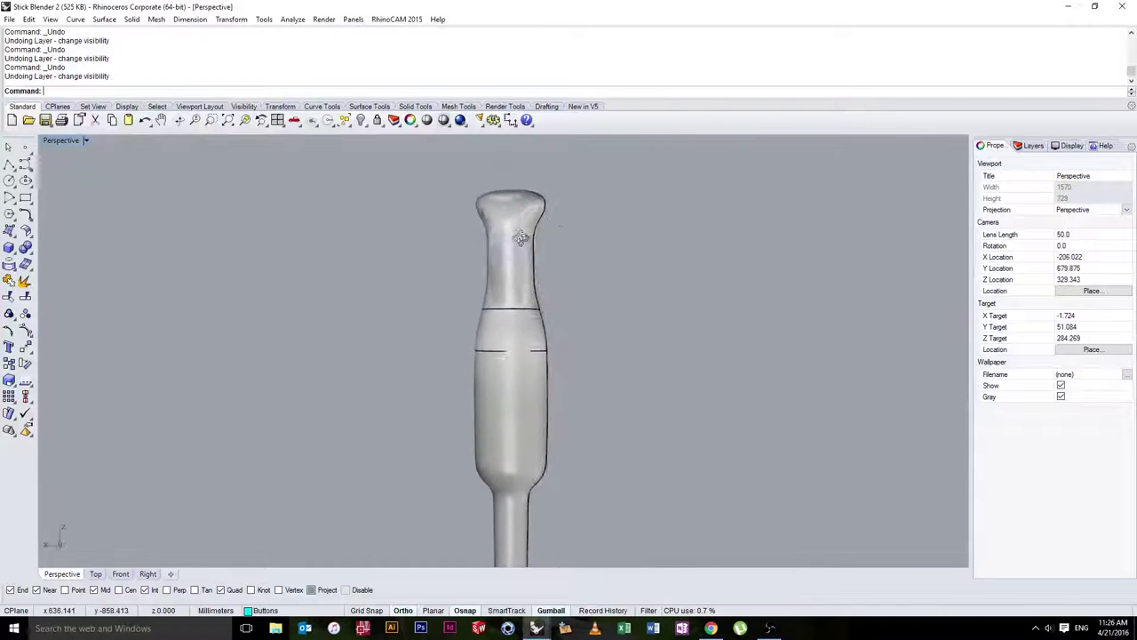
Hide the Surfaces layer and show the Front elevation layer with the blender's reference image
click(1033, 145)
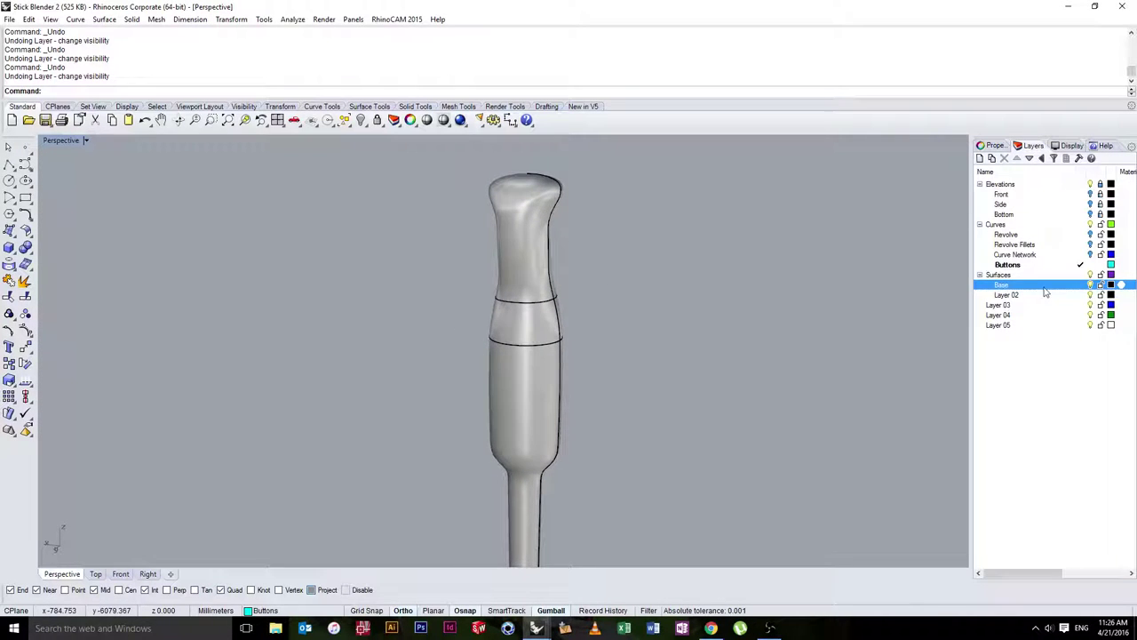
click(1091, 275)
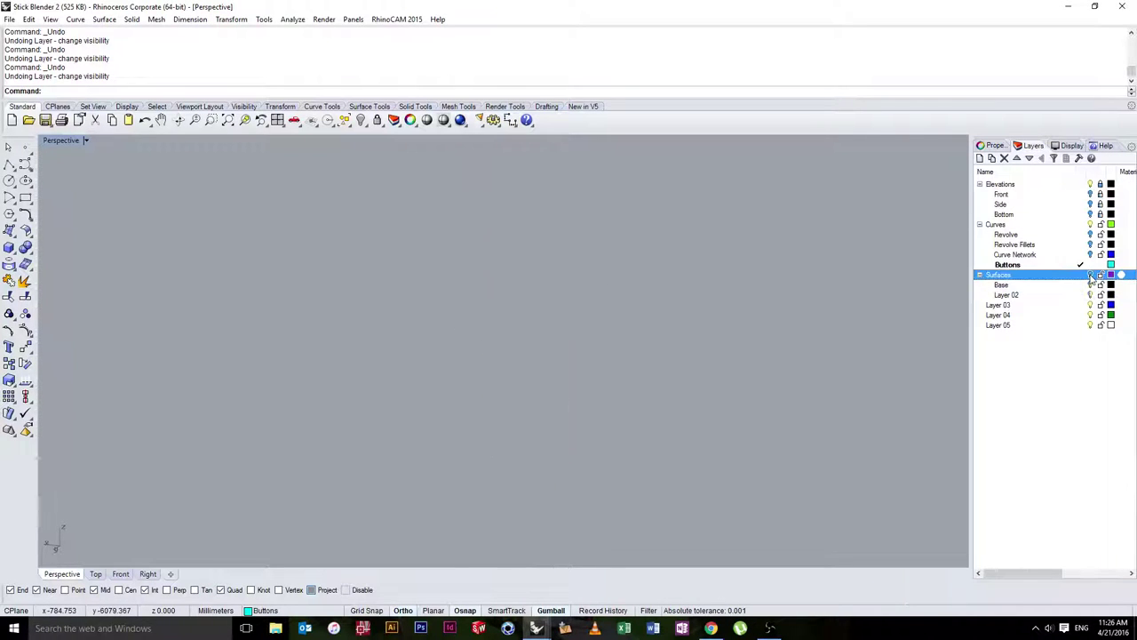
click(1090, 193)
scroll(544, 251, up, 5)
scroll(545, 252, up, 1)
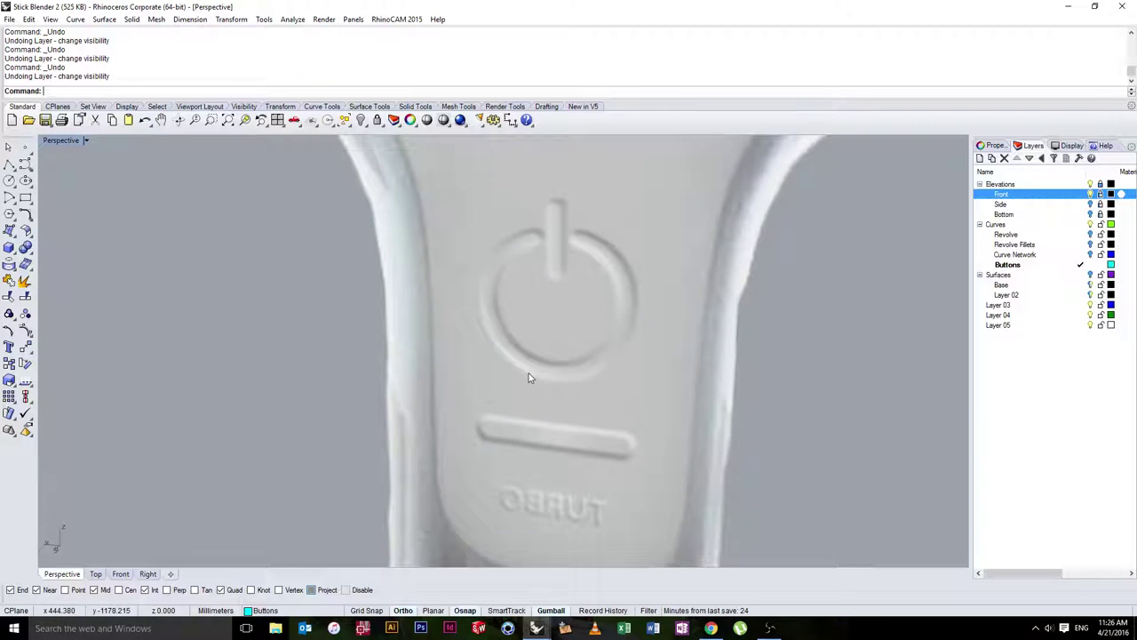
Examine the power symbol, bar and TURBO lettering on the blender handle's reference image from several distances
right_drag(531, 376, 606, 321)
scroll(587, 322, down, 8)
scroll(496, 384, up, 4)
scroll(501, 349, up, 3)
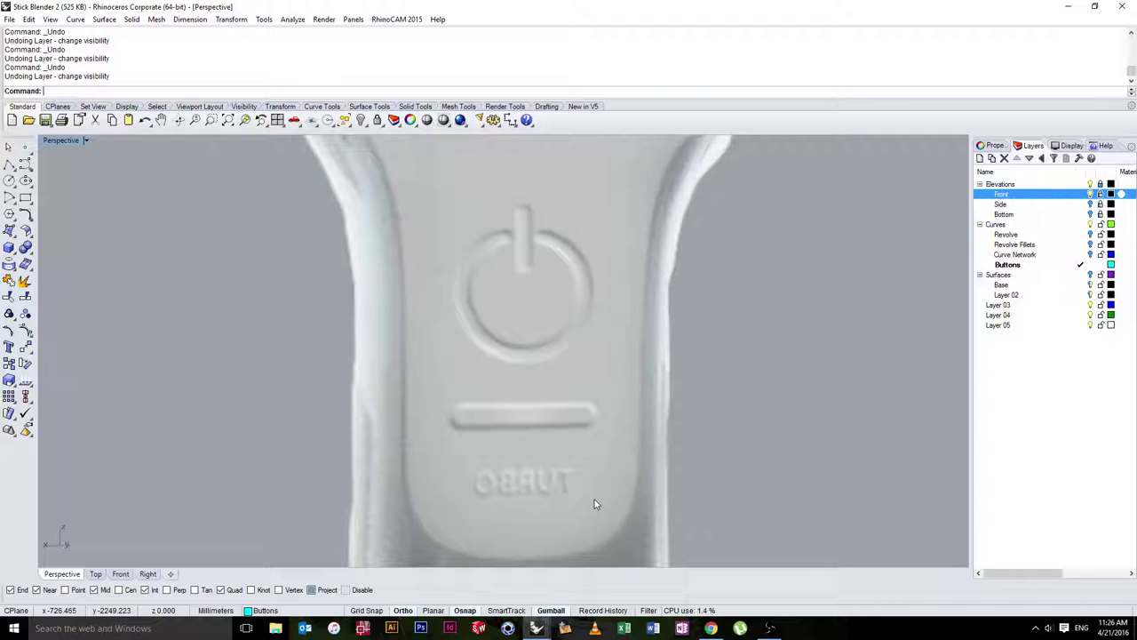
scroll(645, 409, down, 5)
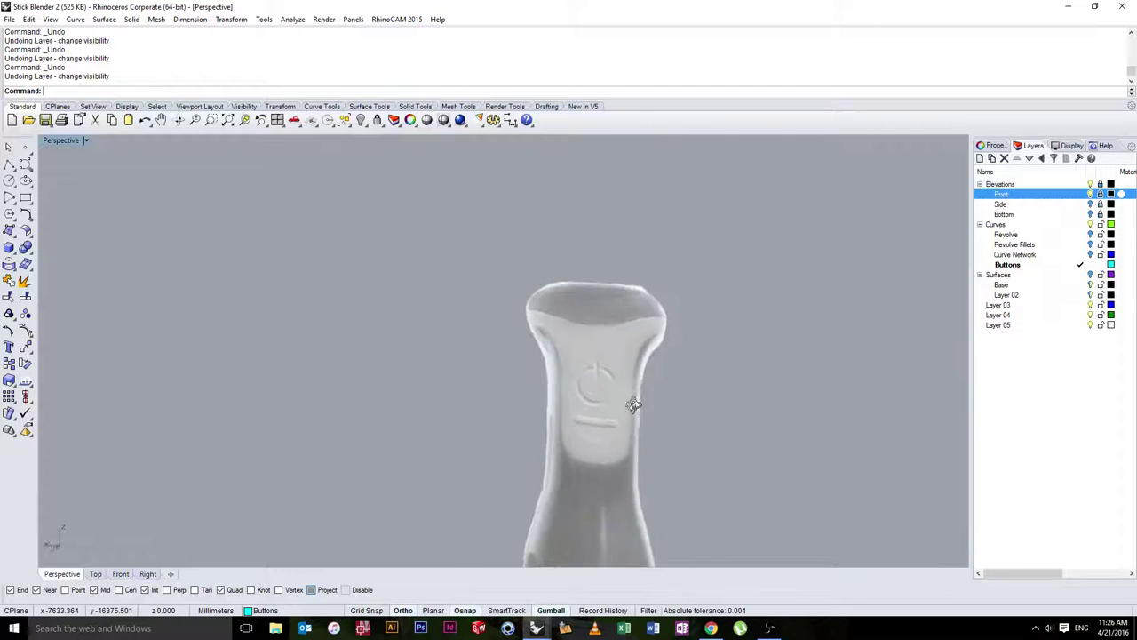
right_drag(634, 405, 601, 305)
scroll(604, 420, down, 5)
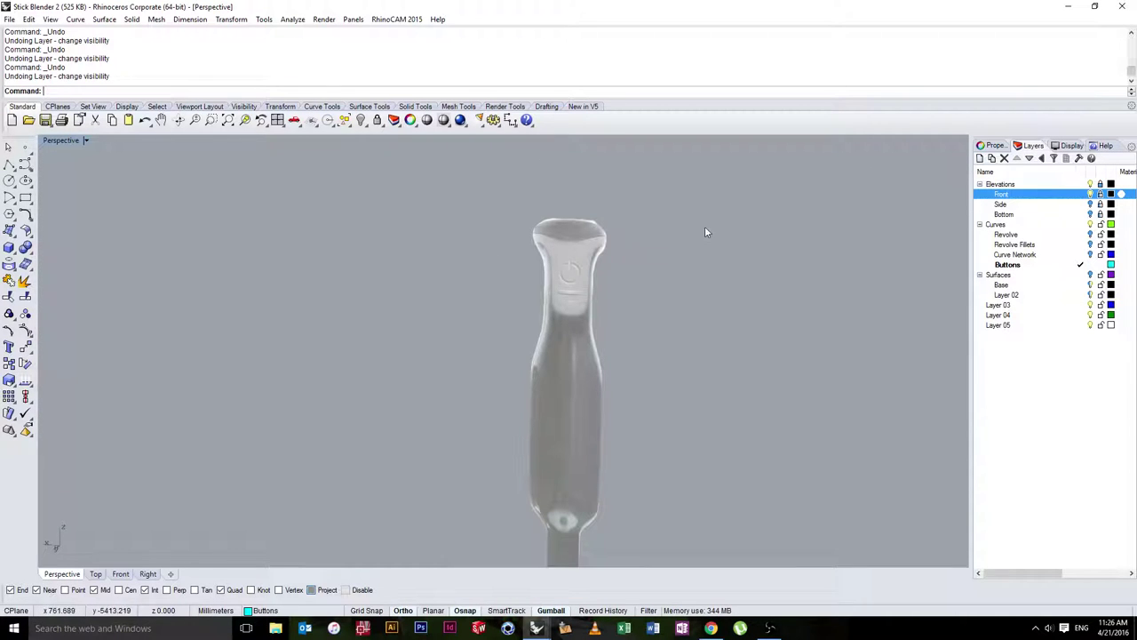
right_drag(705, 232, 962, 239)
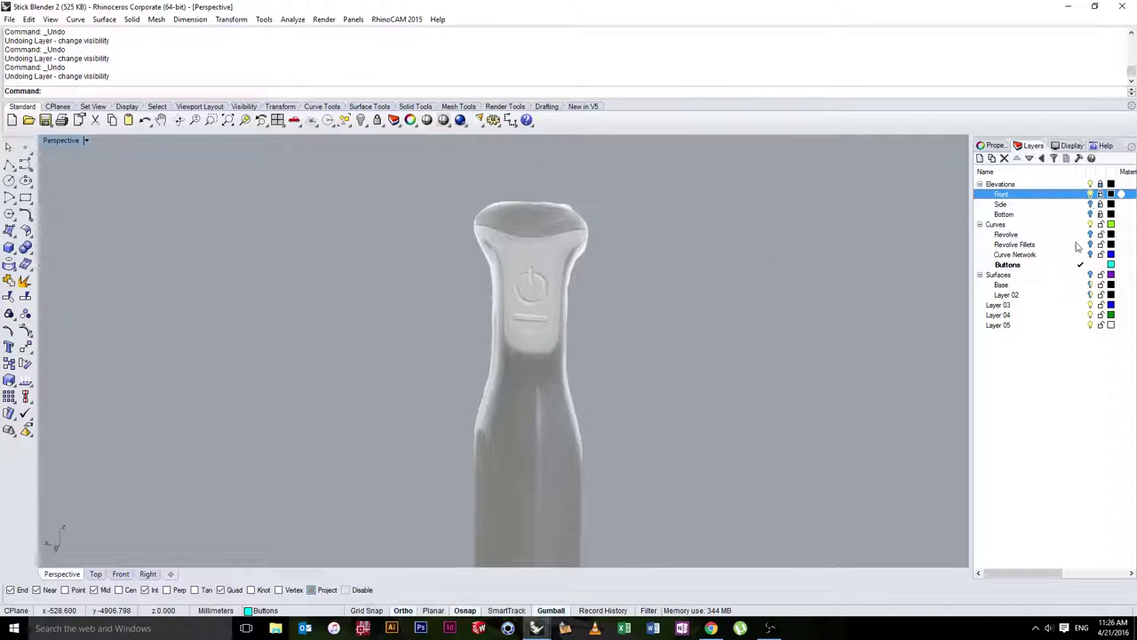
Show the Surfaces layer again and switch to a maximized Front view in Wireframe display mode
click(1091, 275)
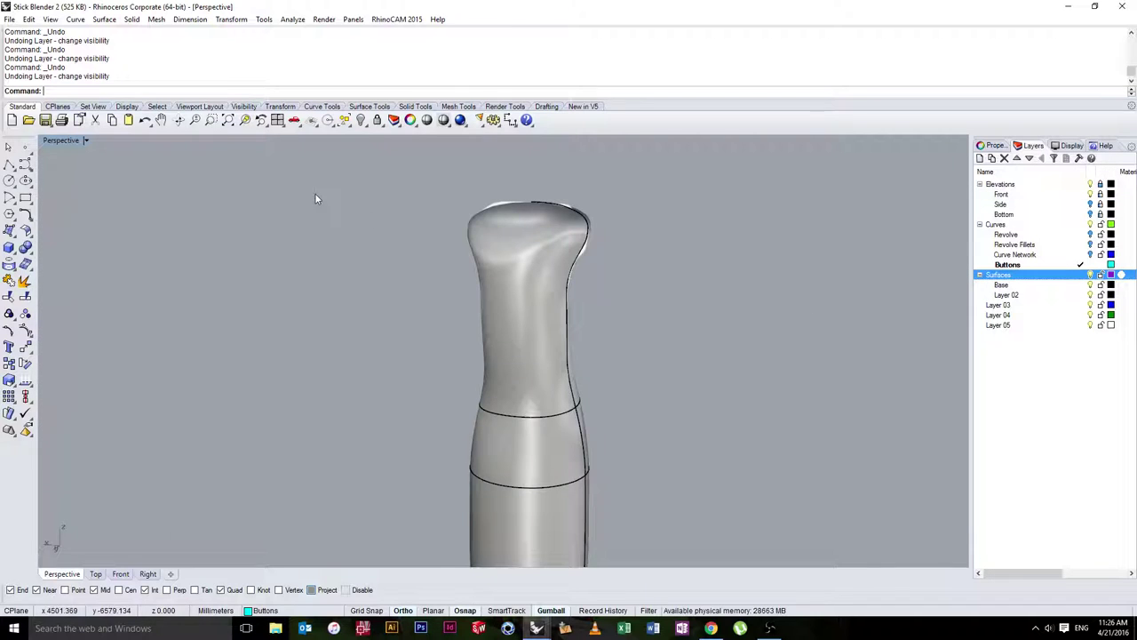
double_click(62, 141)
double_click(49, 358)
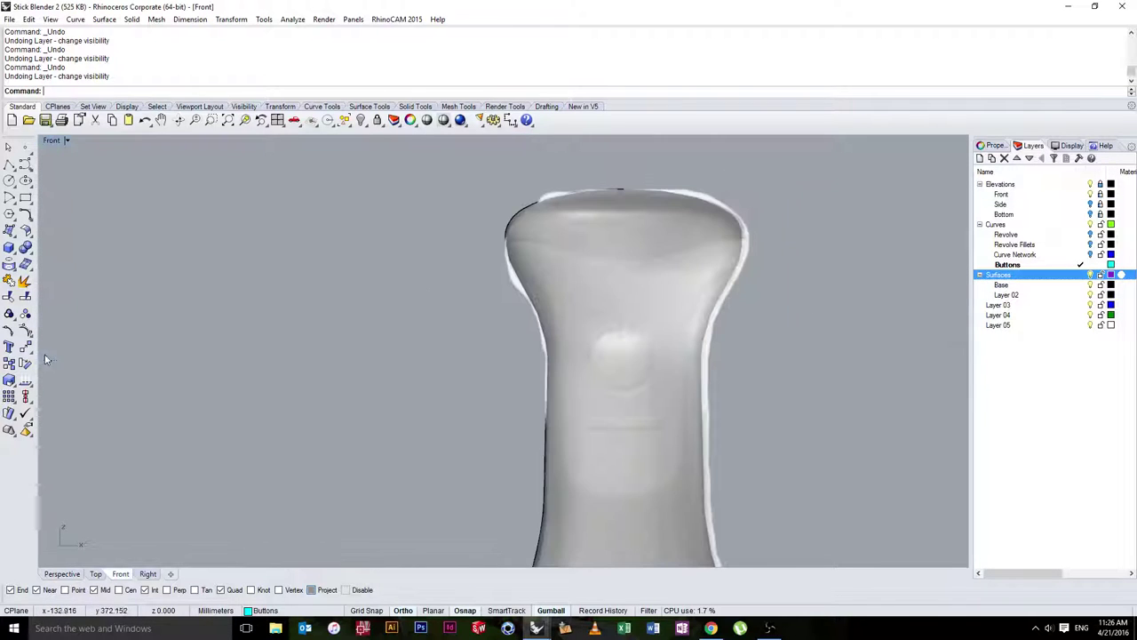
click(52, 140)
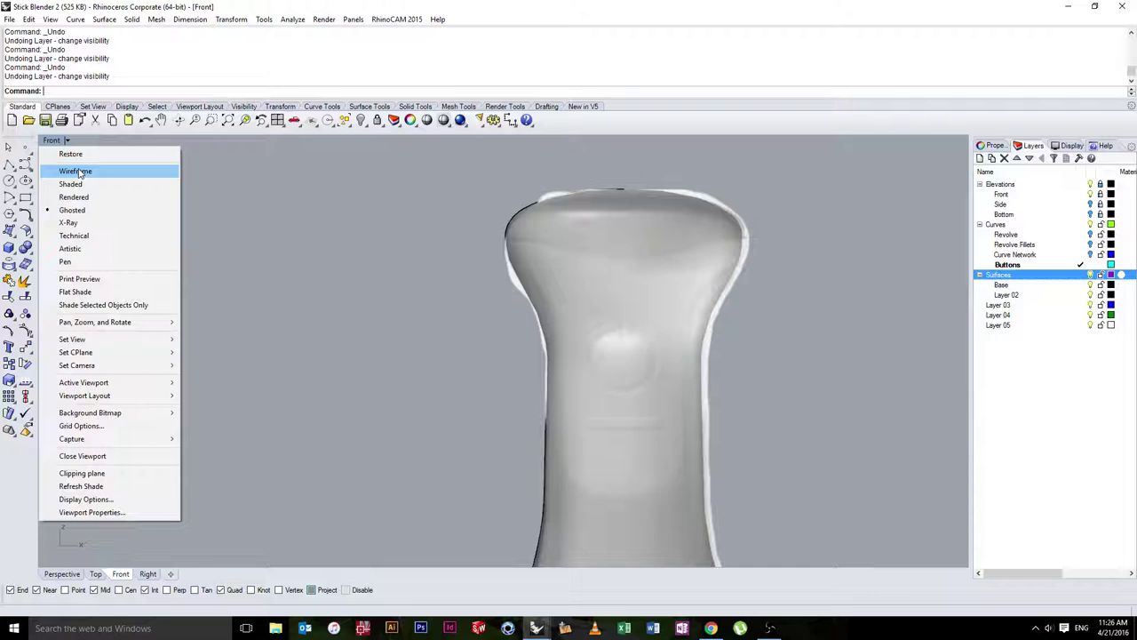
click(80, 171)
scroll(695, 351, up, 4)
scroll(697, 300, down, 4)
right_drag(611, 327, 679, 304)
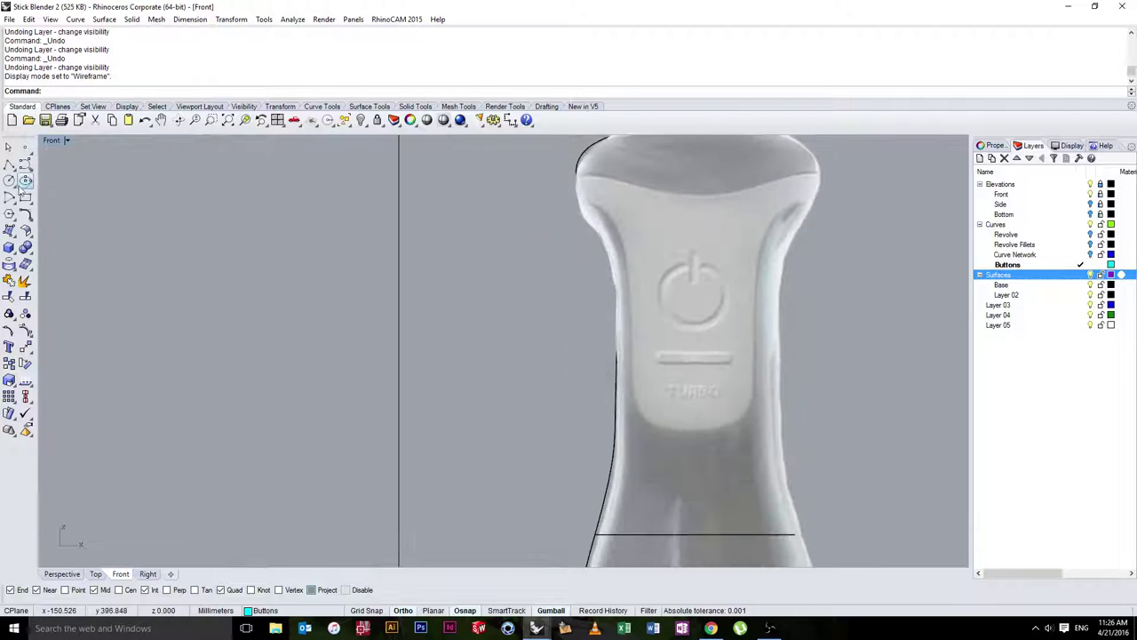
Draw a vertical centre polyline on the Buttons layer from the origin (0) to above the handle's top
click(9, 165)
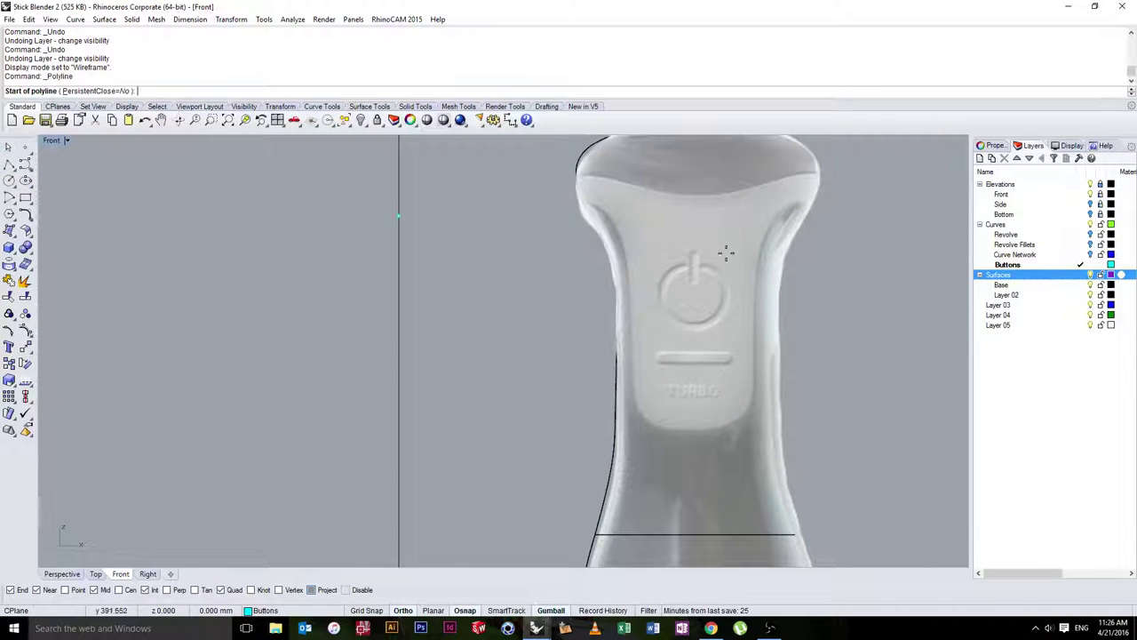
click(1035, 265)
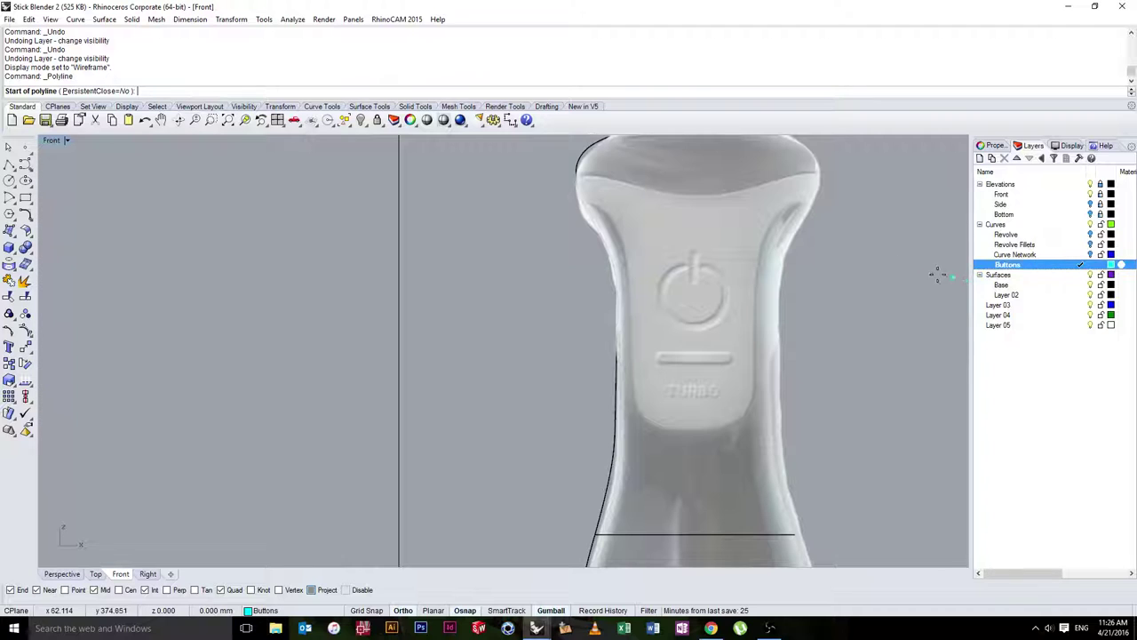
scroll(693, 338, down, 10)
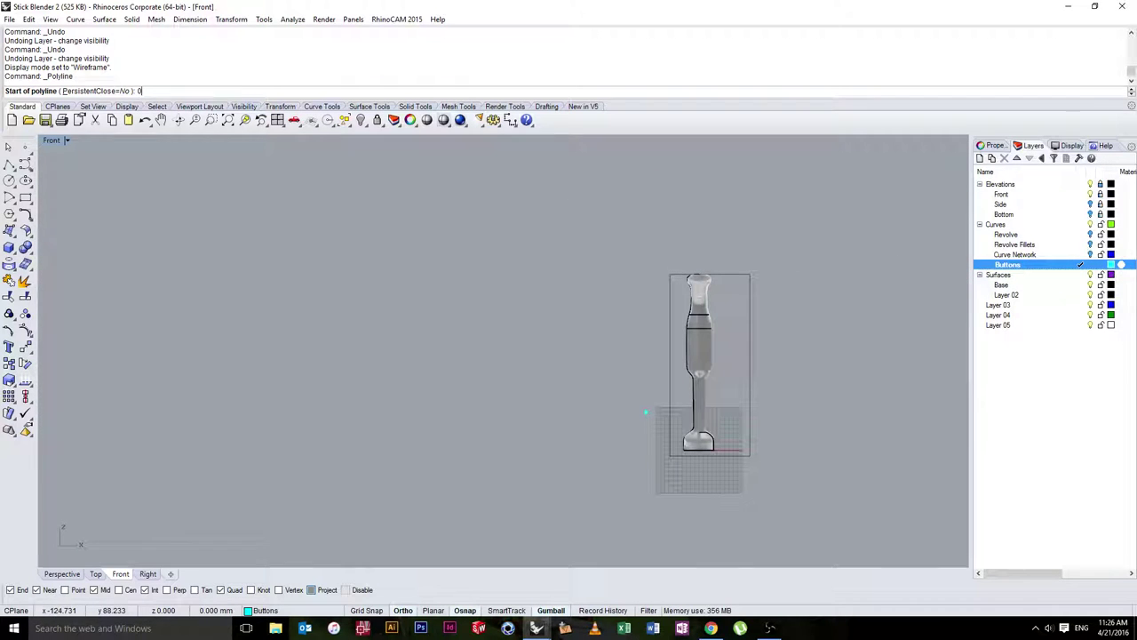
text(0)
key(Return)
click(711, 258)
key(Return)
Draw a circle about 14.6 mm in diameter over the power symbol's ring, centred on the vertical centre line
scroll(714, 314, up, 5)
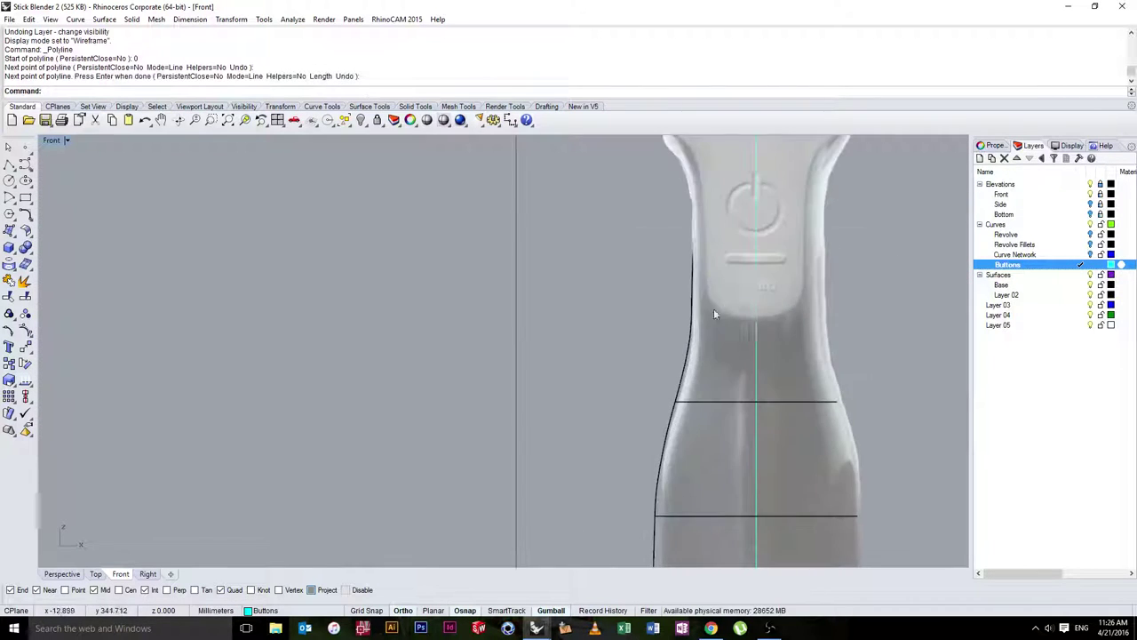
scroll(714, 314, up, 3)
scroll(676, 253, up, 3)
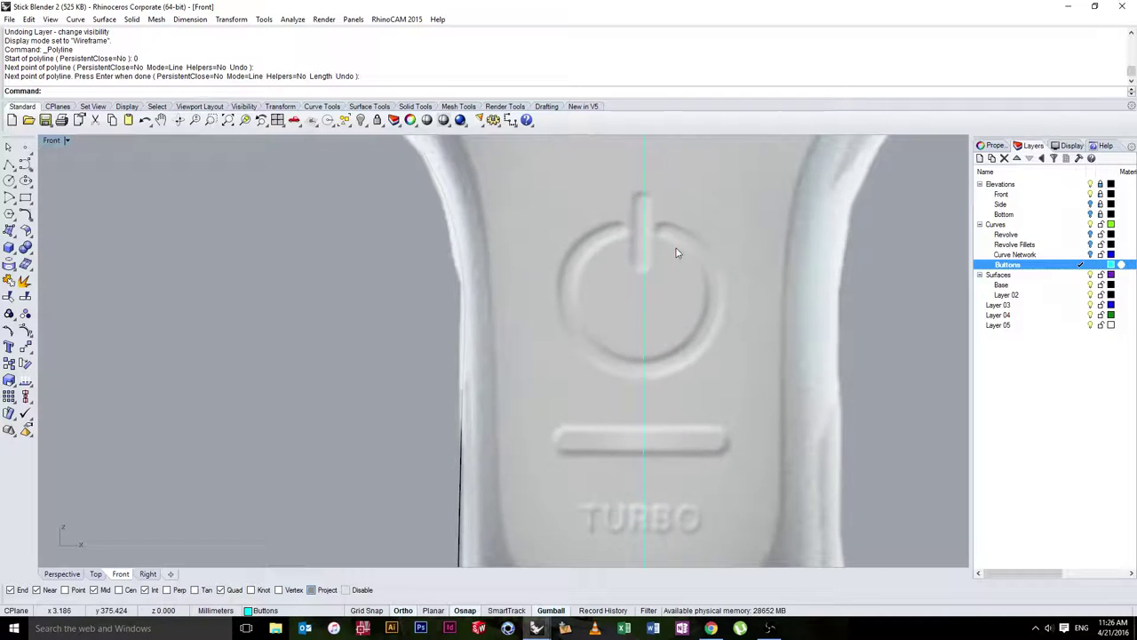
scroll(702, 257, down, 5)
scroll(617, 282, up, 2)
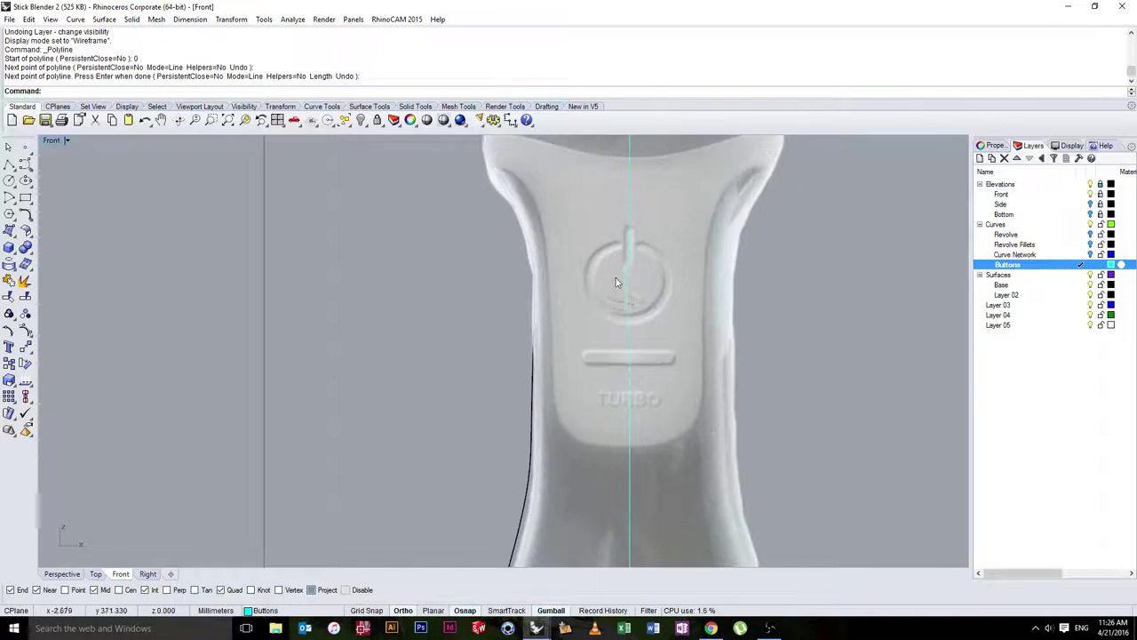
scroll(617, 282, up, 4)
scroll(614, 330, down, 2)
click(9, 181)
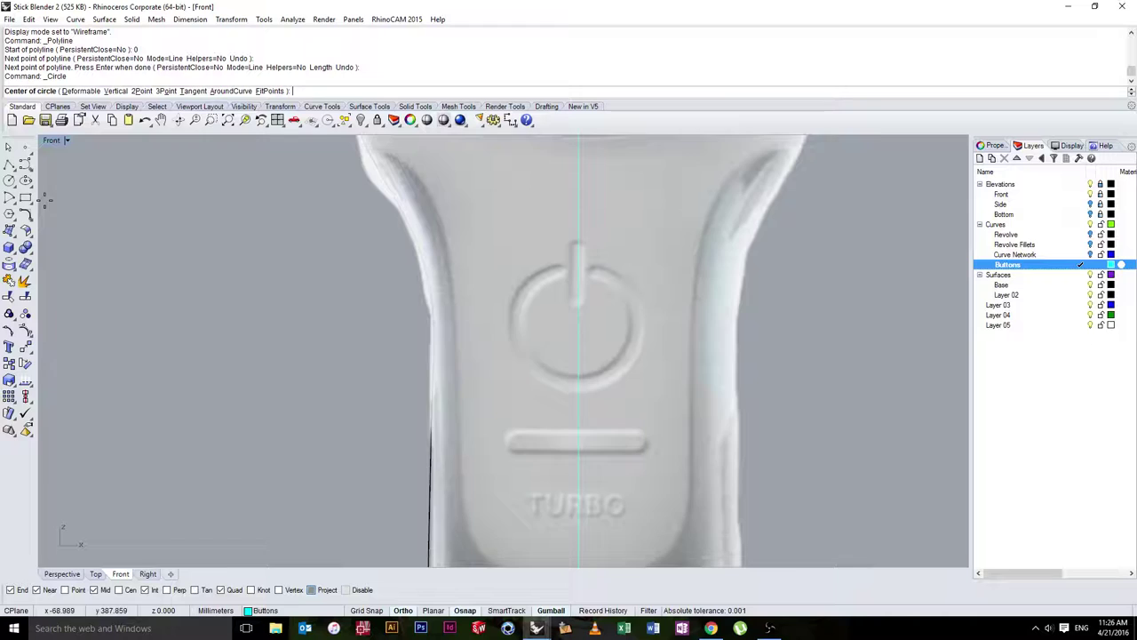
scroll(573, 297, up, 2)
click(579, 326)
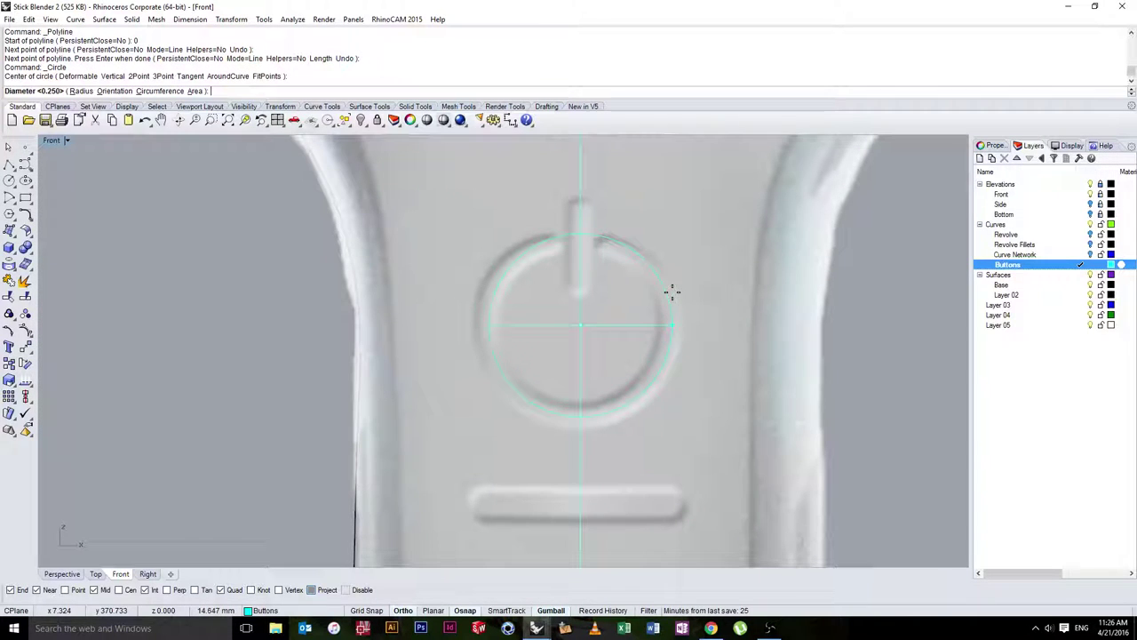
click(672, 293)
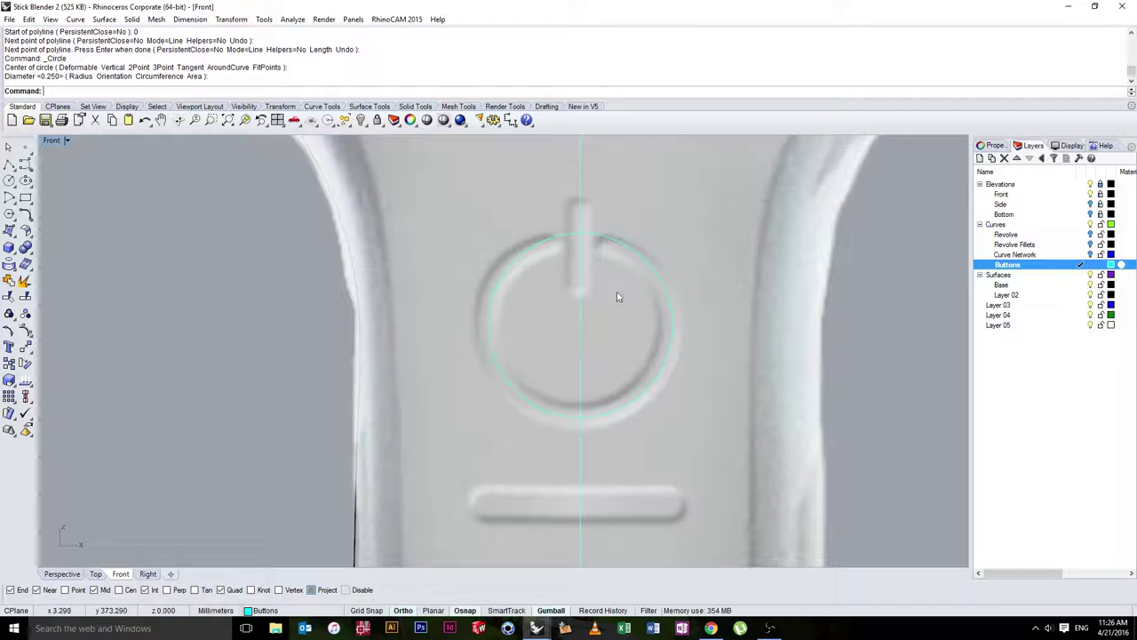
Draw a vertical polyline about 7.7 mm long on the centre line, spanning the power symbol's stem
click(9, 165)
scroll(626, 206, up, 3)
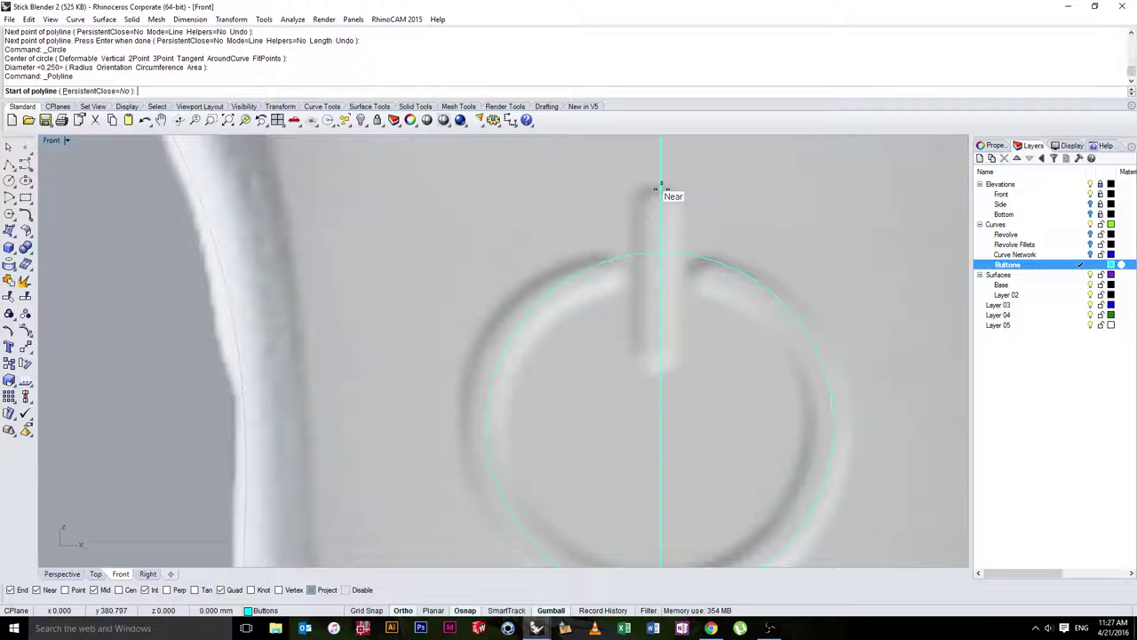
click(658, 187)
click(660, 368)
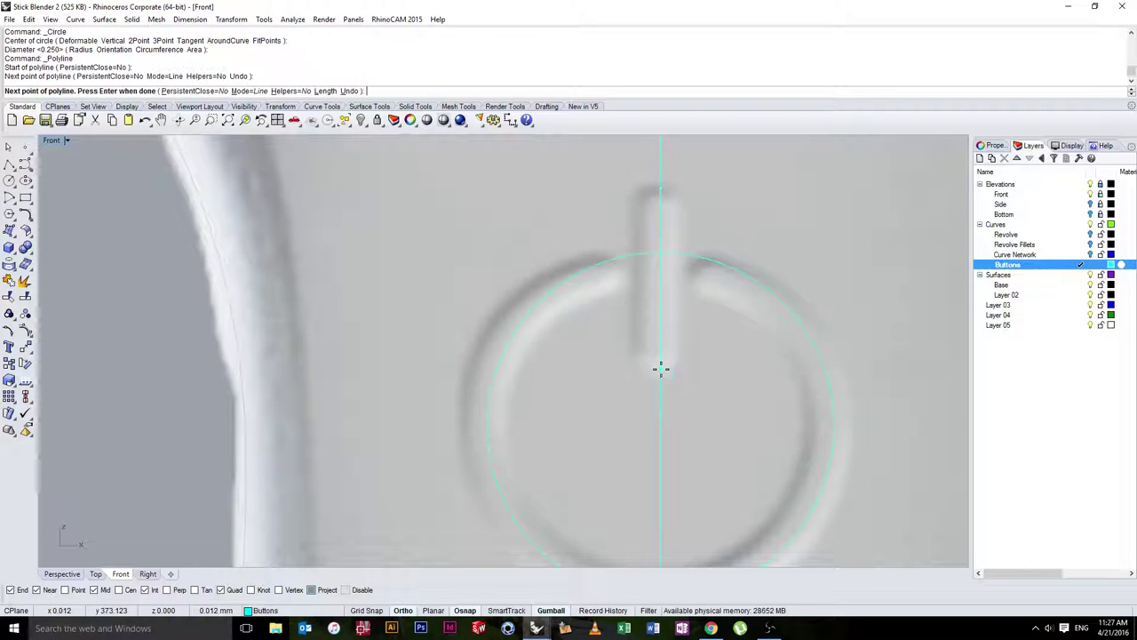
key(Return)
click(659, 241)
click(700, 278)
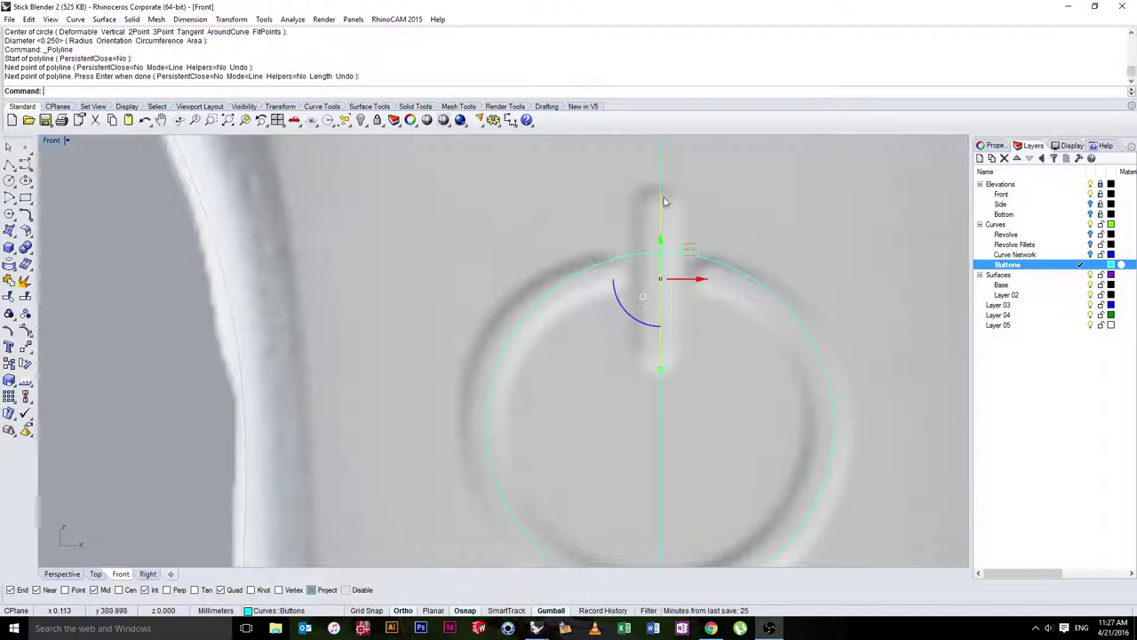
Draw a horizontal polyline from the centre line to the left end of the bar above the TURBO lettering
scroll(646, 284, down, 1)
scroll(394, 251, down, 3)
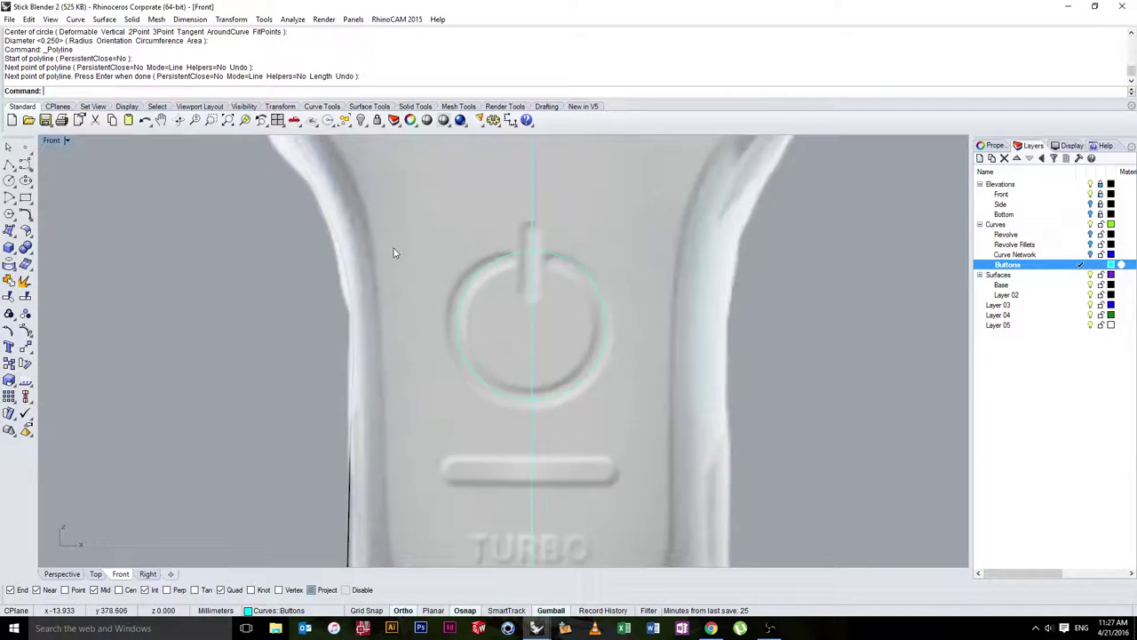
click(8, 164)
scroll(454, 384, up, 4)
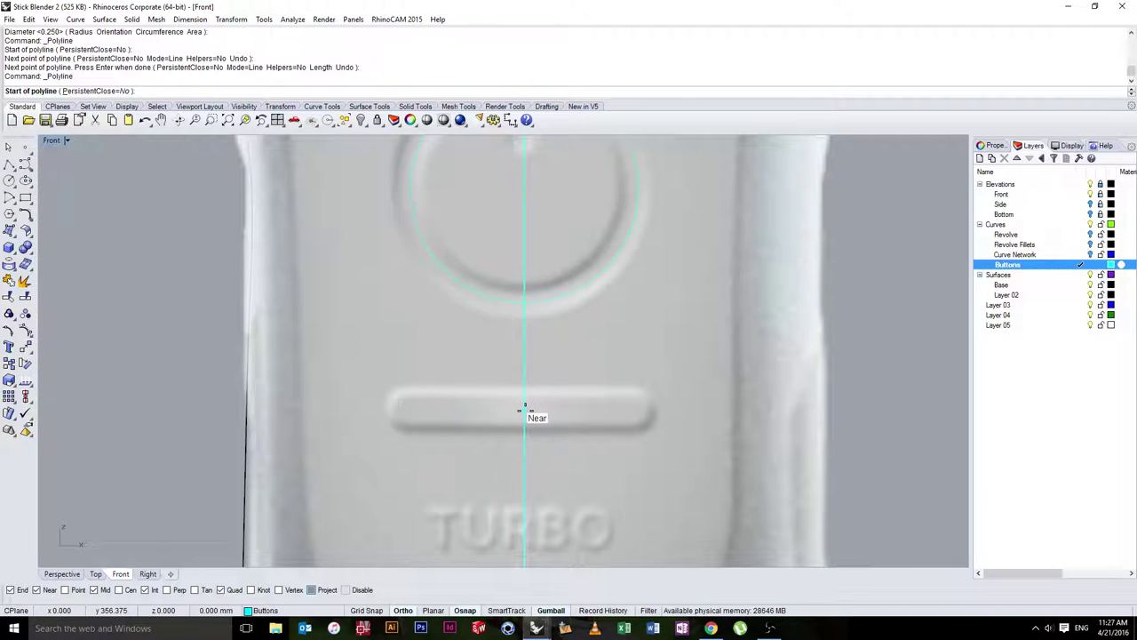
click(520, 410)
click(394, 415)
right_click(394, 414)
click(416, 411)
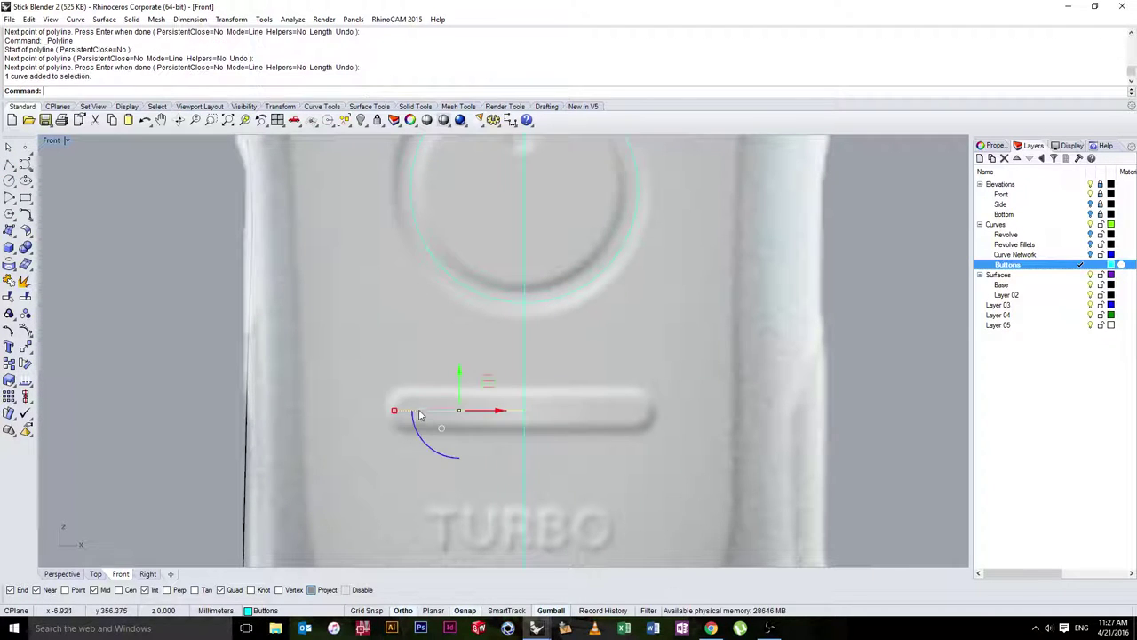
Adjust the horizontal half-line to fit the bar and mirror a copy of it across the vertical centre line
scroll(445, 403, up, 4)
drag(468, 380, 346, 414)
click(449, 415)
text(Mirror)
key(Return)
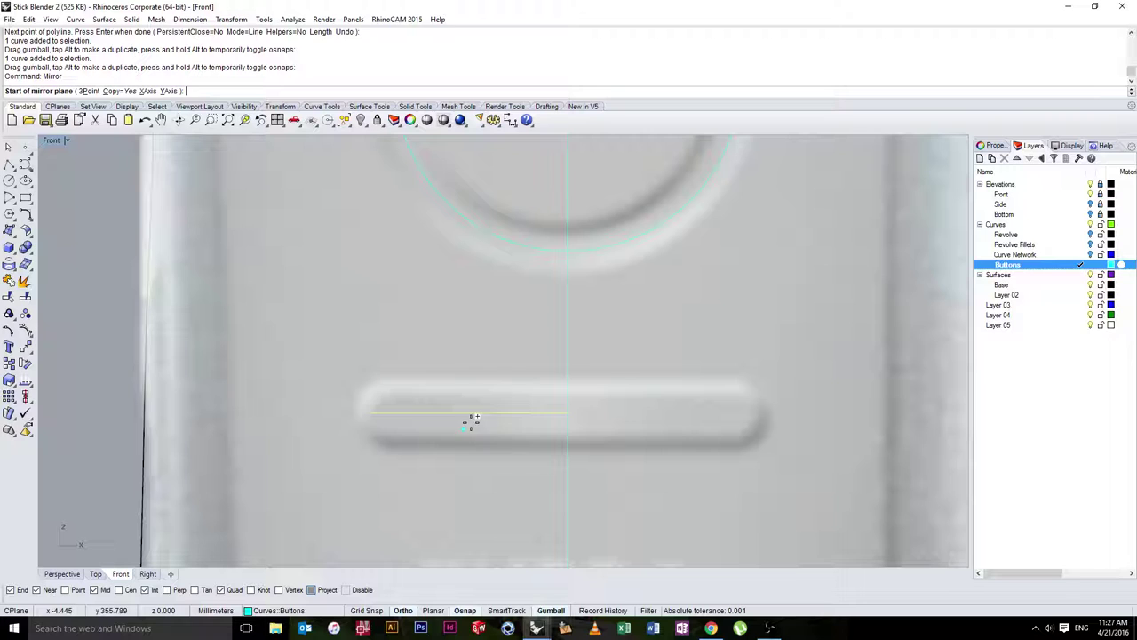
click(568, 412)
click(569, 334)
key(Escape)
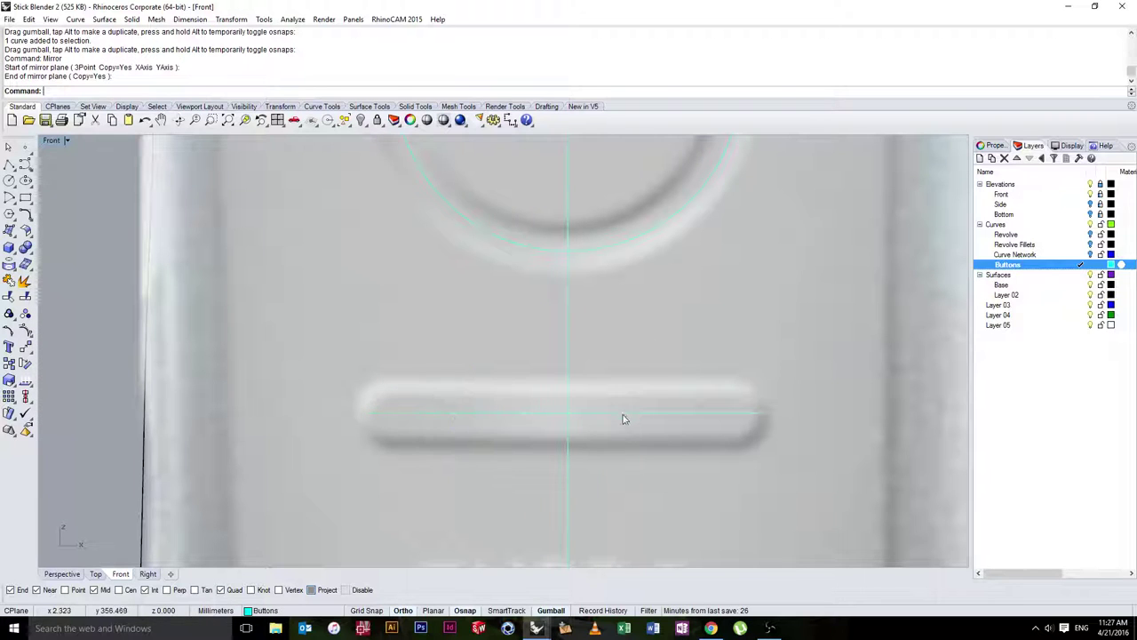
Join the two horizontal half-lines of the bar into one curve
click(625, 415)
shift+click(531, 415)
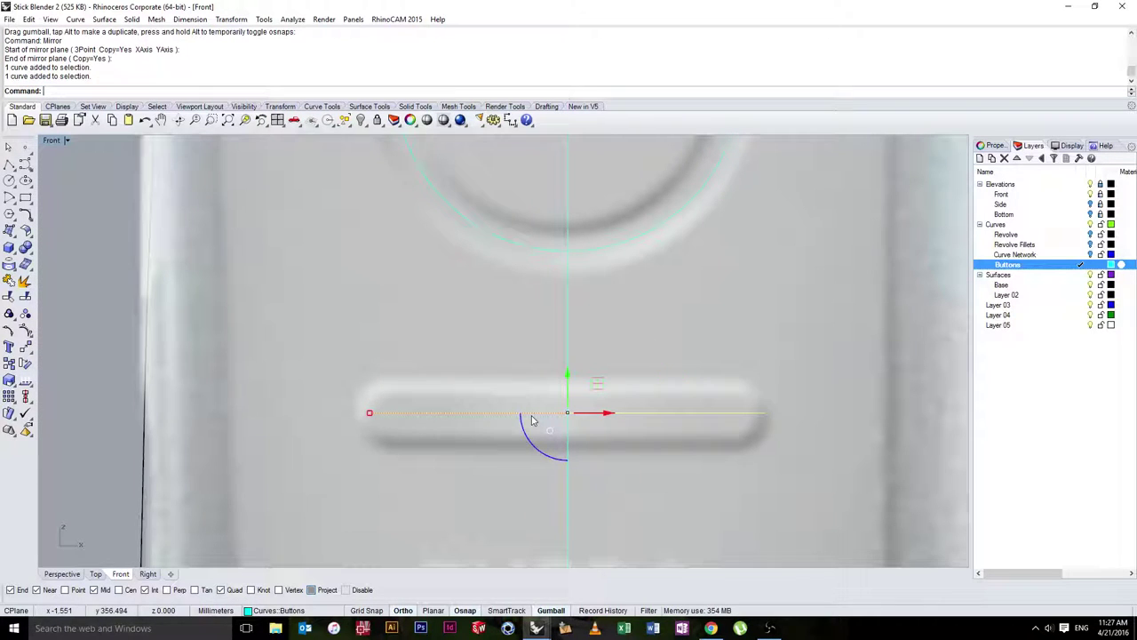
key(Return)
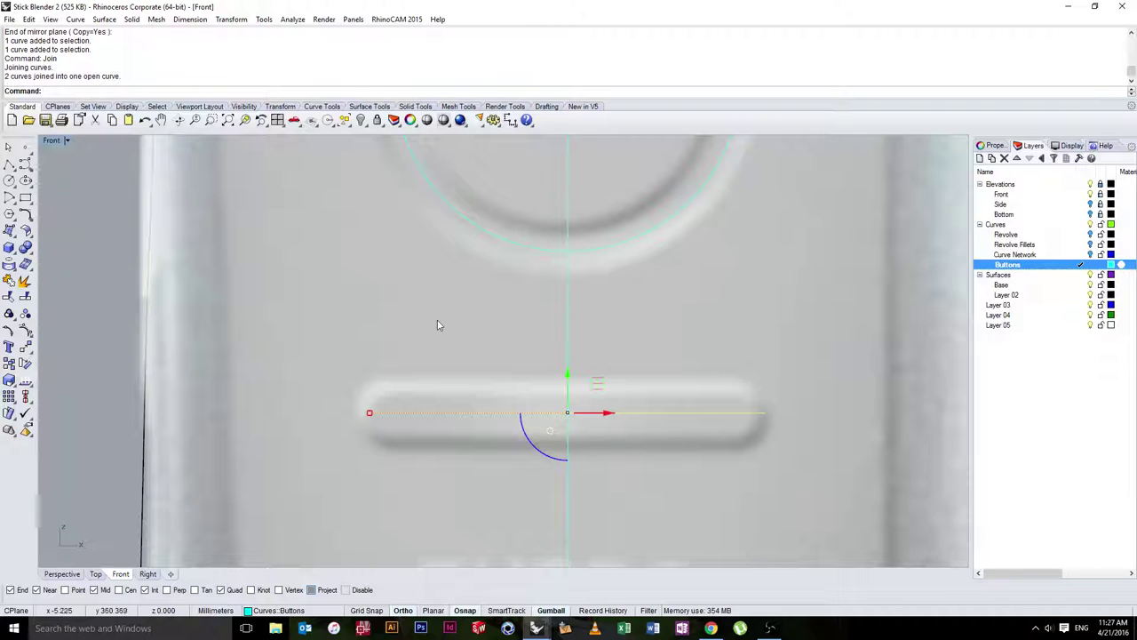
Draw a vertical polyline about 5 mm long through the circle along the left side of the power symbol's stem
scroll(356, 320, down, 5)
scroll(360, 304, up, 6)
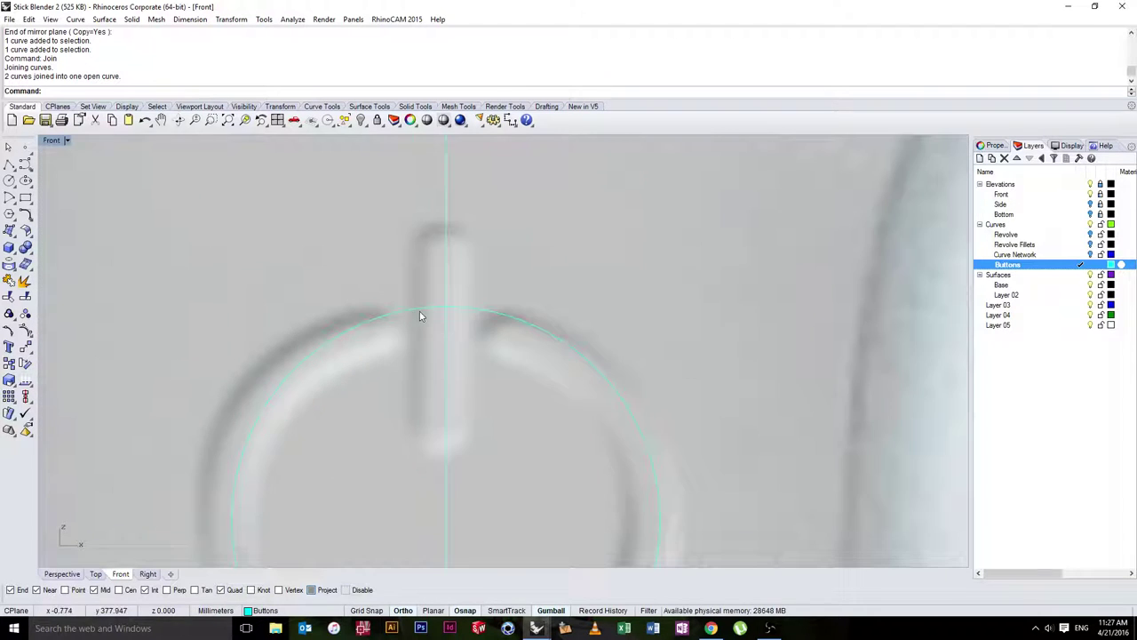
scroll(302, 293, down, 2)
right_drag(374, 320, 469, 299)
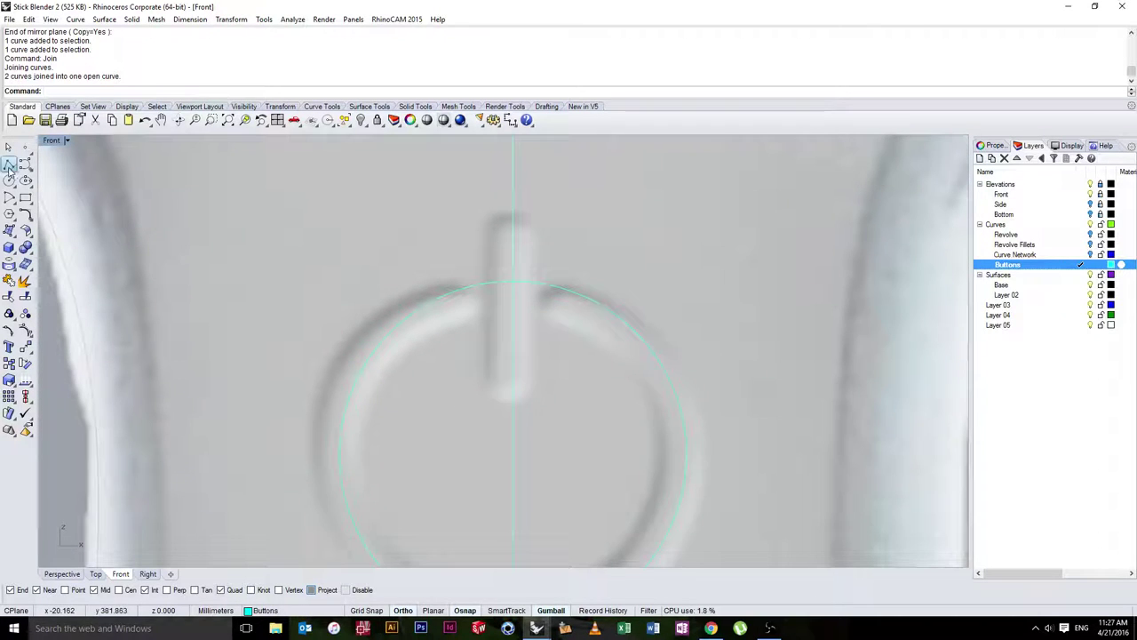
click(8, 165)
click(483, 359)
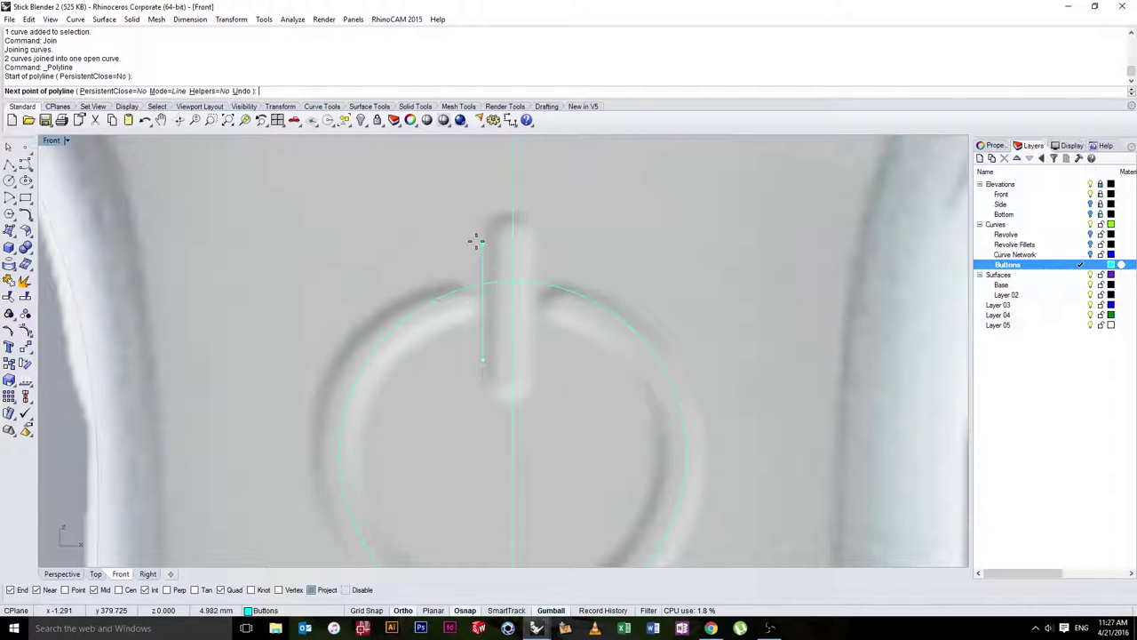
click(475, 239)
key(Return)
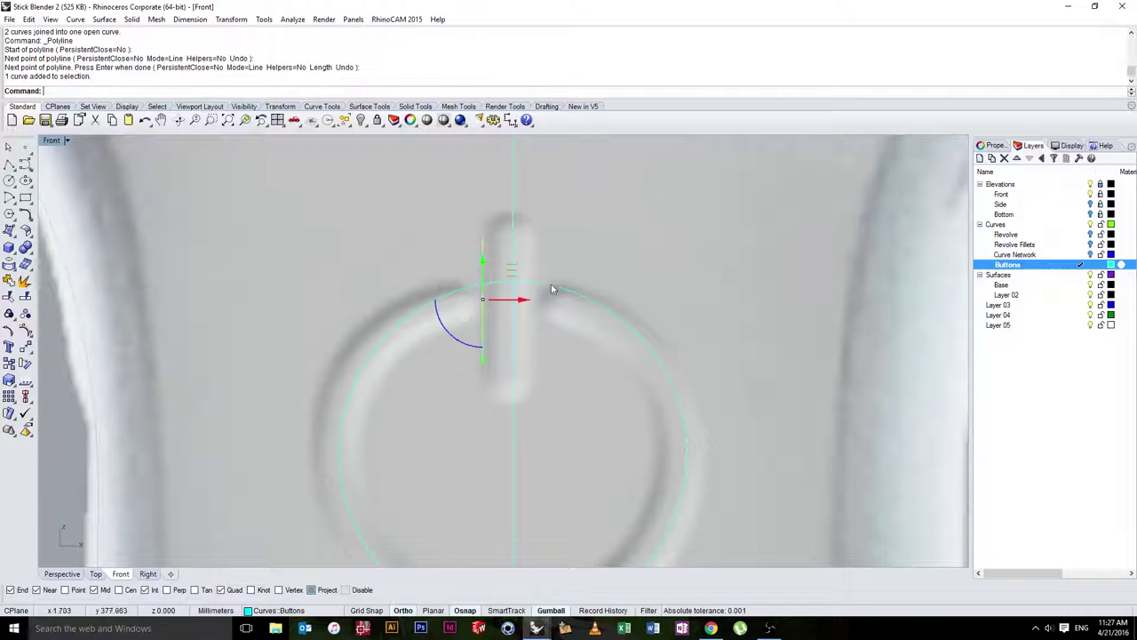
Mirror a copy of the vertical line beside the power symbol's stem across the vertical centre line
text(mirror)
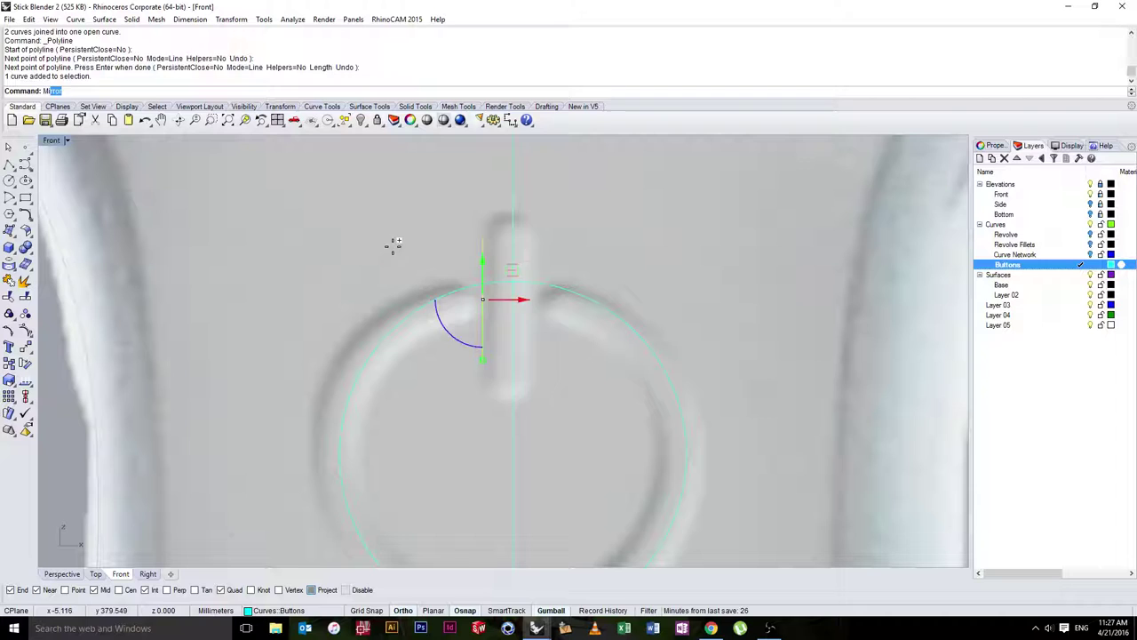
key(Return)
click(515, 218)
click(514, 248)
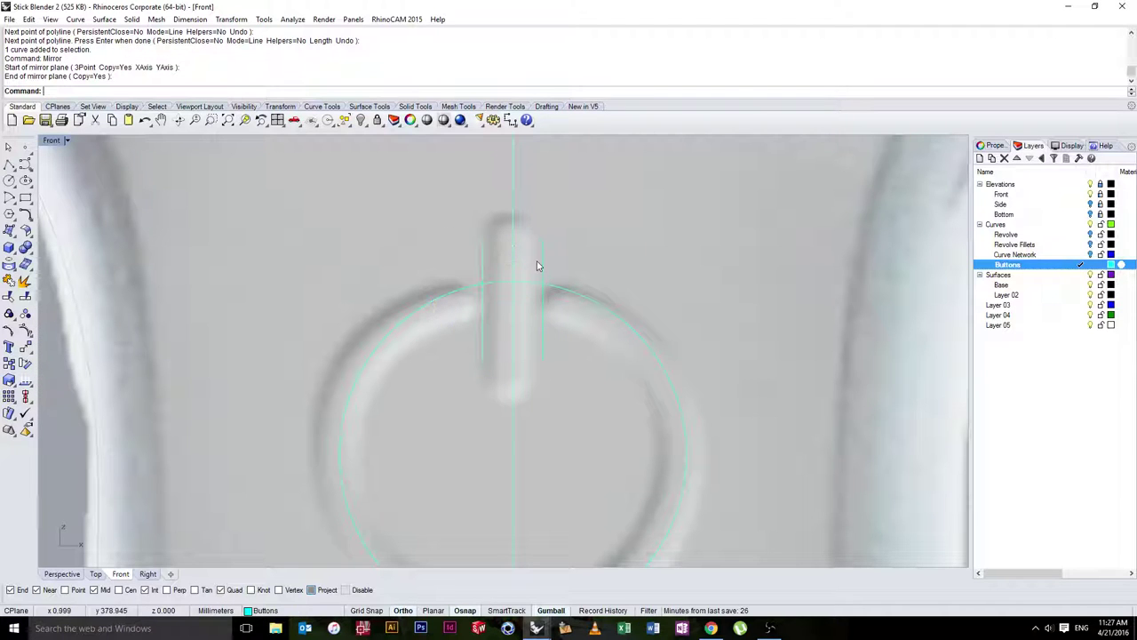
Trim away the top of the power symbol's circle between the two vertical lines flanking the stem
click(540, 267)
shift+click(485, 263)
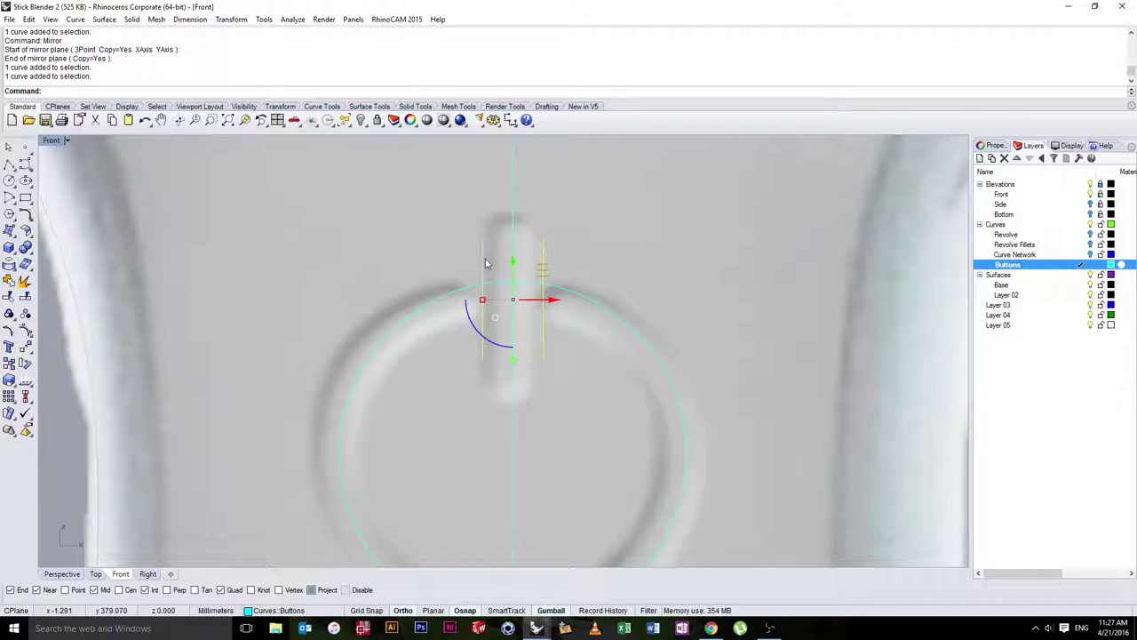
text(trim)
key(Return)
click(500, 282)
key(Return)
key(Escape)
scroll(513, 243, down, 4)
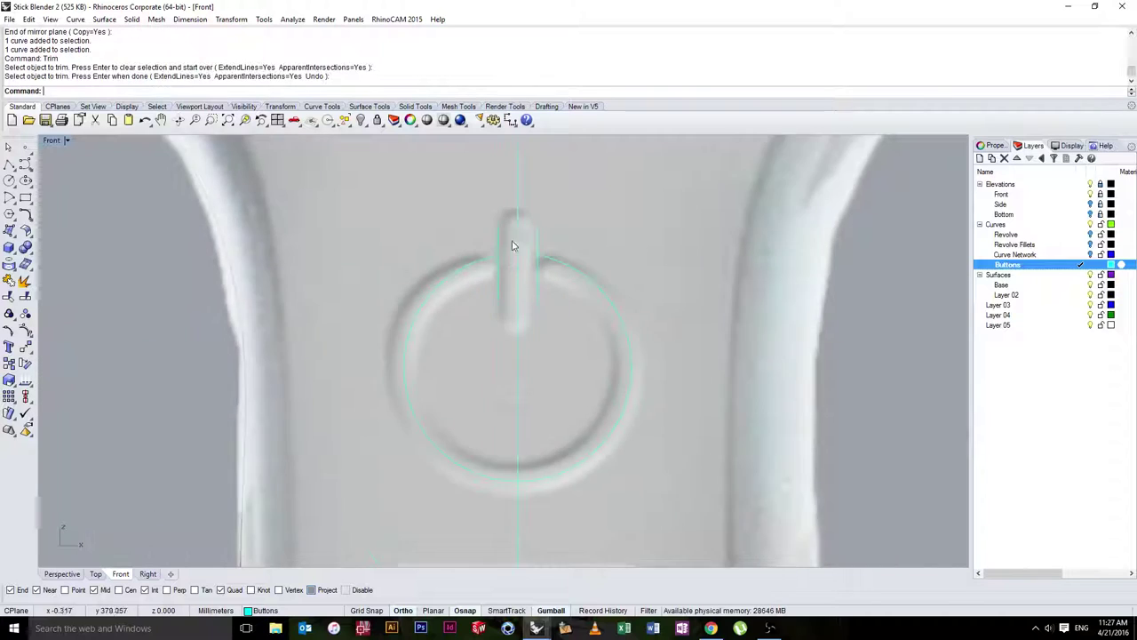
Delete the long vertical centre line and the two cutting lines flanking the power symbol's stem
scroll(511, 245, down, 3)
key(Return)
click(510, 345)
key(Delete)
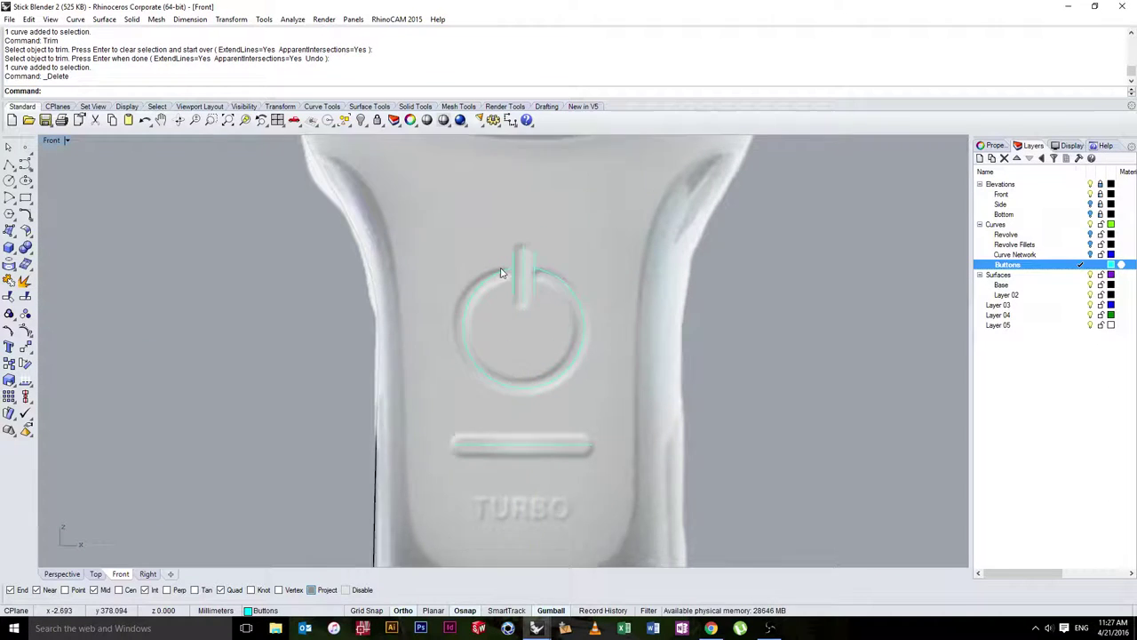
scroll(501, 267, up, 2)
click(559, 256)
shift+click(552, 258)
key(Delete)
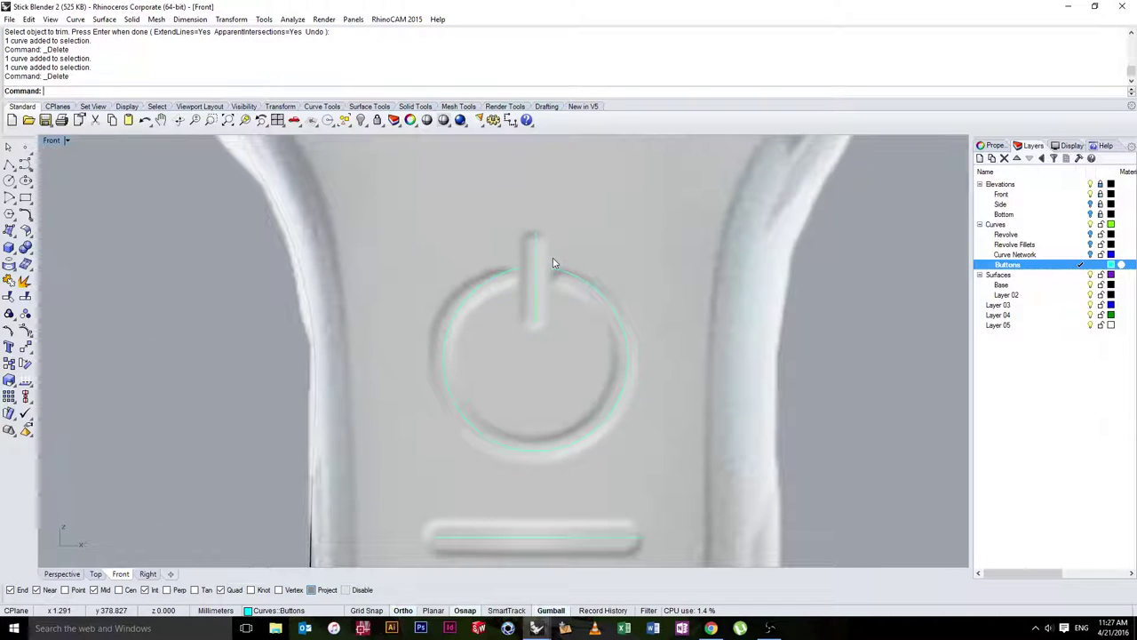
Set the Front viewport's display mode to Ghosted
scroll(545, 267, down, 3)
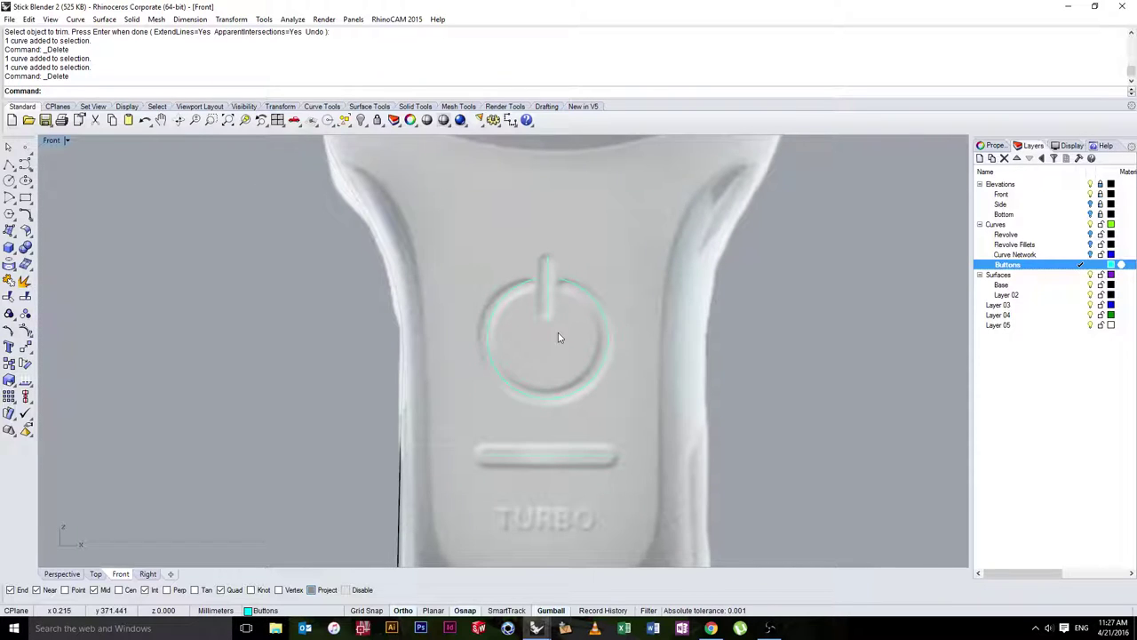
scroll(560, 342, down, 2)
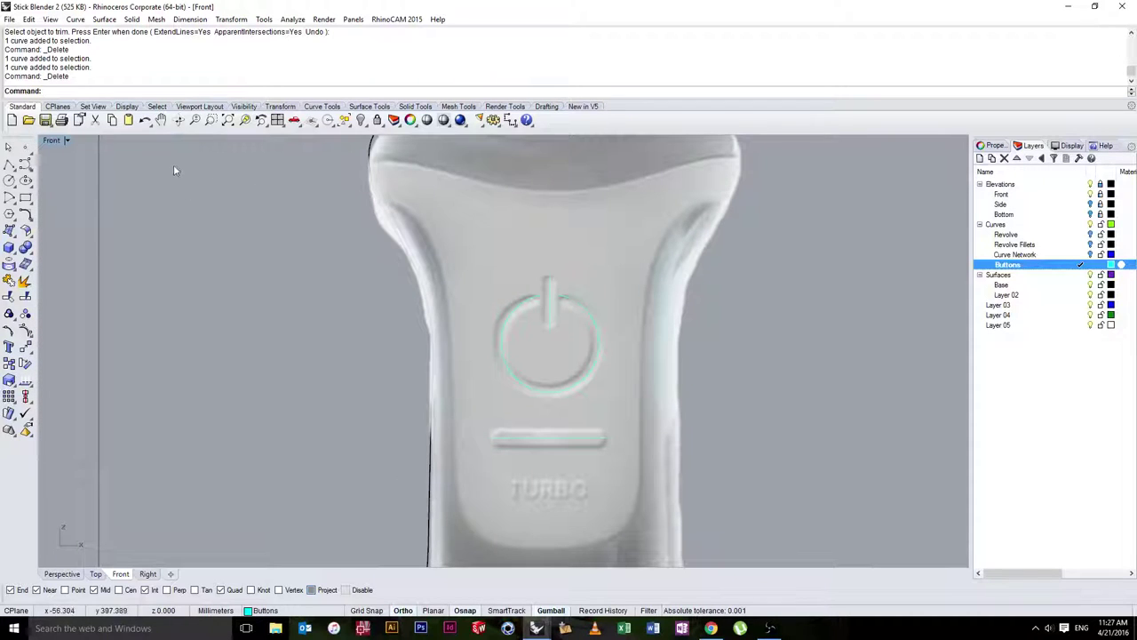
key(ctrl+alt+h)
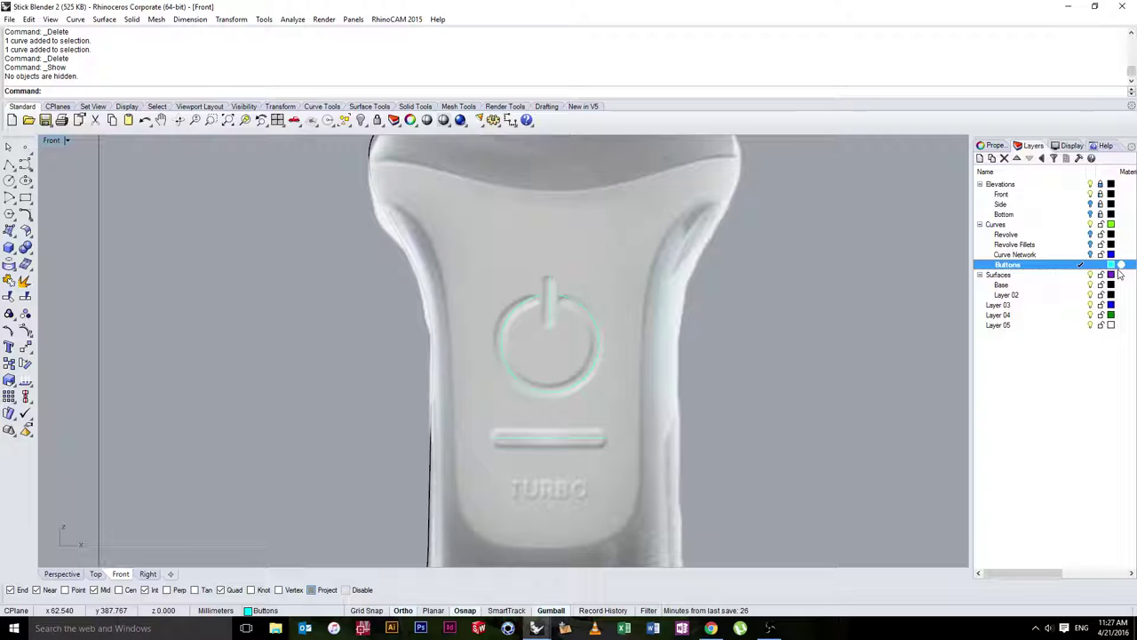
scroll(408, 275, down, 4)
click(52, 139)
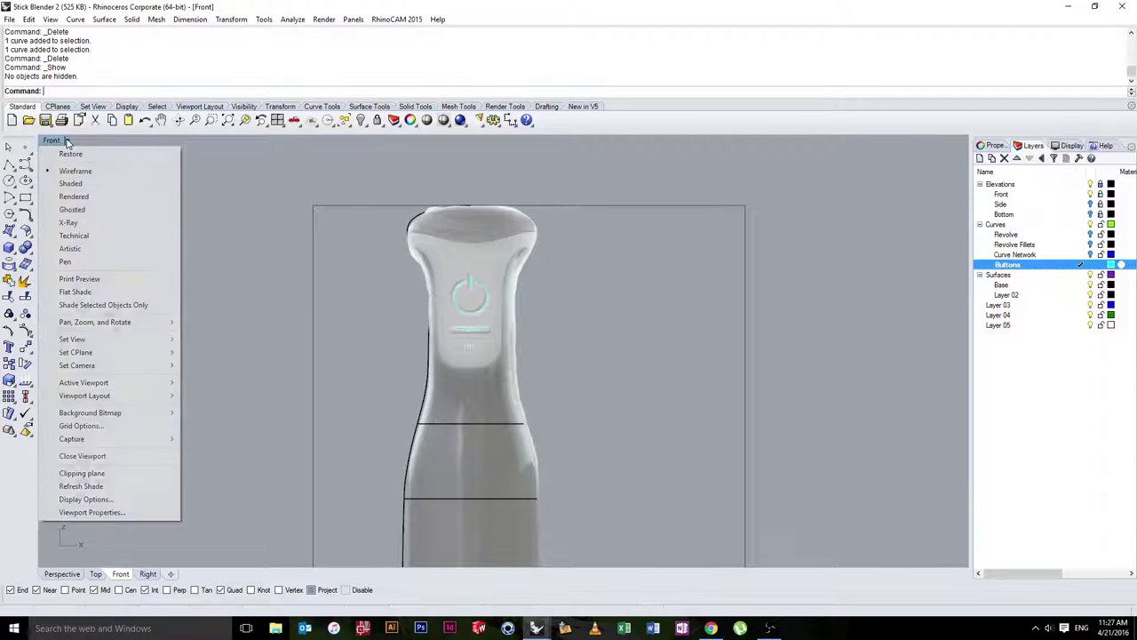
click(70, 183)
click(52, 140)
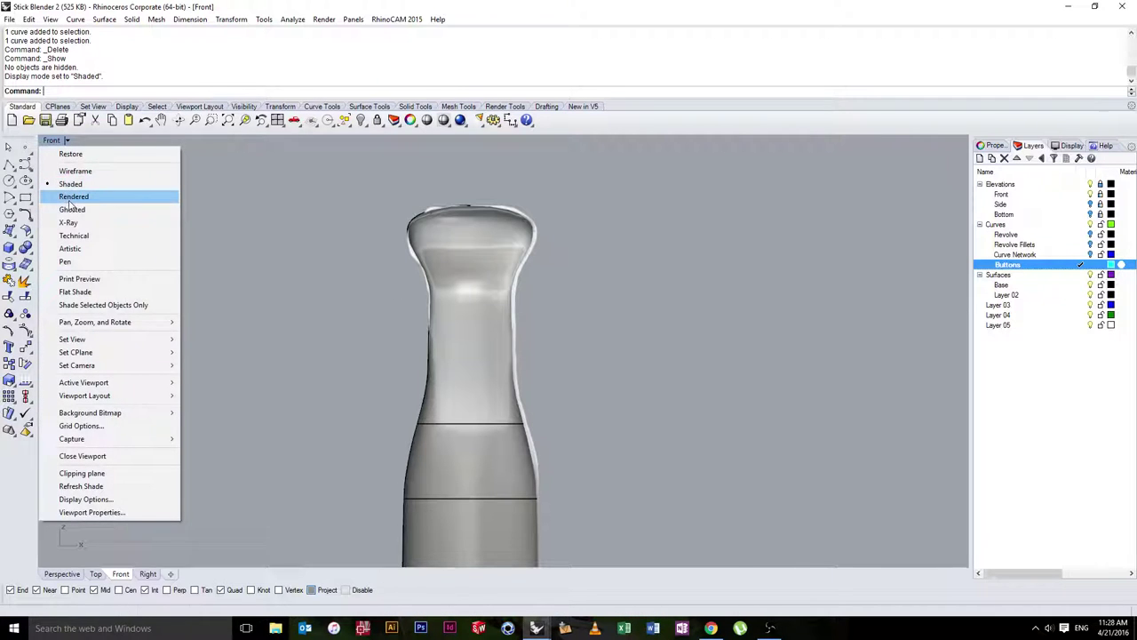
click(71, 210)
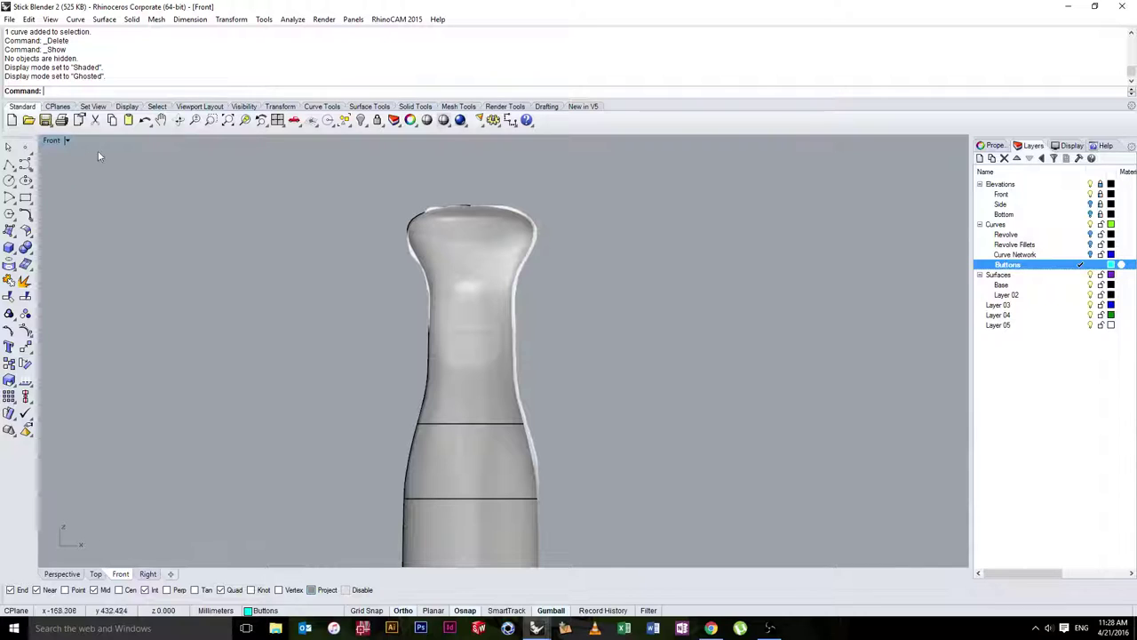
Project the power symbol's open circle, its stem and the turbo bar curve onto the handle surface from the Front view
scroll(434, 297, up, 4)
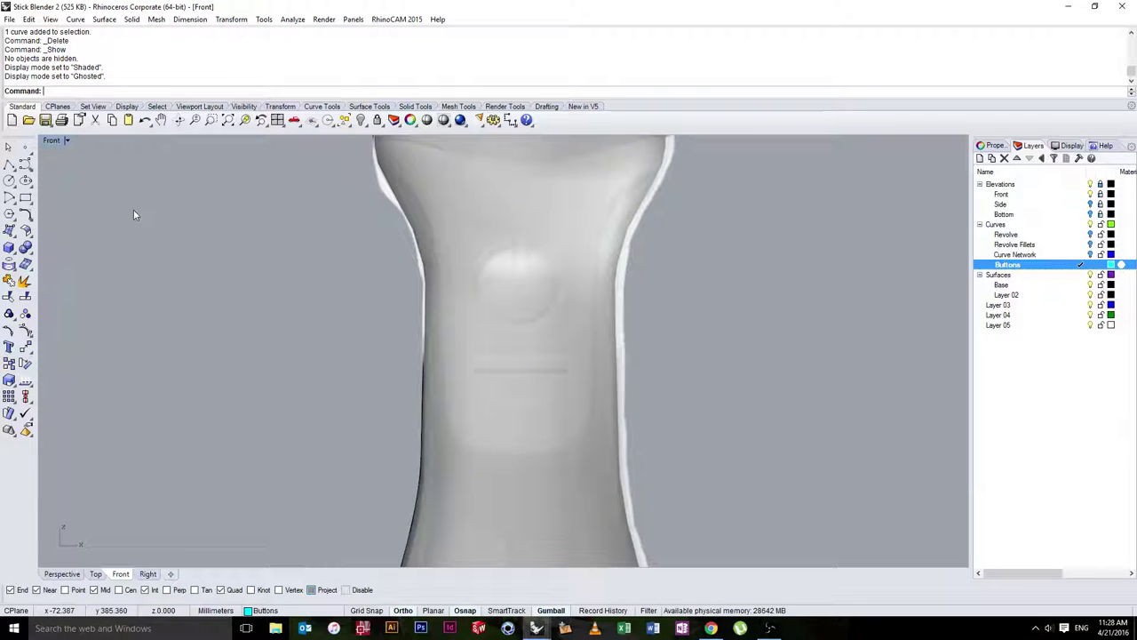
text(Pro)
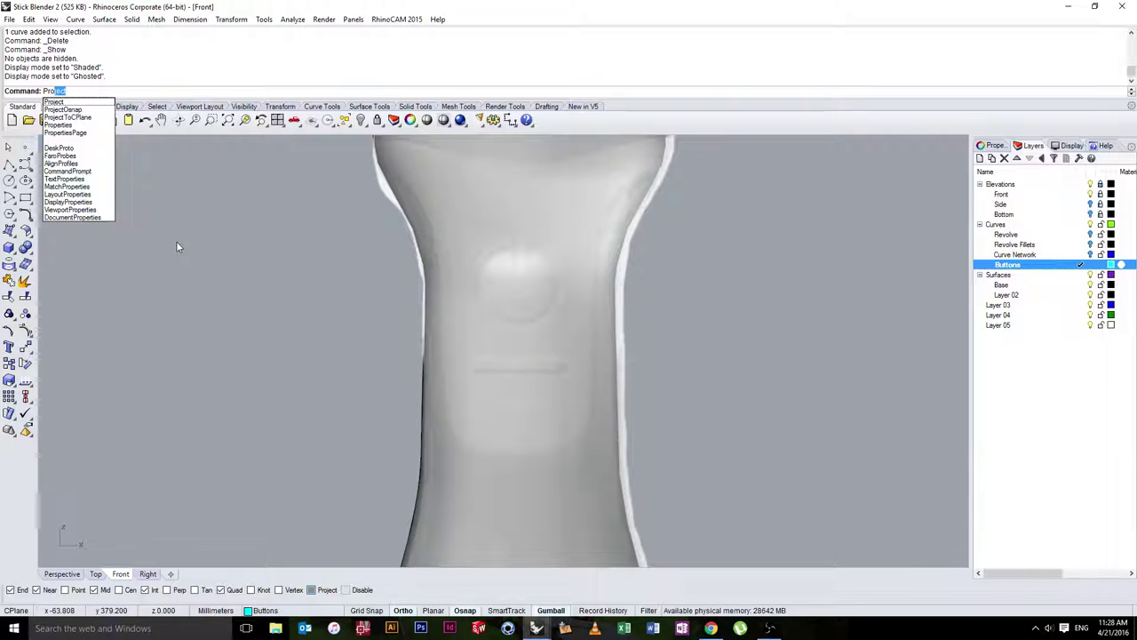
key(Return)
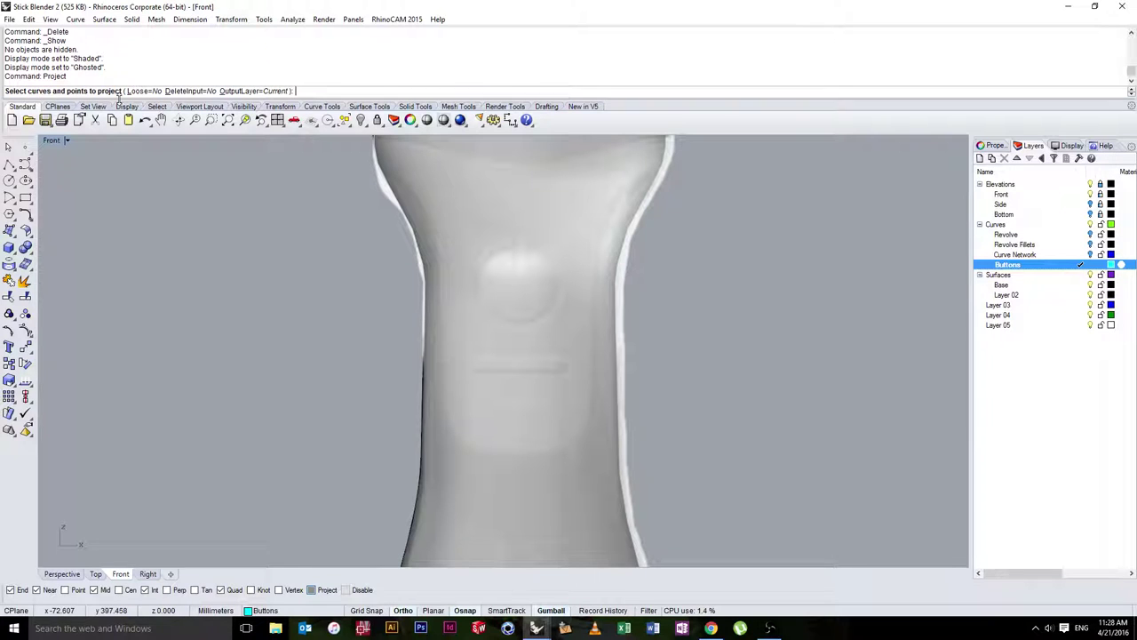
click(522, 250)
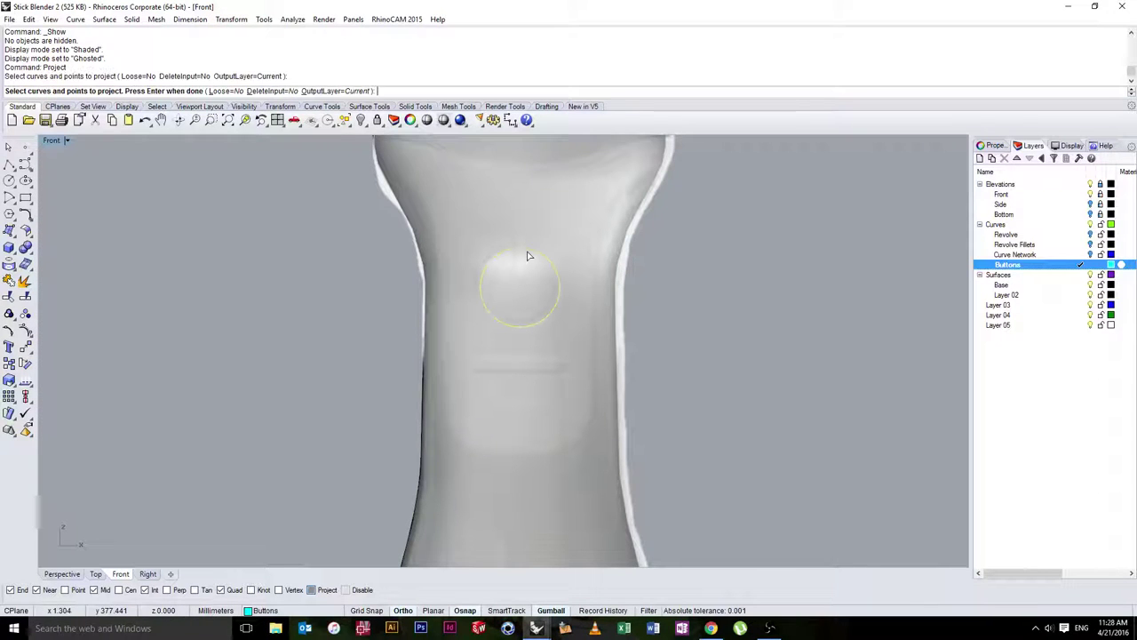
click(507, 366)
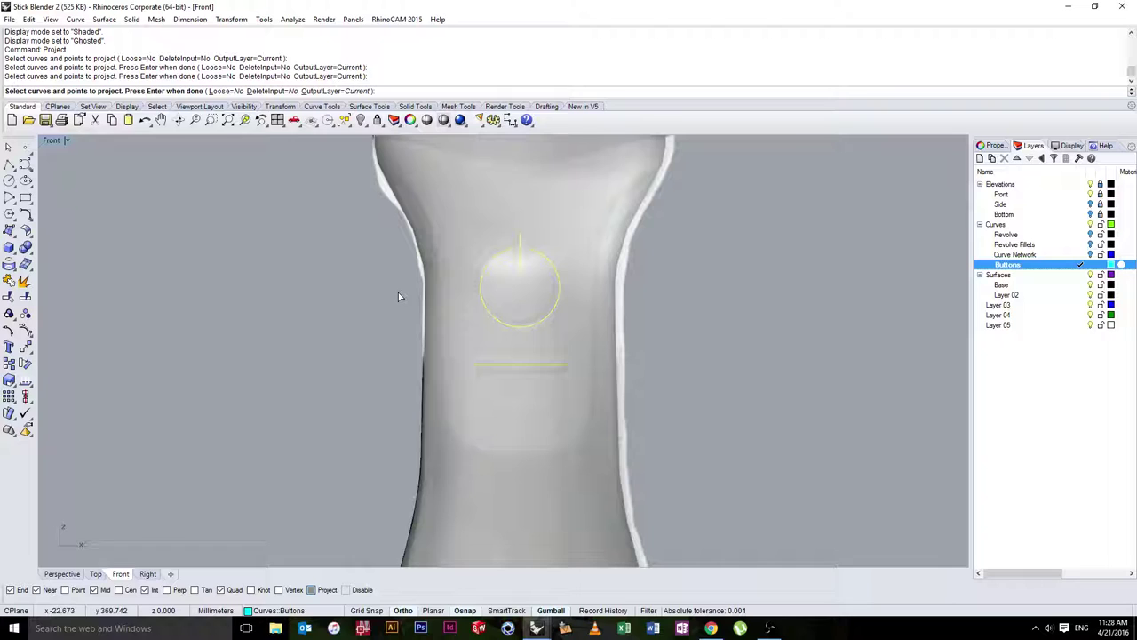
key(Return)
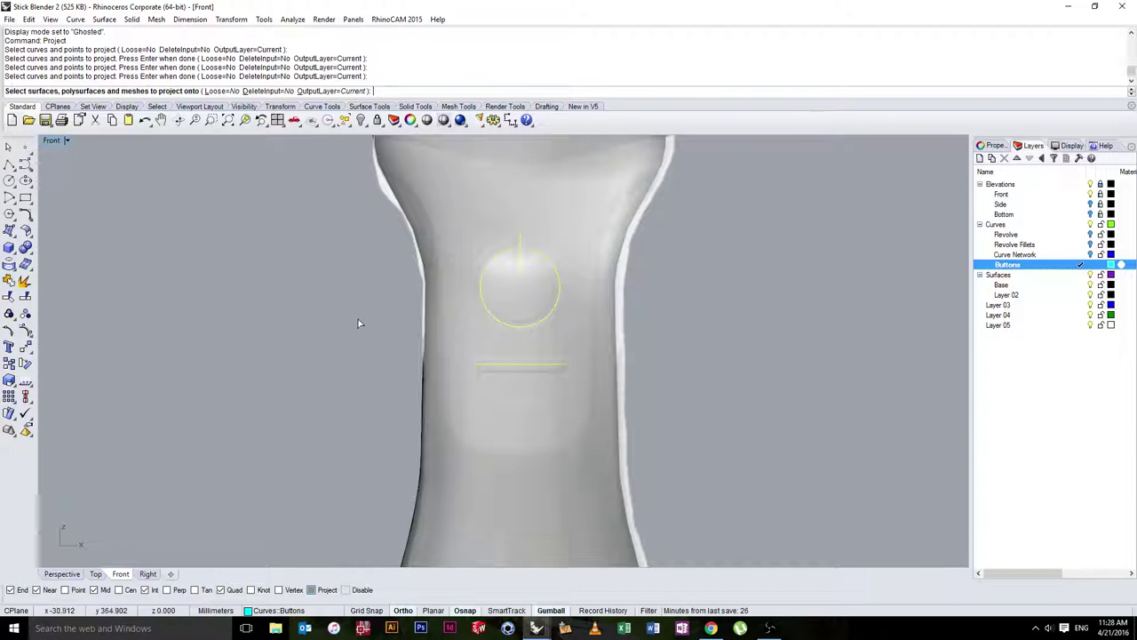
click(446, 185)
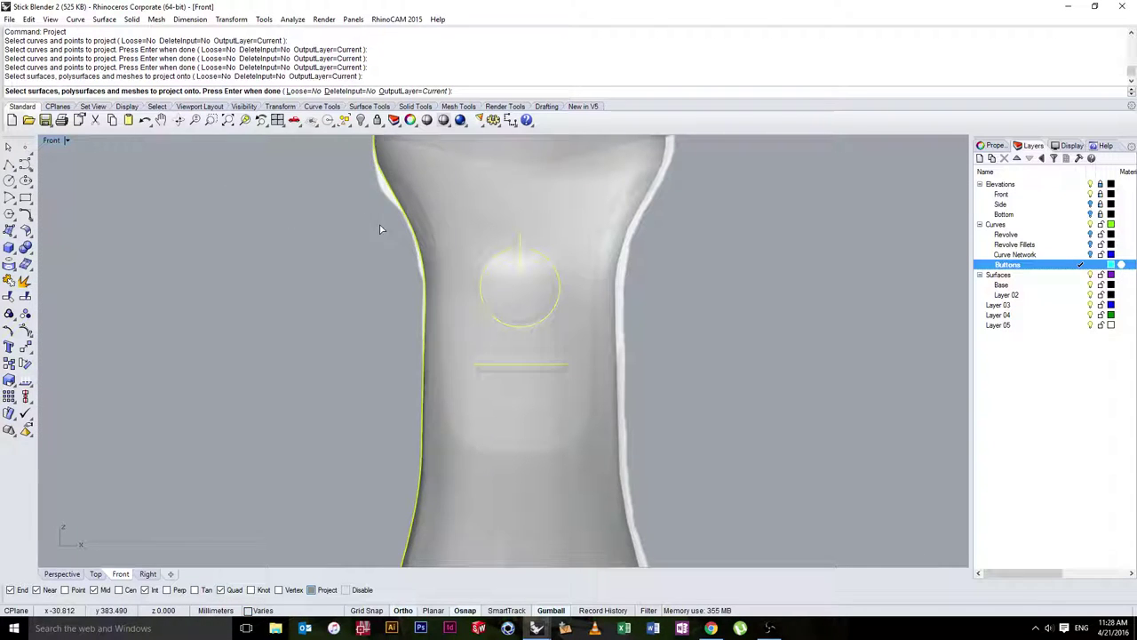
scroll(327, 291, down, 3)
key(Return)
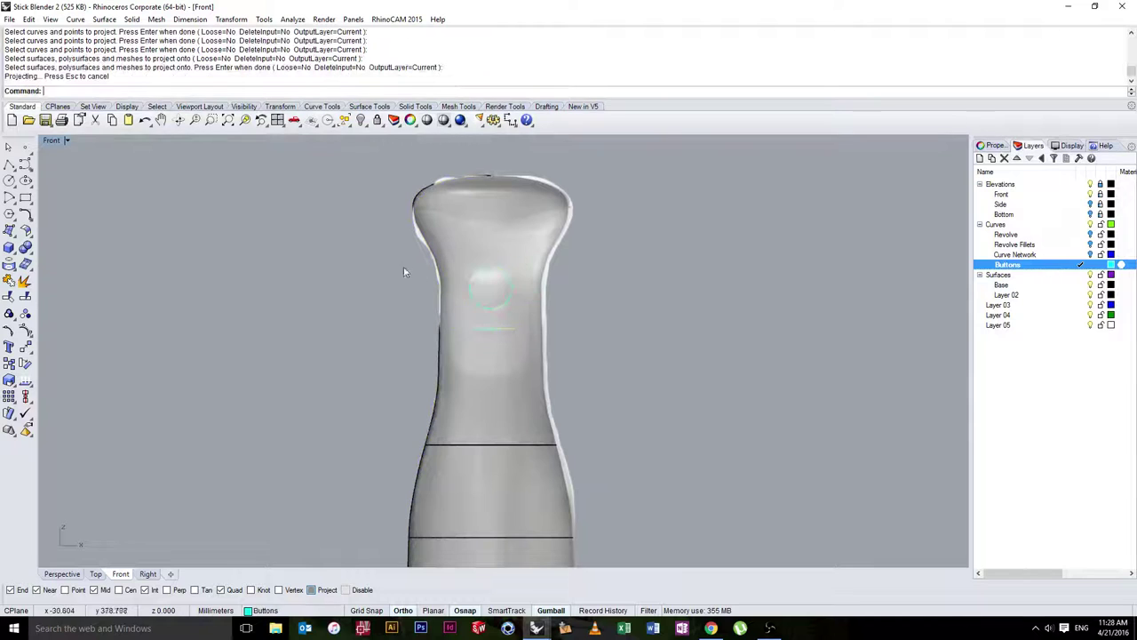
Examine the projected button curves on the handle in the Perspective and Front views
double_click(52, 141)
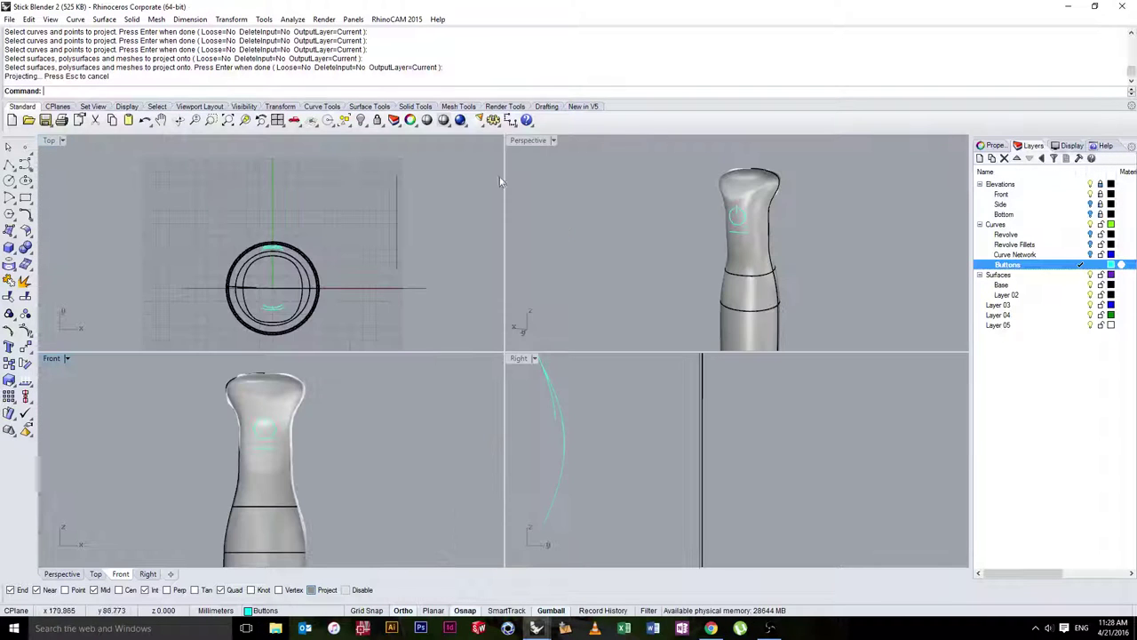
double_click(533, 140)
right_drag(514, 295, 141, 169)
double_click(62, 143)
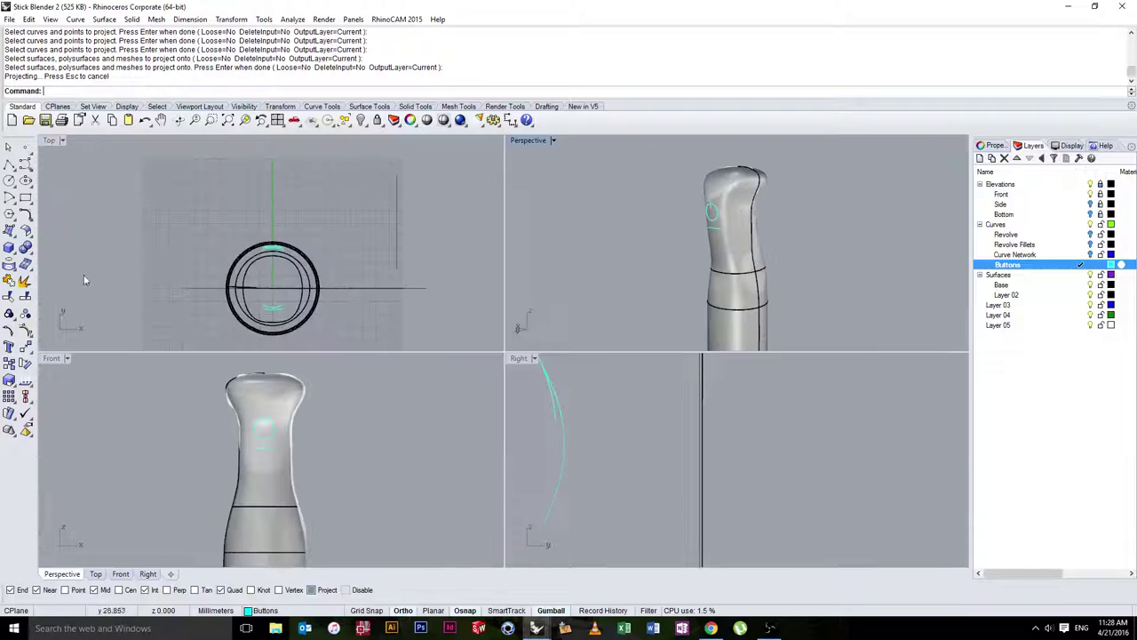
double_click(43, 359)
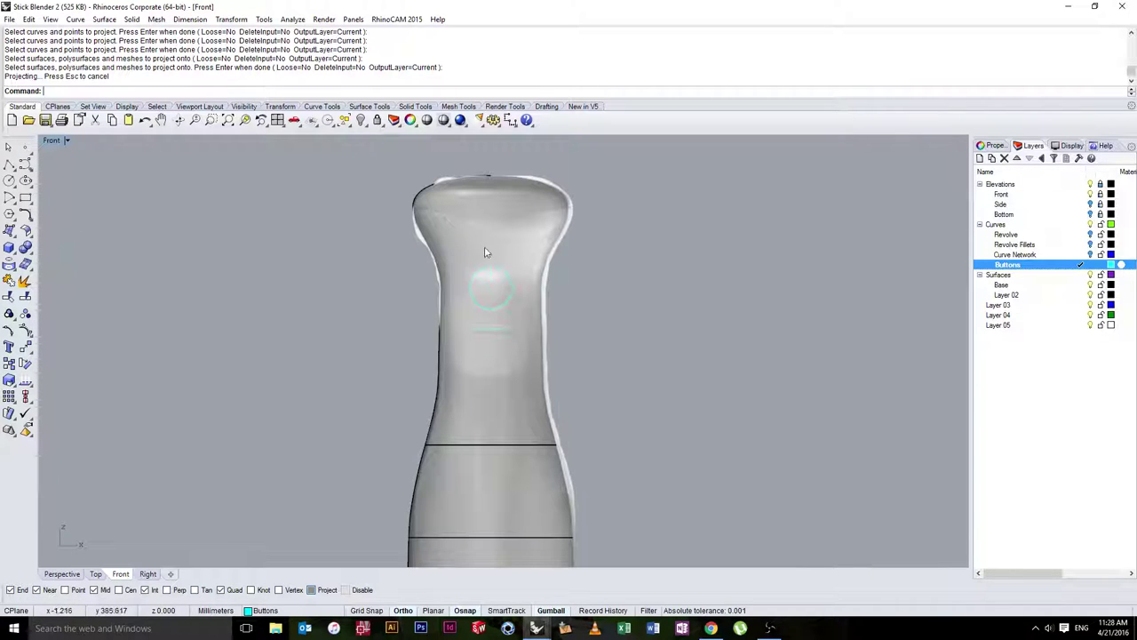
scroll(490, 263, up, 2)
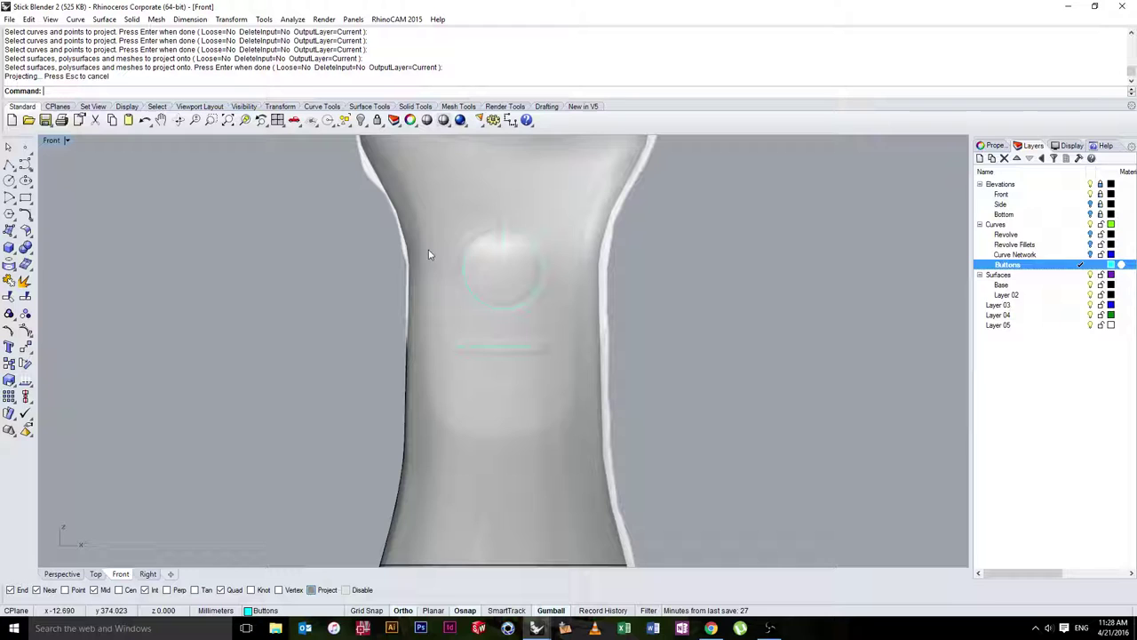
scroll(484, 289, down, 2)
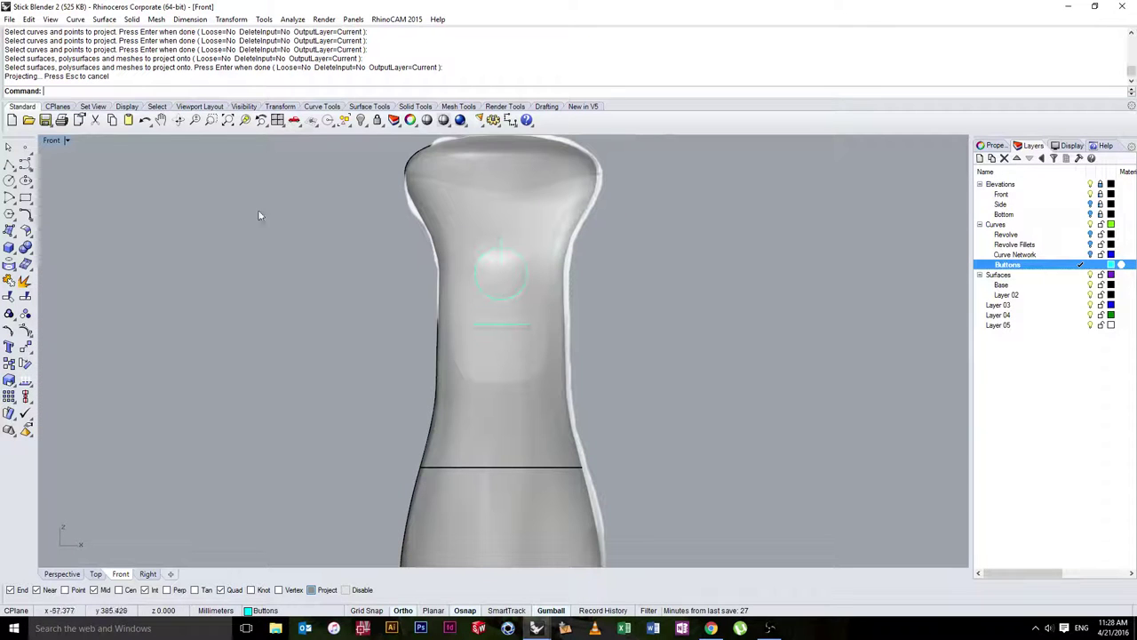
Delete the unwanted copies of the circle, stem and bar curves projected onto the back of the handle
double_click(51, 140)
double_click(526, 140)
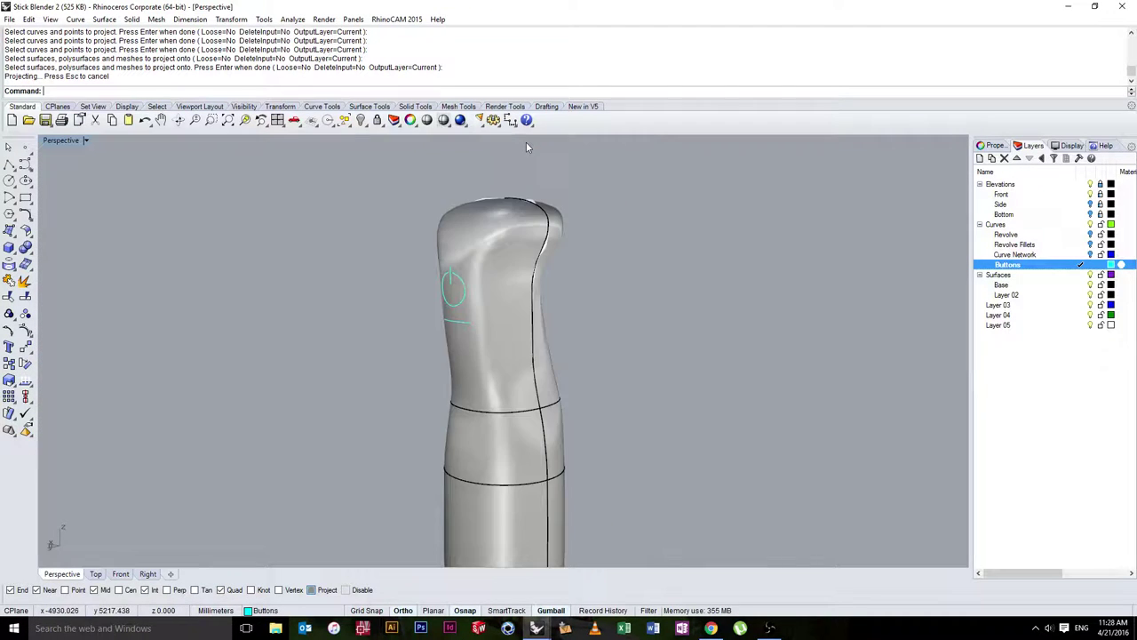
right_drag(526, 142, 565, 246)
right_drag(519, 330, 569, 268)
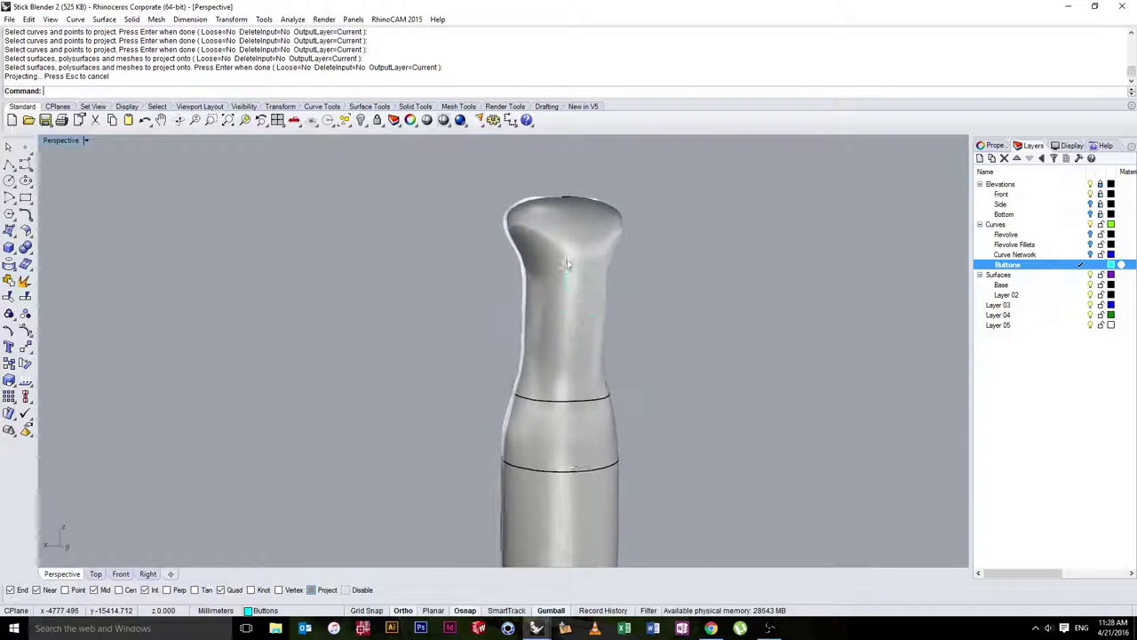
scroll(569, 268, up, 10)
right_drag(624, 320, 447, 282)
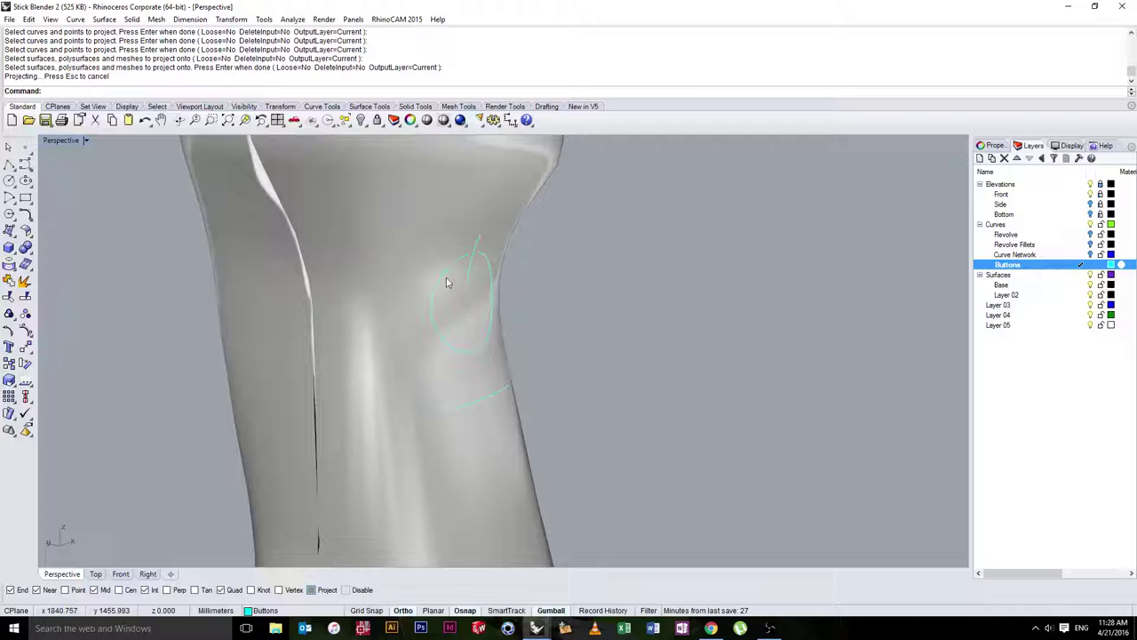
click(449, 283)
shift+click(471, 269)
click(487, 262)
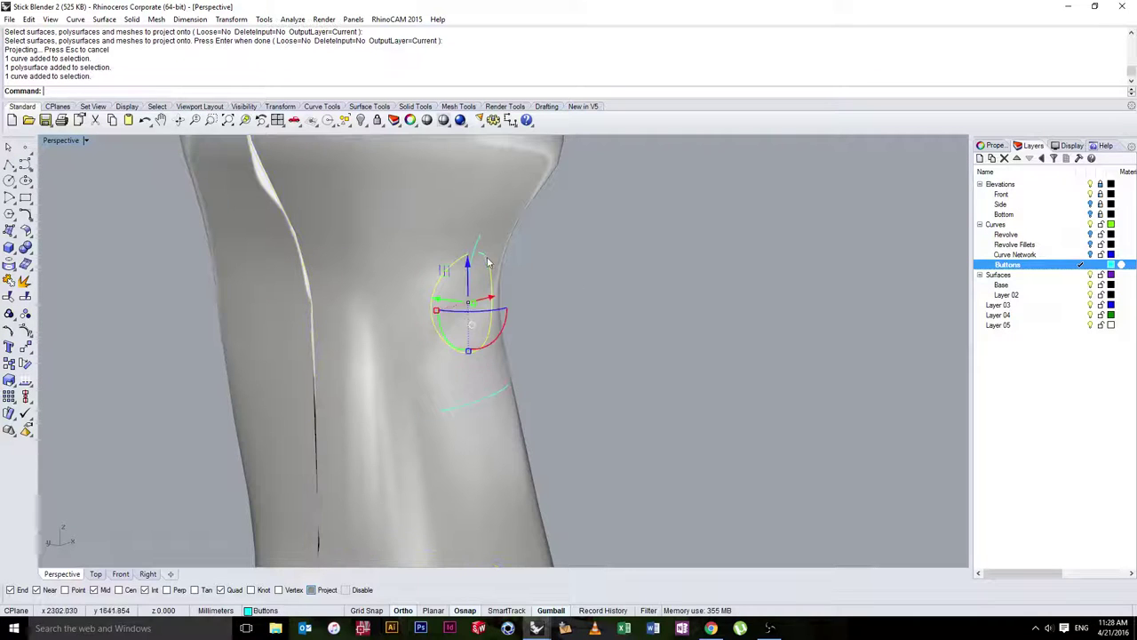
click(487, 338)
click(499, 394)
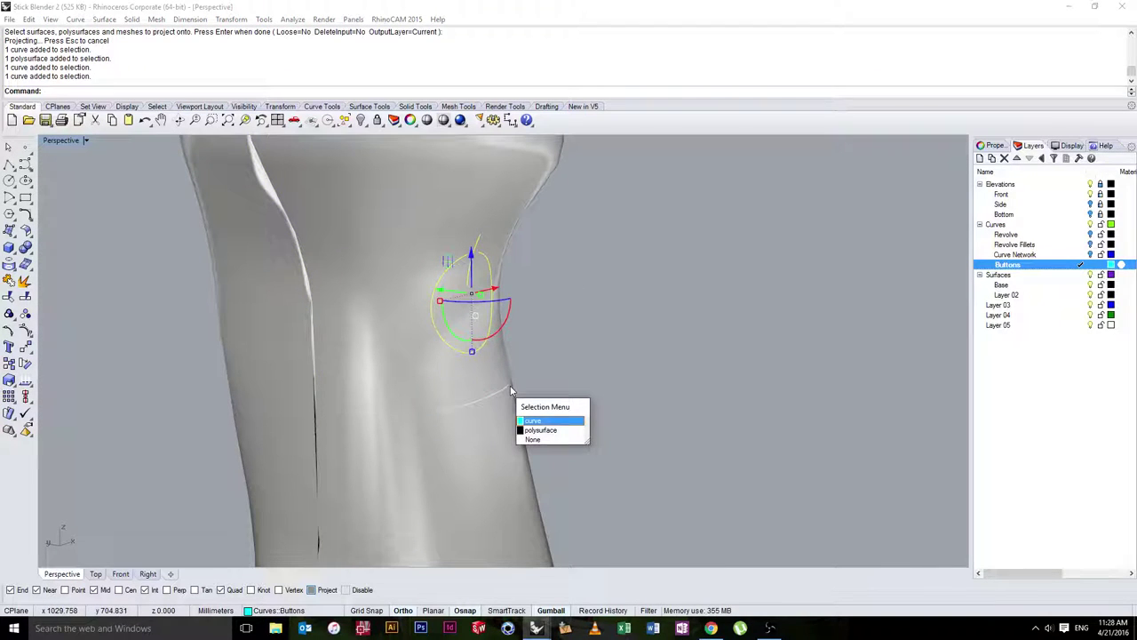
click(549, 423)
key(Delete)
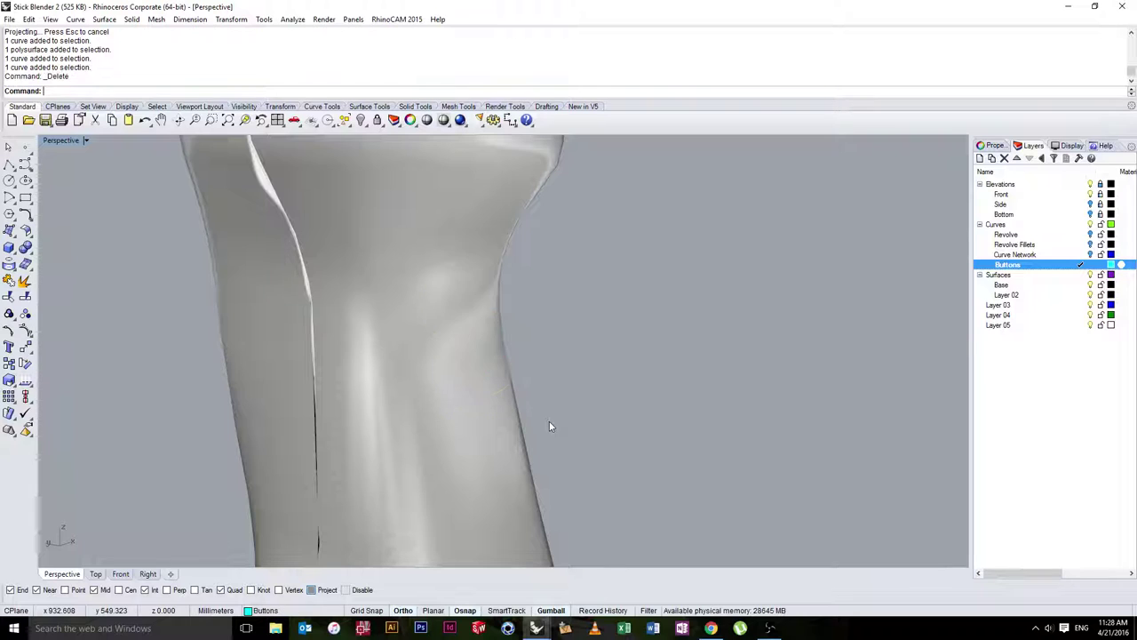
Draw a 2 mm diameter circle around the turbo bar curve, centred on its end point
scroll(551, 427, down, 5)
right_drag(551, 426, 521, 422)
scroll(521, 421, up, 5)
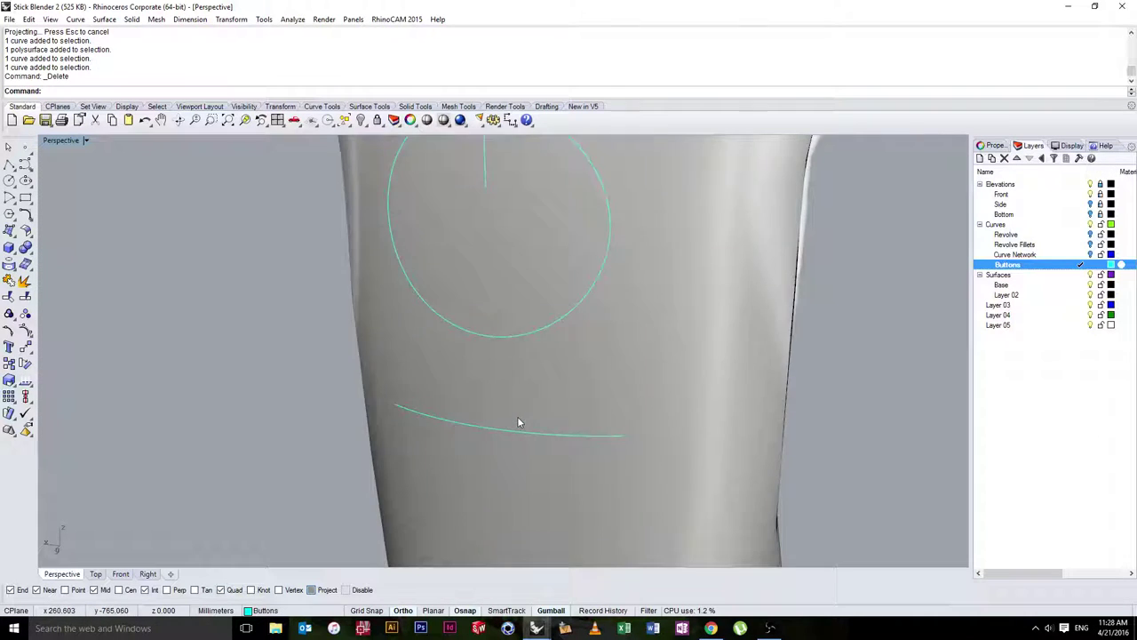
scroll(517, 416, down, 3)
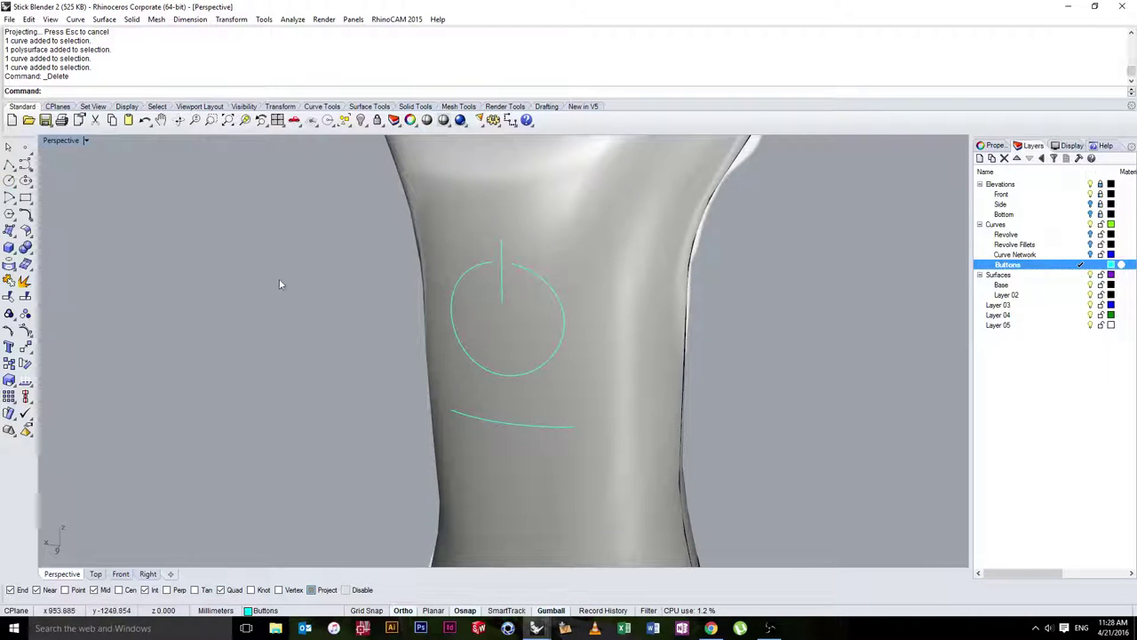
right_drag(423, 269, 380, 311)
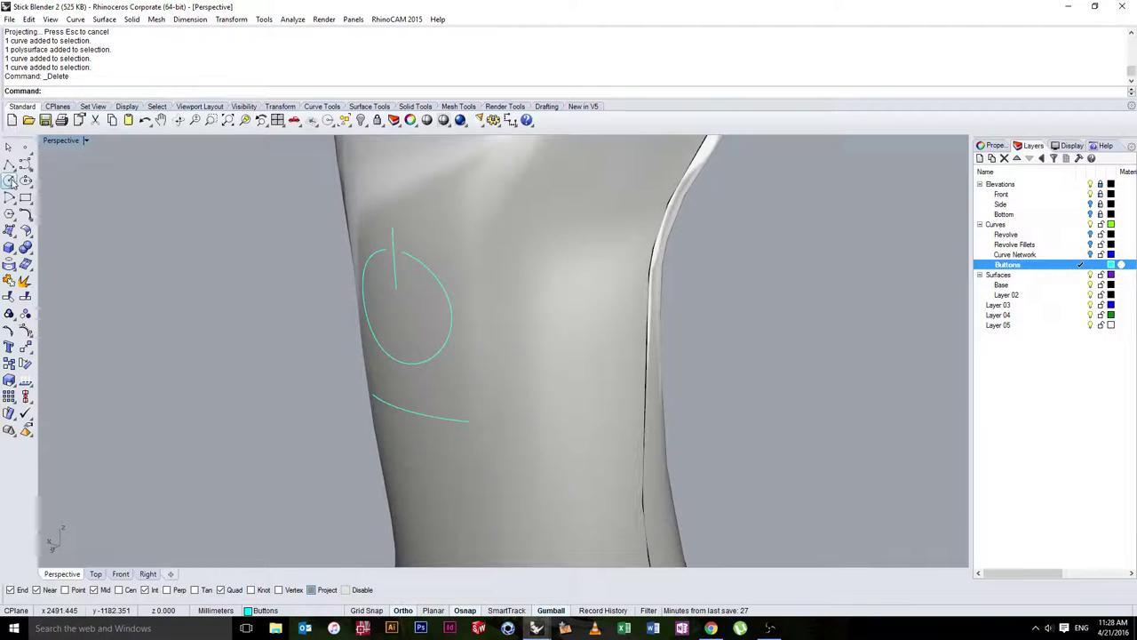
click(11, 181)
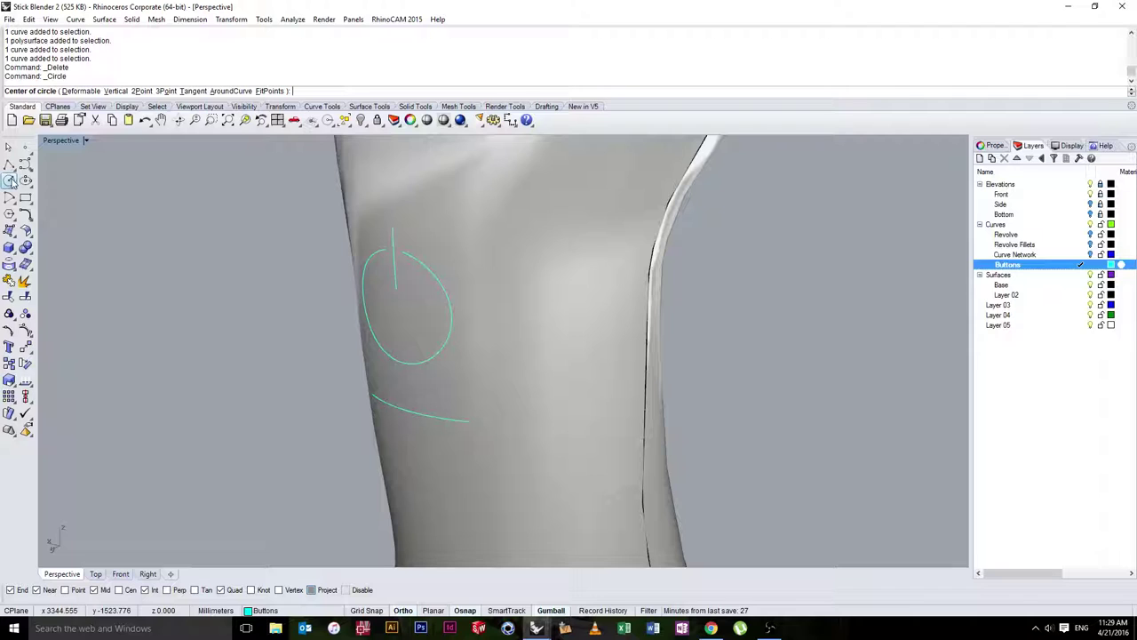
click(230, 91)
click(468, 421)
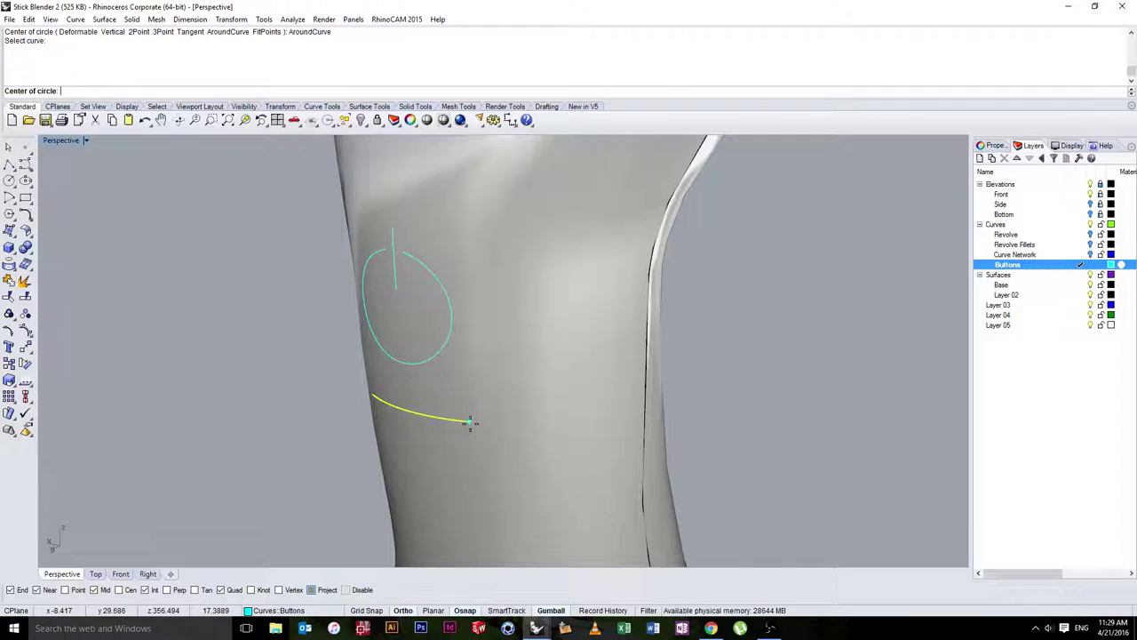
click(470, 422)
right_drag(470, 408, 400, 316)
text(2)
key(Return)
Draw a 2 mm diameter circle around the power symbol's open circle curve, centred on its end beside the gap
scroll(396, 309, up, 6)
right_click(347, 275)
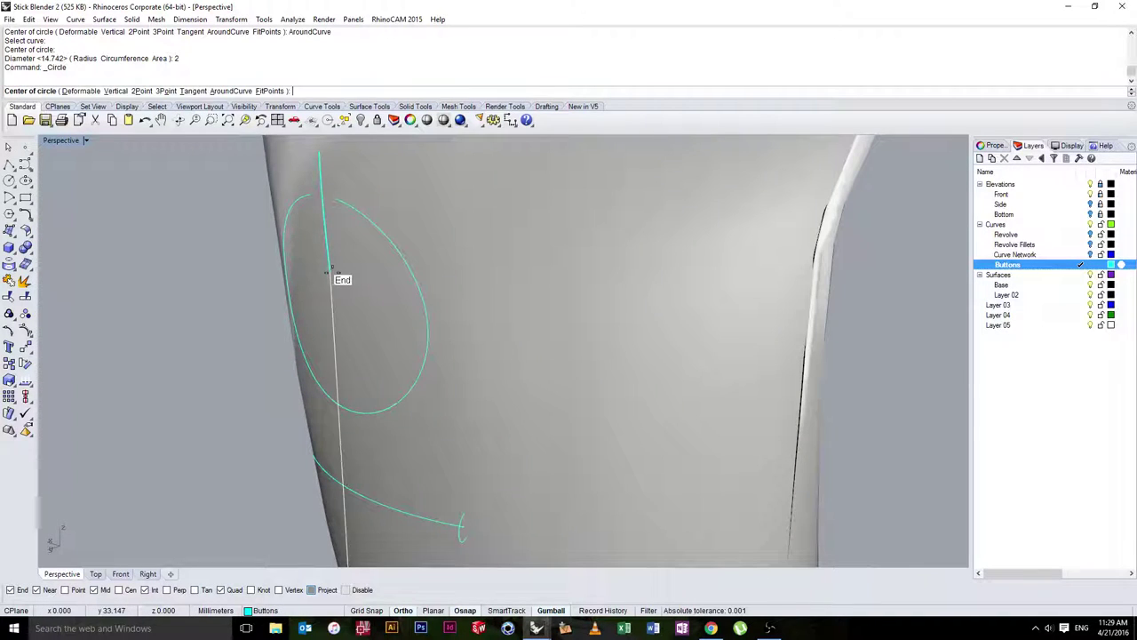
click(230, 91)
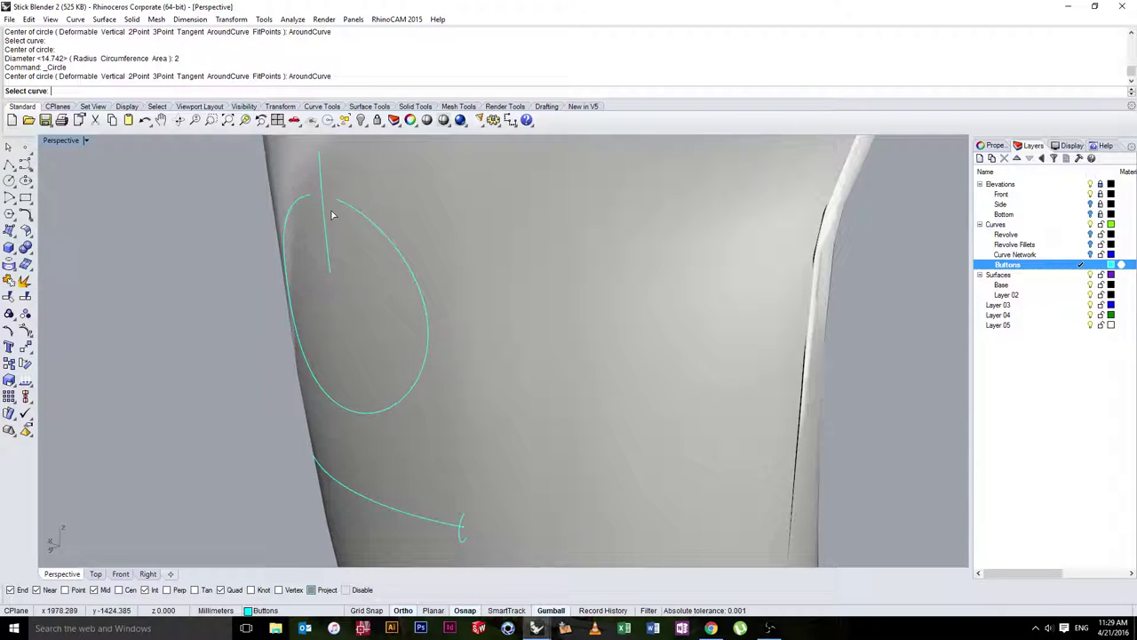
click(336, 202)
click(335, 199)
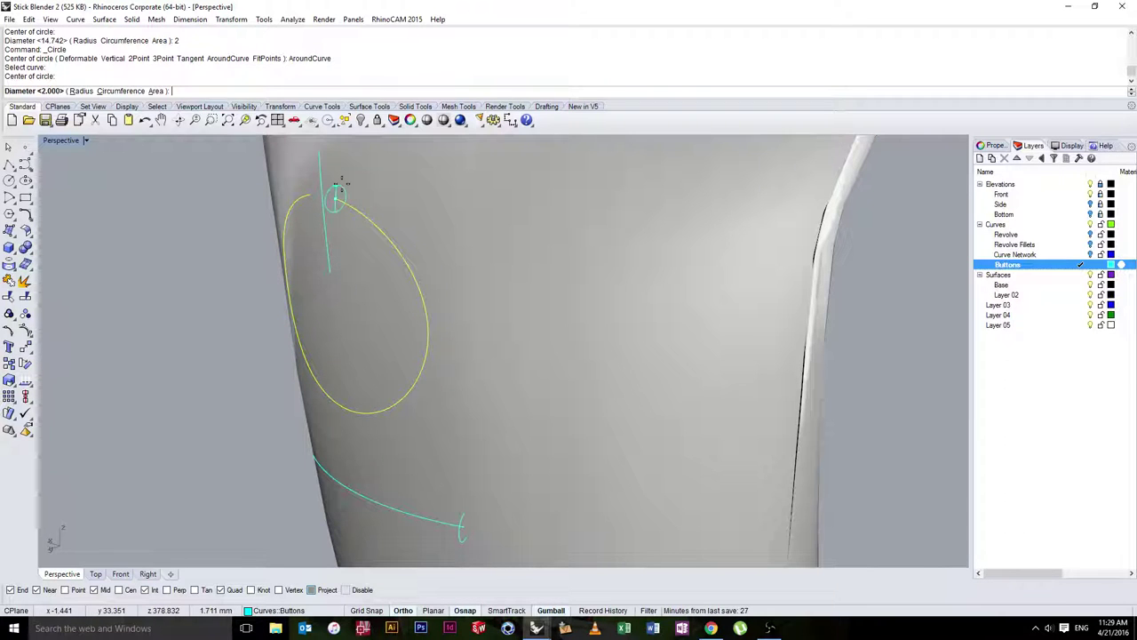
text(2)
key(Return)
Draw a 2 mm diameter circle around the power symbol's stem curve, centred on its upper end
right_drag(340, 184, 254, 170)
right_click(234, 183)
click(230, 91)
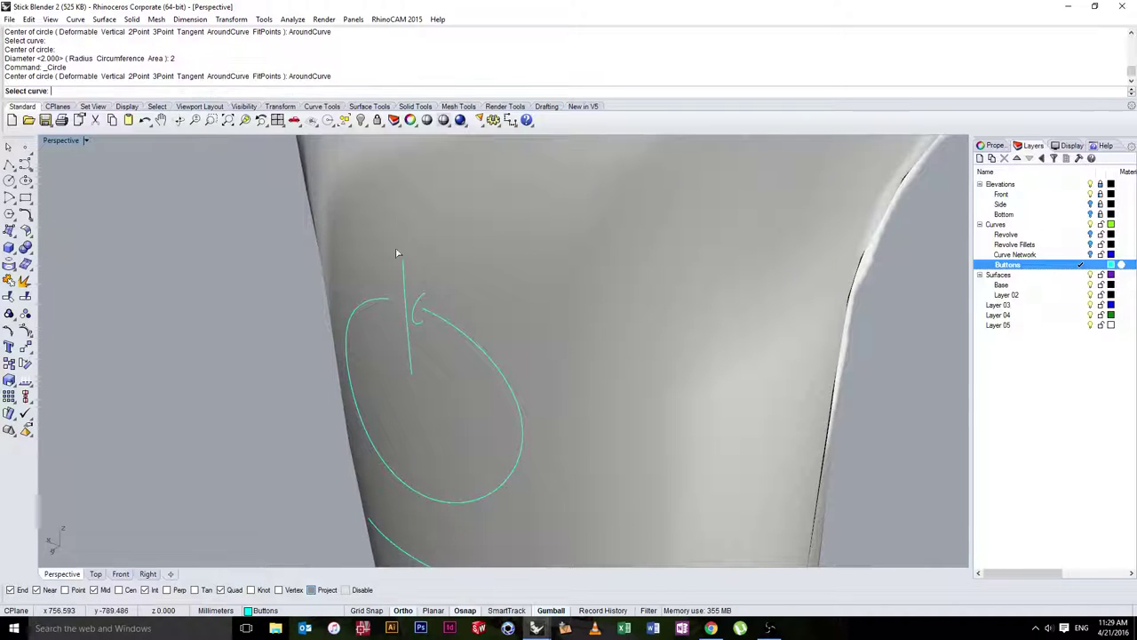
click(402, 261)
click(405, 259)
text(2)
key(Return)
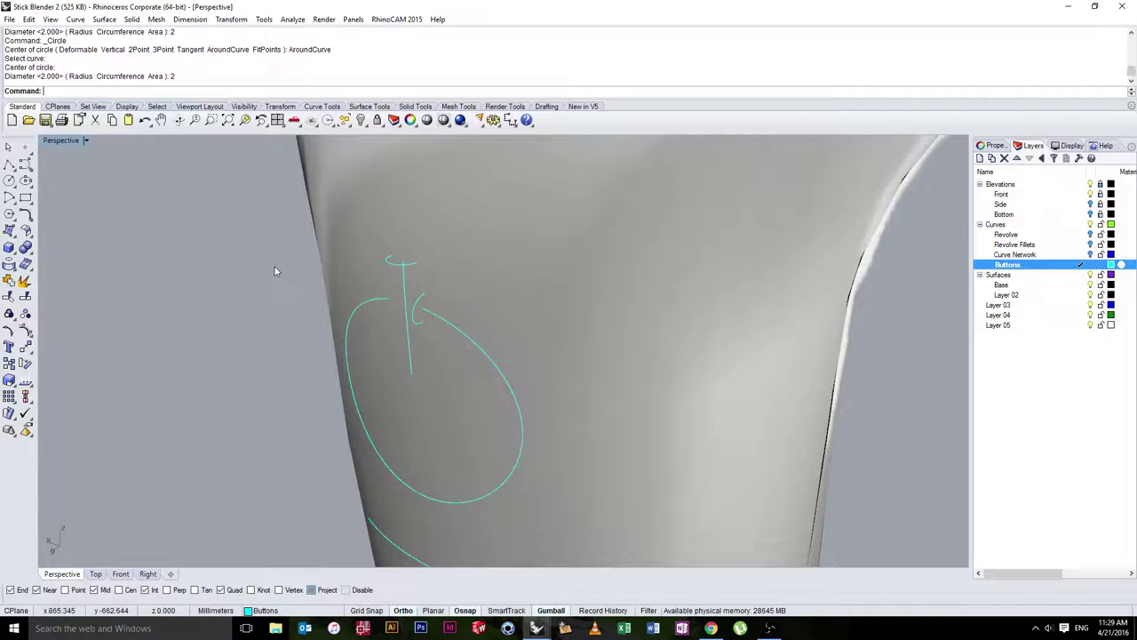
Sweep the small profile circle along the power symbol's open circle with Sweep 1 Rail
scroll(427, 279, down, 6)
mouse_move(522, 311)
right_down()
mouse_move(575, 273)
mouse_move(530, 299)
right_up()
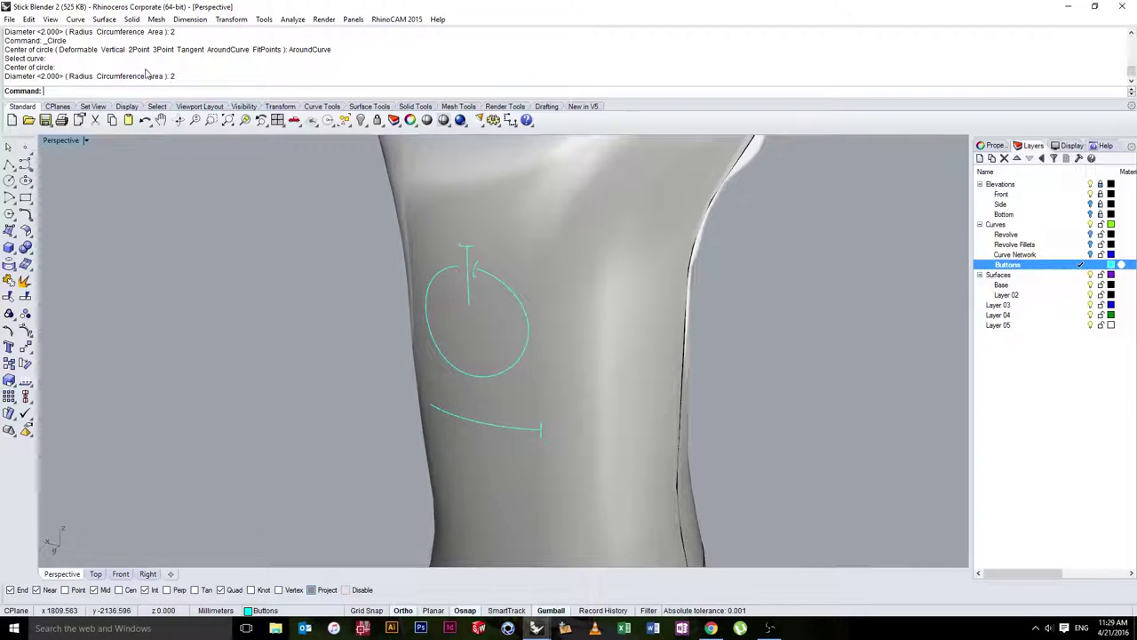
click(104, 19)
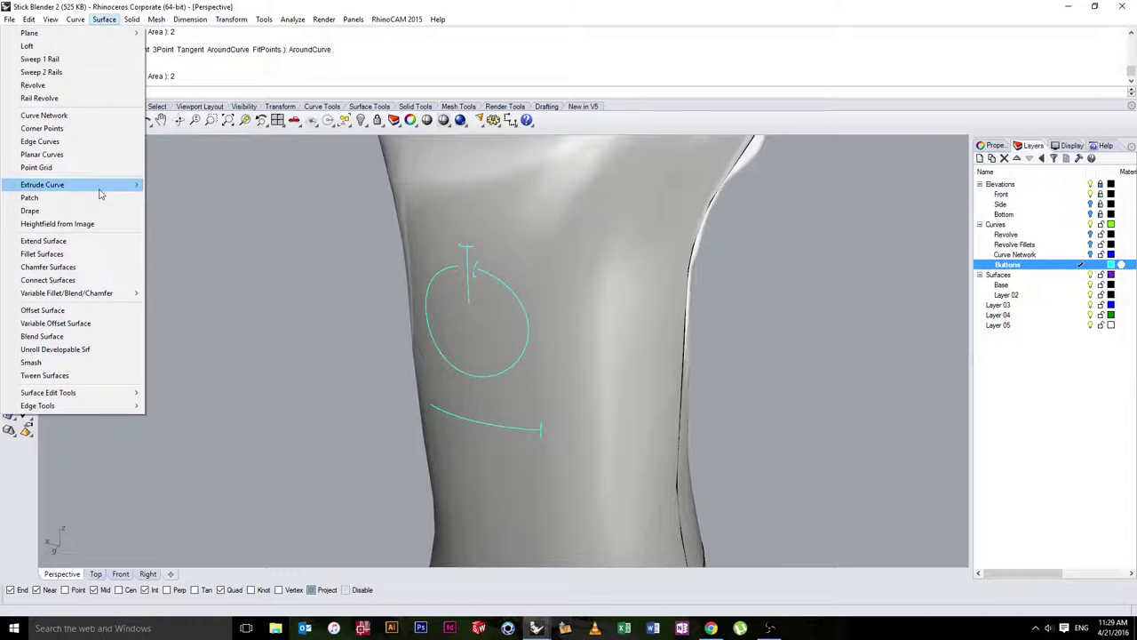
click(69, 60)
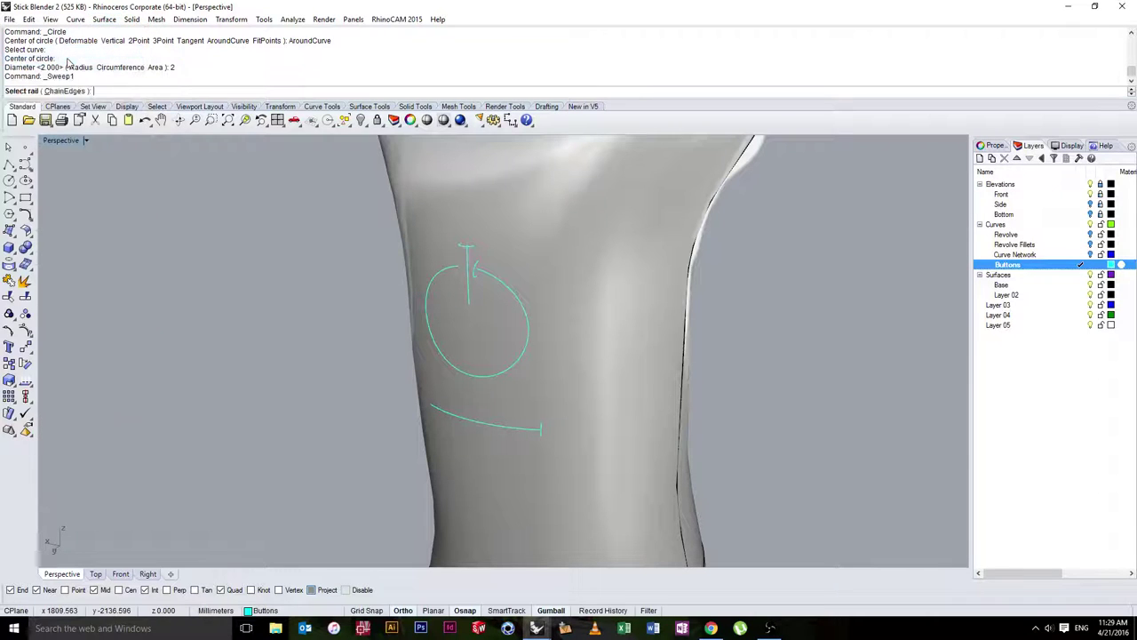
click(496, 284)
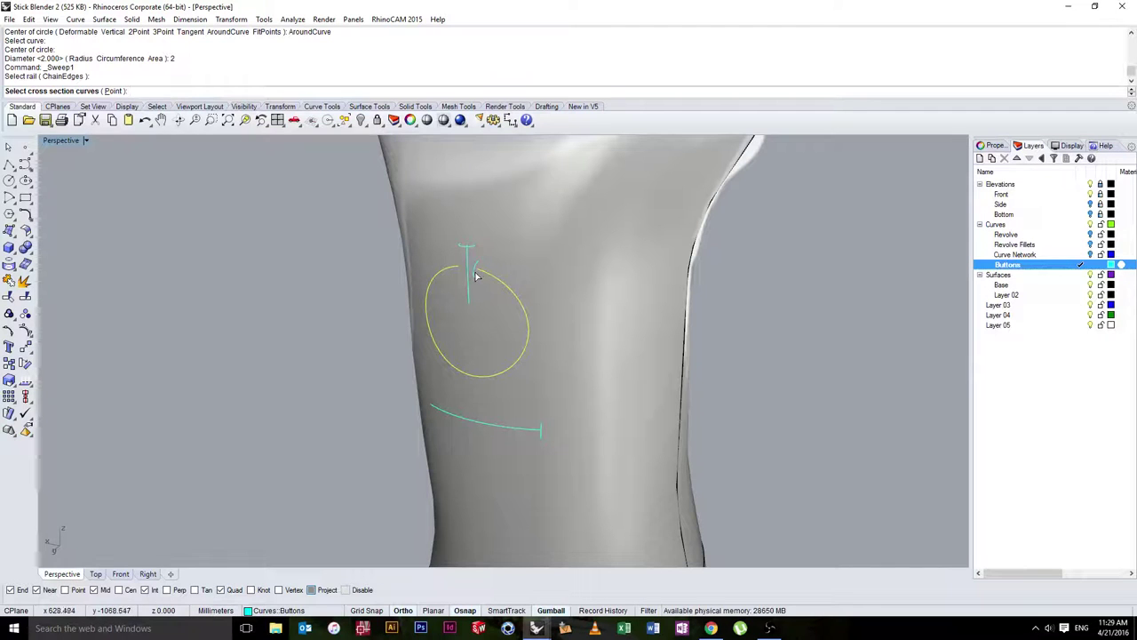
click(475, 276)
key(Return)
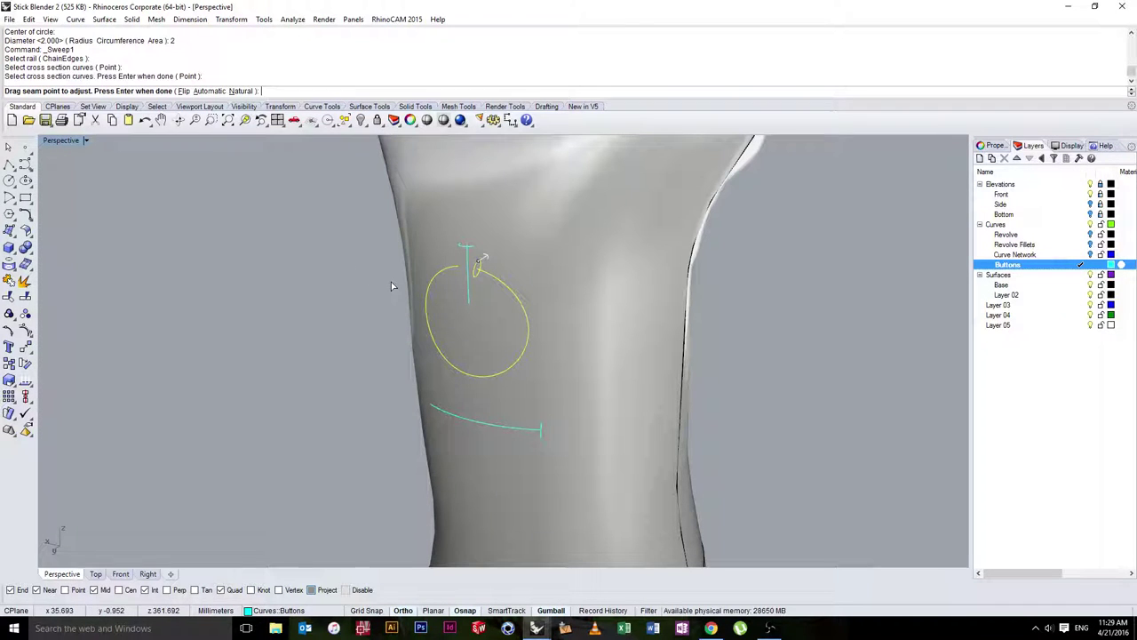
key(Return)
click(163, 376)
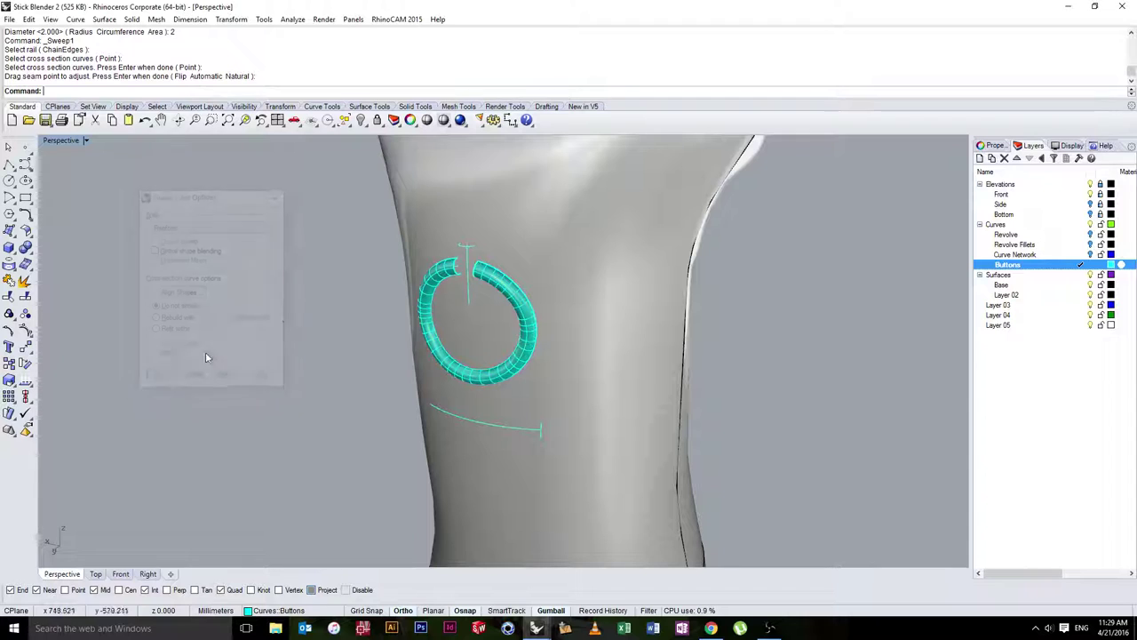
scroll(453, 245, up, 2)
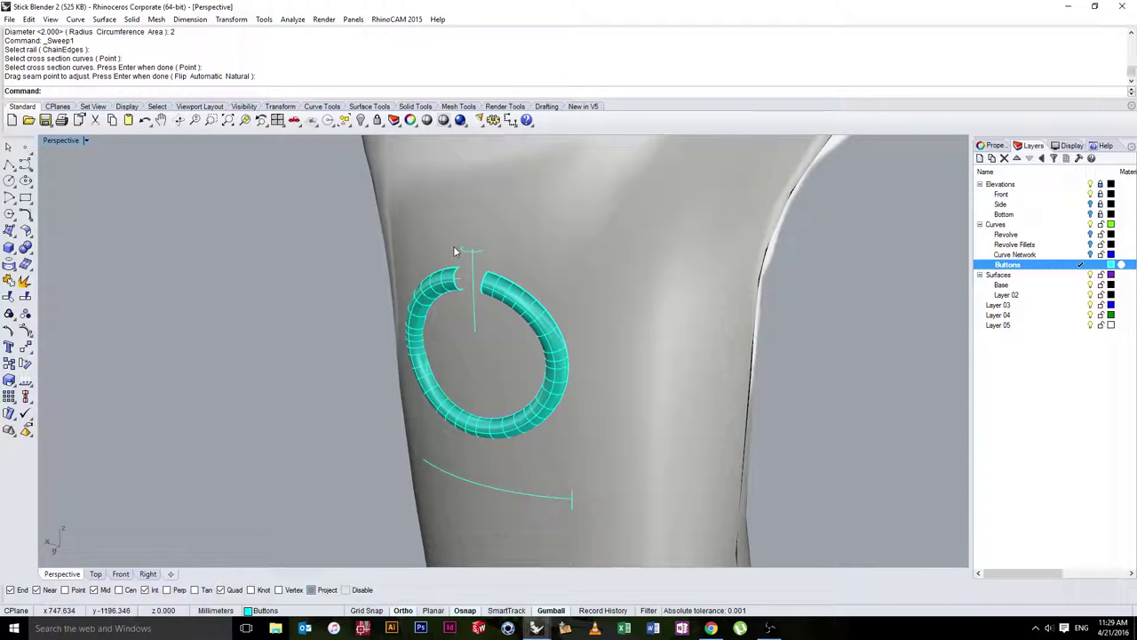
right_click(474, 258)
click(474, 260)
key(Escape)
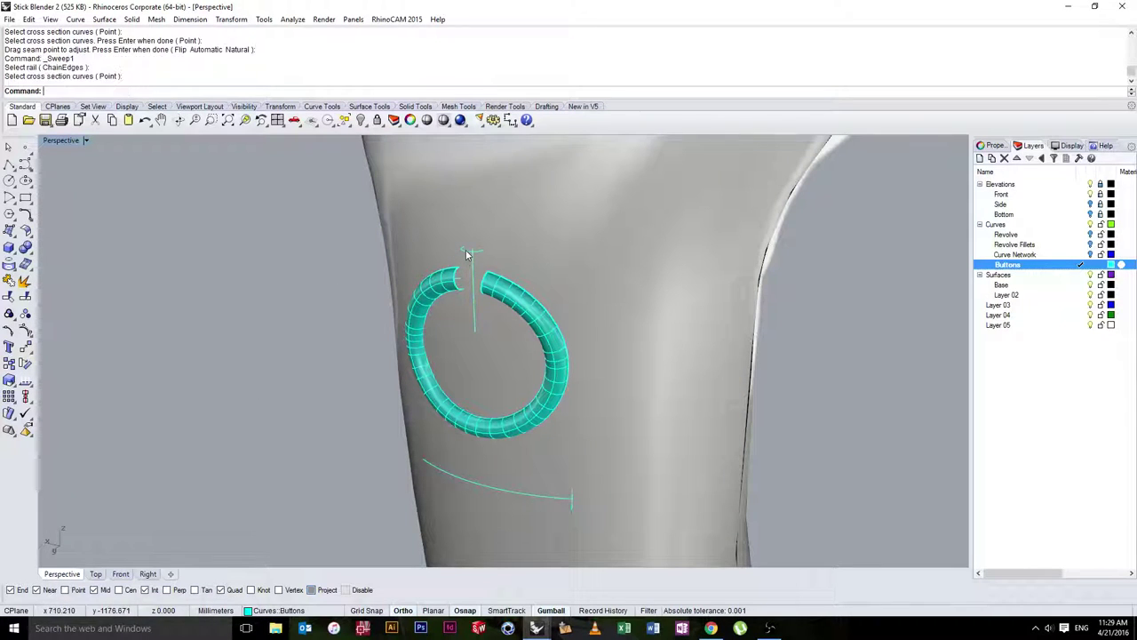
click(467, 251)
click(326, 259)
Sweep the profile circle at the stem's upper end along the stem curve with Sweep 1 Rail
right_click(473, 263)
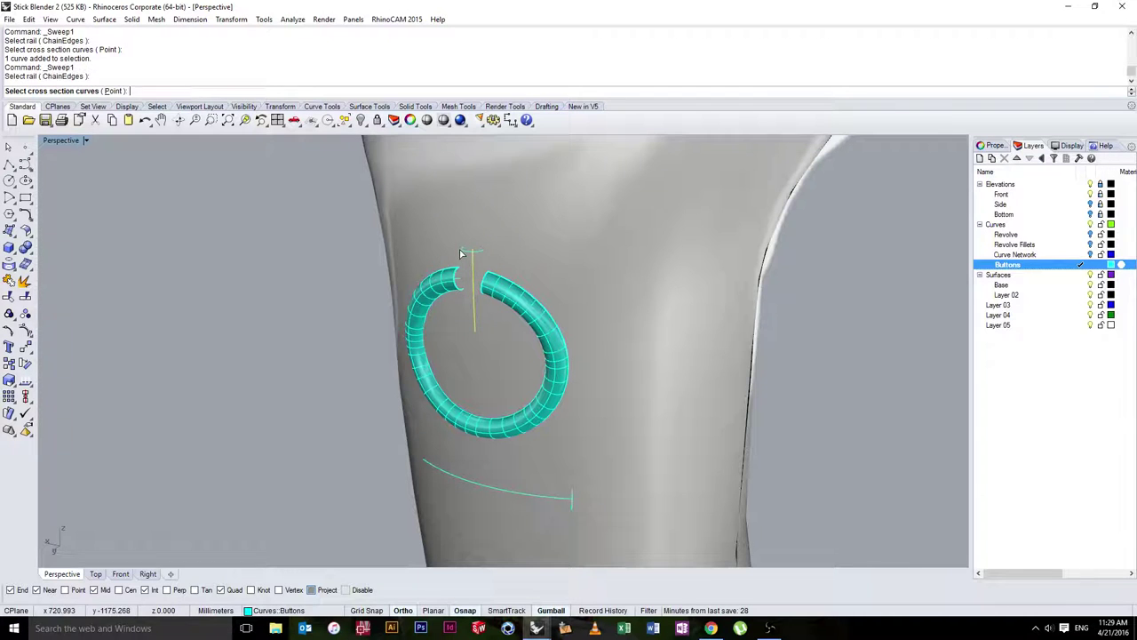
click(461, 252)
right_click(284, 245)
right_click(283, 245)
click(166, 380)
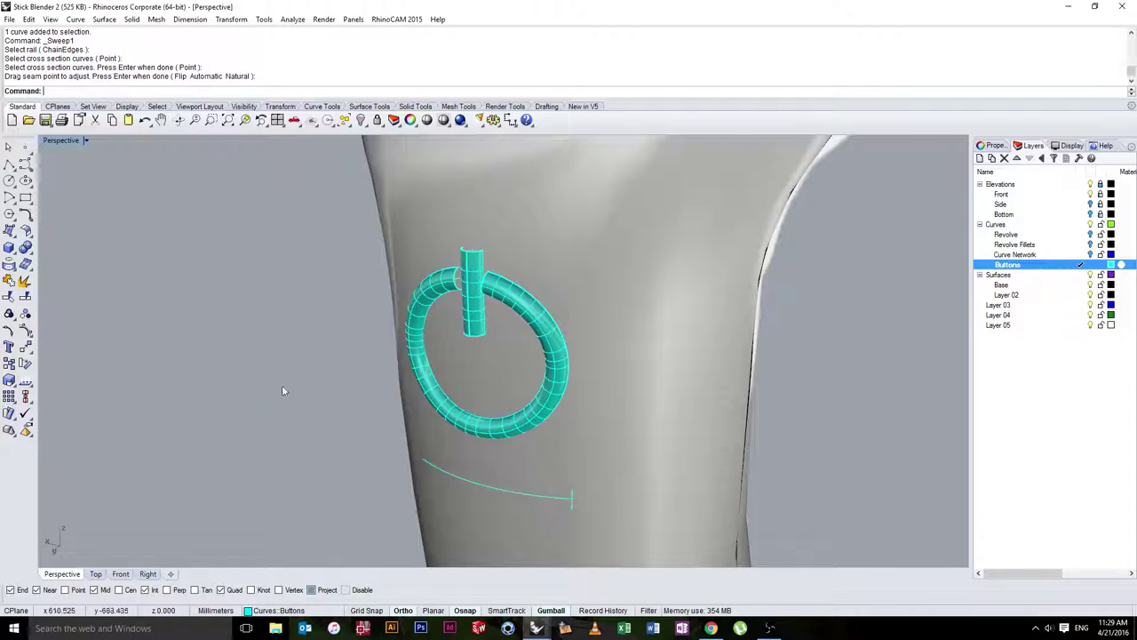
Sweep the profile circle at the turbo bar's end along the bar curve with Sweep 1 Rail
right_drag(281, 385, 342, 343)
right_click(345, 347)
click(487, 401)
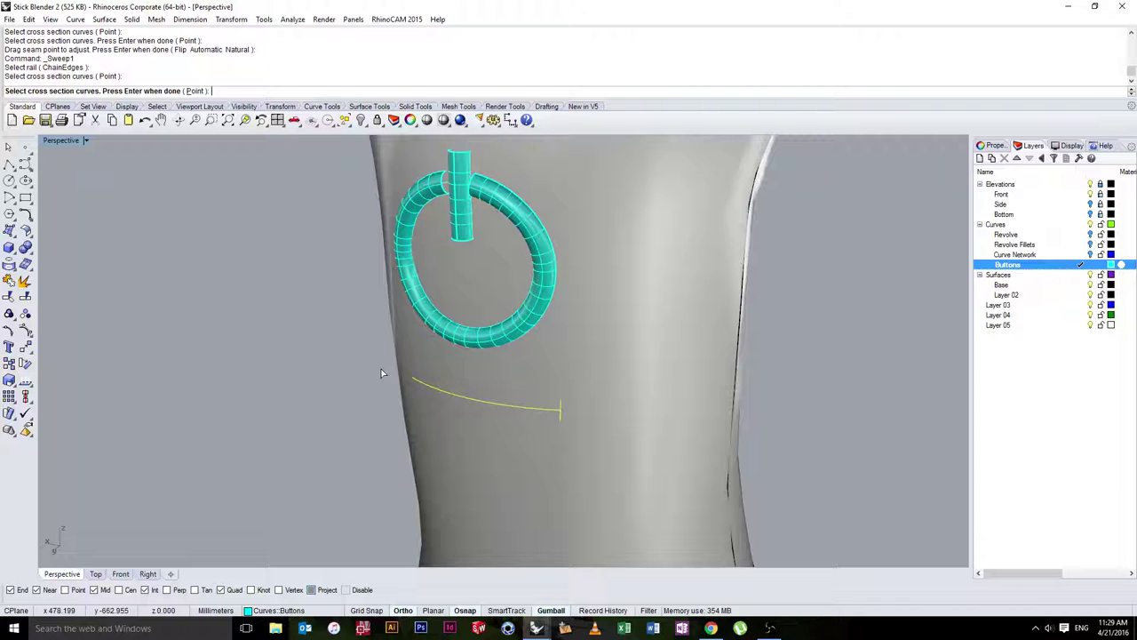
right_click(304, 350)
right_click(304, 350)
click(168, 376)
Cap the open ends of the swept ring, stem and turbo bar tubes
right_drag(373, 313, 387, 344)
scroll(382, 375, down, 3)
scroll(458, 284, up, 6)
click(420, 272)
shift+click(438, 300)
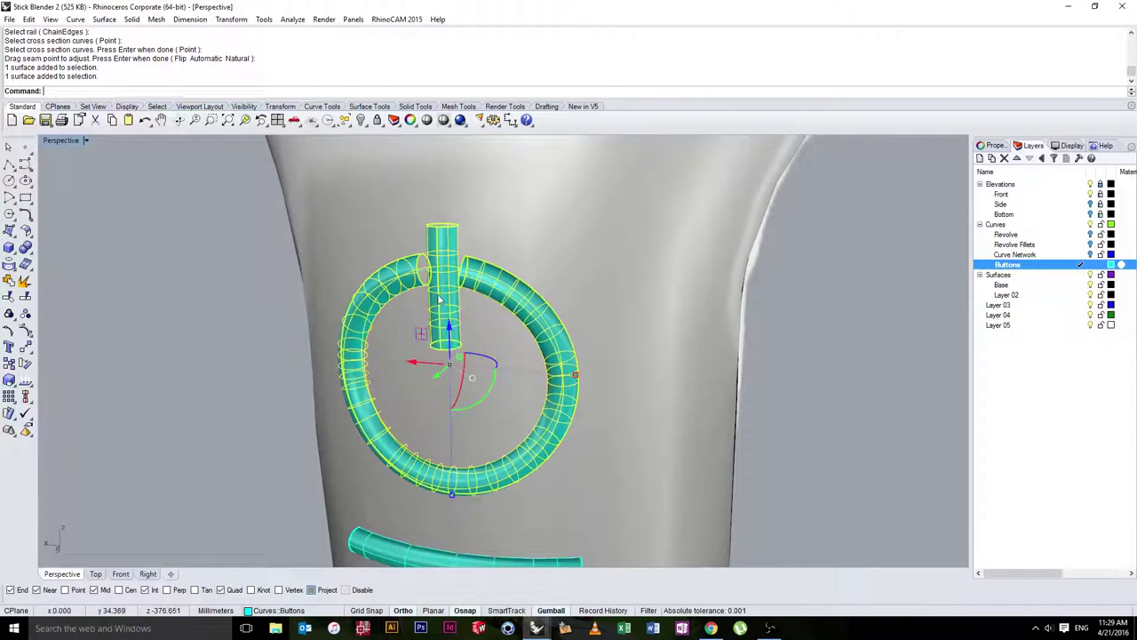
scroll(408, 449, down, 3)
shift+click(403, 500)
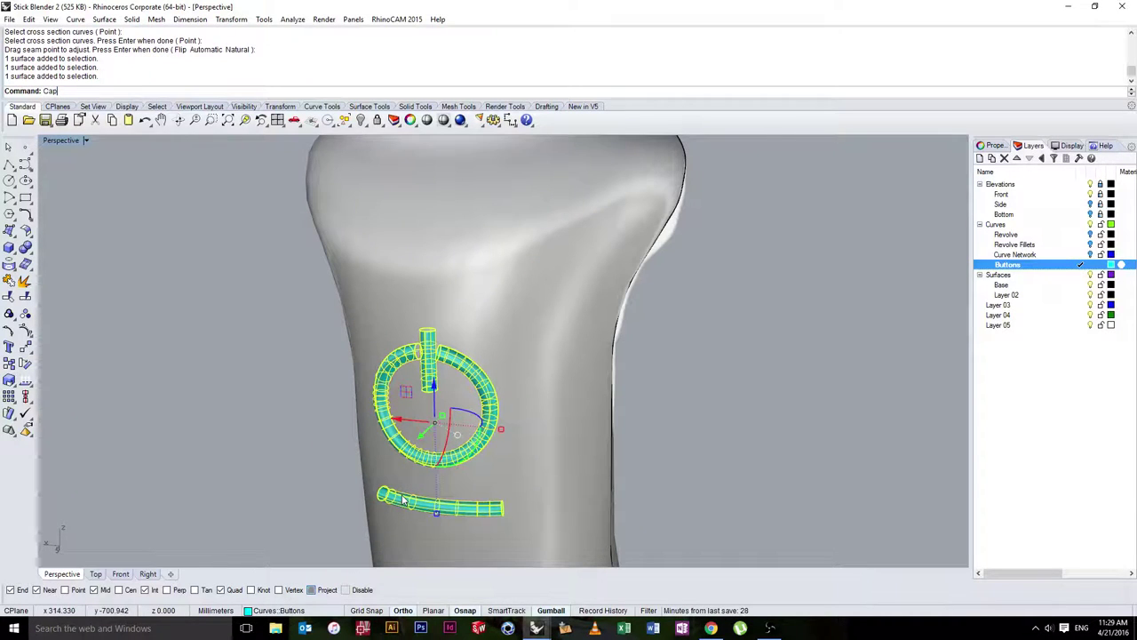
key(Return)
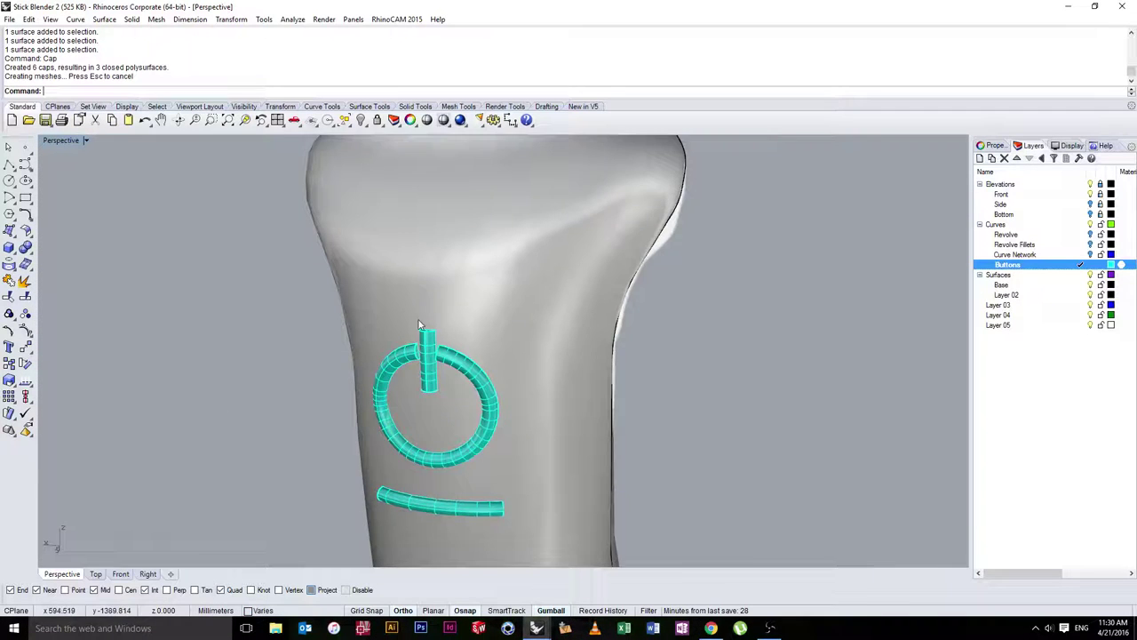
Select both end edges of the power symbol's ring and of its stem for a Fillet Edge with a 0.5 mm radius
scroll(455, 372, up, 5)
right_drag(456, 371, 552, 327)
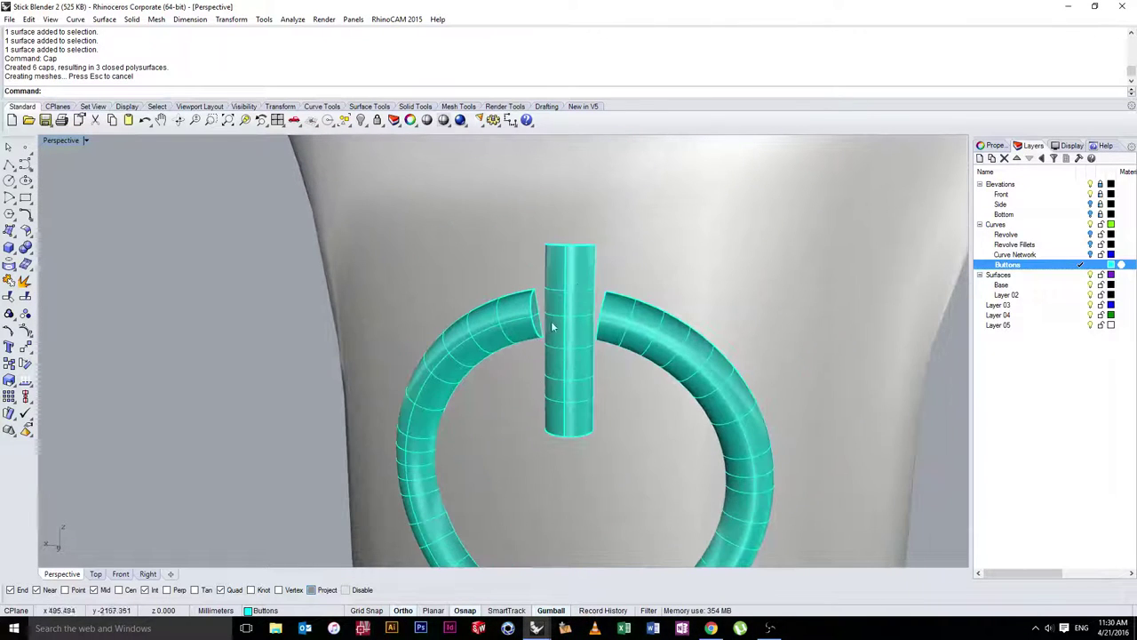
scroll(524, 278, down, 3)
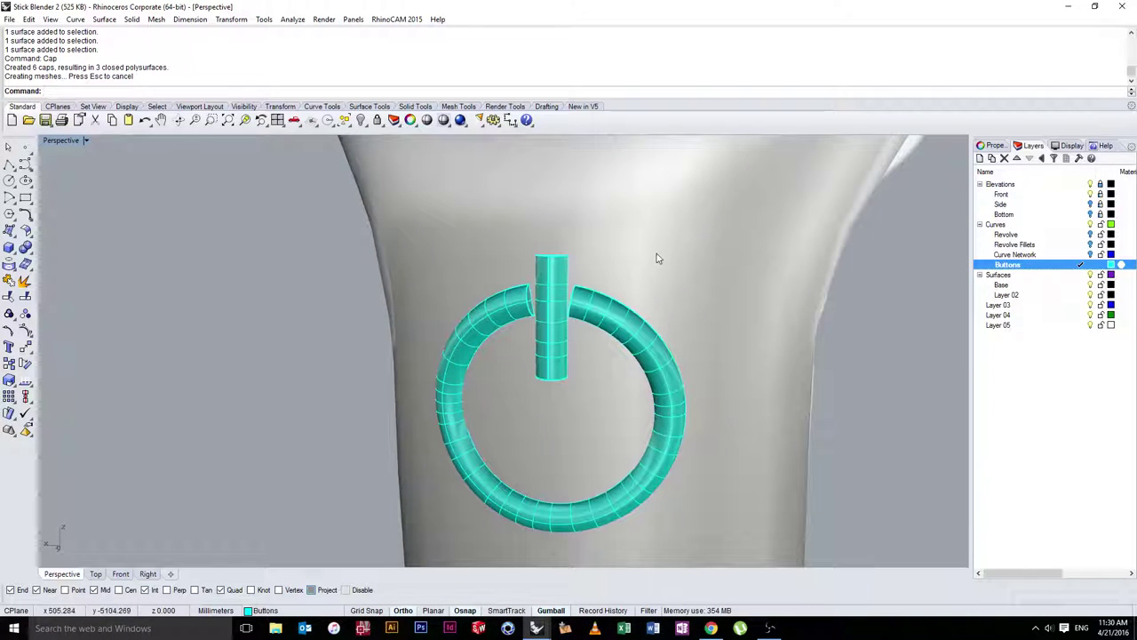
click(132, 19)
mouse_move(134, 307)
click(173, 309)
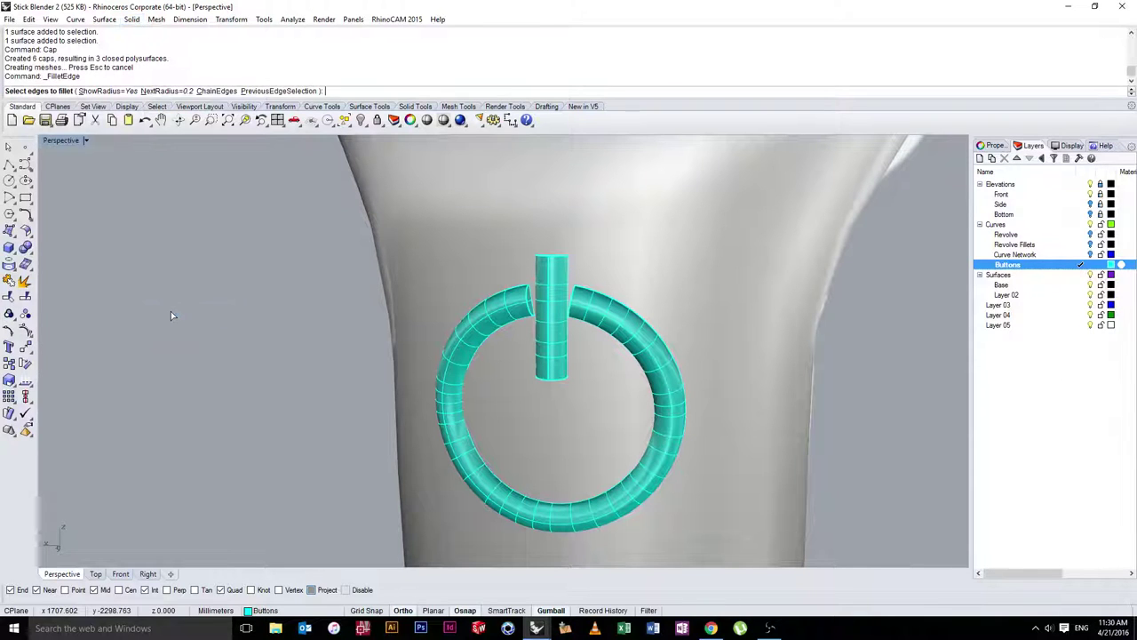
text(.5)
key(Return)
scroll(498, 327, up, 2)
click(553, 294)
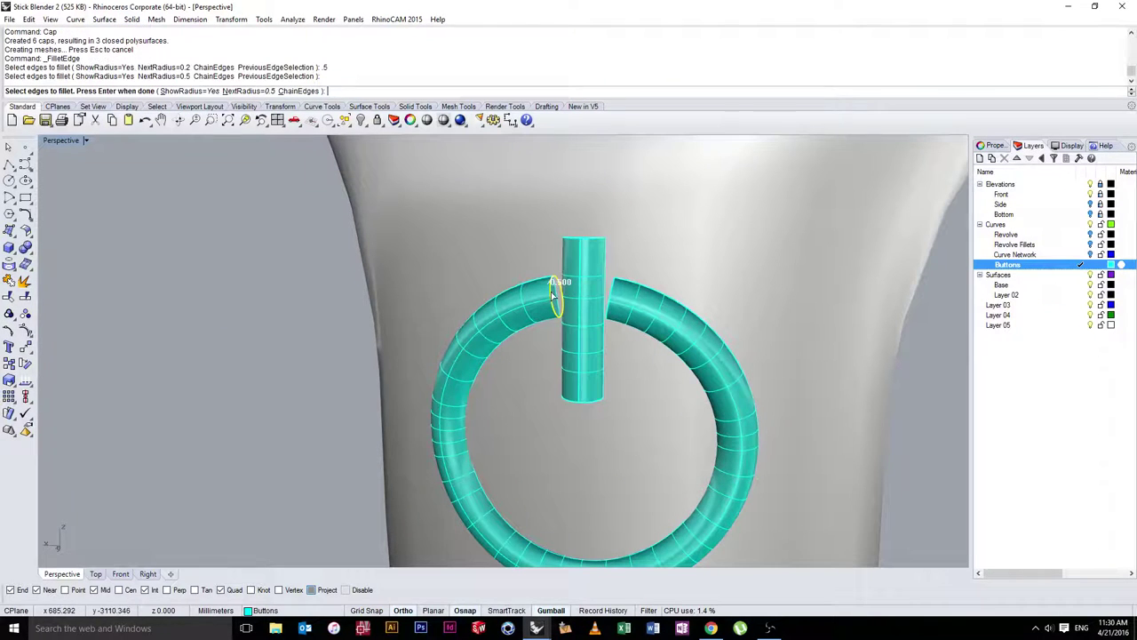
click(610, 297)
click(586, 241)
click(589, 397)
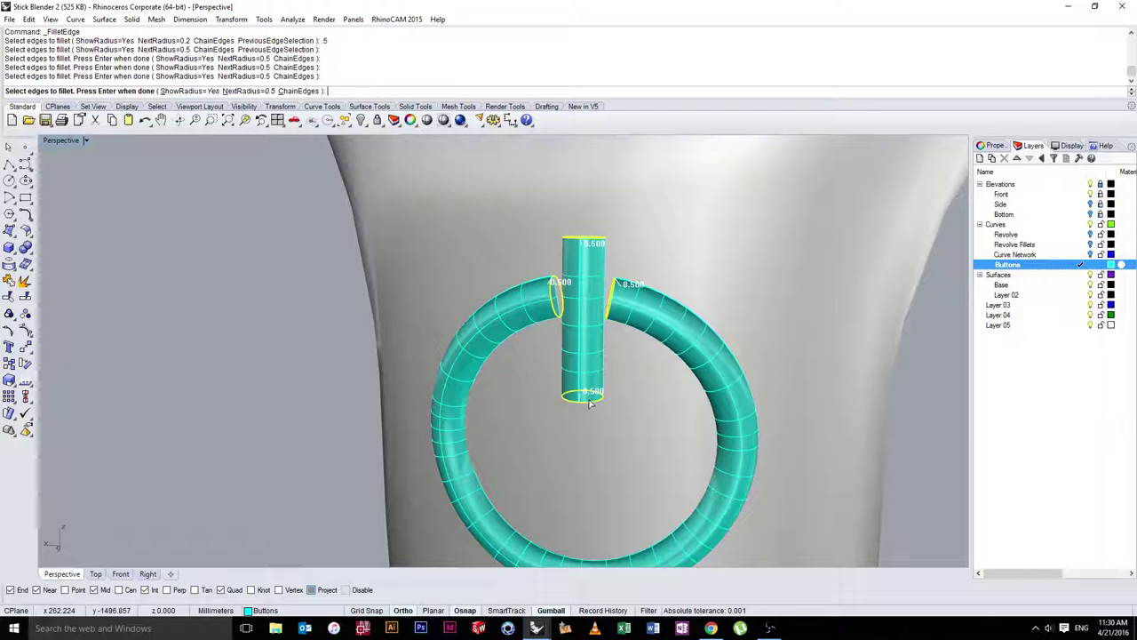
Include both end edges of the turbo bar at 0.5 mm radius and apply the edge fillets
shift+right_drag(615, 436, 538, 240)
click(661, 468)
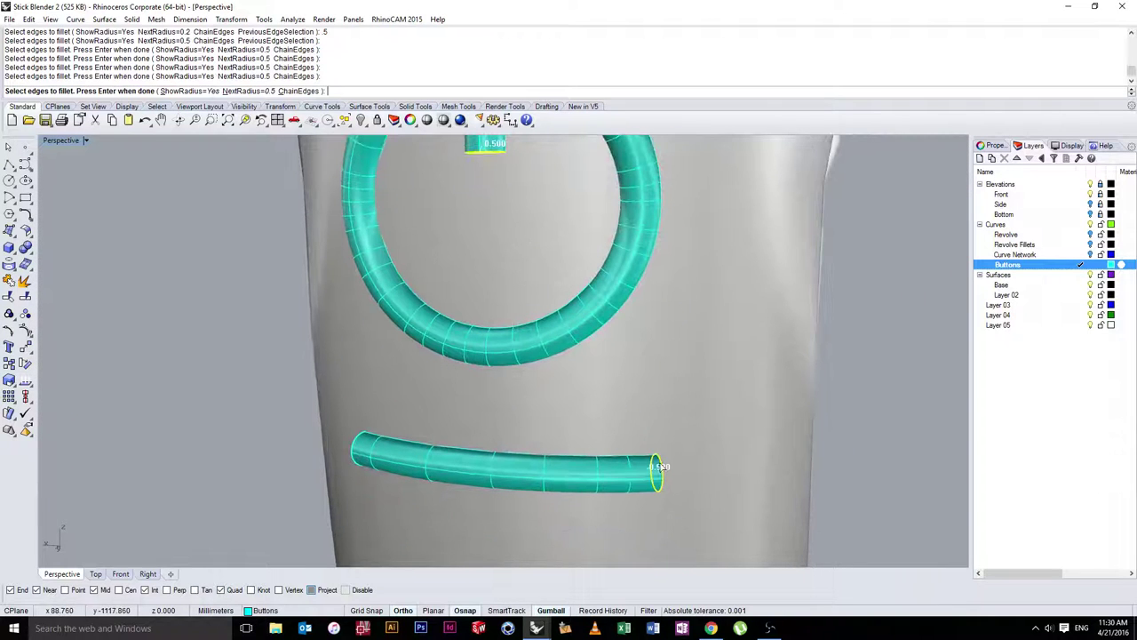
click(365, 435)
right_click(224, 397)
right_click(224, 397)
Subtract the filleted ring, stem and turbo bar tubes from the handle body with Boolean Difference
right_drag(440, 292, 473, 327)
scroll(510, 293, down, 7)
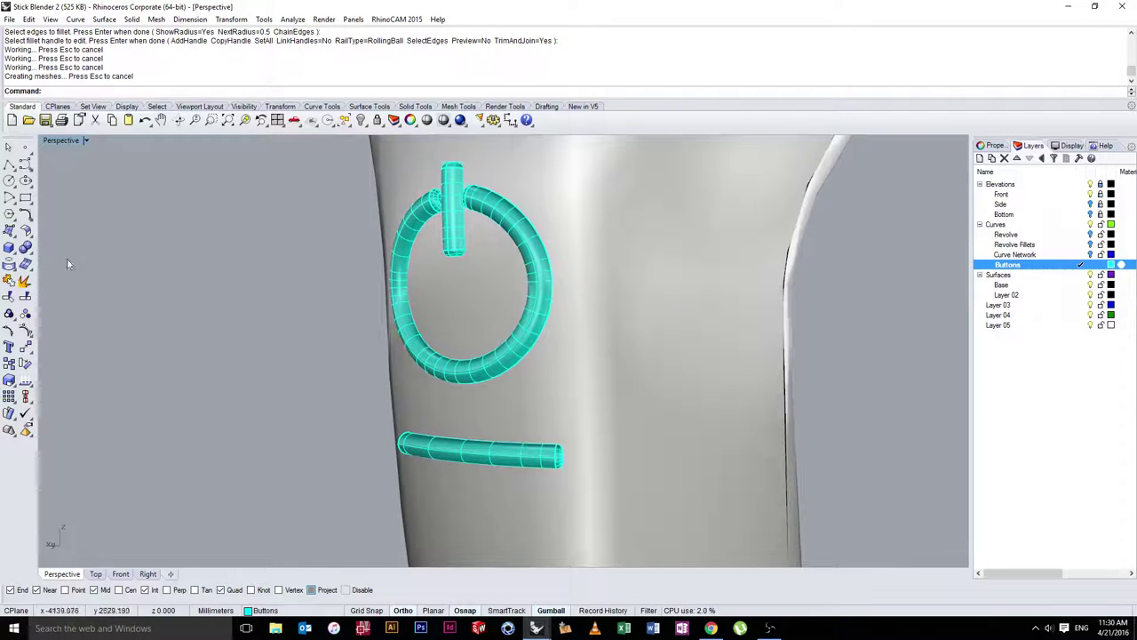
click(29, 250)
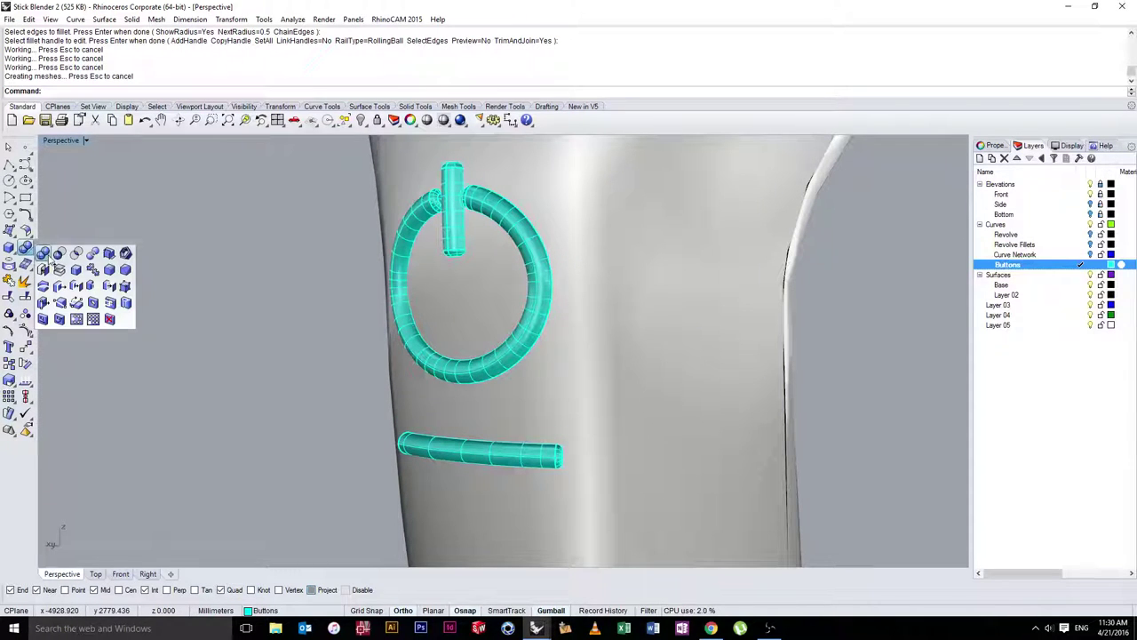
click(59, 254)
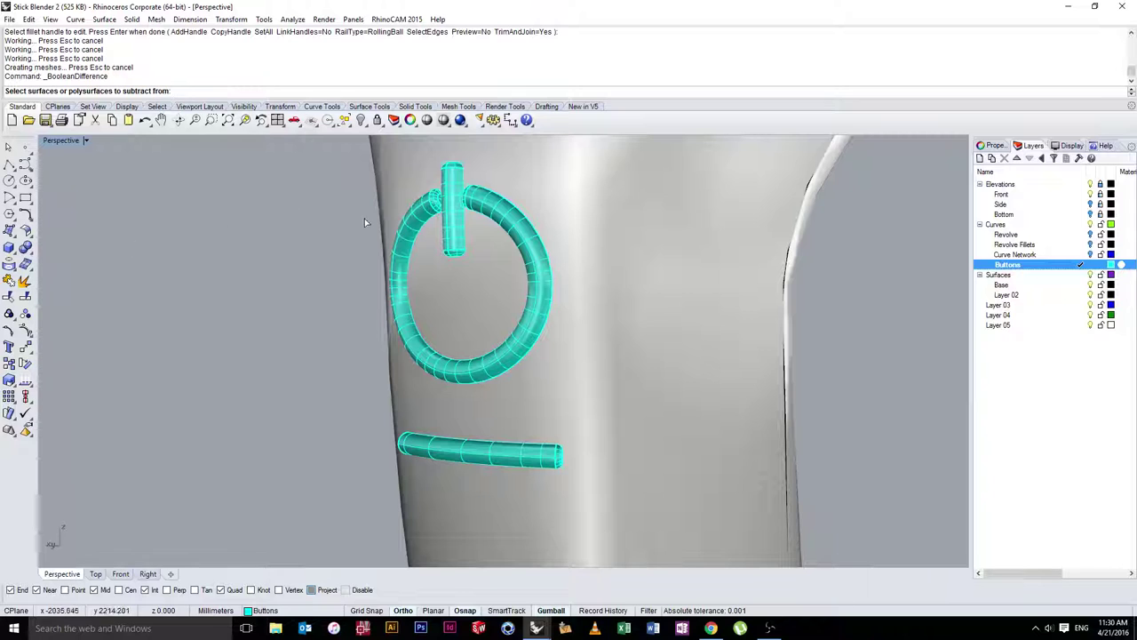
click(480, 256)
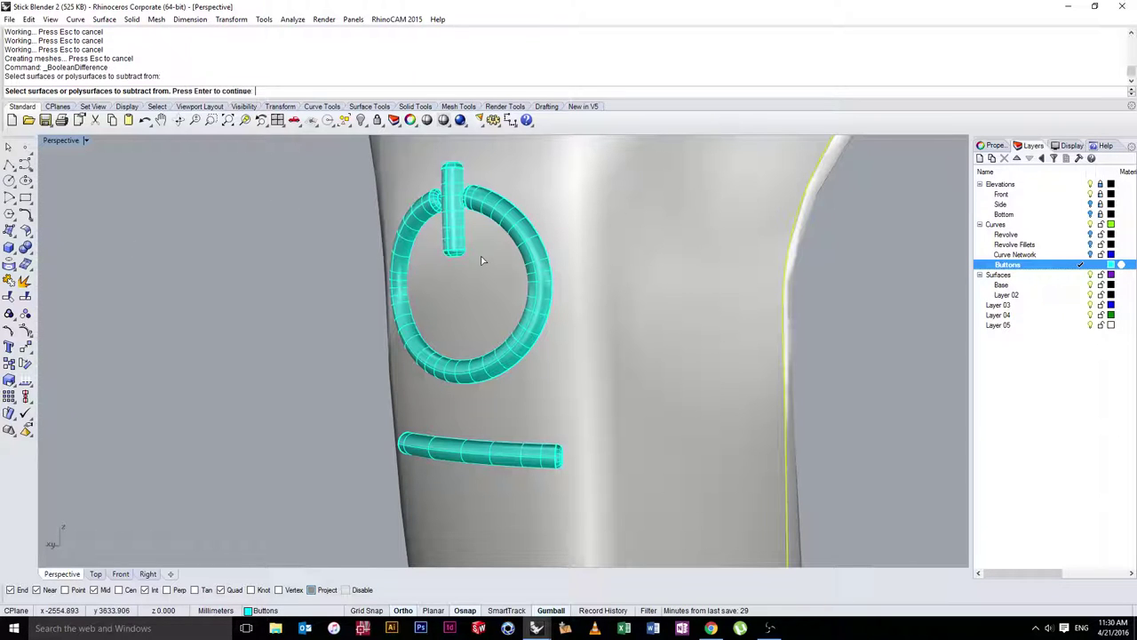
key(Return)
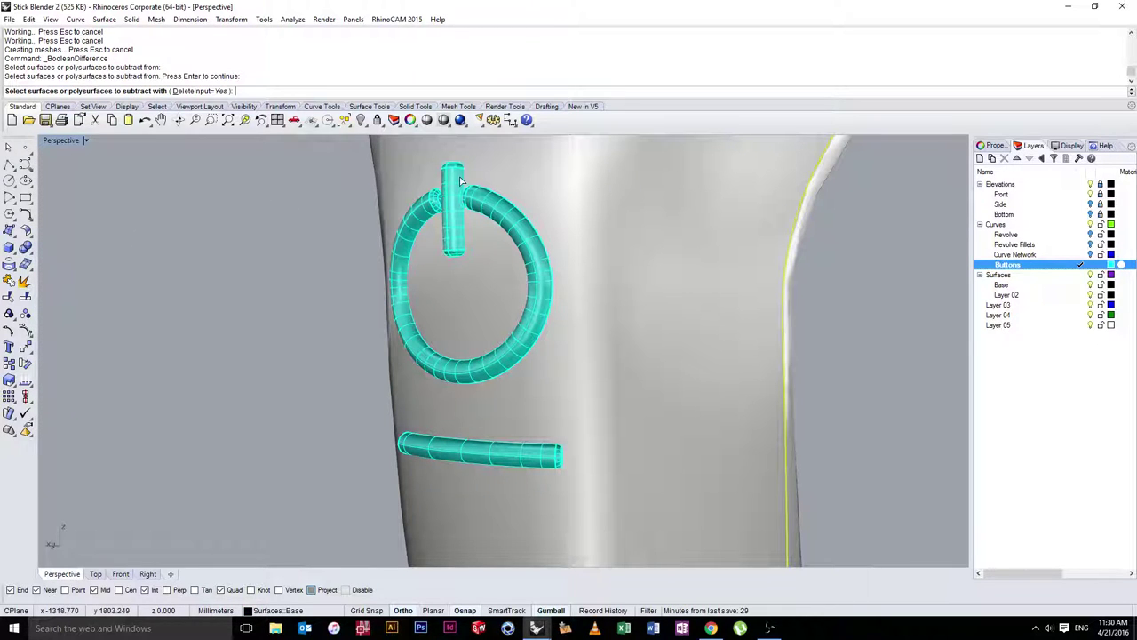
click(460, 181)
click(491, 211)
click(470, 450)
key(Return)
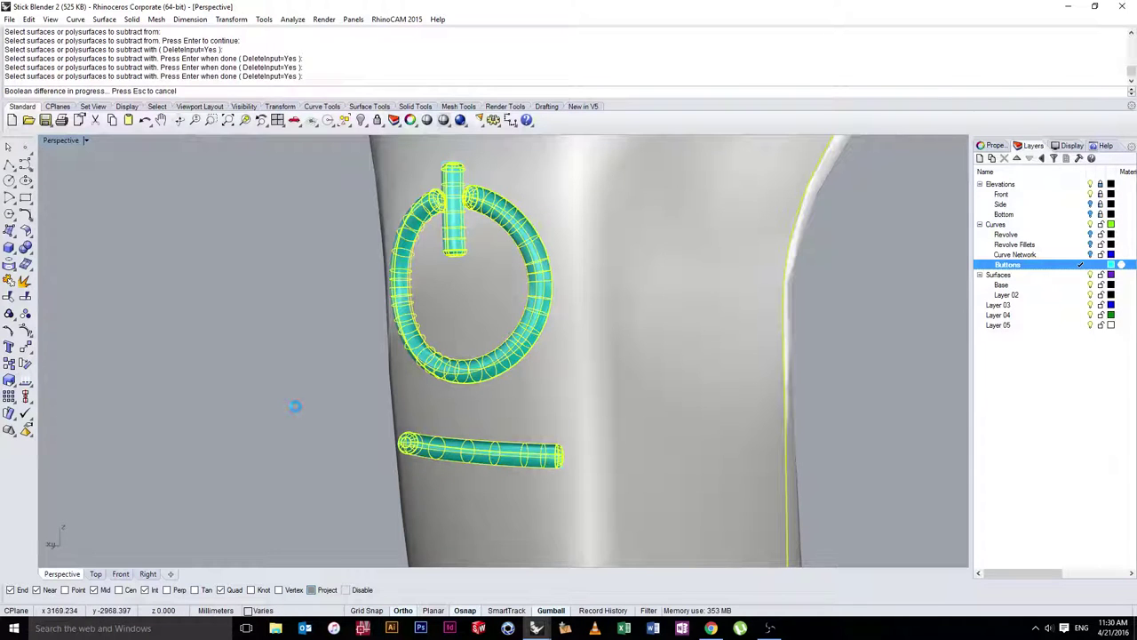
right_drag(295, 406, 350, 402)
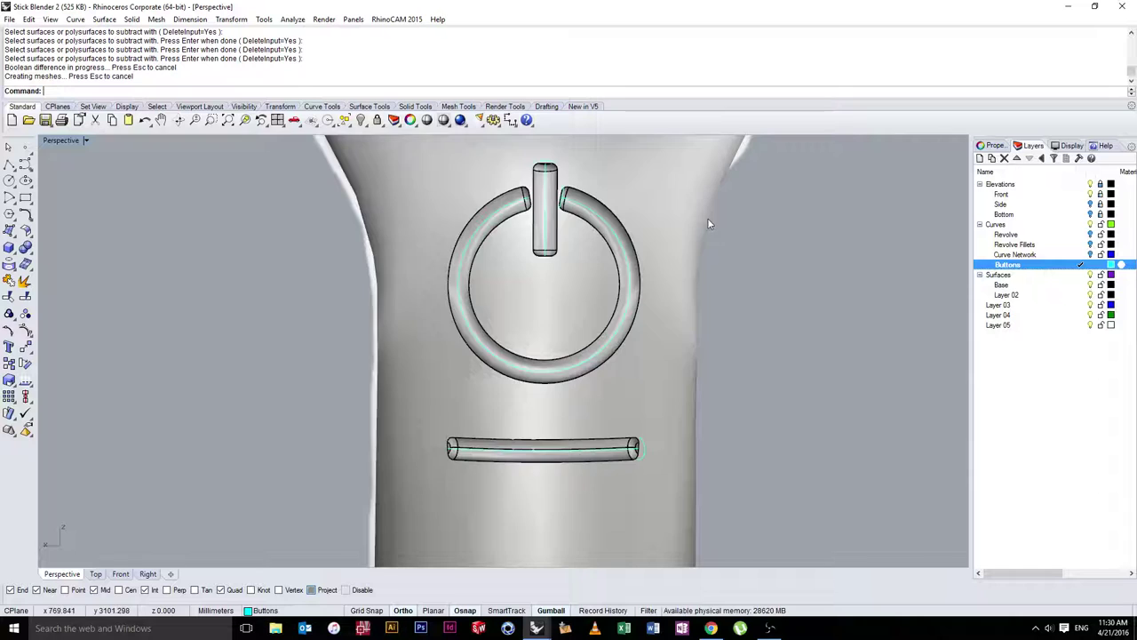
scroll(578, 218, up, 10)
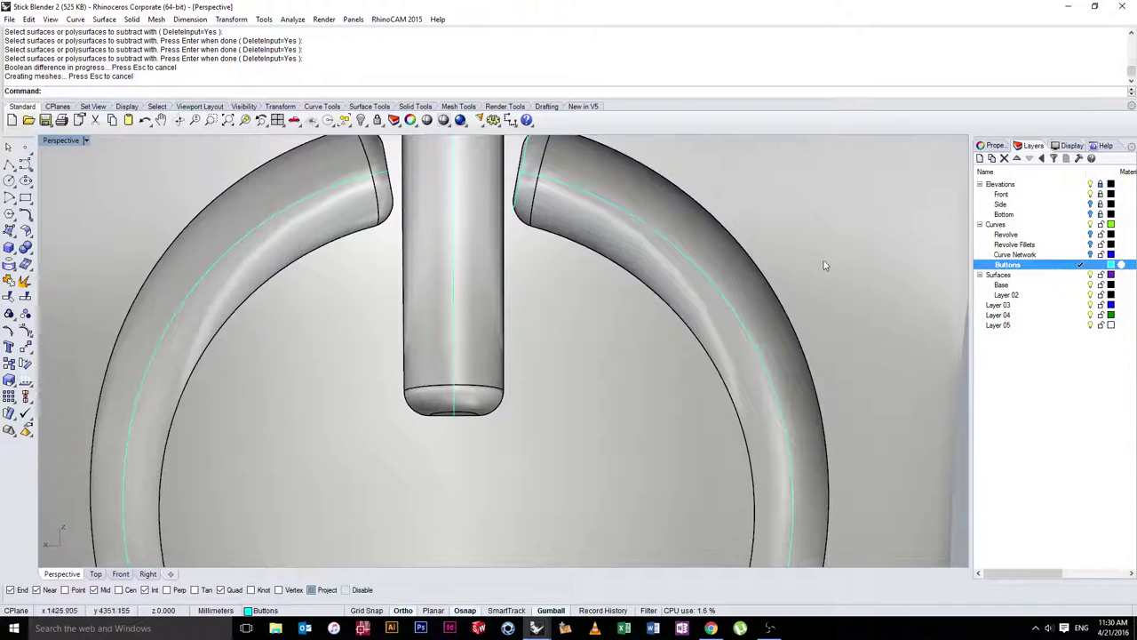
scroll(685, 249, down, 8)
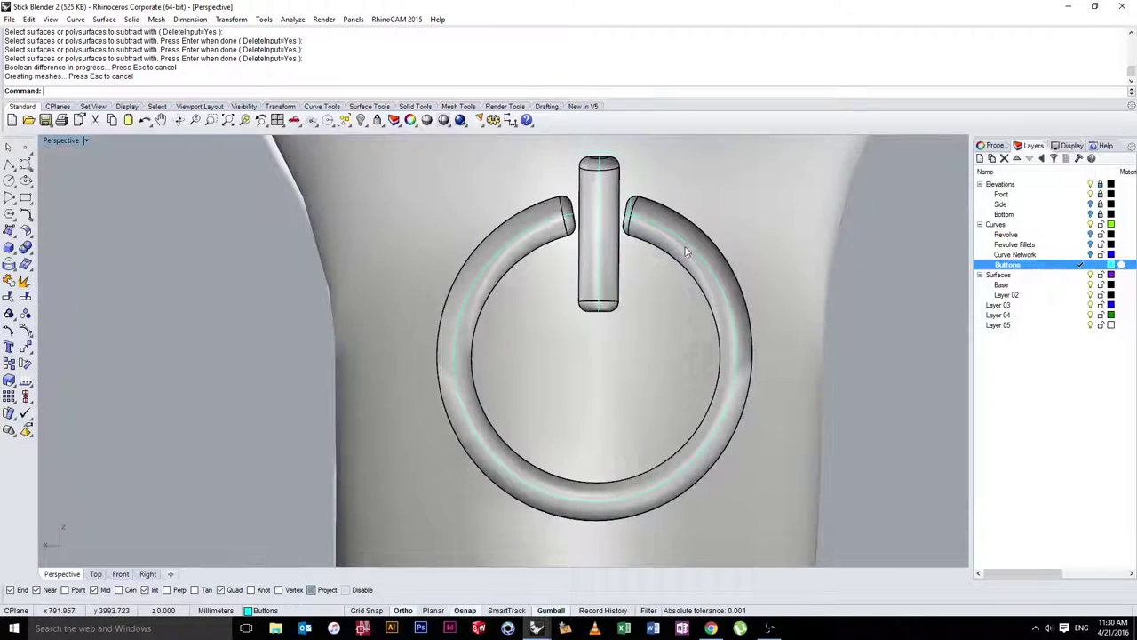
Make the Base layer under Surfaces current and hide the Buttons curve layer
click(1081, 275)
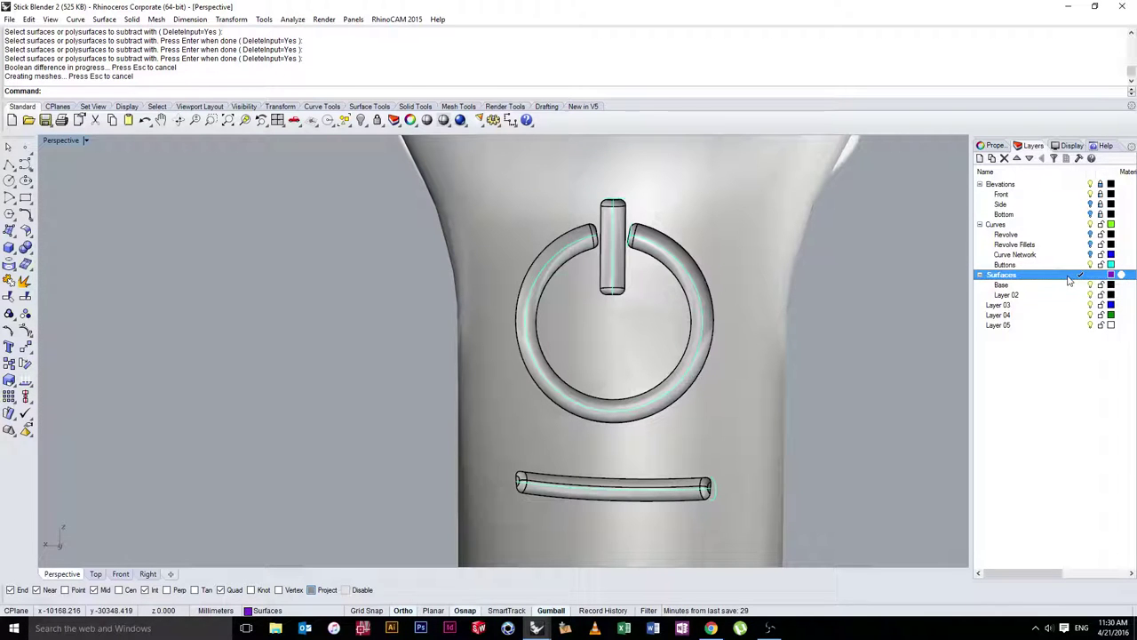
click(1074, 285)
click(1091, 266)
Examine the carved power symbol grooves up close, especially the ring groove's end next to the stem
right_drag(719, 283, 697, 297)
scroll(654, 302, down, 4)
right_drag(615, 379, 552, 402)
scroll(599, 272, up, 12)
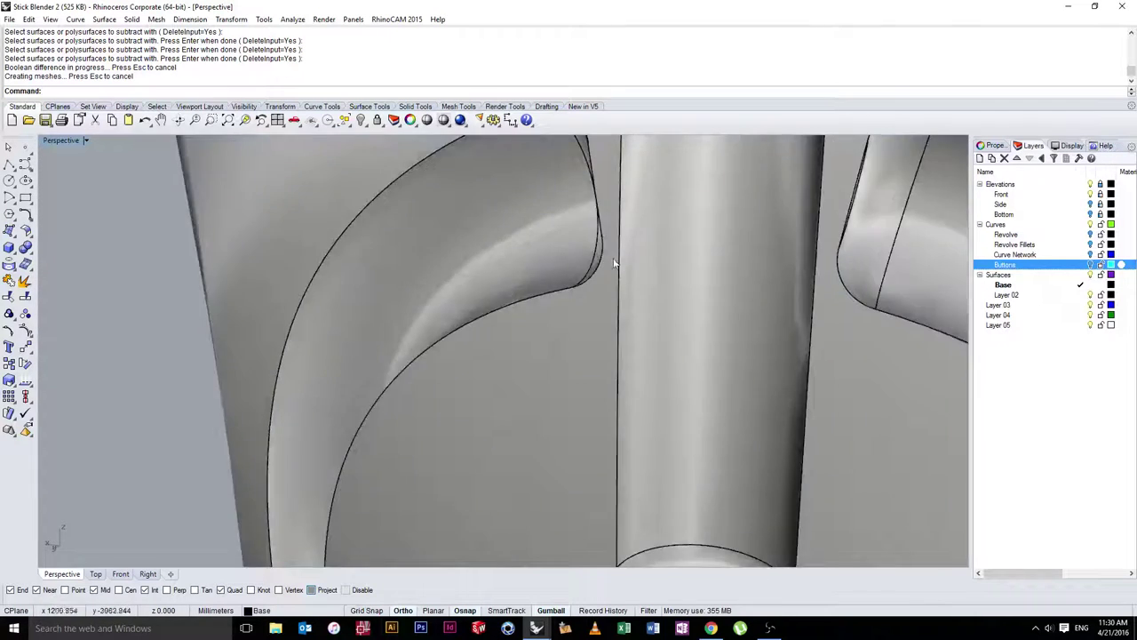
right_drag(612, 261, 629, 268)
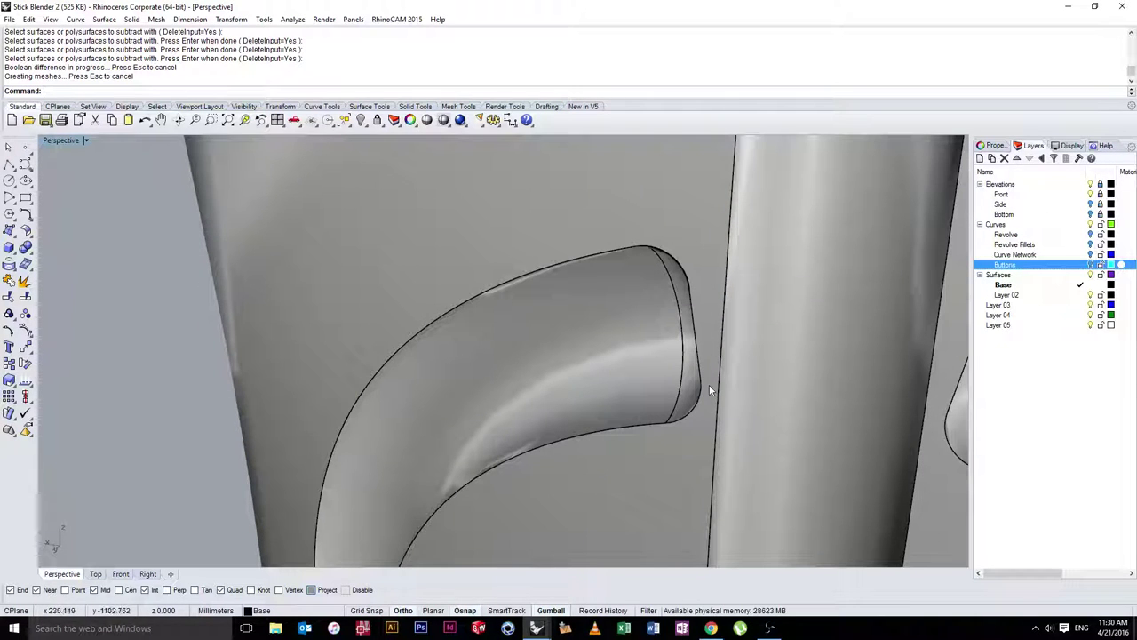
scroll(702, 396, down, 10)
right_drag(702, 397, 728, 374)
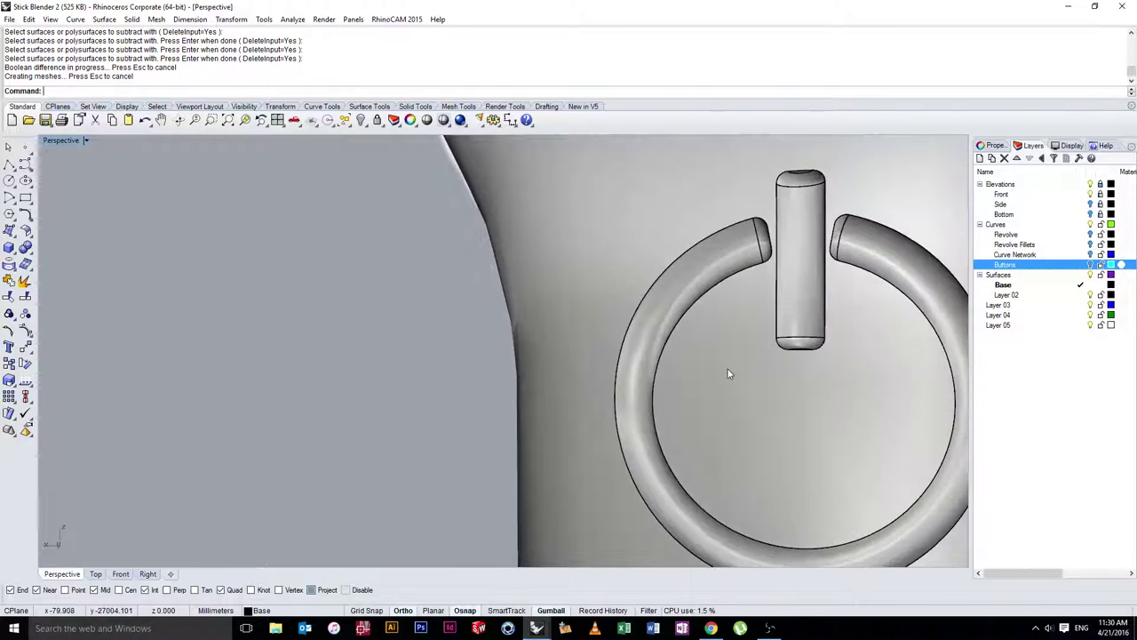
scroll(729, 373, down, 4)
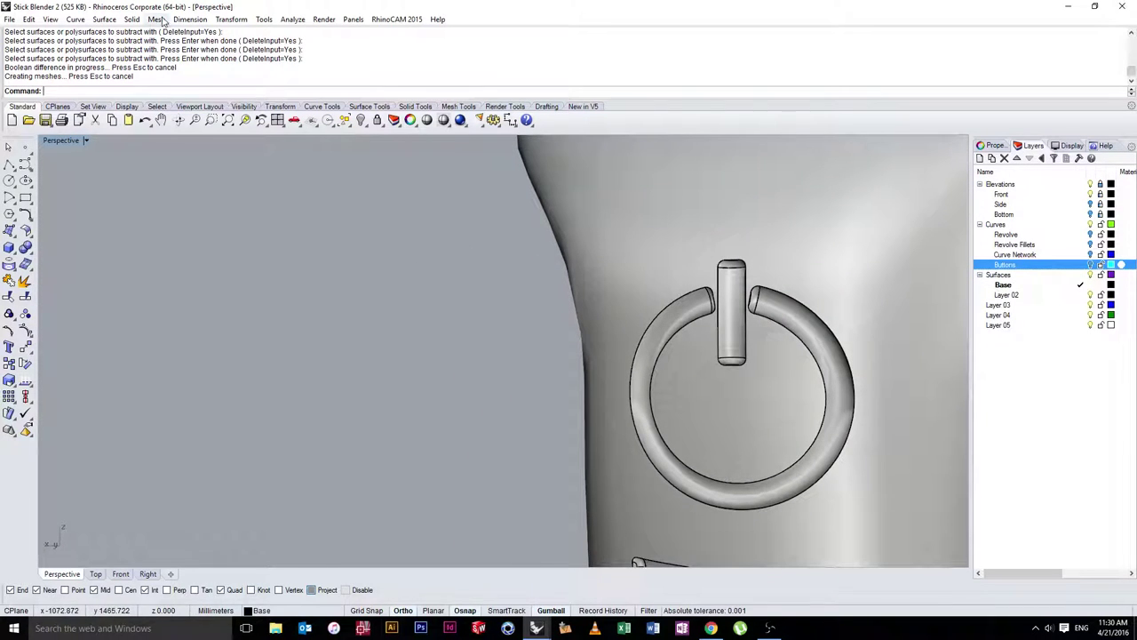
Fillet all rim edges of the power symbol's stem groove with a 0.1 mm radius
click(132, 19)
mouse_move(98, 310)
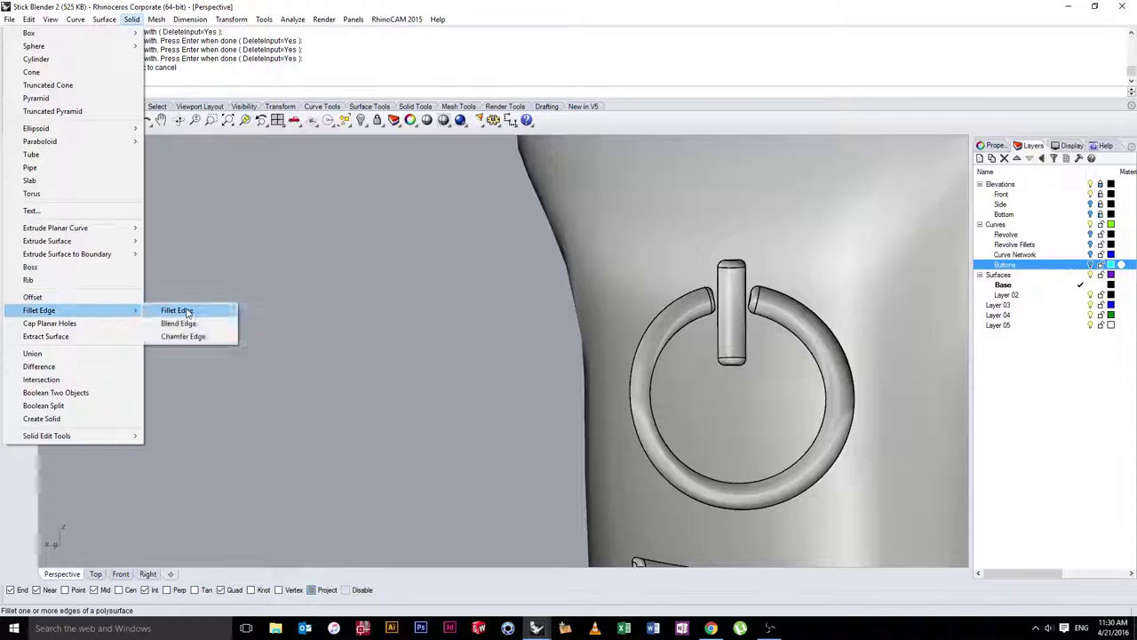
click(191, 309)
text(.1)
key(Return)
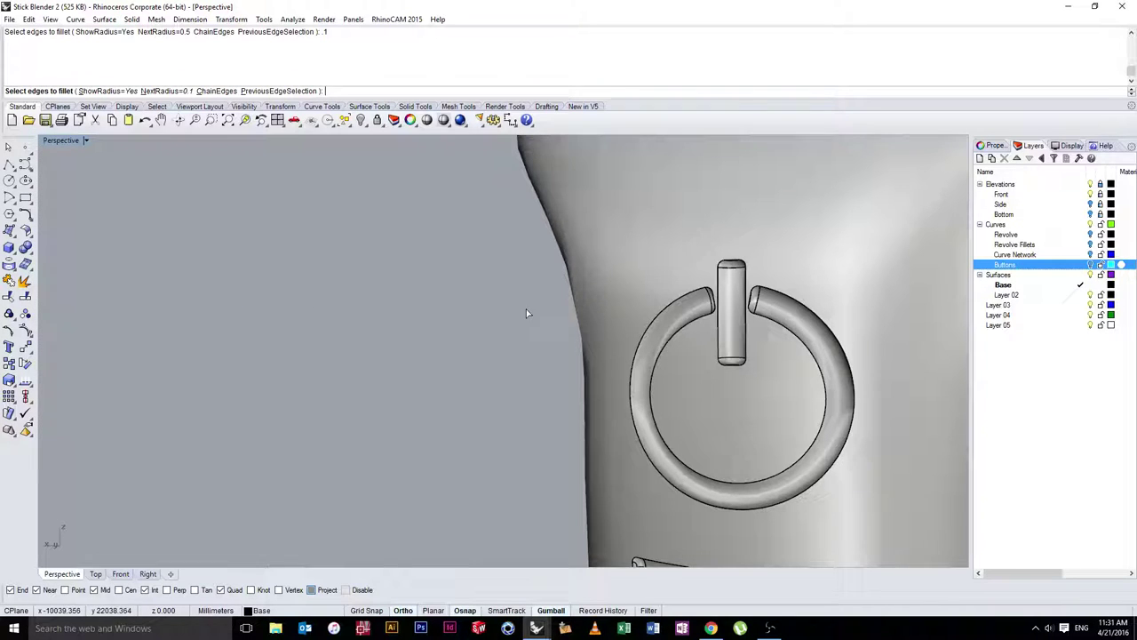
scroll(643, 258, up, 2)
click(770, 253)
click(790, 253)
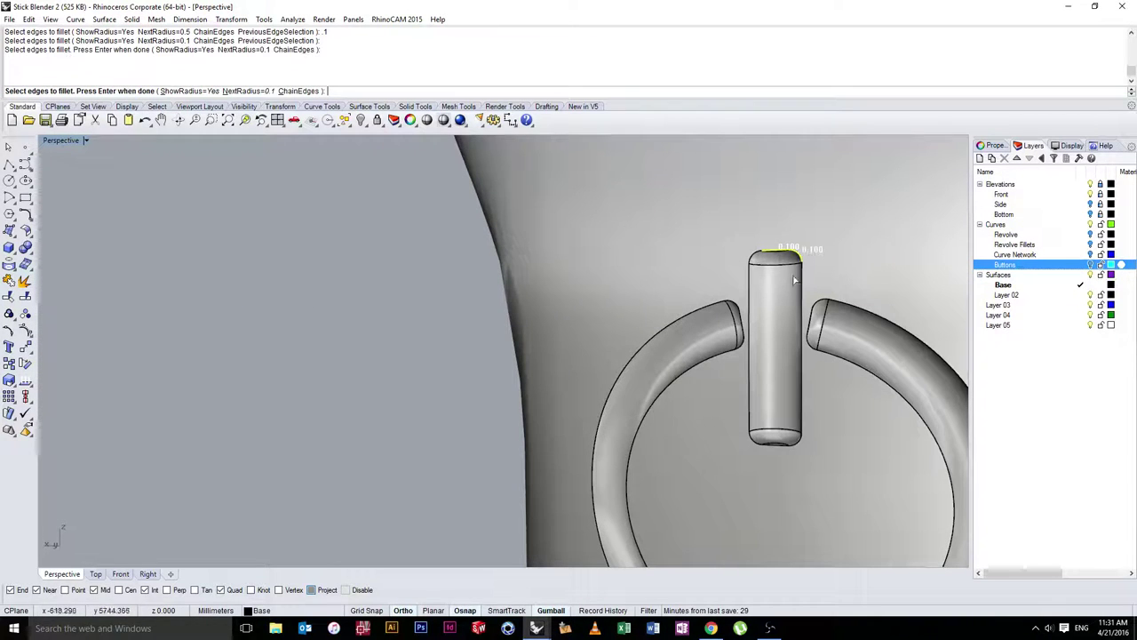
click(804, 347)
click(803, 440)
click(782, 445)
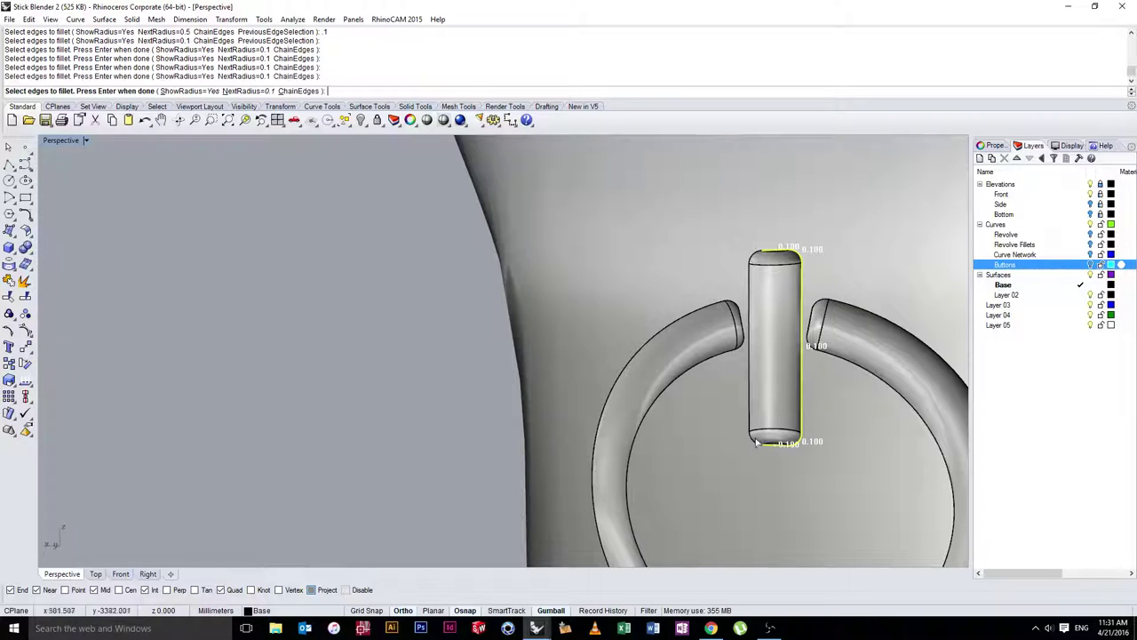
click(757, 439)
click(755, 277)
key(Return)
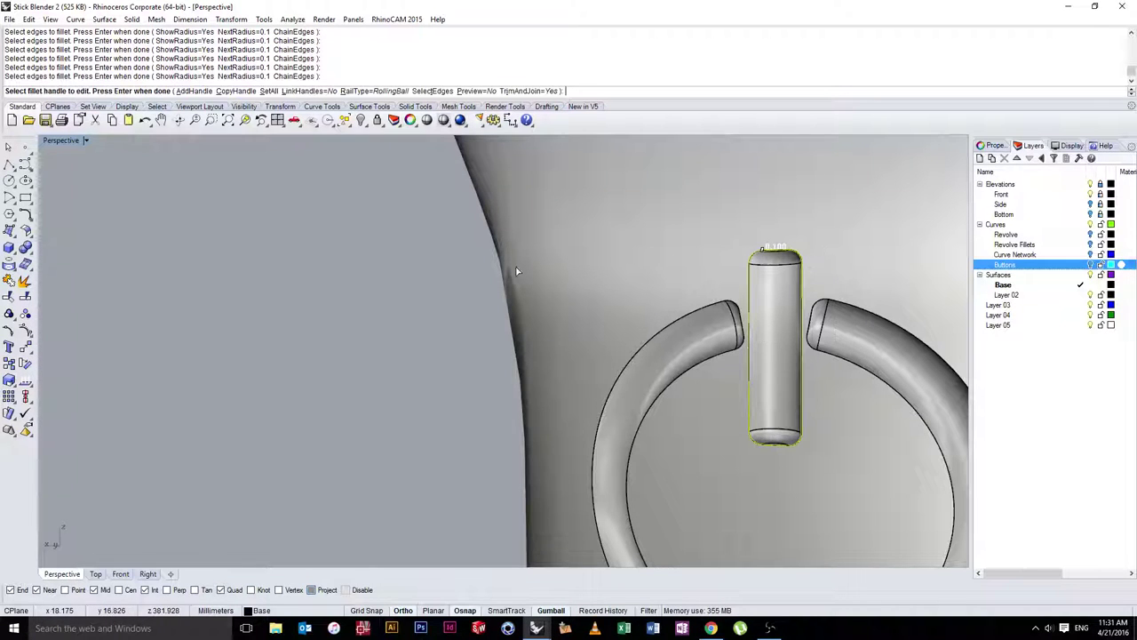
key(Return)
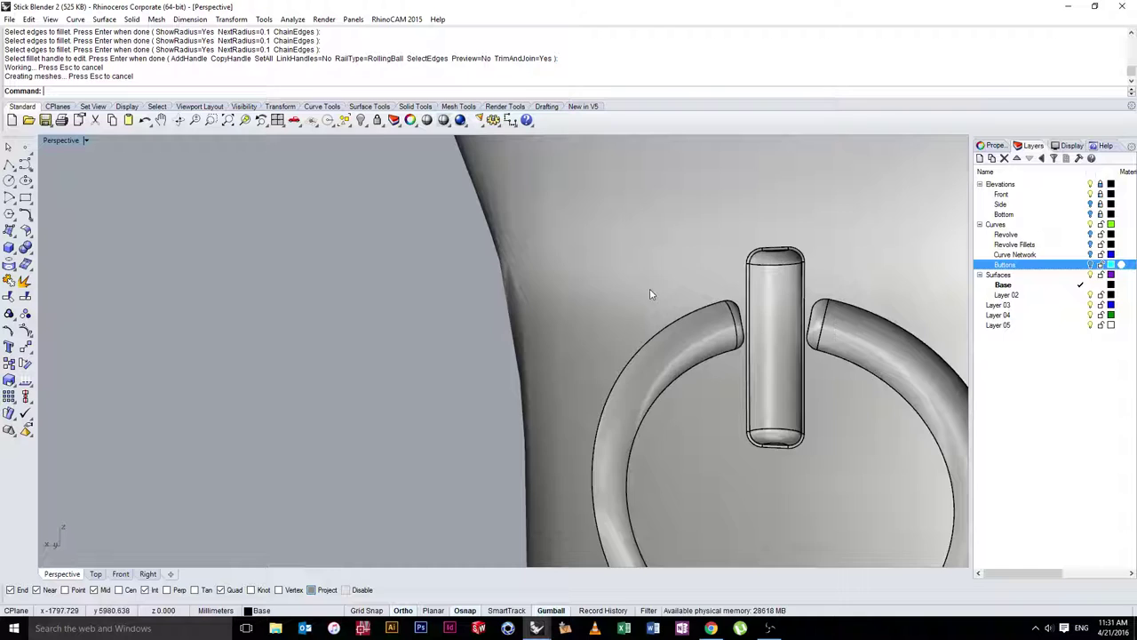
Fillet the rim edges of the turbo bar groove, including both rounded ends, with a 0.1 mm radius
scroll(741, 262, up, 5)
key(Return)
scroll(738, 338, down, 5)
scroll(737, 356, up, 10)
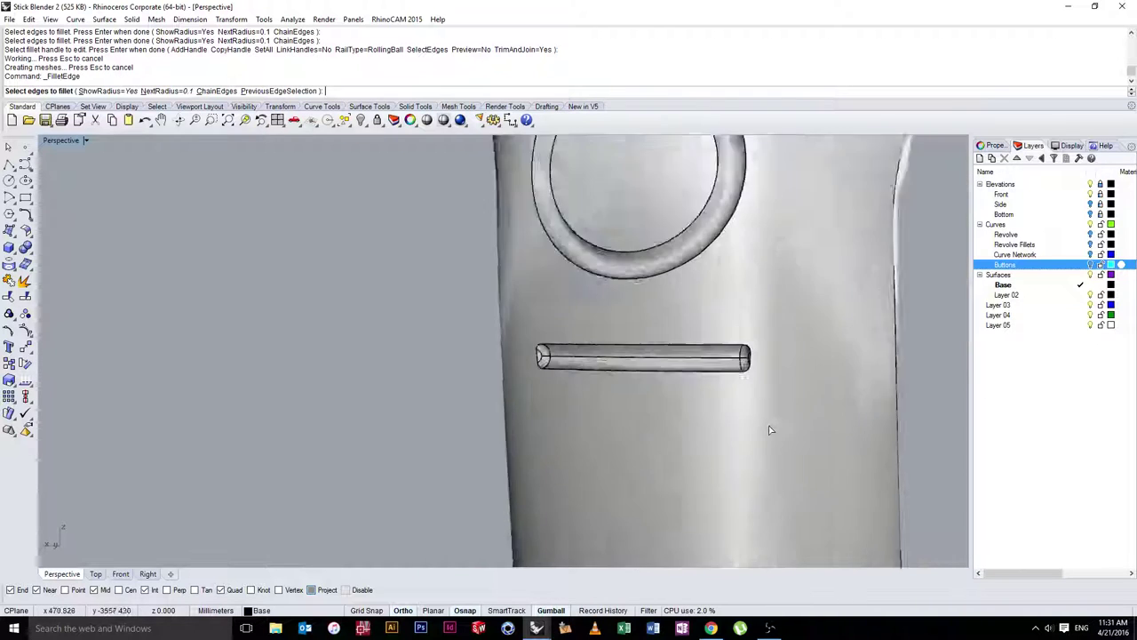
click(731, 298)
click(728, 272)
click(687, 256)
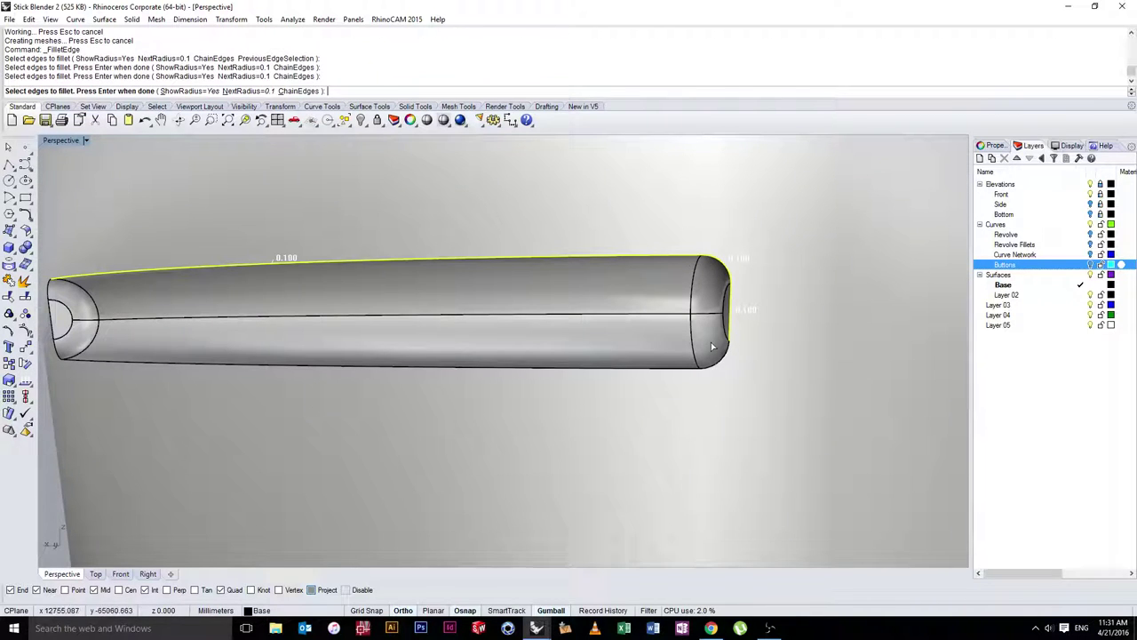
click(717, 363)
click(684, 368)
right_drag(522, 355, 599, 351)
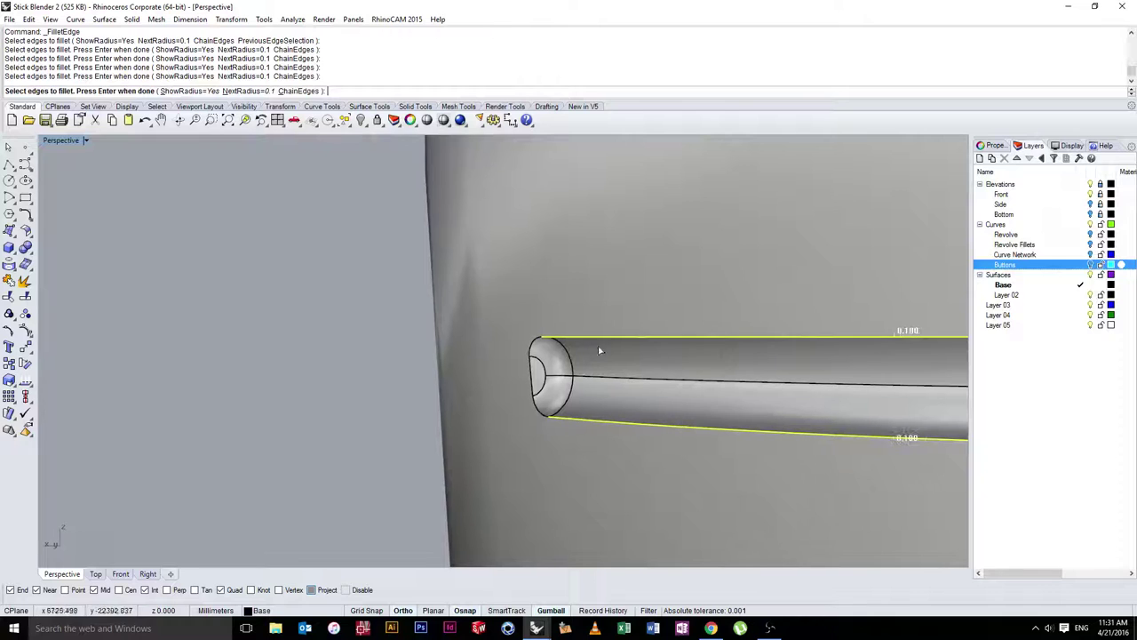
click(536, 345)
right_click(368, 381)
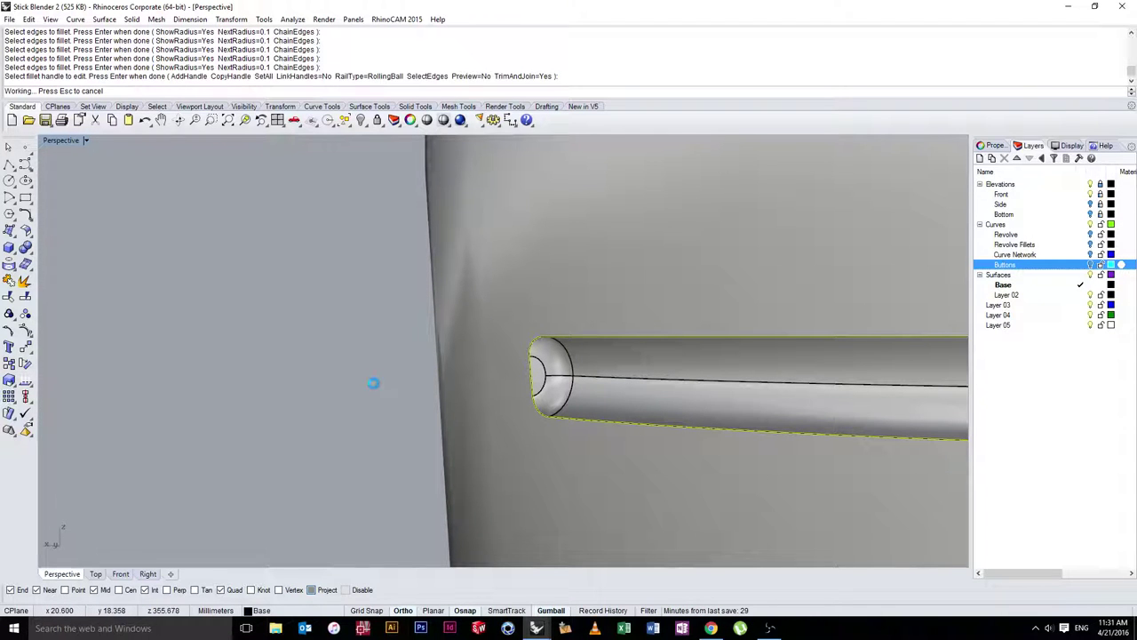
scroll(508, 388, down, 6)
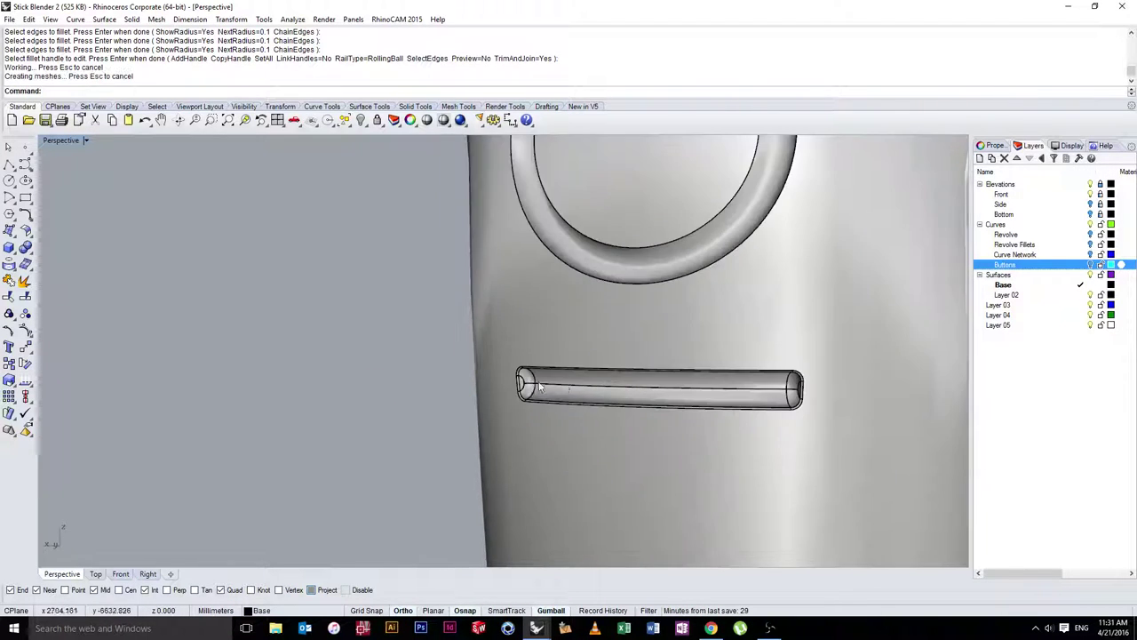
Examine the power symbol and turbo bar grooves in Rendered display mode and return the viewport to Shaded
right_drag(573, 384, 524, 392)
scroll(420, 390, up, 3)
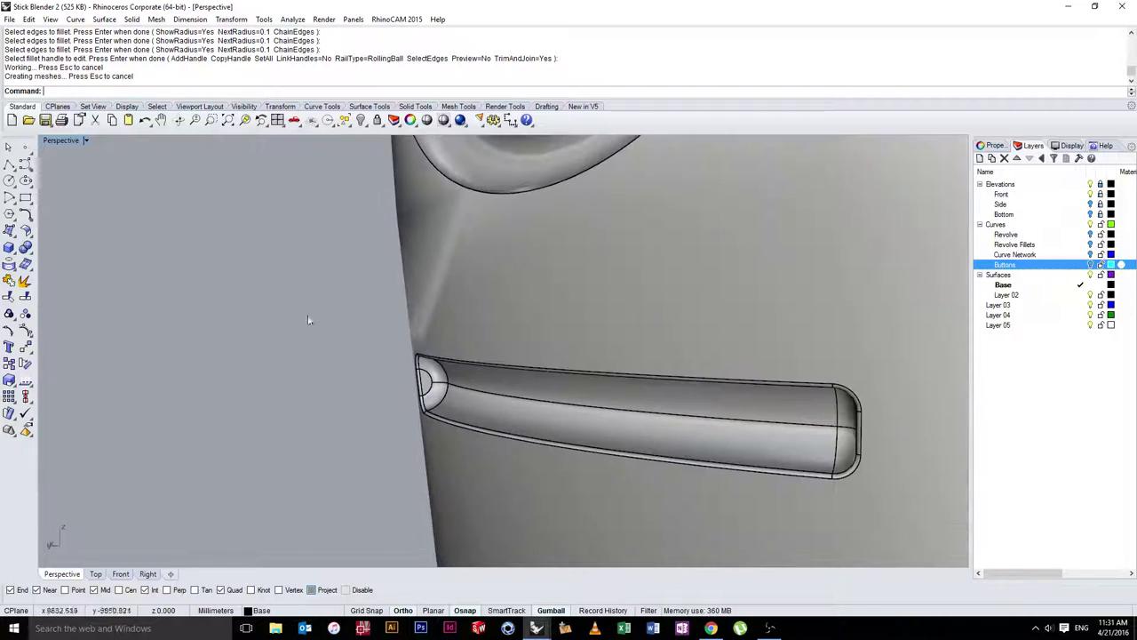
click(86, 141)
click(89, 197)
right_drag(234, 310, 395, 338)
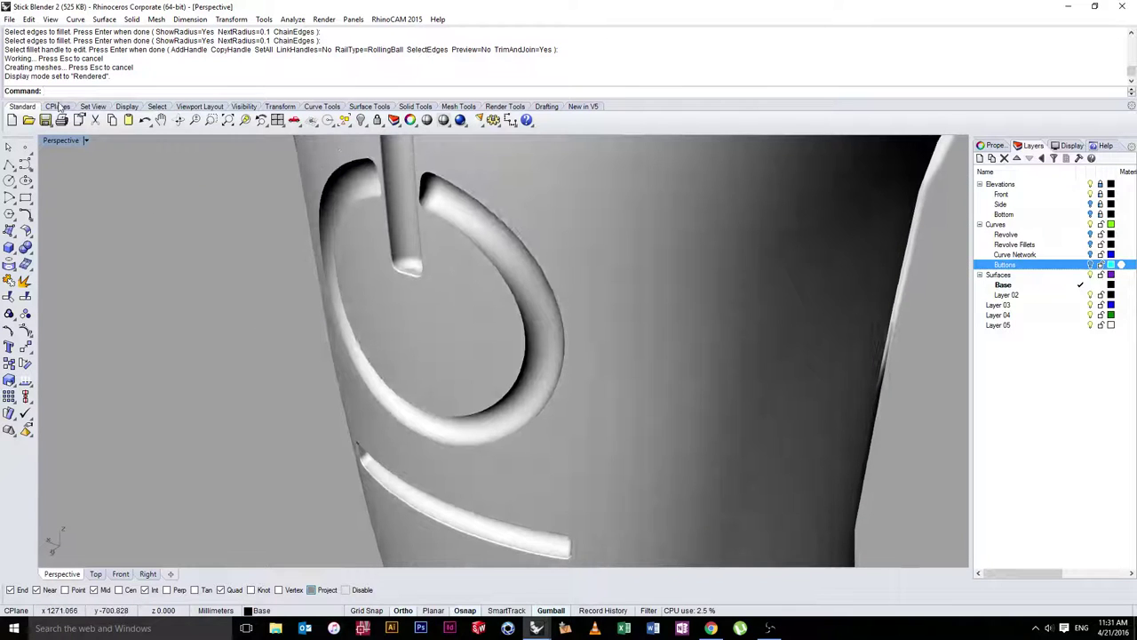
click(88, 141)
click(89, 183)
mouse_move(311, 304)
right_down()
mouse_move(338, 348)
mouse_move(425, 313)
mouse_move(427, 293)
right_up()
scroll(468, 166, up, 7)
shift+right_drag(487, 176, 474, 248)
key(ctrl+alt+s)
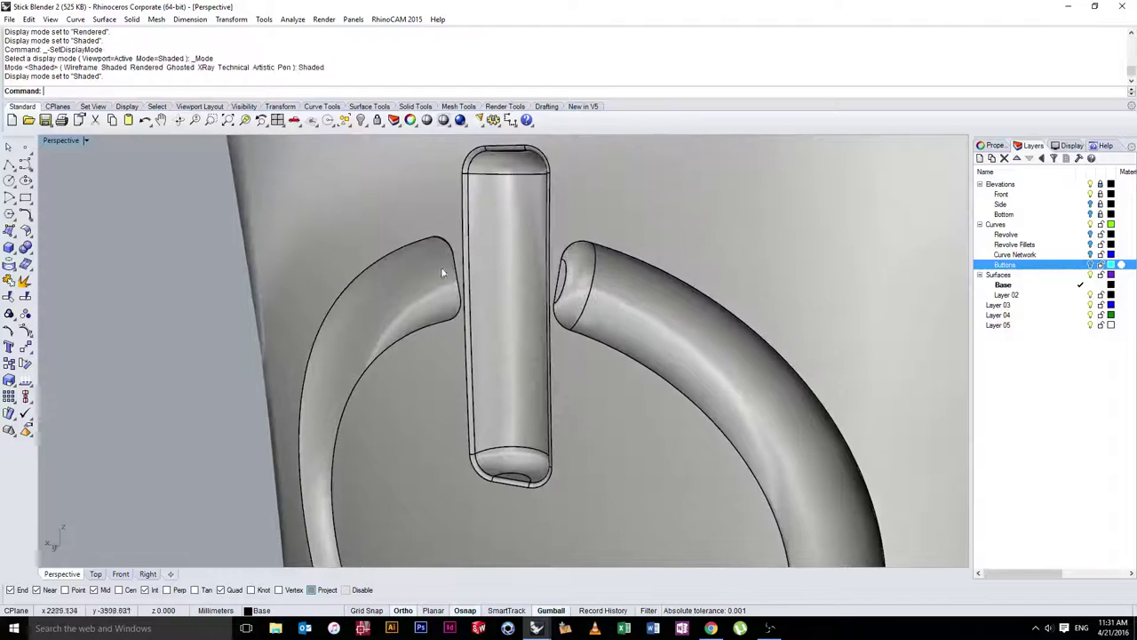
click(441, 272)
key(Escape)
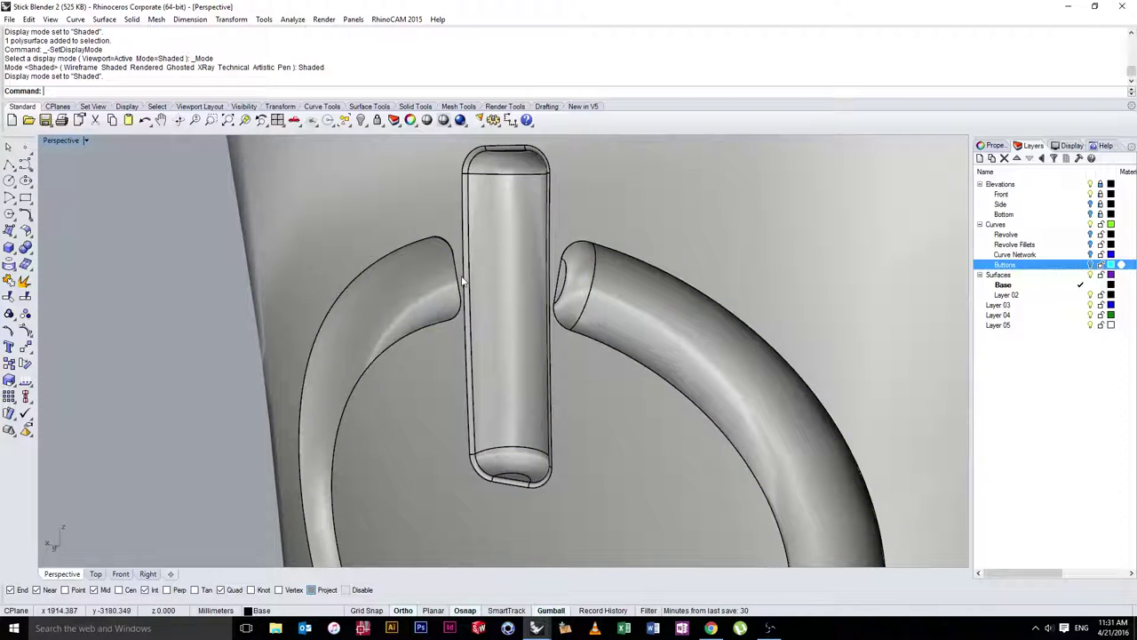
click(446, 249)
click(210, 249)
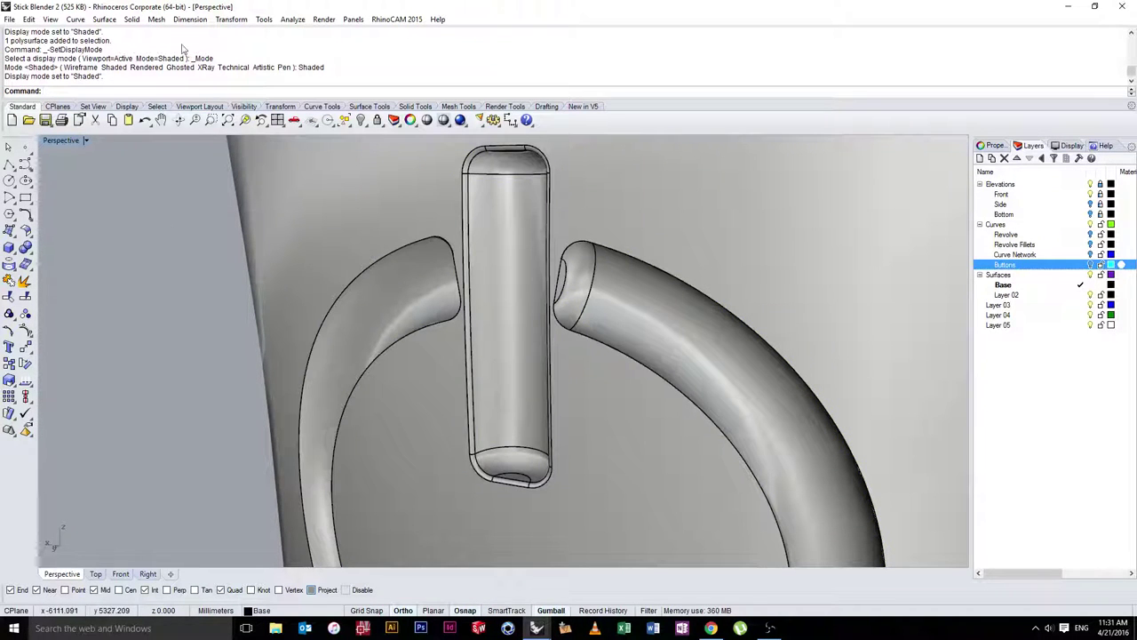
Begin a 0.1 mm edge fillet on the three rim edges of the ring groove's end left of the stem
click(132, 19)
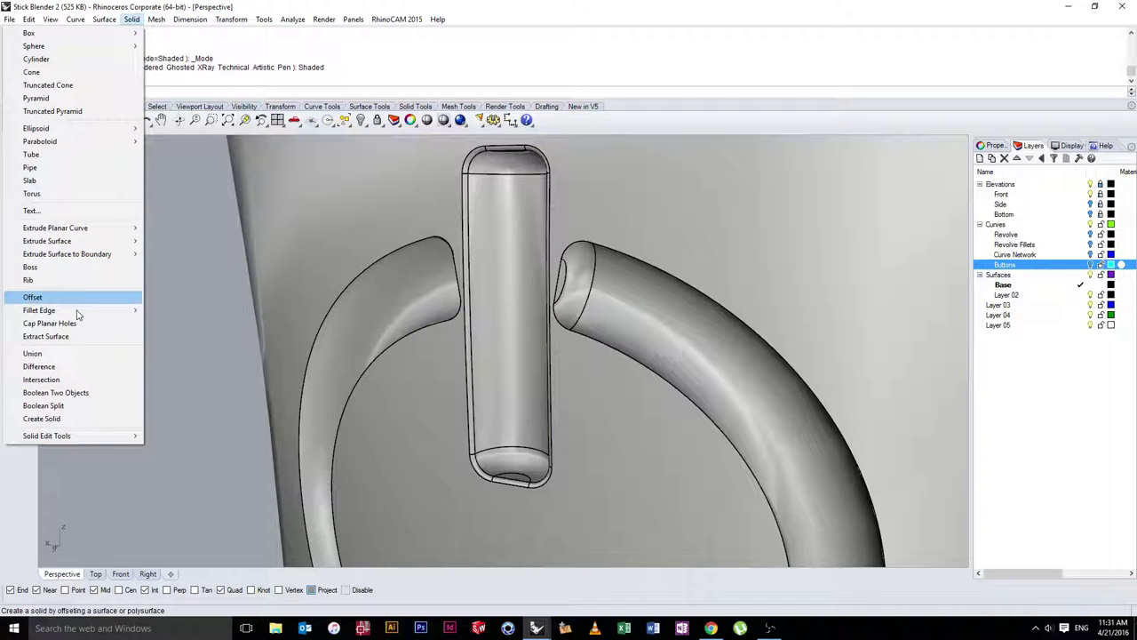
mouse_move(78, 311)
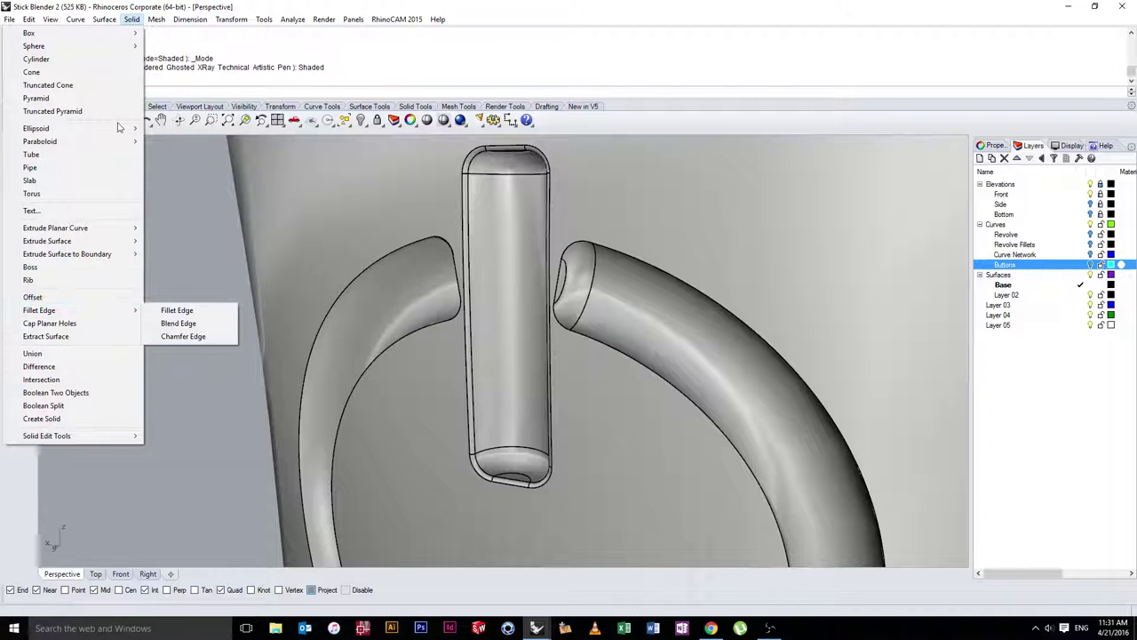
click(165, 313)
scroll(675, 262, up, 5)
click(842, 271)
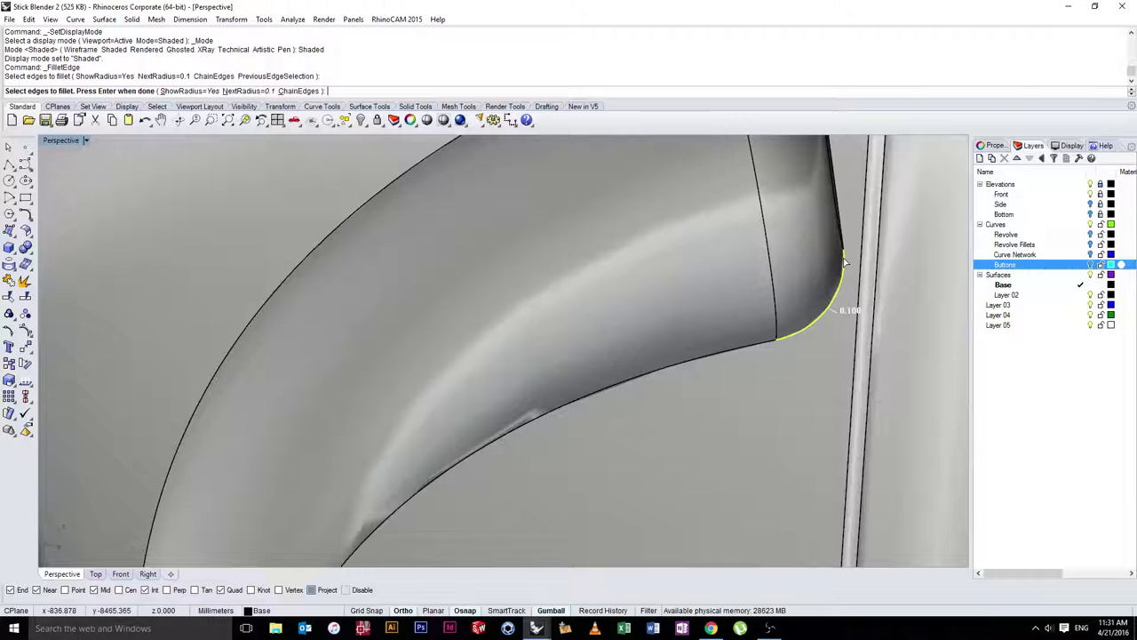
click(846, 263)
scroll(759, 214, down, 5)
click(784, 233)
click(785, 233)
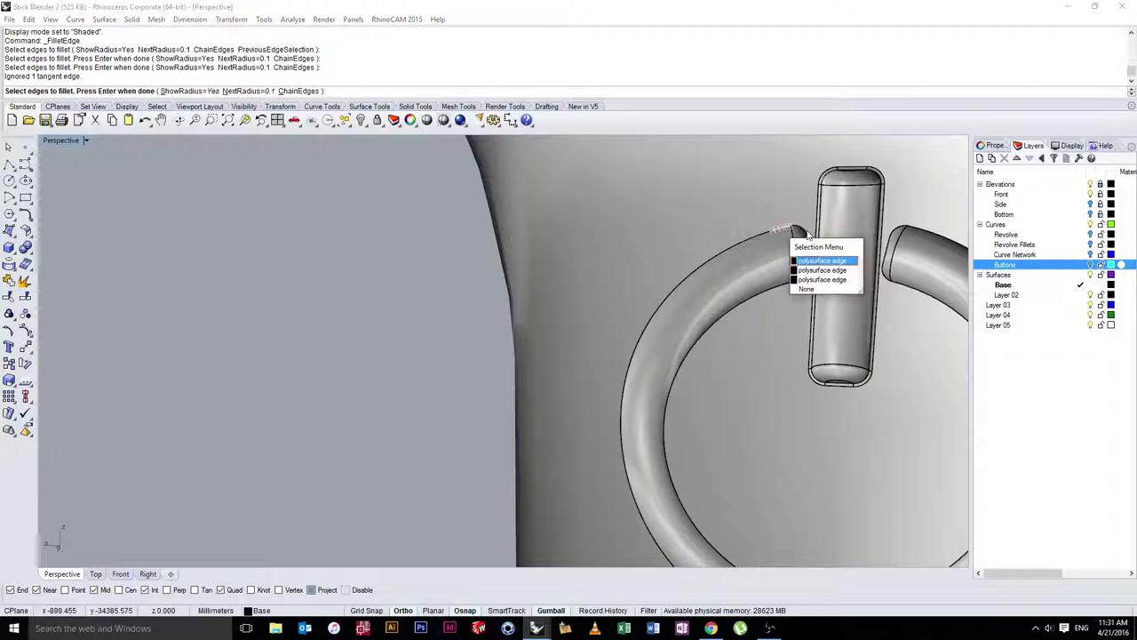
click(810, 240)
scroll(816, 239, up, 4)
scroll(767, 249, down, 5)
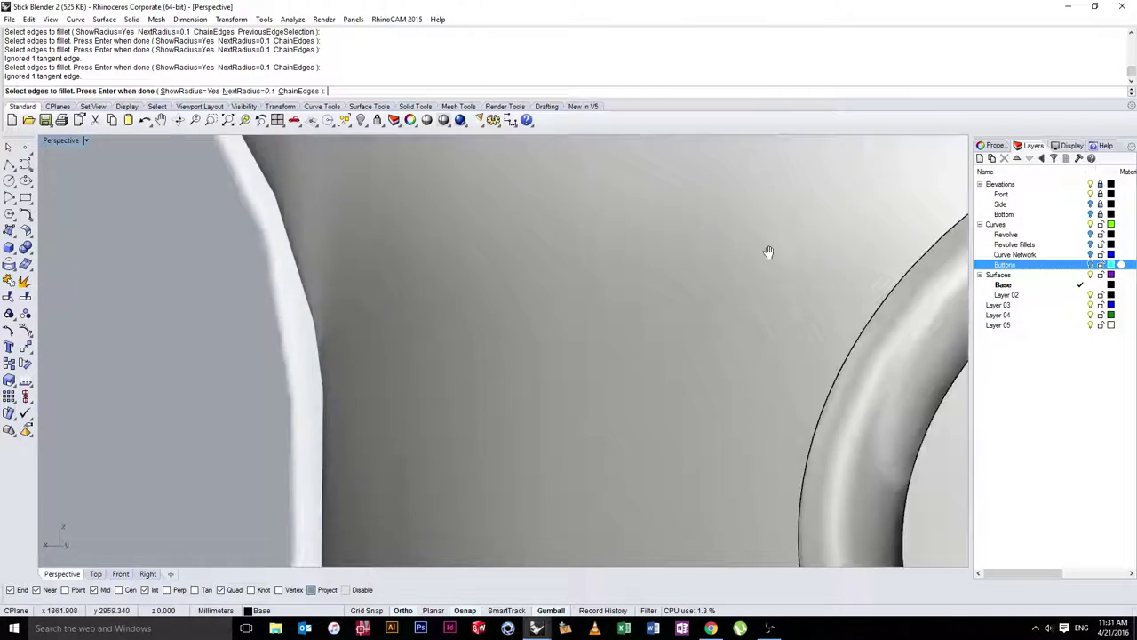
click(578, 342)
click(615, 357)
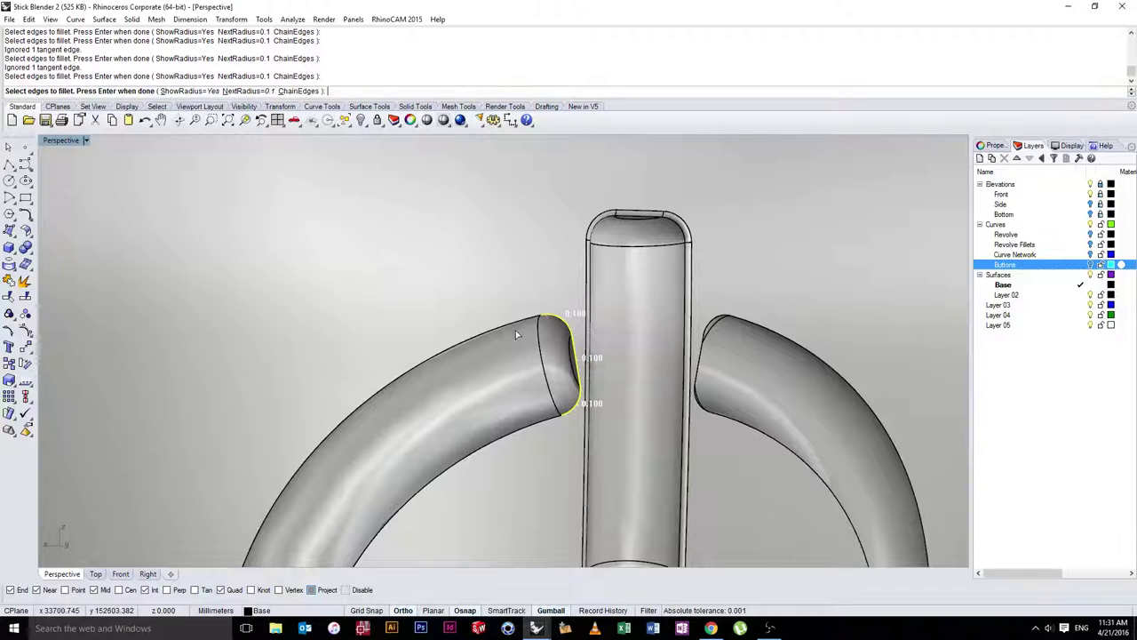
Add the ring groove's outer rim edges to the fillet selection, from its left end around the bottom and up the right side
click(513, 328)
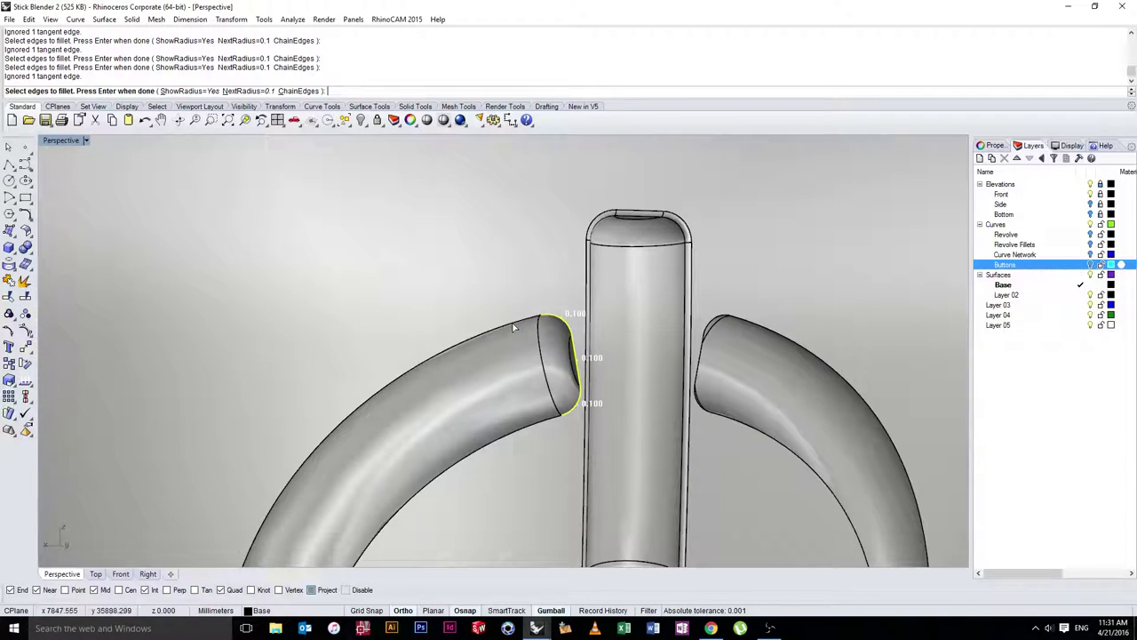
right_drag(513, 323, 508, 290)
right_drag(489, 213, 505, 252)
click(528, 225)
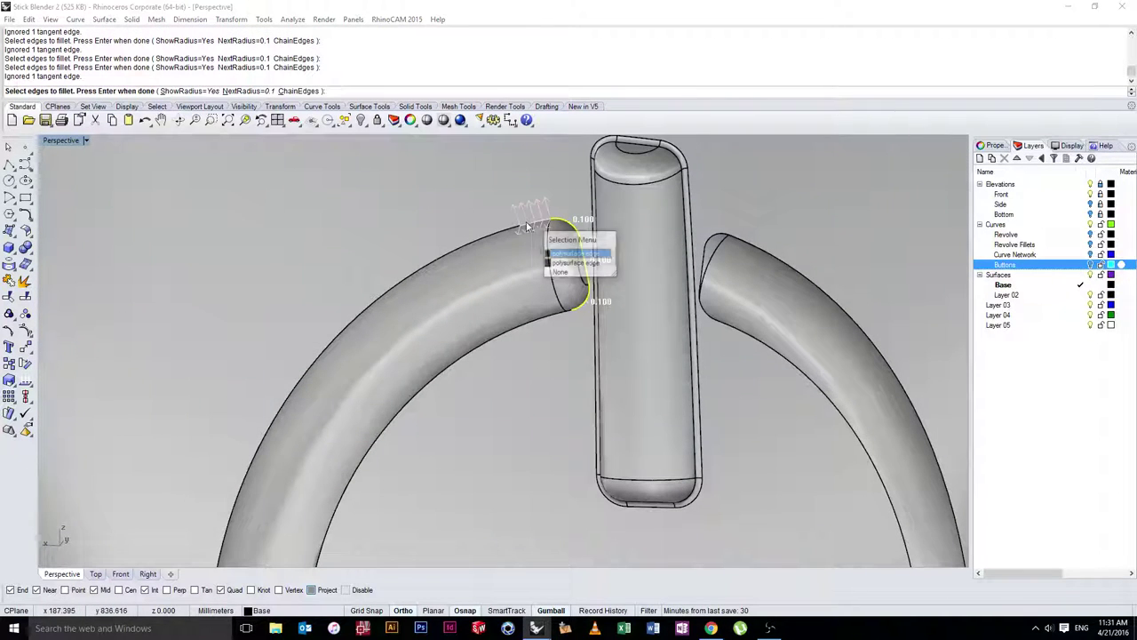
click(567, 253)
scroll(505, 332, down, 5)
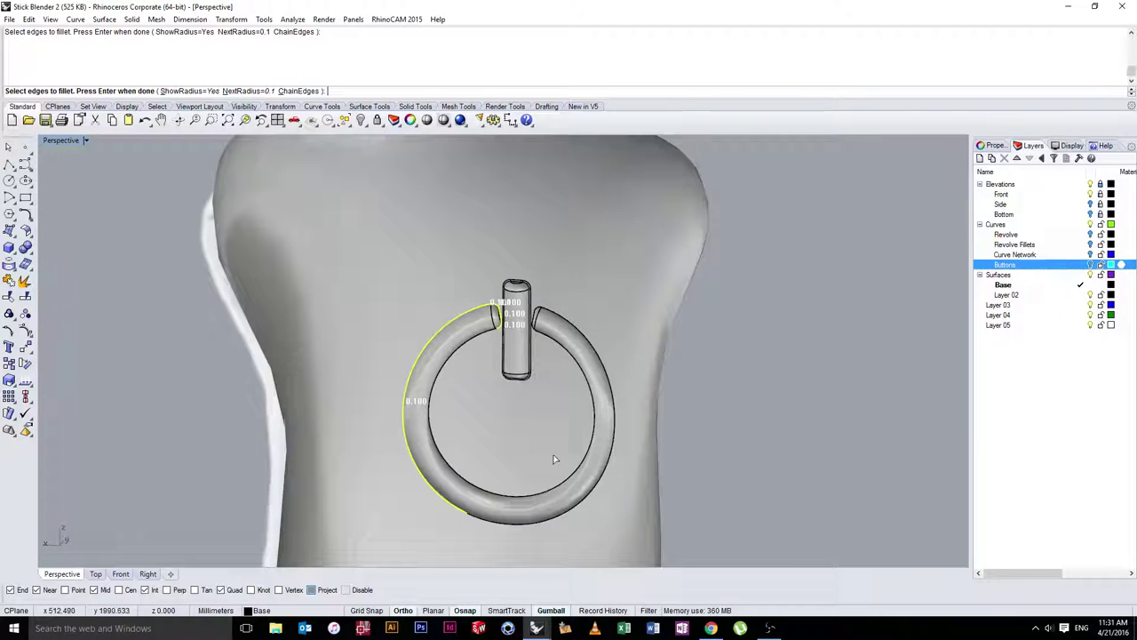
click(502, 524)
click(530, 554)
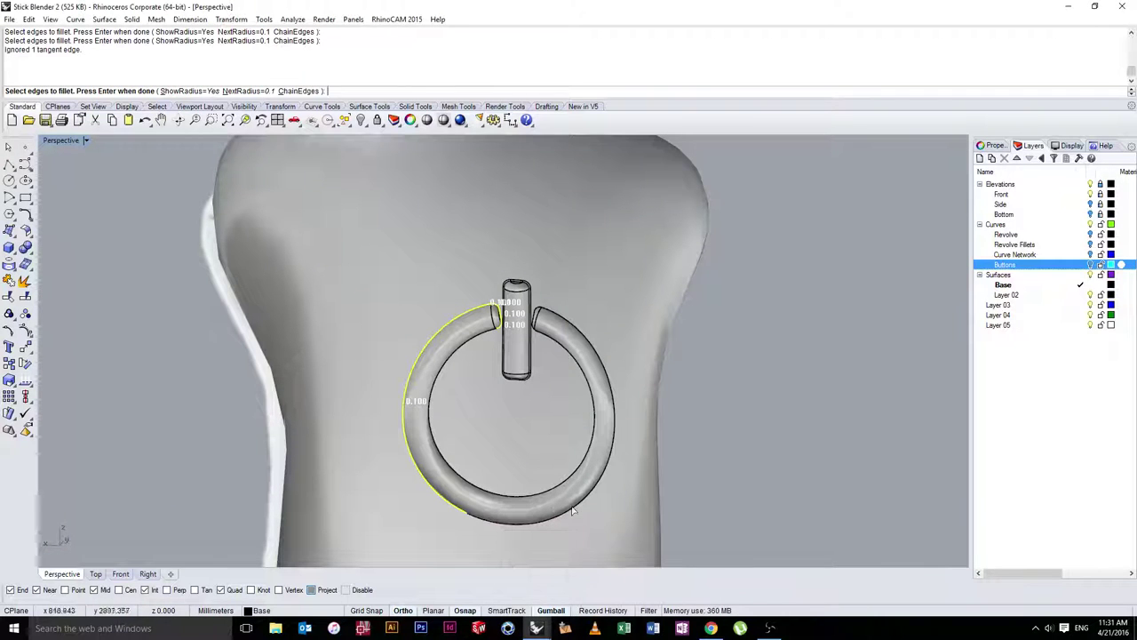
click(525, 533)
right_click(578, 555)
right_drag(752, 457, 754, 328)
scroll(558, 484, up, 7)
click(536, 442)
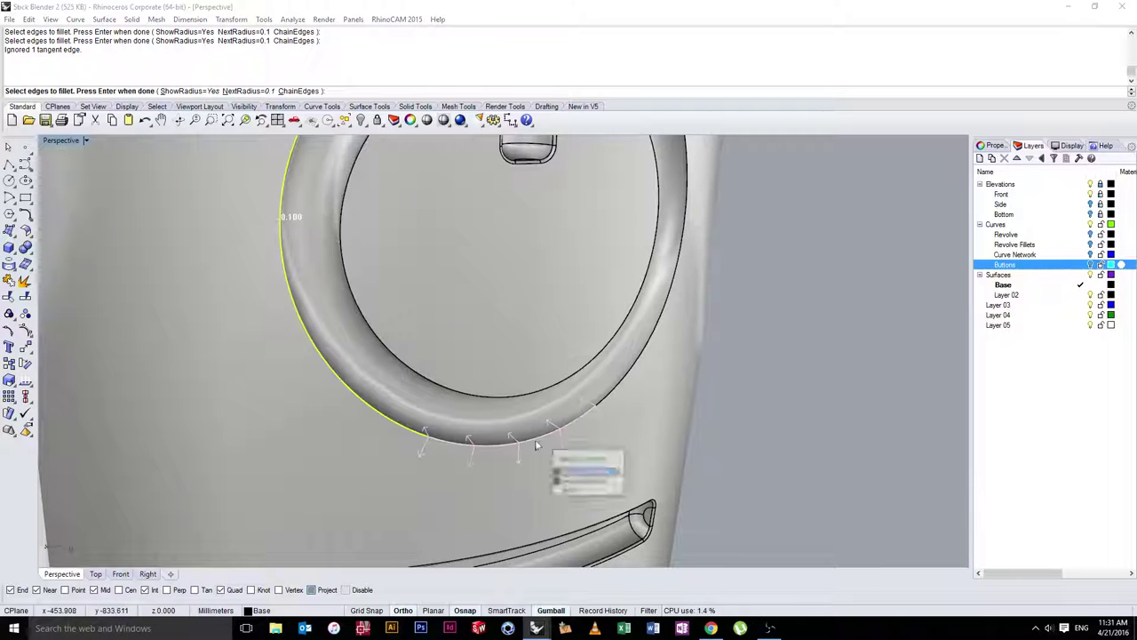
click(577, 474)
click(625, 371)
Add the short outer rim edge, upper corner and straight end edge of the ring groove's right end to the fillet selection
shift+right_drag(631, 335, 592, 556)
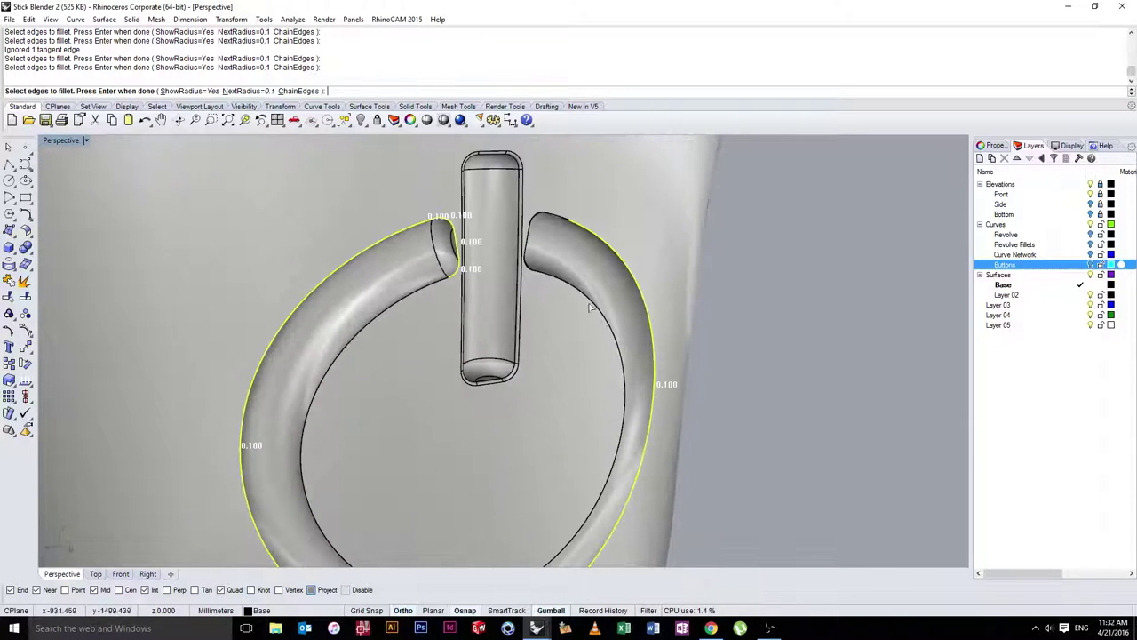
click(564, 220)
click(606, 247)
click(538, 215)
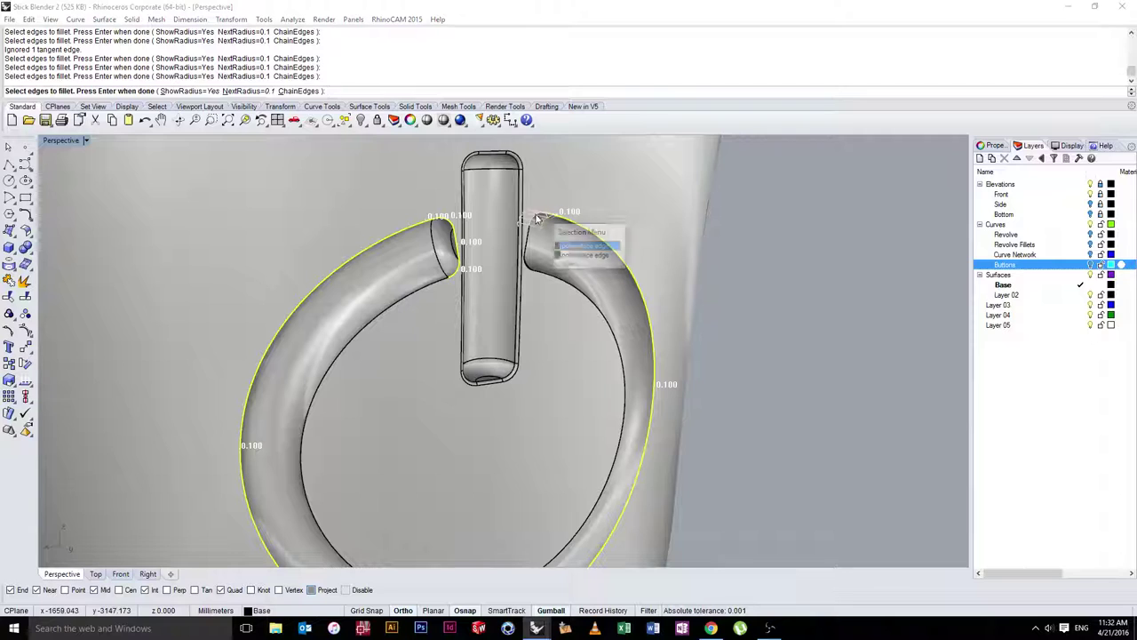
click(578, 247)
right_drag(532, 222, 502, 358)
scroll(430, 302, up, 9)
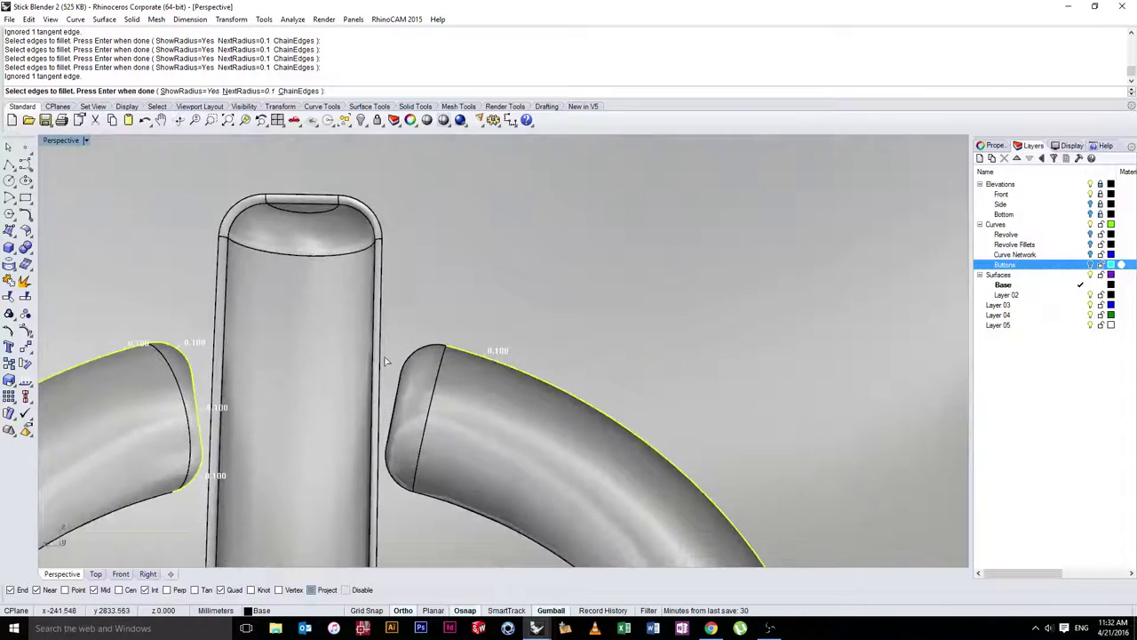
right_drag(386, 362, 388, 260)
scroll(384, 255, up, 5)
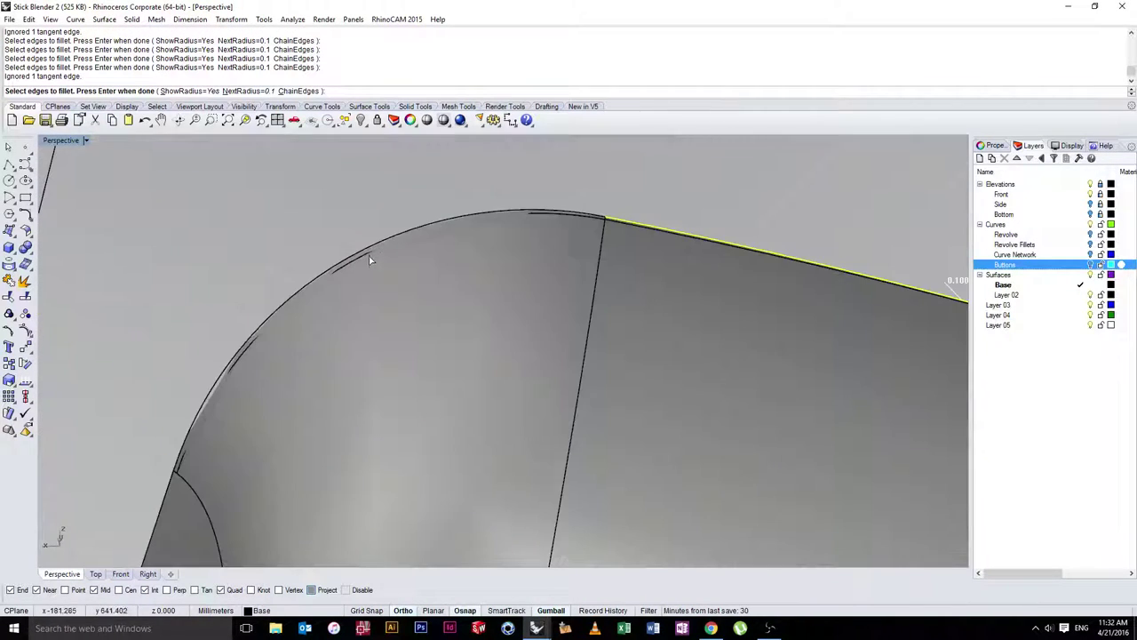
click(375, 247)
scroll(372, 281, down, 4)
click(326, 356)
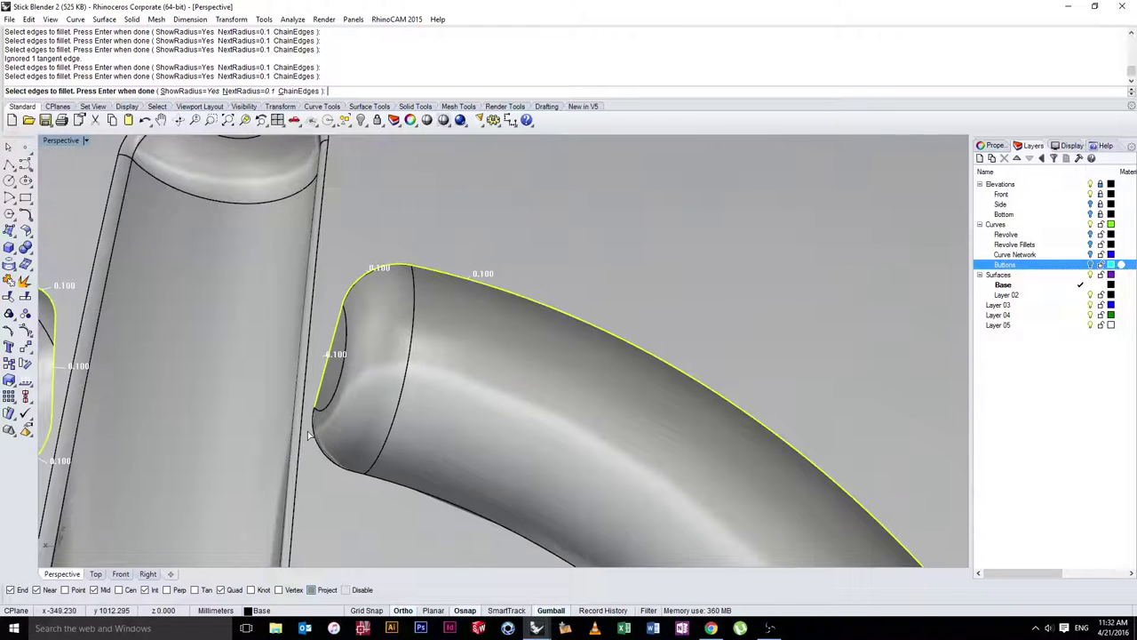
Add the right end's lower corner and the inner rim to the selection, and try to fillet the whole ring groove at 0.1 mm
click(311, 448)
click(360, 477)
scroll(360, 477, down, 10)
shift+right_drag(429, 543, 465, 391)
key(Return)
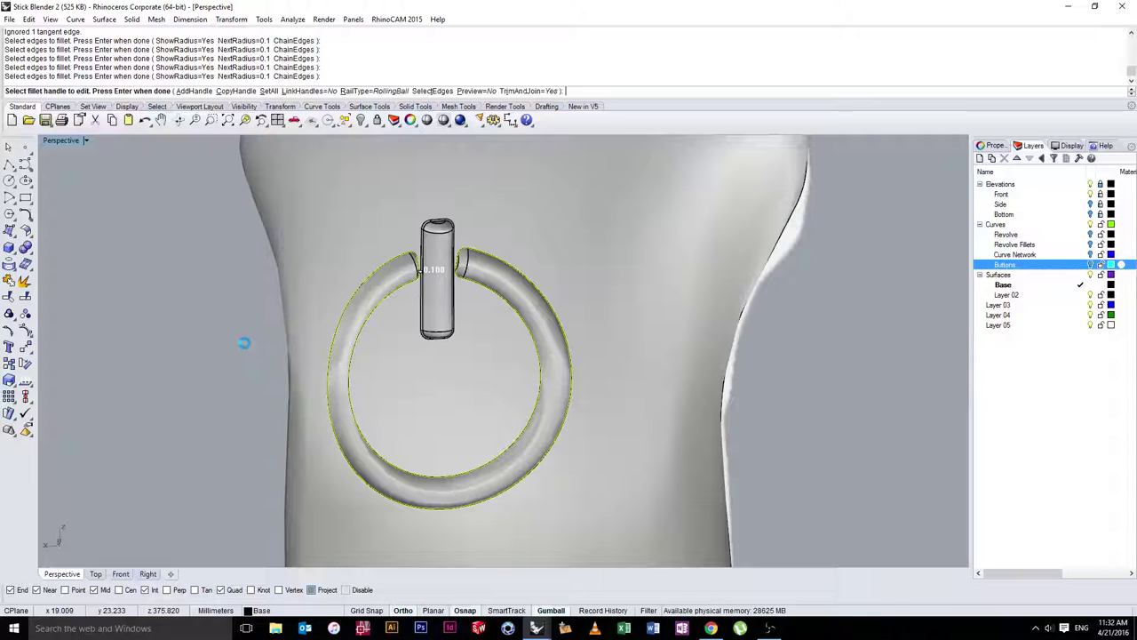
key(Return)
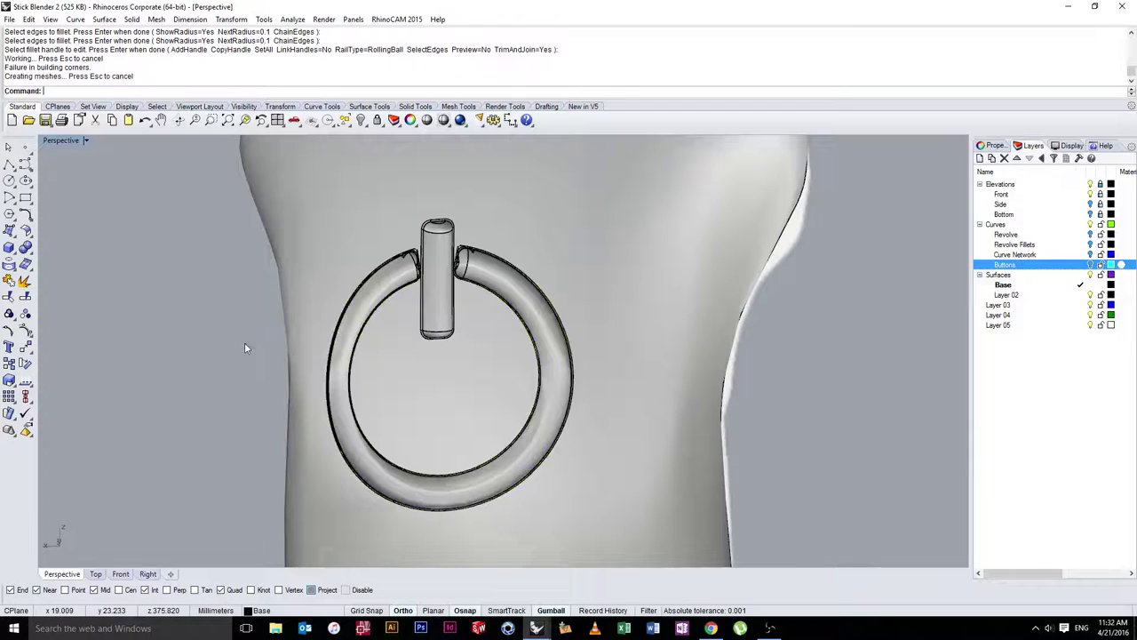
Examine the fillet surfaces at both ends of the ring groove beside the stem
right_drag(366, 331, 433, 345)
scroll(488, 323, up, 20)
scroll(469, 337, up, 3)
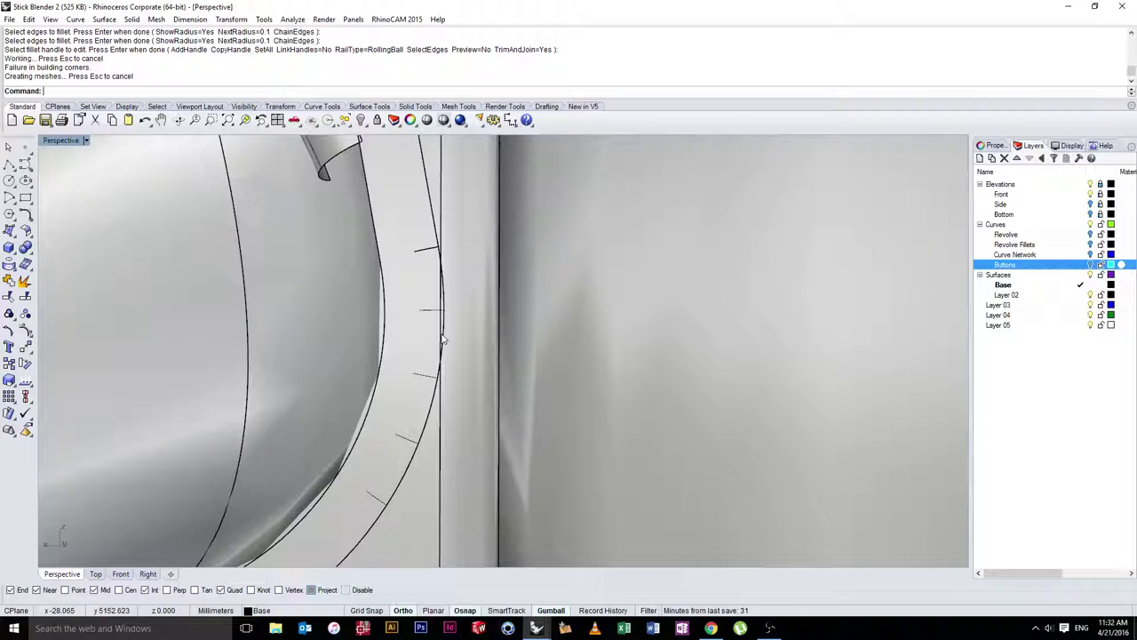
scroll(441, 286, down, 8)
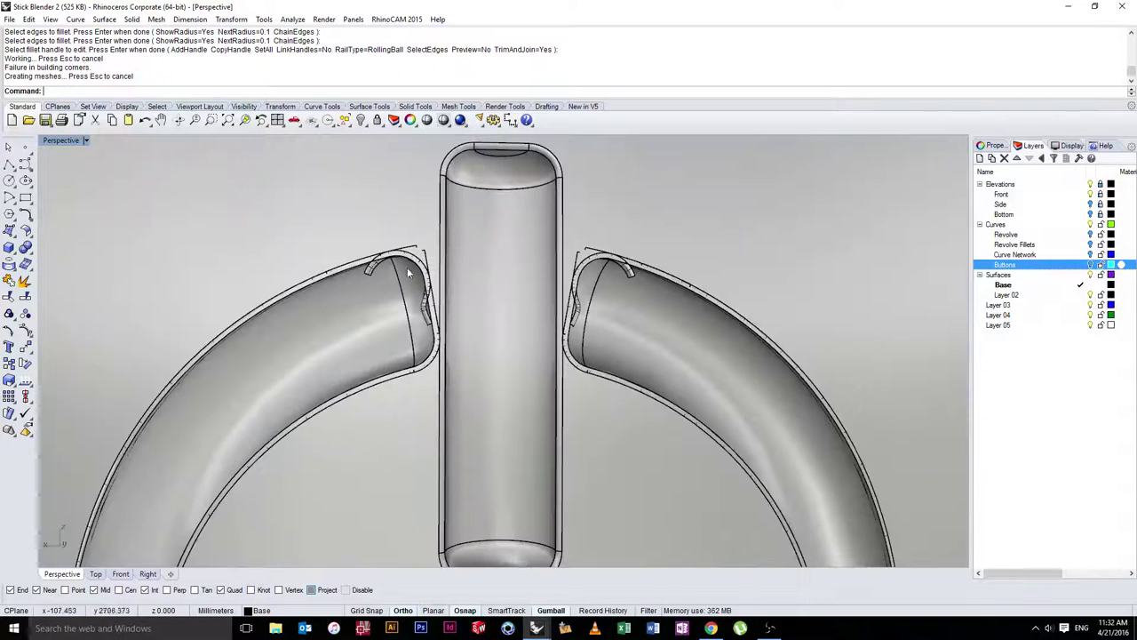
right_drag(576, 309, 498, 317)
scroll(348, 326, down, 5)
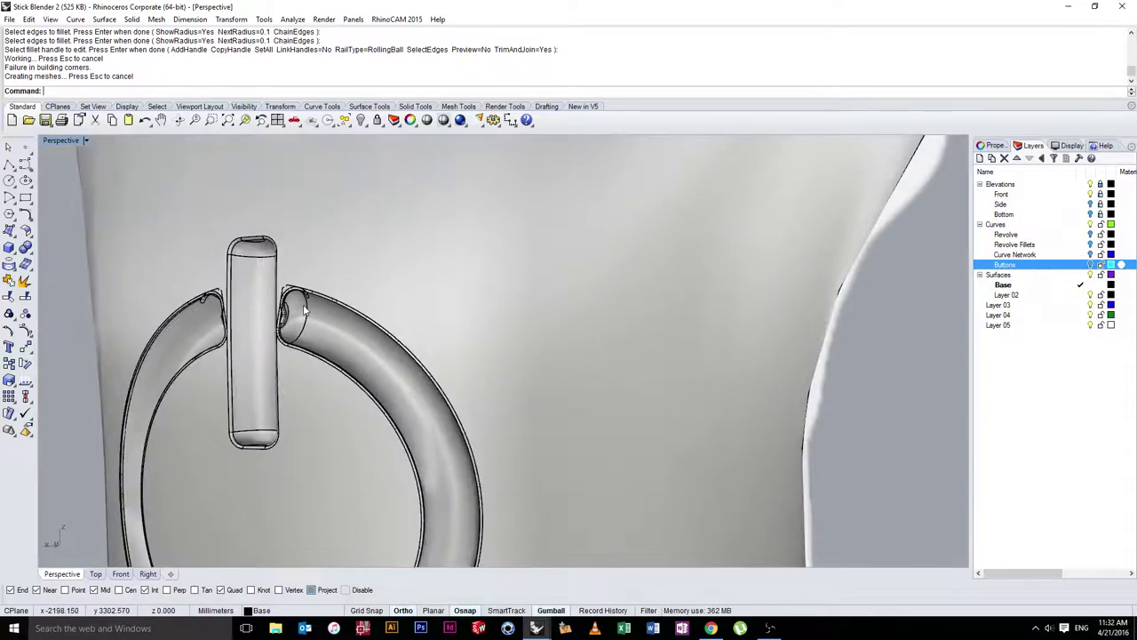
right_drag(308, 313, 449, 311)
scroll(561, 313, up, 6)
scroll(601, 327, down, 4)
Undo the ring groove's rim fillet and inspect the unfilleted ring ends beside the stem
key(ctrl+z)
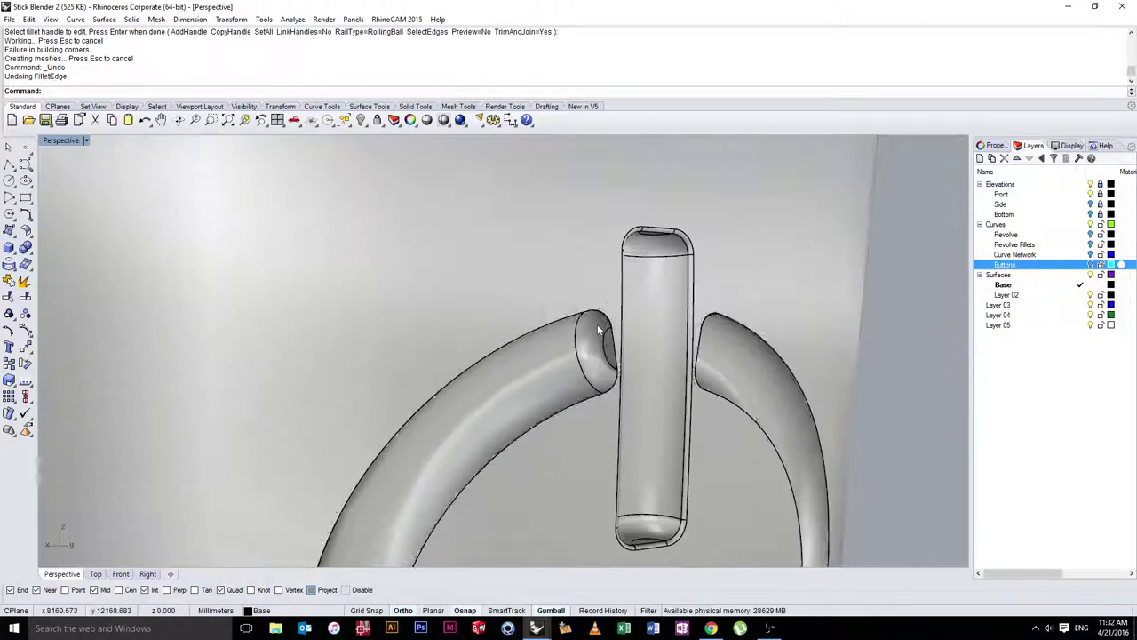
right_drag(599, 329, 581, 256)
scroll(551, 368, down, 6)
scroll(559, 308, down, 3)
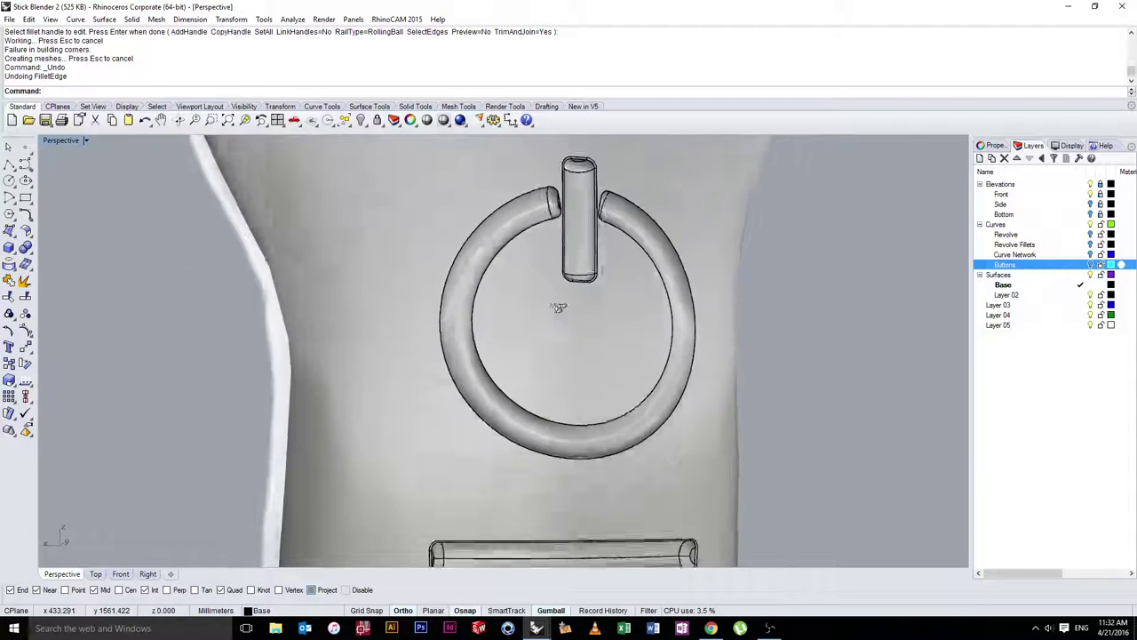
right_drag(559, 309, 526, 352)
scroll(508, 273, up, 12)
scroll(433, 295, down, 5)
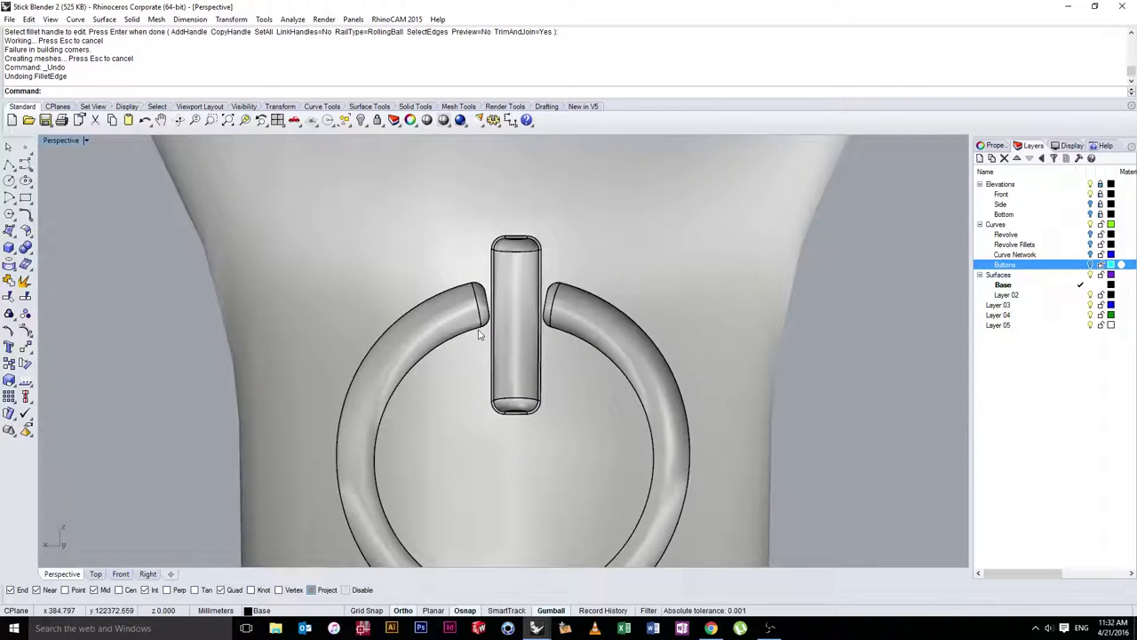
scroll(398, 352, up, 3)
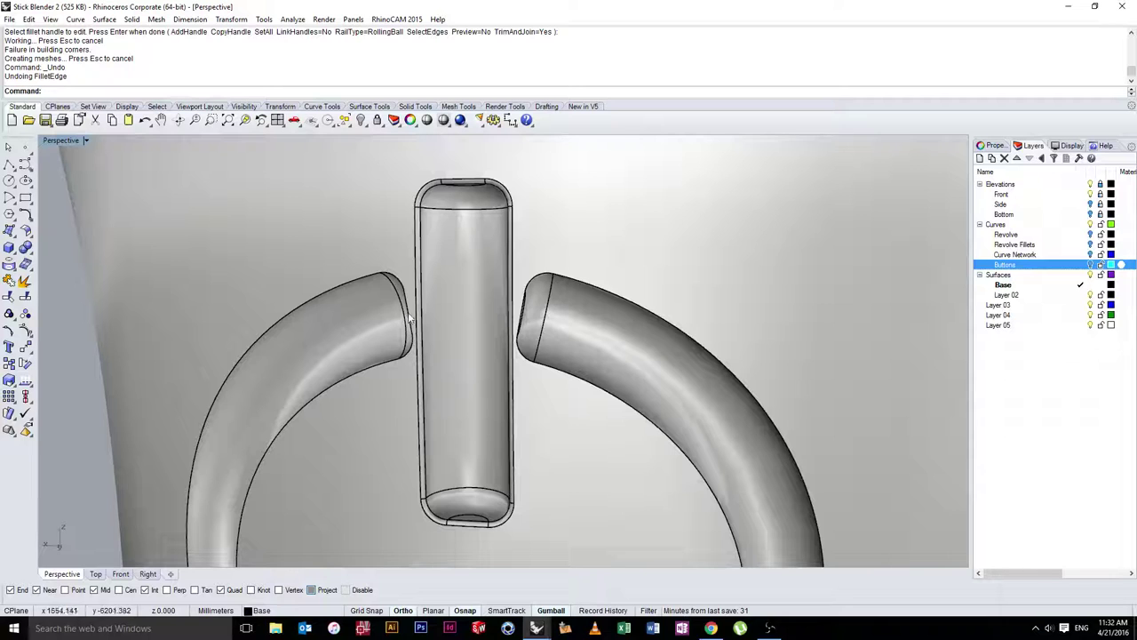
Start Duplicate Edge and select the rim edges around the ring groove's left end, including the short outer edge and inner rim
click(75, 20)
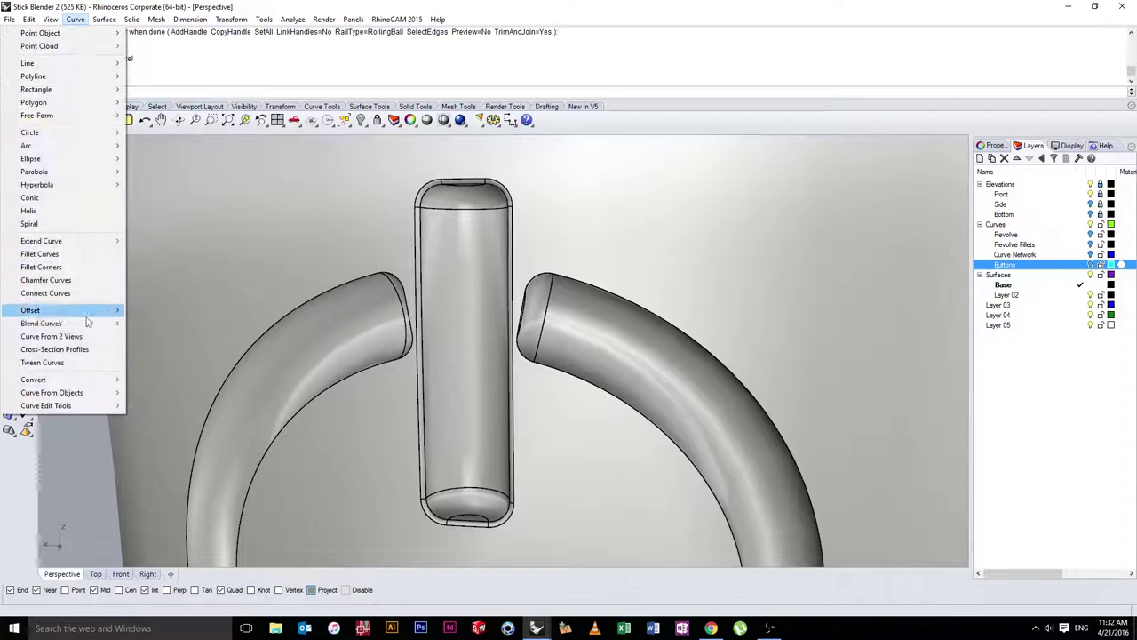
mouse_move(89, 392)
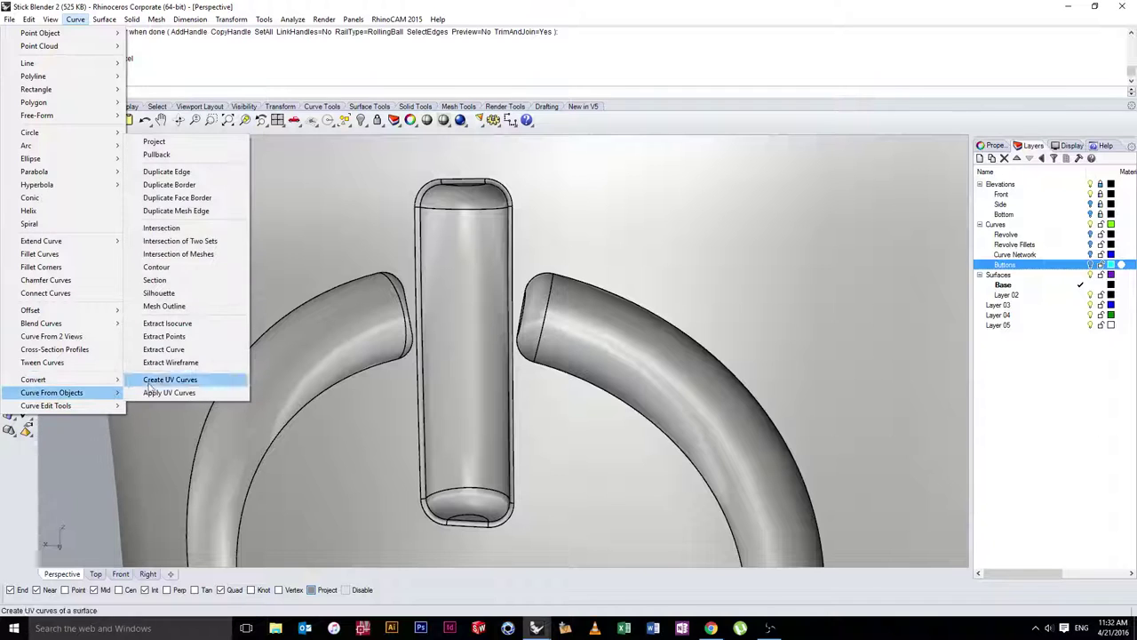
click(191, 172)
click(381, 278)
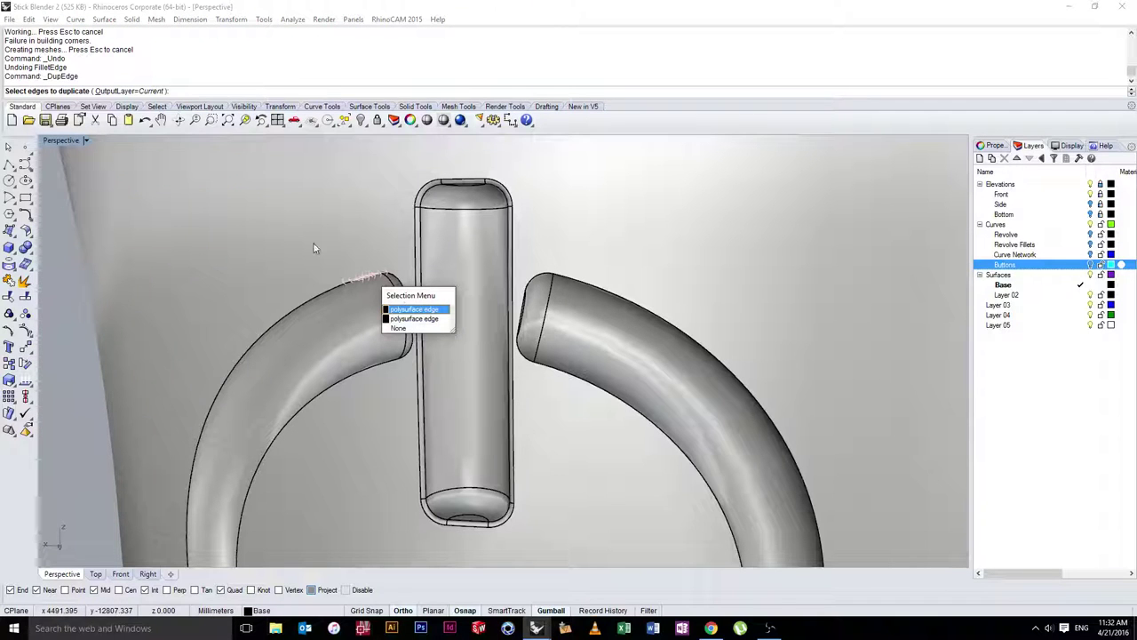
click(415, 310)
right_drag(415, 311, 417, 238)
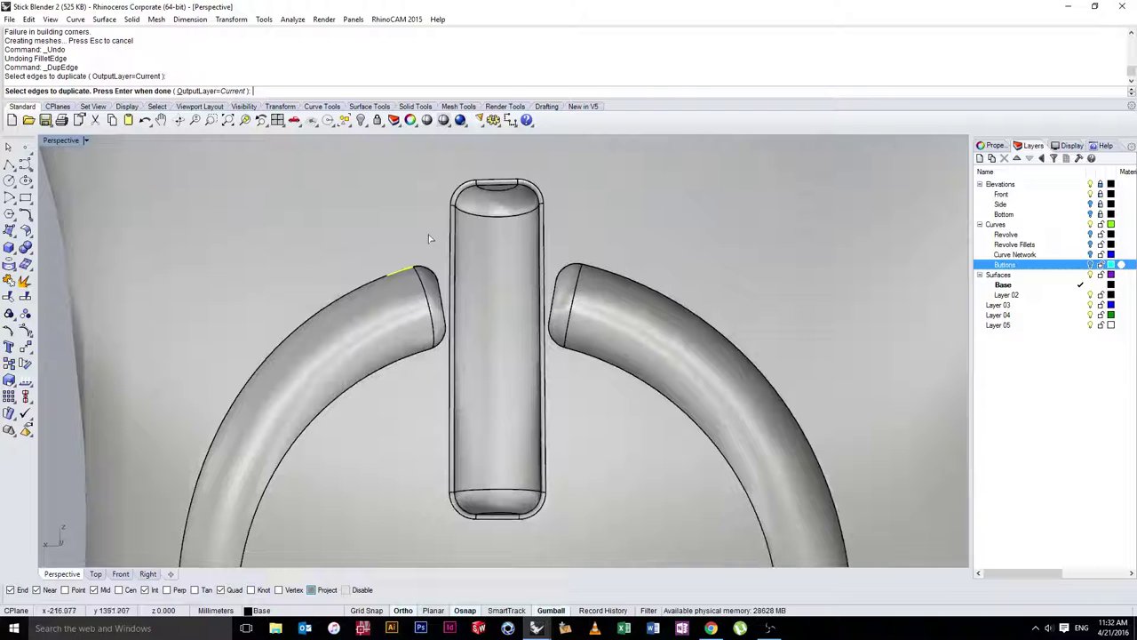
click(441, 277)
click(445, 298)
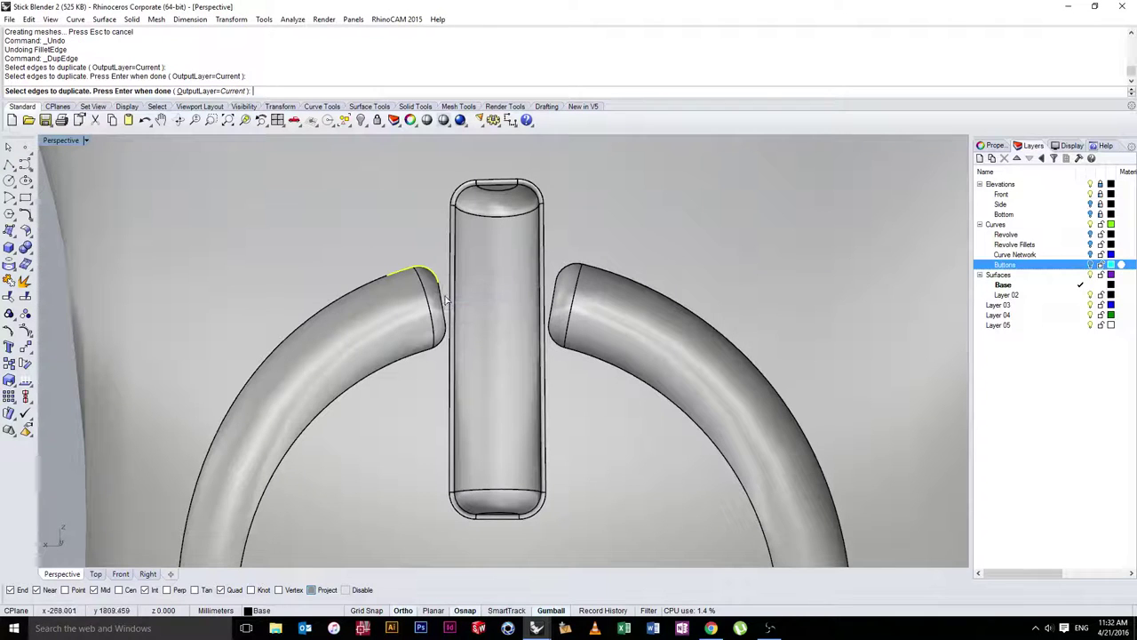
click(451, 343)
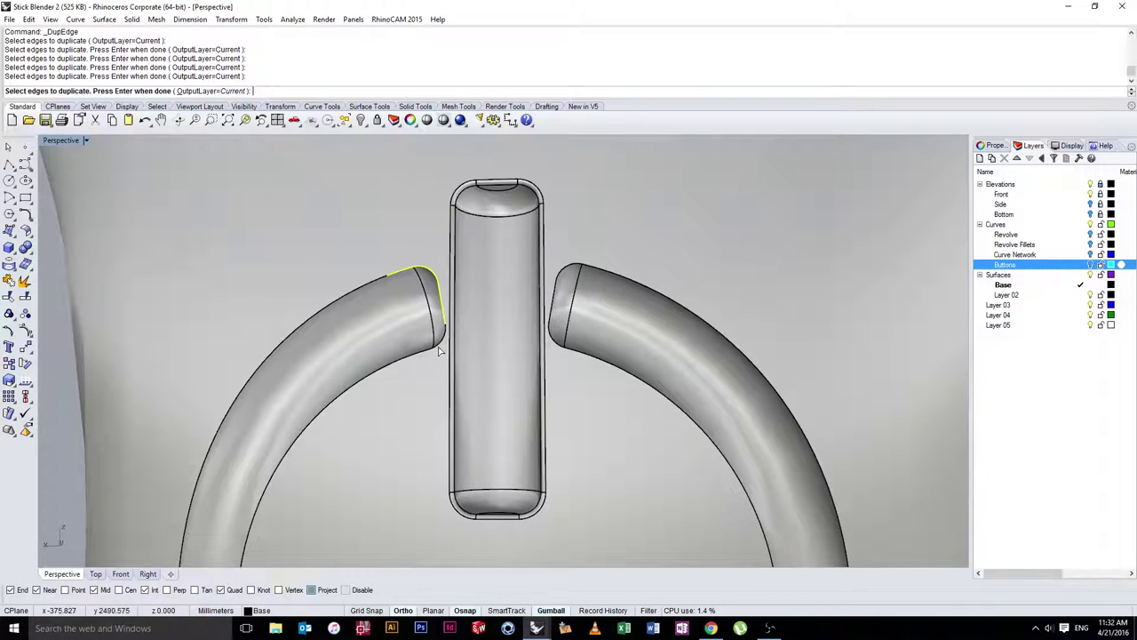
click(438, 351)
Add the right end's corner and end edges, the inner rim and the adjoining outer rim piece to the edges being duplicated
scroll(431, 352, down, 5)
scroll(418, 353, up, 3)
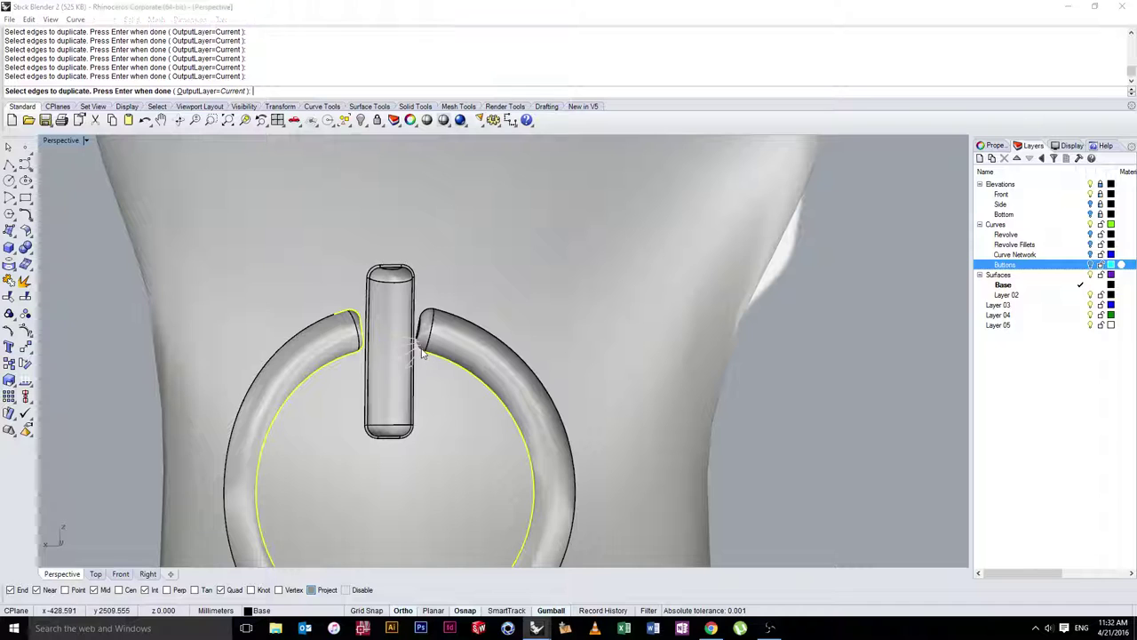
click(423, 353)
click(453, 380)
scroll(416, 338, up, 5)
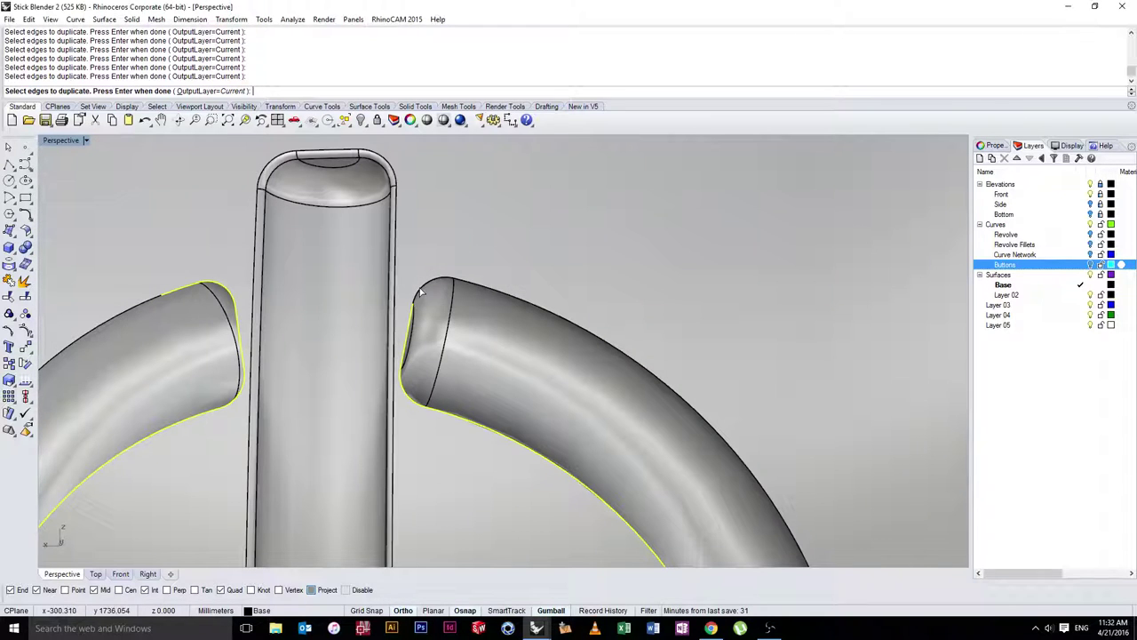
click(421, 290)
click(468, 322)
click(487, 294)
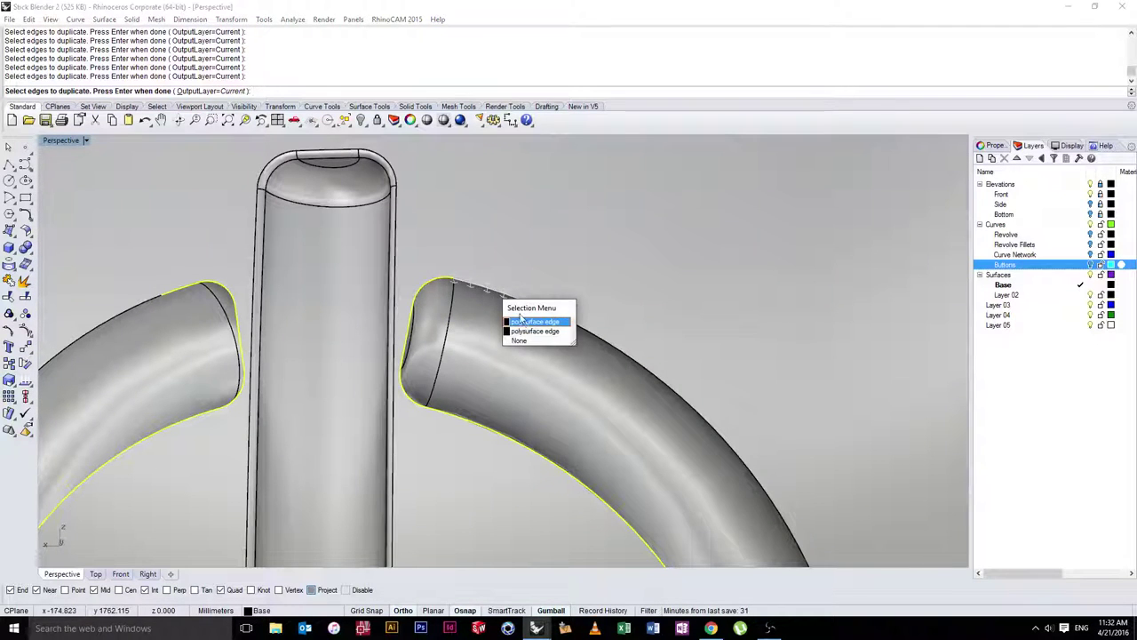
click(521, 334)
Add the long outer rim edge along the ring groove's right half to the duplicate selection
scroll(548, 261, down, 5)
scroll(569, 193, up, 12)
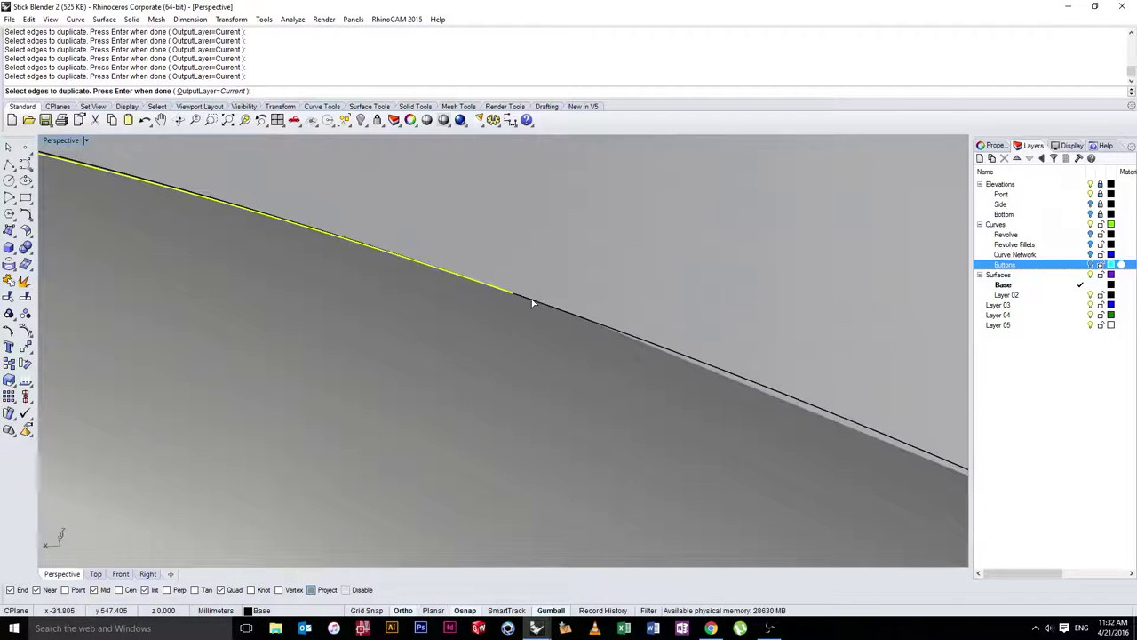
scroll(531, 303, down, 6)
scroll(512, 213, up, 8)
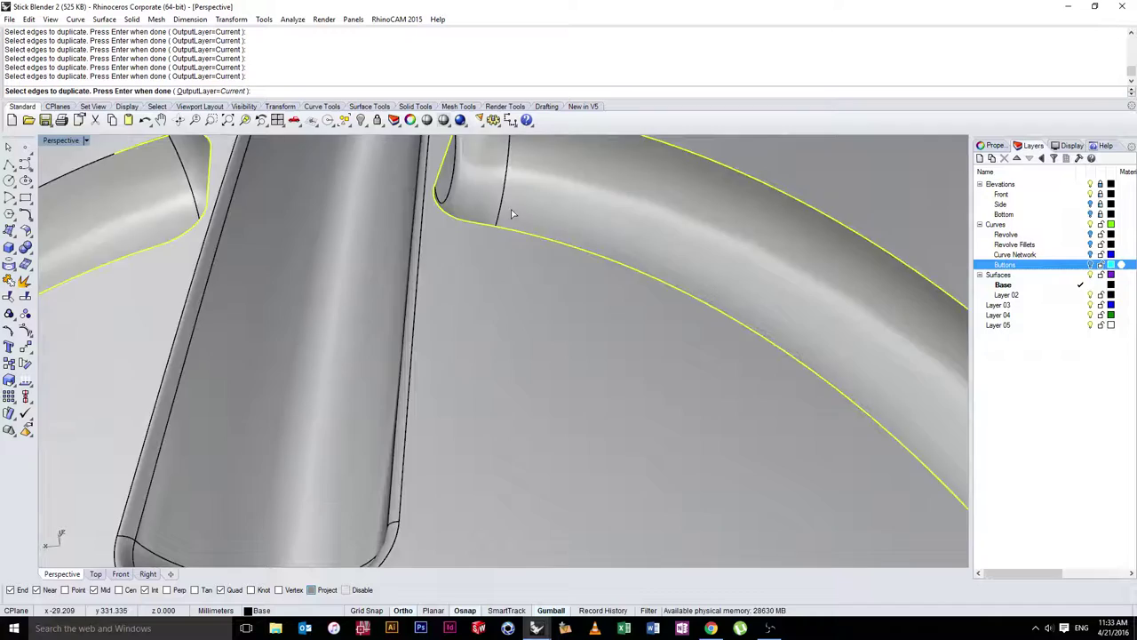
shift+right_drag(512, 213, 488, 340)
shift+right_drag(491, 187, 484, 373)
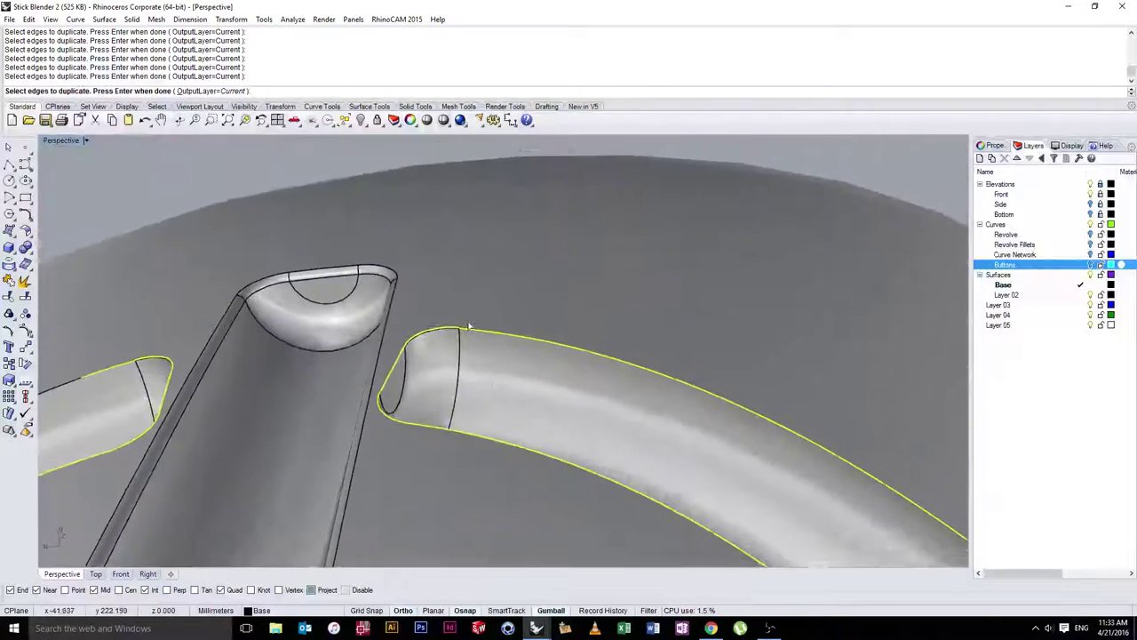
Fill the selection gap in the outer rim just past the right end's upper corner
scroll(469, 327, up, 6)
scroll(415, 365, down, 4)
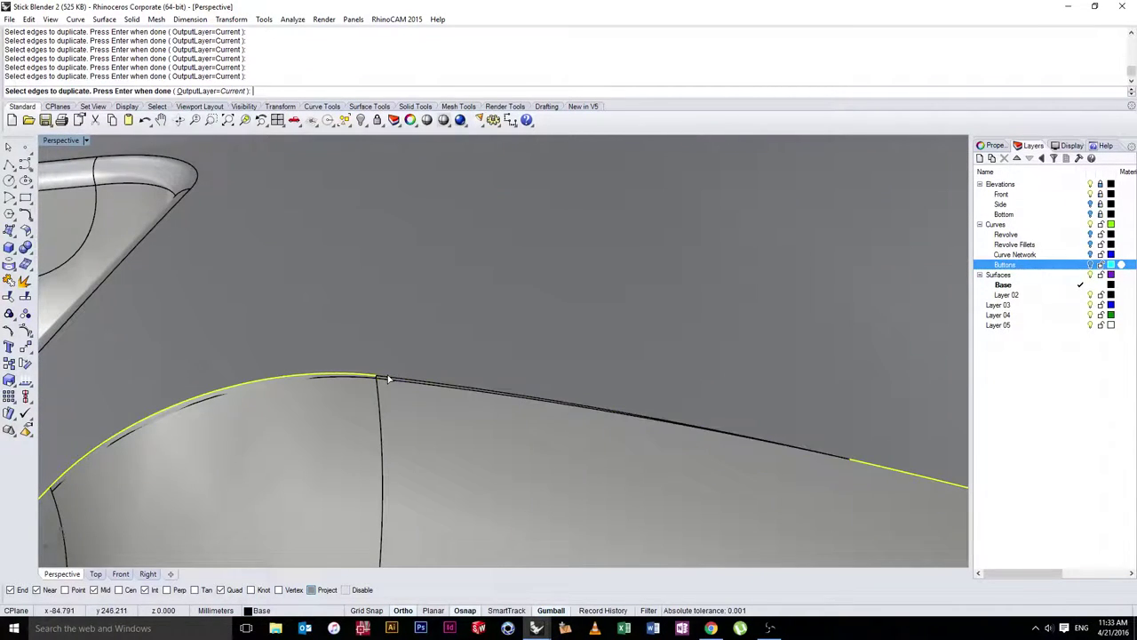
scroll(388, 379, down, 6)
scroll(284, 478, up, 6)
scroll(444, 337, down, 3)
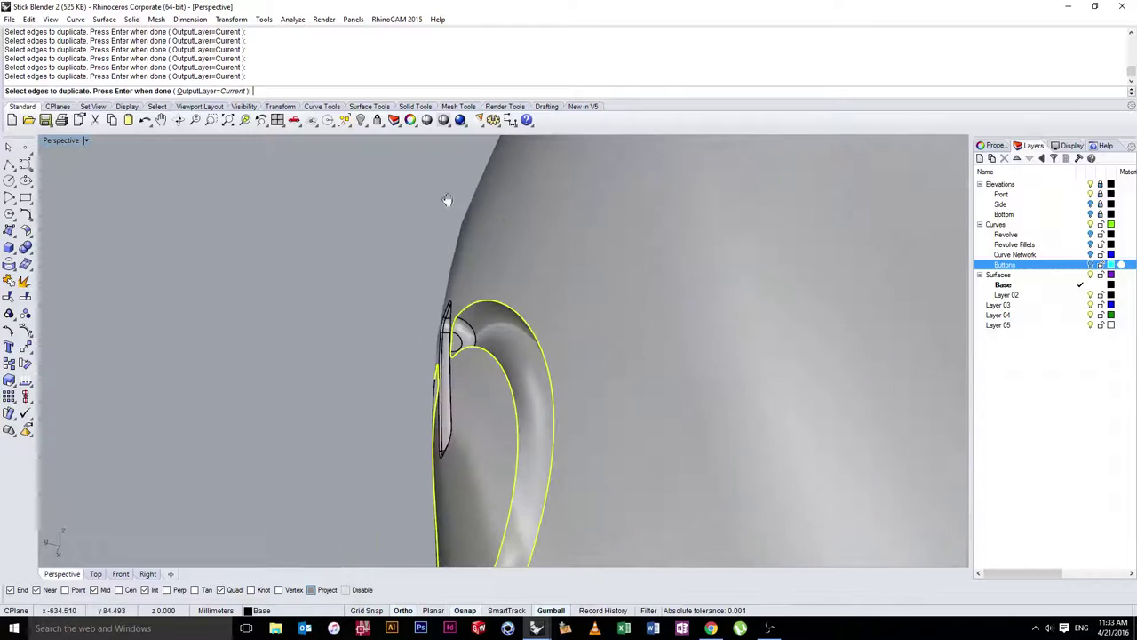
scroll(442, 358, up, 1)
right_drag(443, 358, 613, 411)
shift+right_drag(508, 412, 523, 331)
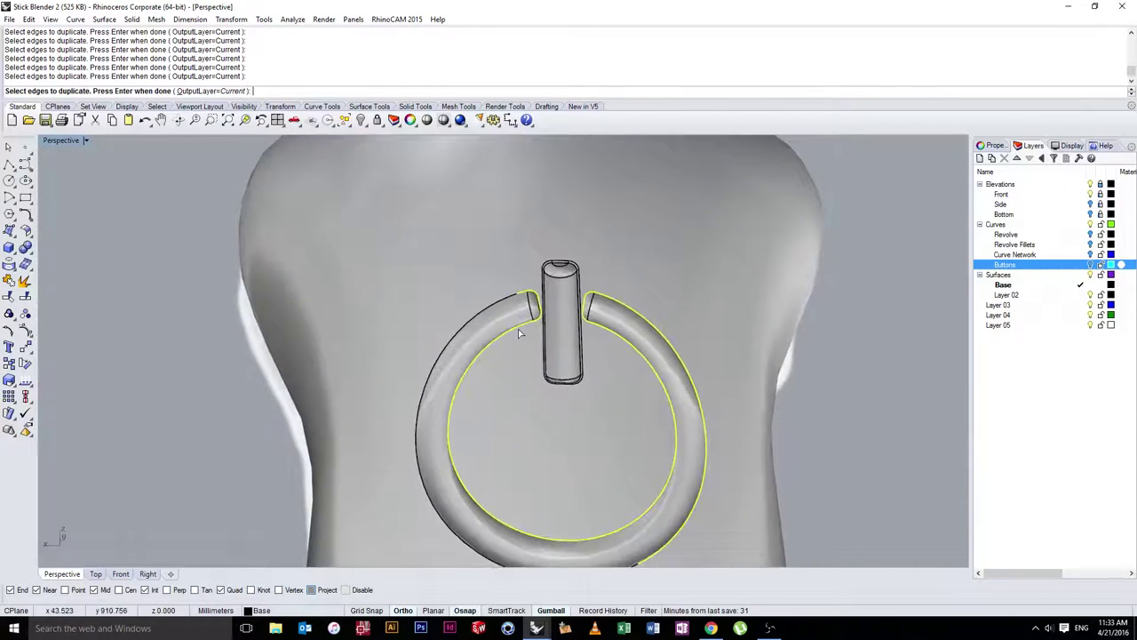
Add the outer rim edge along the ring groove's left half to the duplicate selection
scroll(526, 326, up, 6)
scroll(547, 293, up, 5)
scroll(533, 227, down, 2)
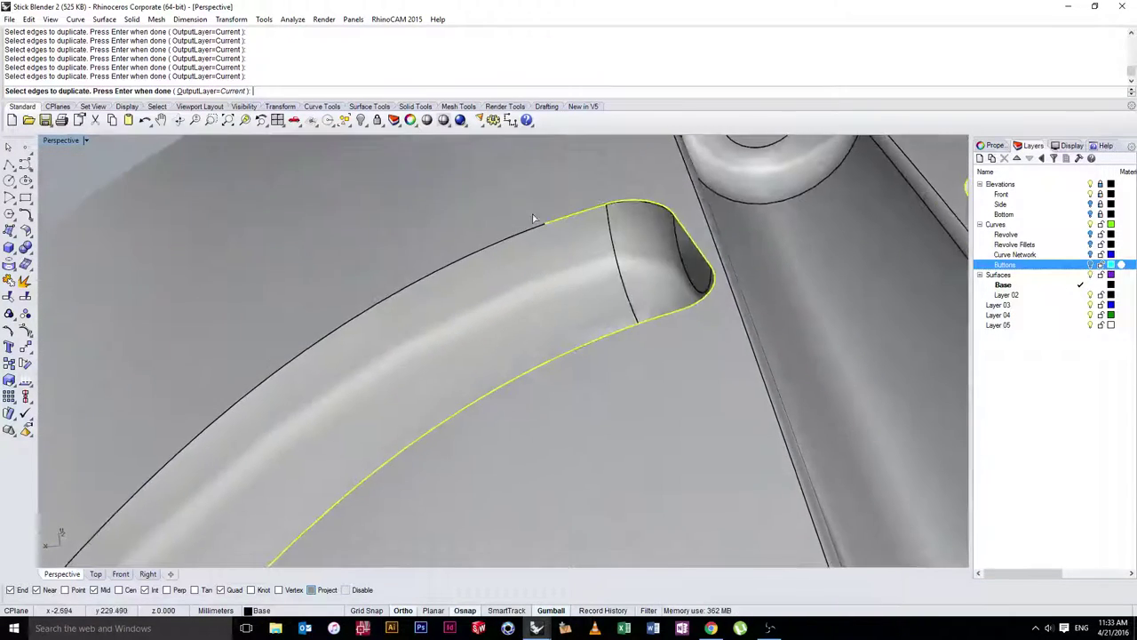
scroll(553, 250, up, 4)
scroll(506, 231, down, 7)
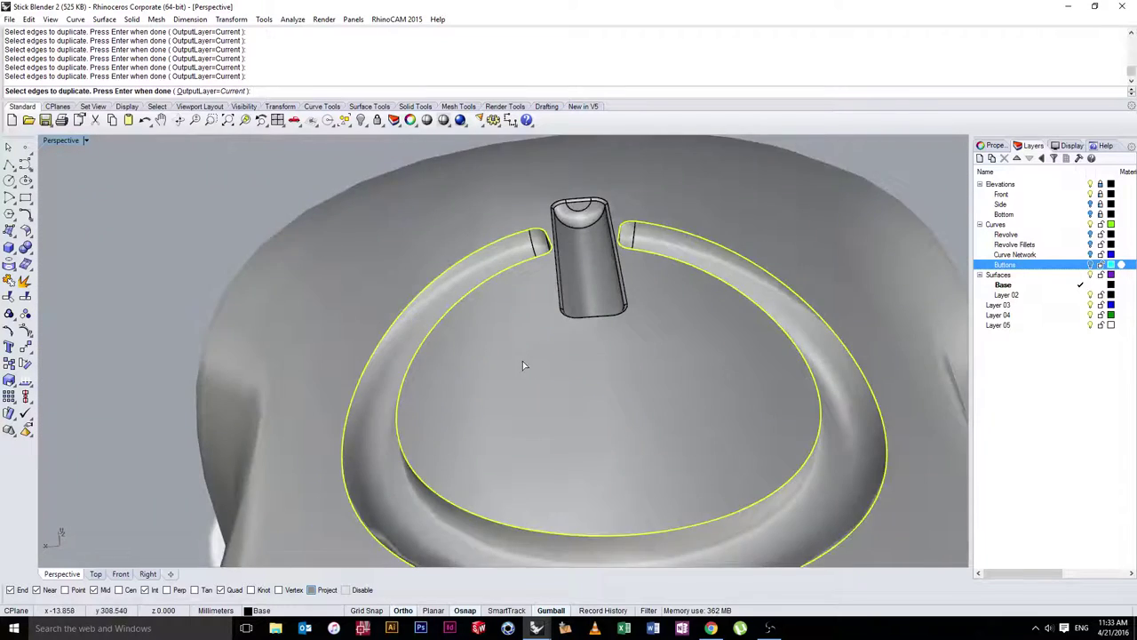
Add the remaining outer rim edge at the bottom of the ring groove to the duplicate selection
scroll(522, 361, up, 4)
right_drag(567, 342, 533, 204)
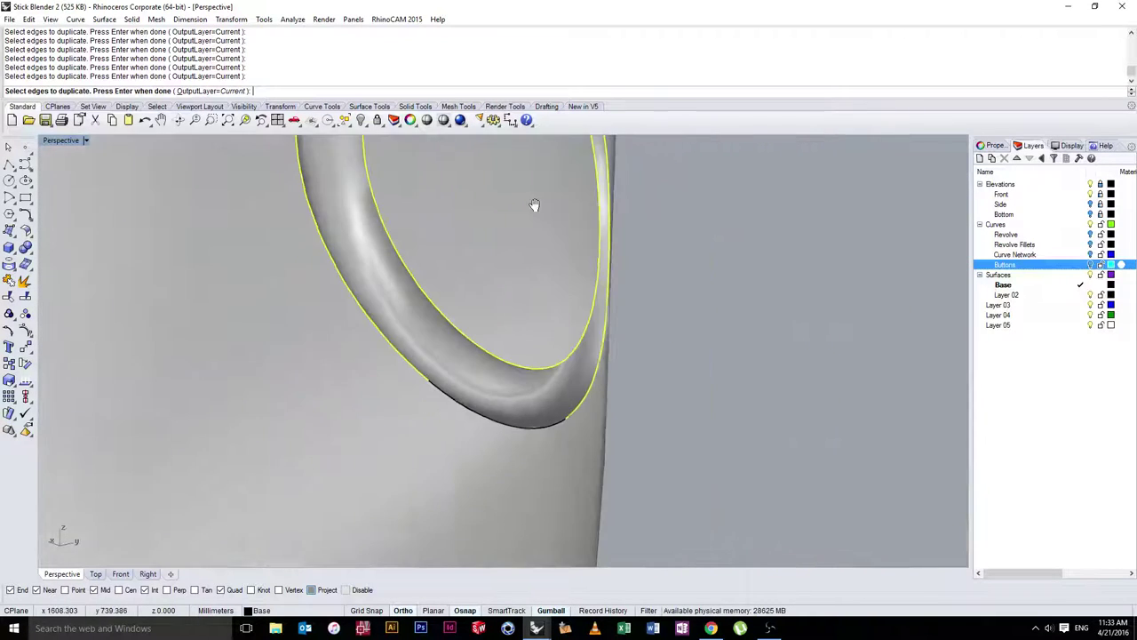
scroll(566, 429, up, 8)
scroll(536, 418, up, 3)
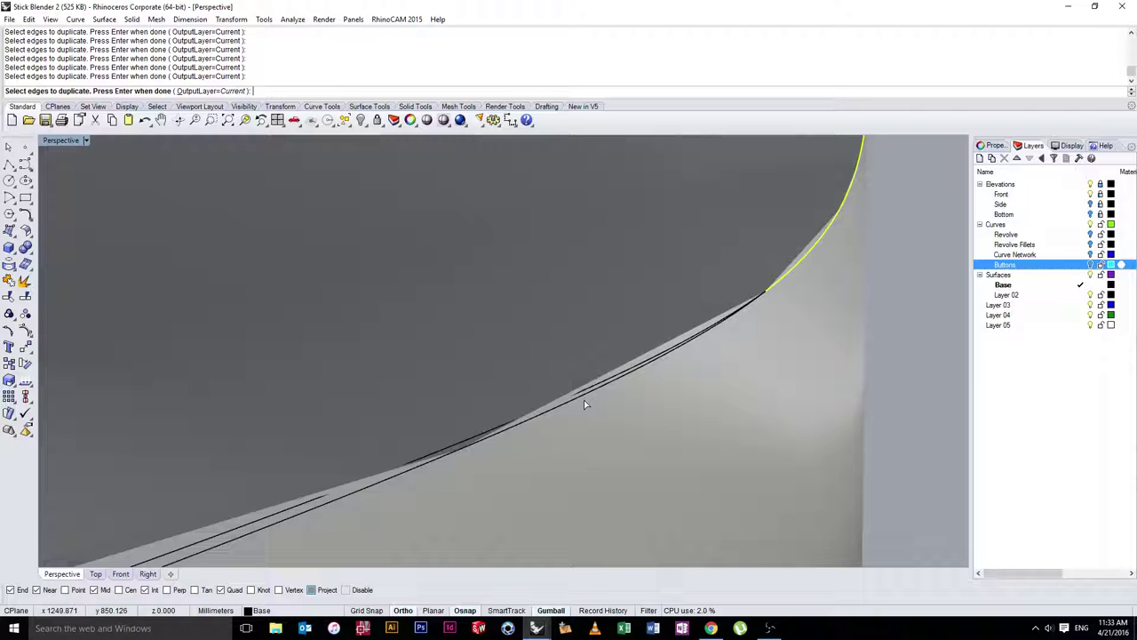
click(585, 398)
scroll(579, 409, down, 5)
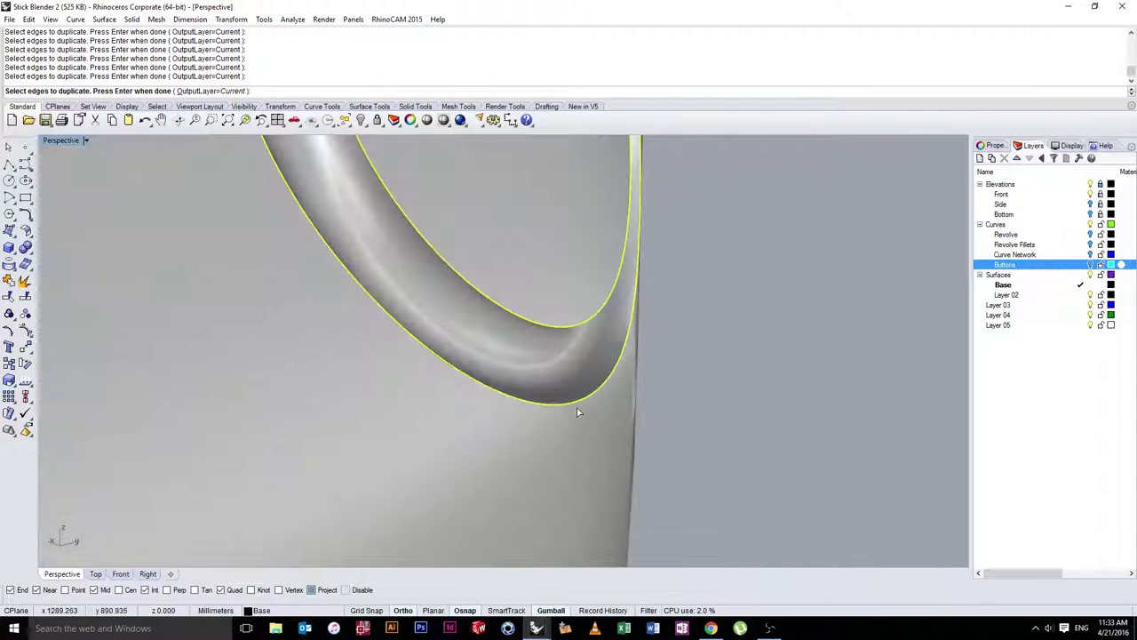
scroll(610, 336, down, 8)
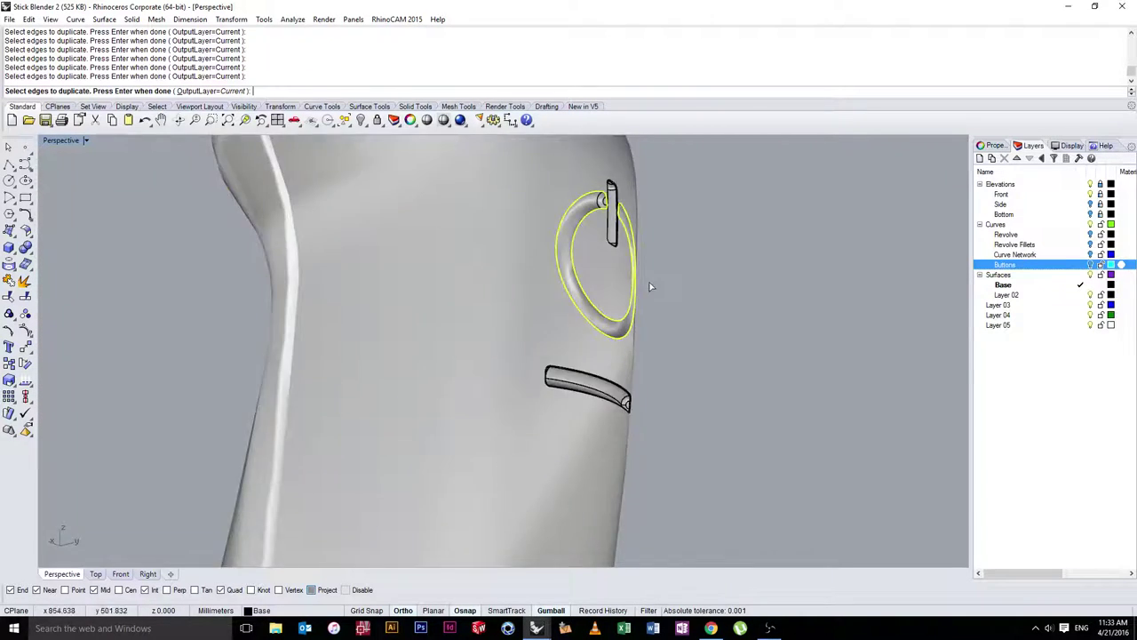
Finish duplicating the ring groove's rim edges and join the resulting curves
right_drag(650, 284, 493, 311)
scroll(462, 233, up, 6)
right_drag(413, 229, 350, 221)
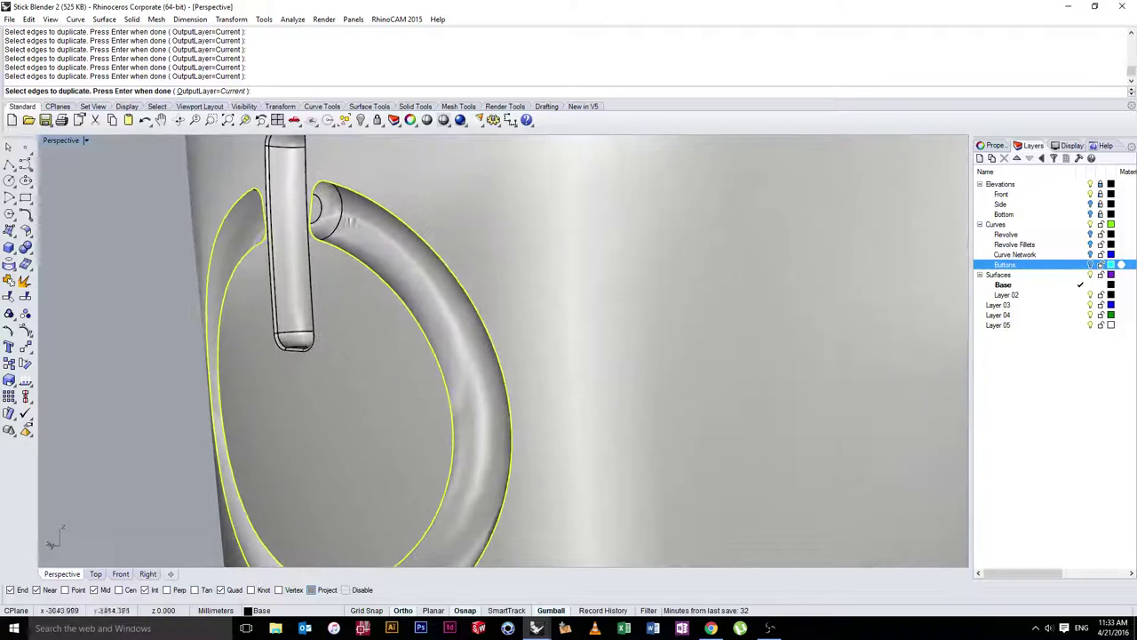
key(Return)
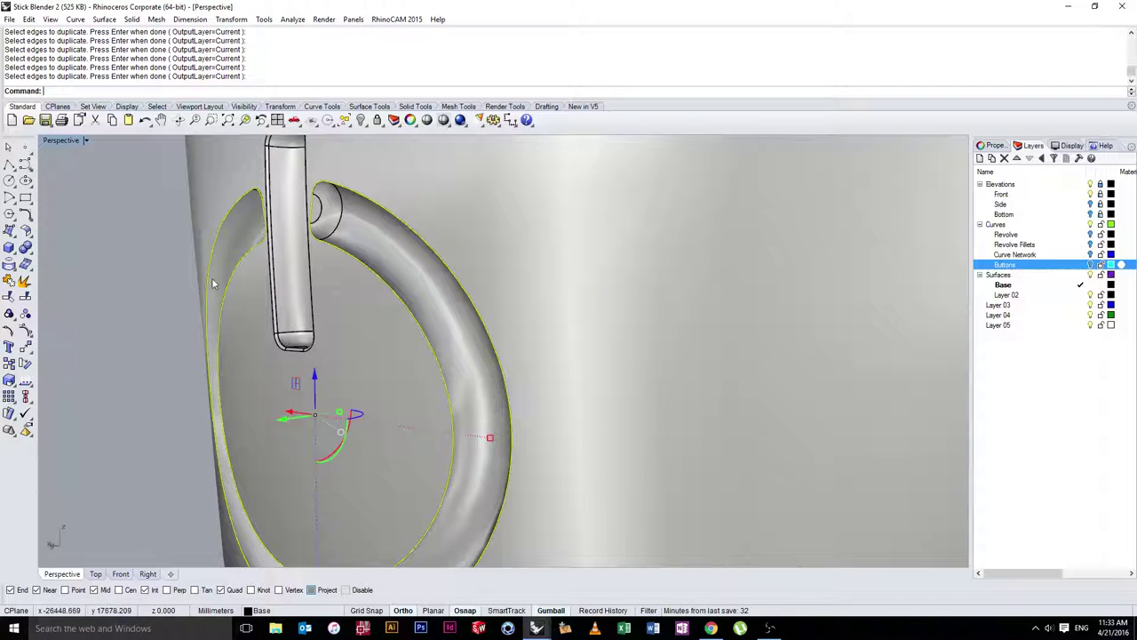
key(ctrl+j)
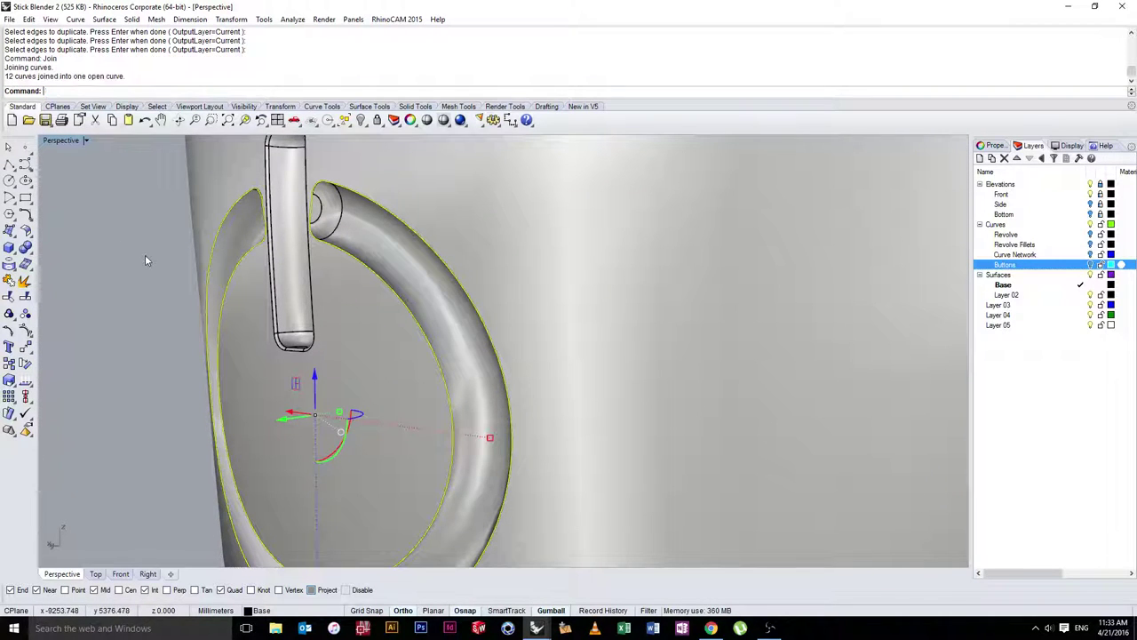
scroll(145, 254, up, 2)
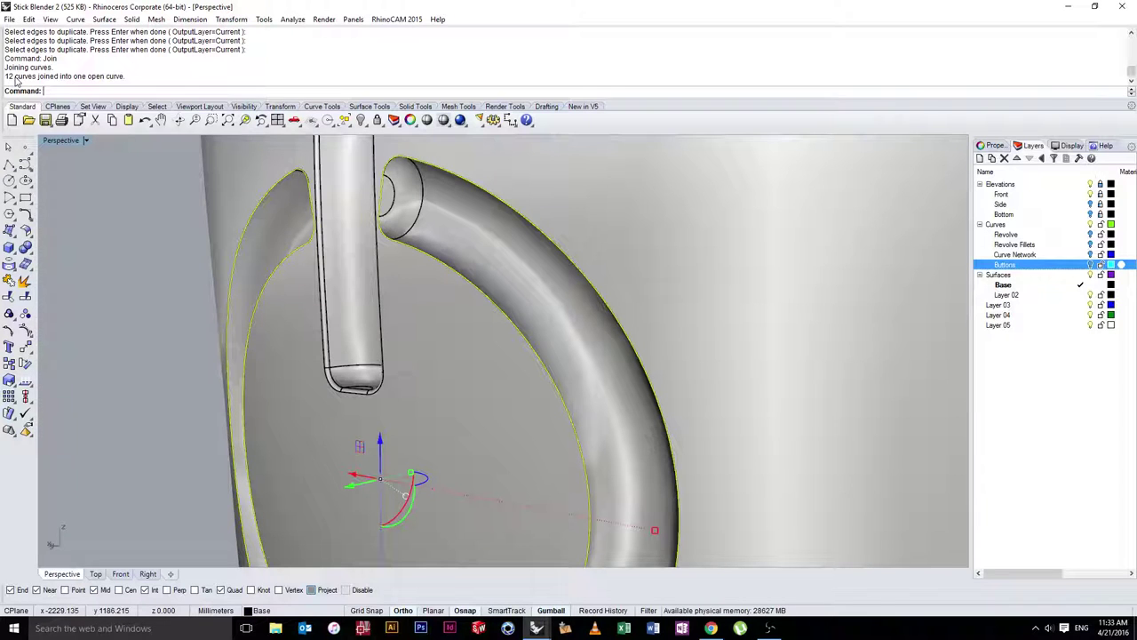
right_click(44, 82)
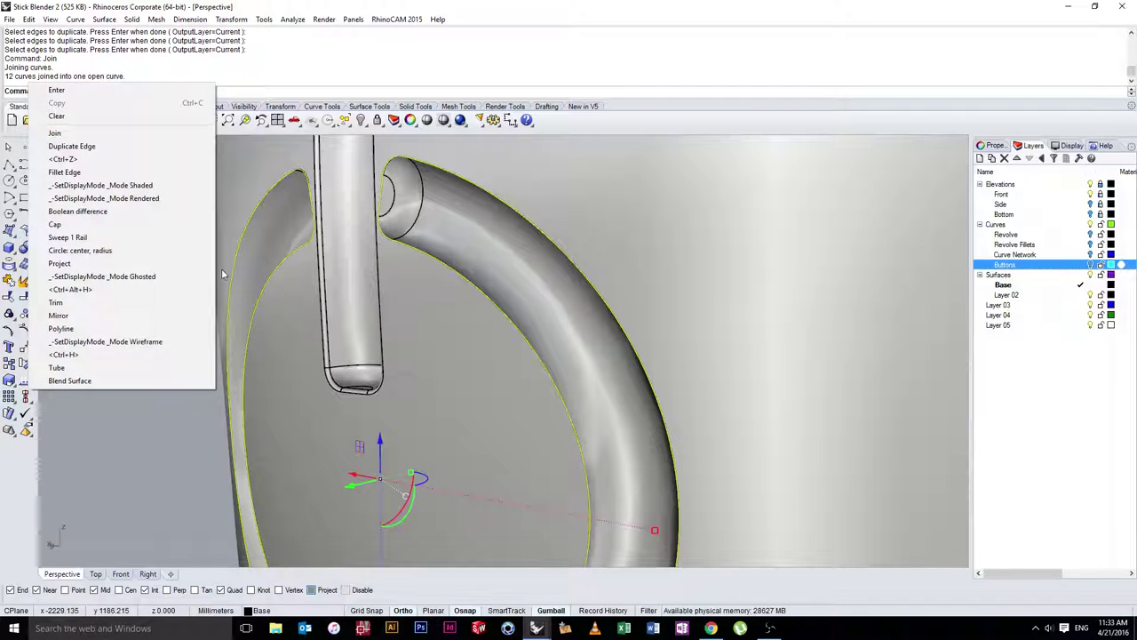
click(217, 321)
Hide the blender body and inspect the joined rim curve around both ring ends
click(248, 220)
scroll(266, 337, down, 5)
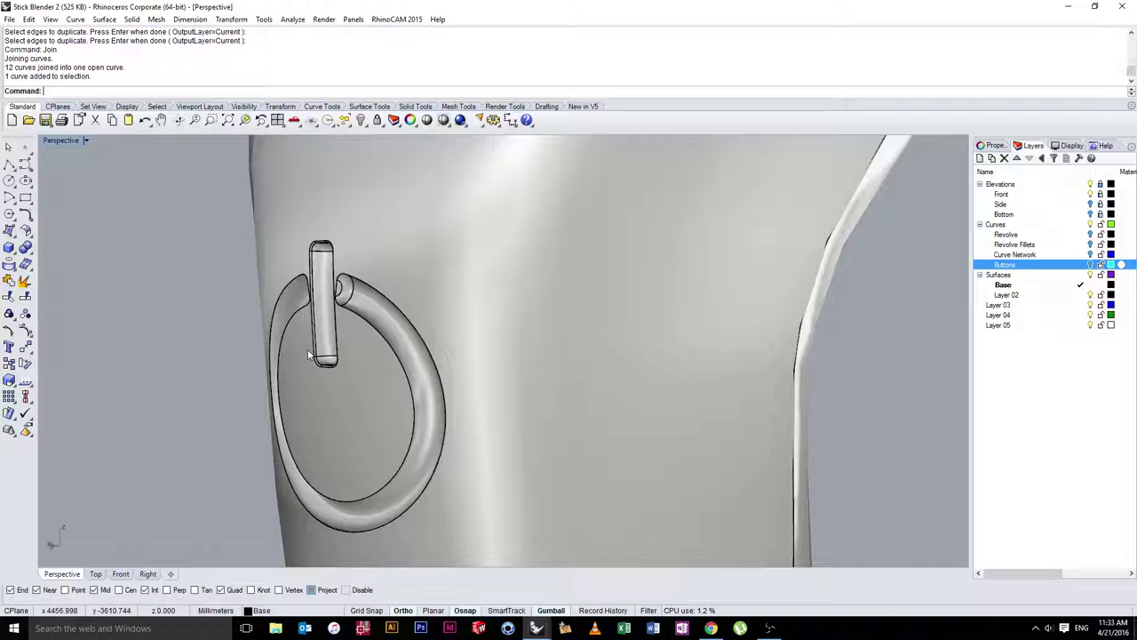
click(294, 357)
key(ctrl+h)
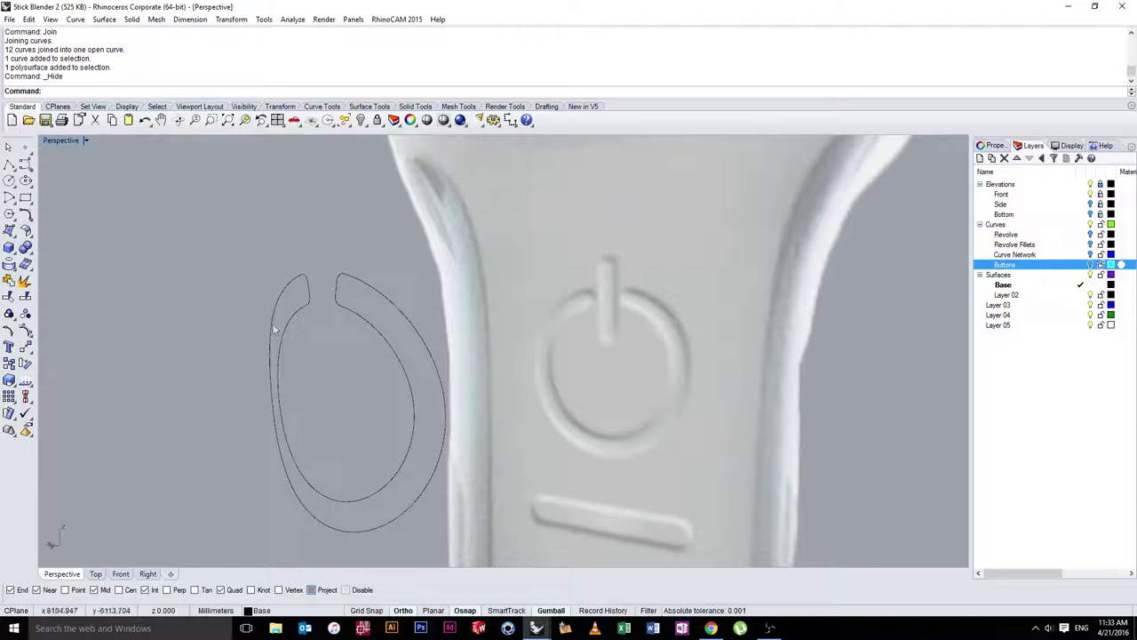
right_drag(277, 325, 525, 307)
scroll(746, 293, up, 8)
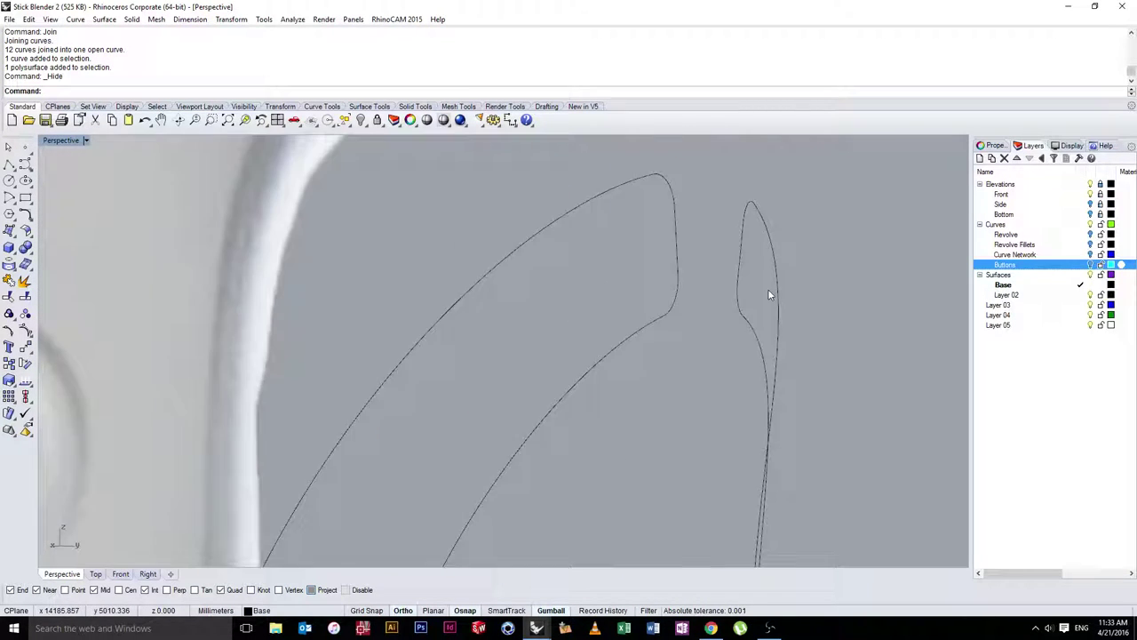
right_drag(768, 289, 574, 350)
scroll(734, 293, down, 5)
Delete the joined rim curve and show the hidden blender body again
click(584, 350)
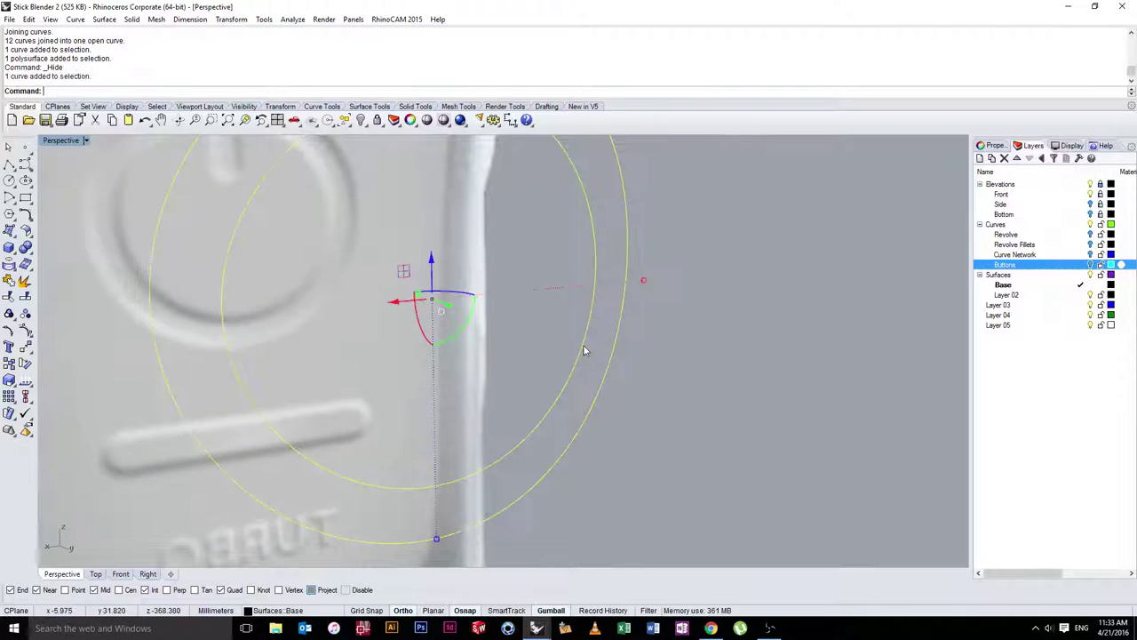
scroll(591, 353, down, 5)
key(Delete)
key(ctrl+alt+h)
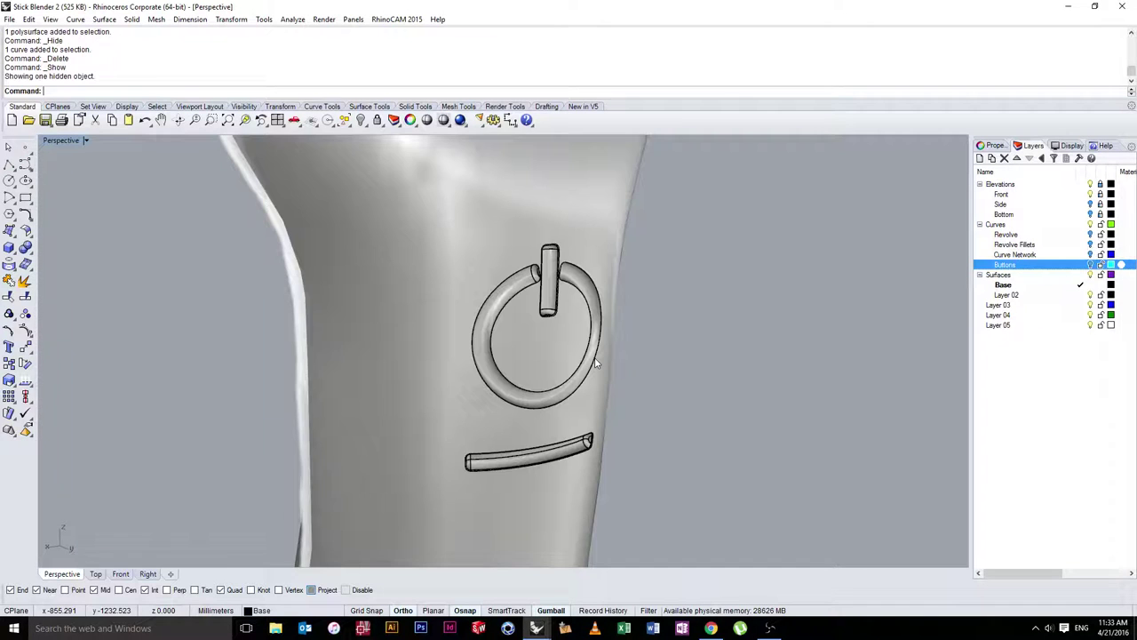
Start Duplicate Edge again and select the upper corner edge of the ring groove's left end
right_drag(594, 358, 311, 229)
click(78, 19)
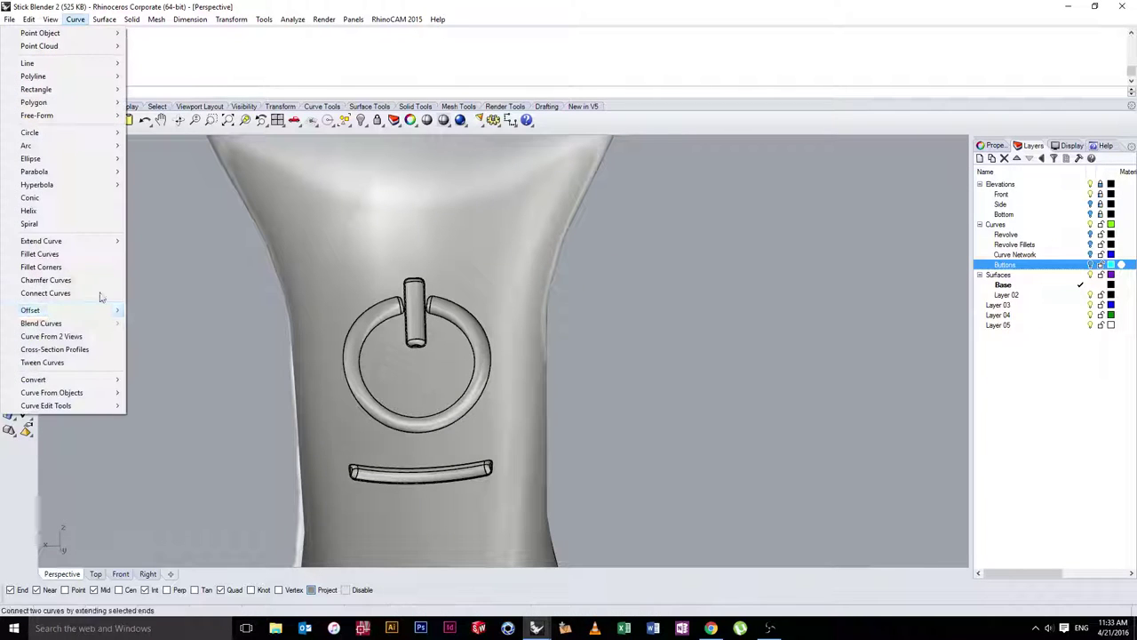
mouse_move(53, 392)
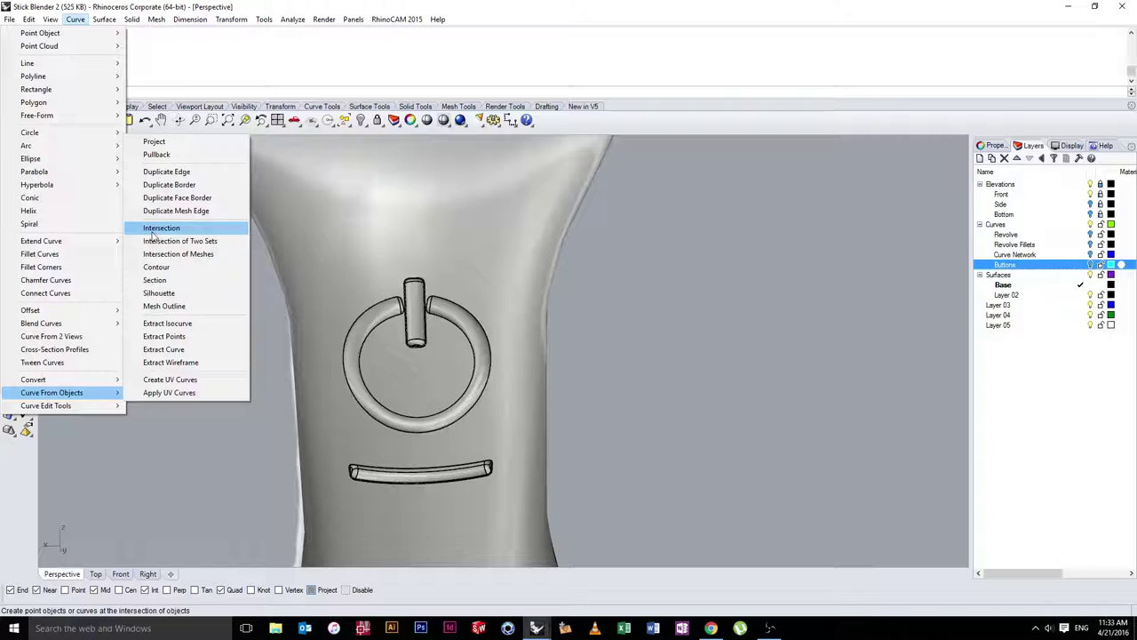
click(164, 170)
right_drag(367, 343, 430, 348)
scroll(463, 338, up, 20)
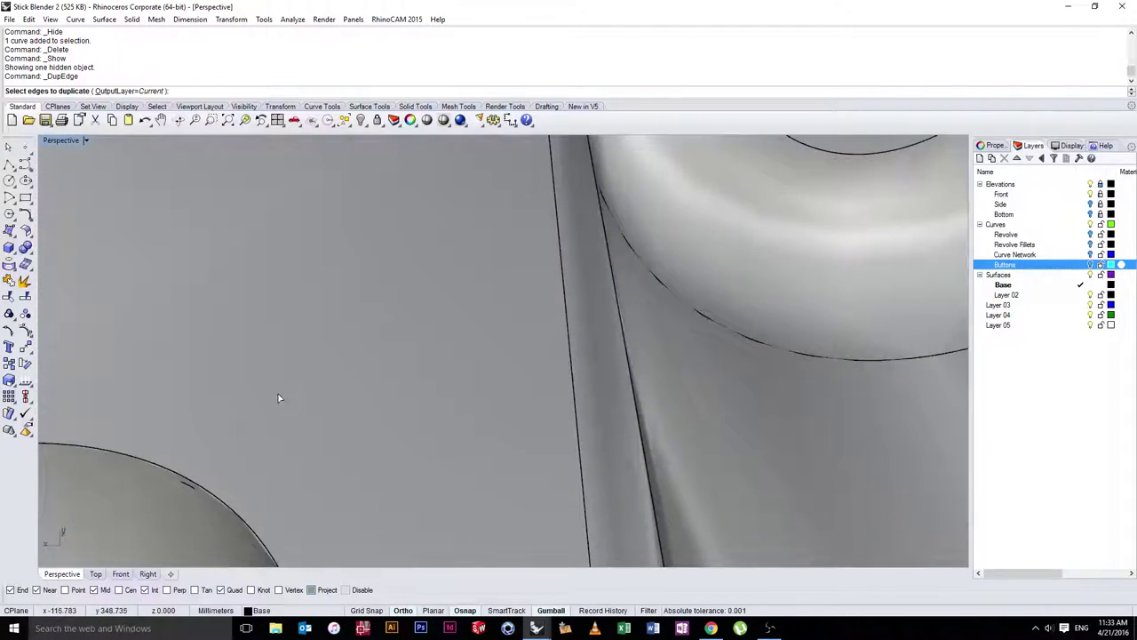
right_drag(278, 398, 297, 398)
click(430, 338)
right_drag(456, 347, 569, 243)
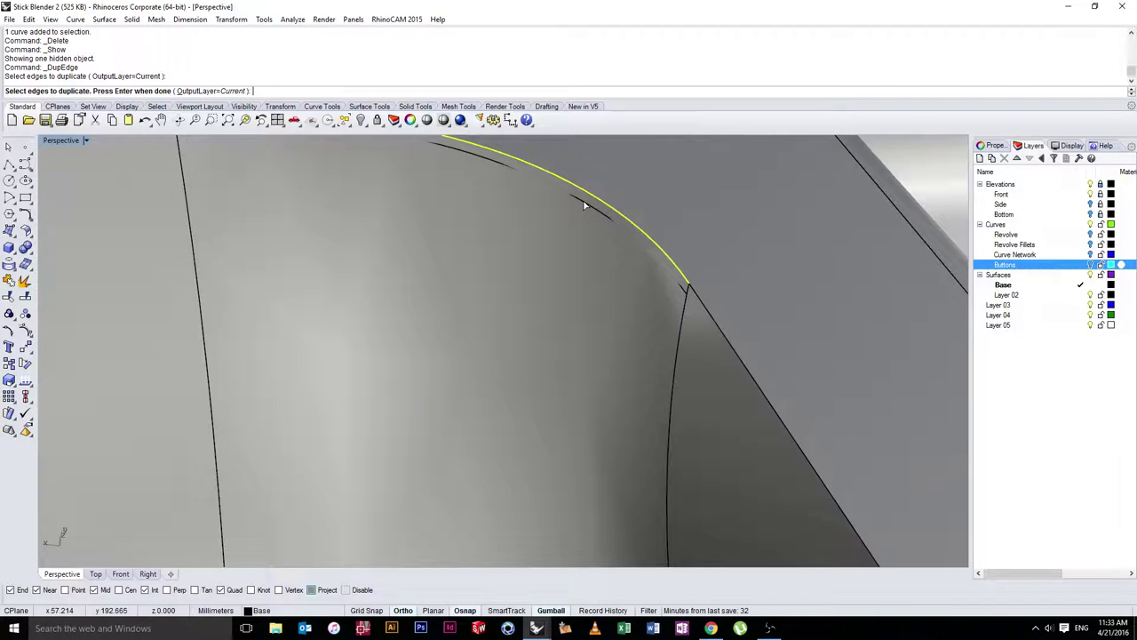
Add the left end's straight end edge and lower corner edge to the duplicate selection
scroll(699, 304, down, 5)
scroll(722, 333, up, 8)
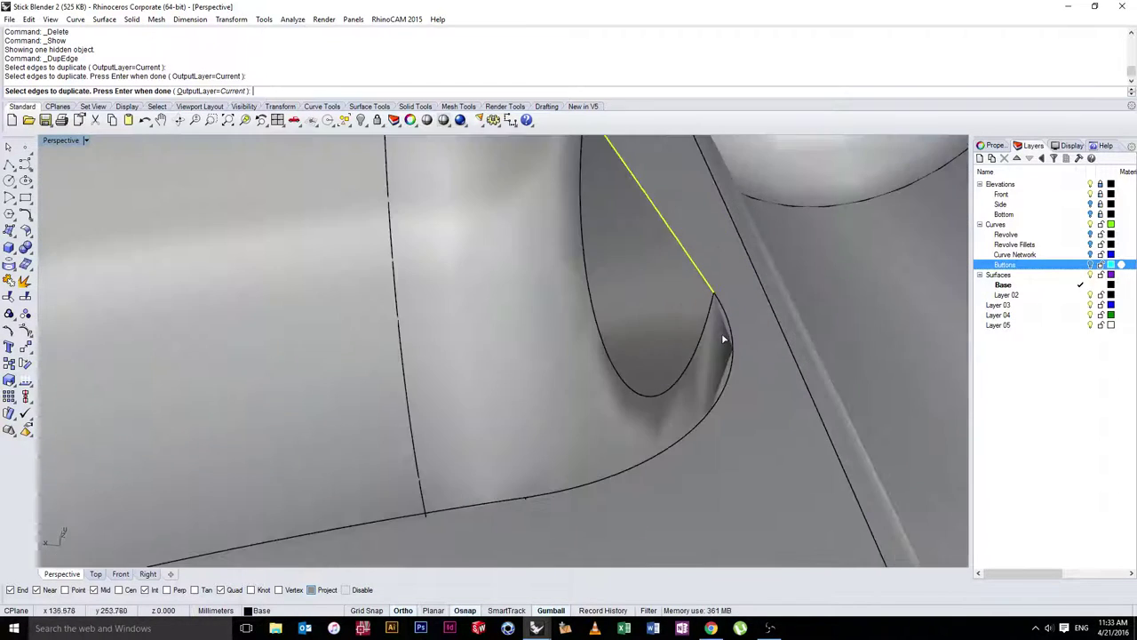
scroll(685, 329, down, 3)
click(690, 328)
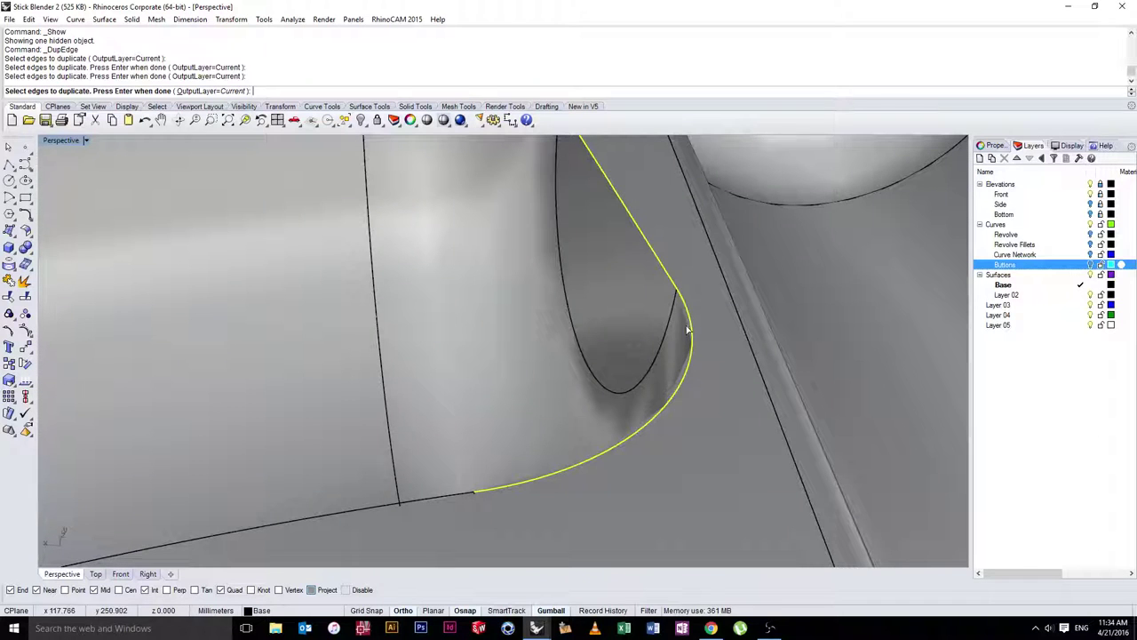
Add the ring groove's inner rim edge to the duplicate selection
scroll(442, 463, down, 10)
right_drag(393, 416, 539, 502)
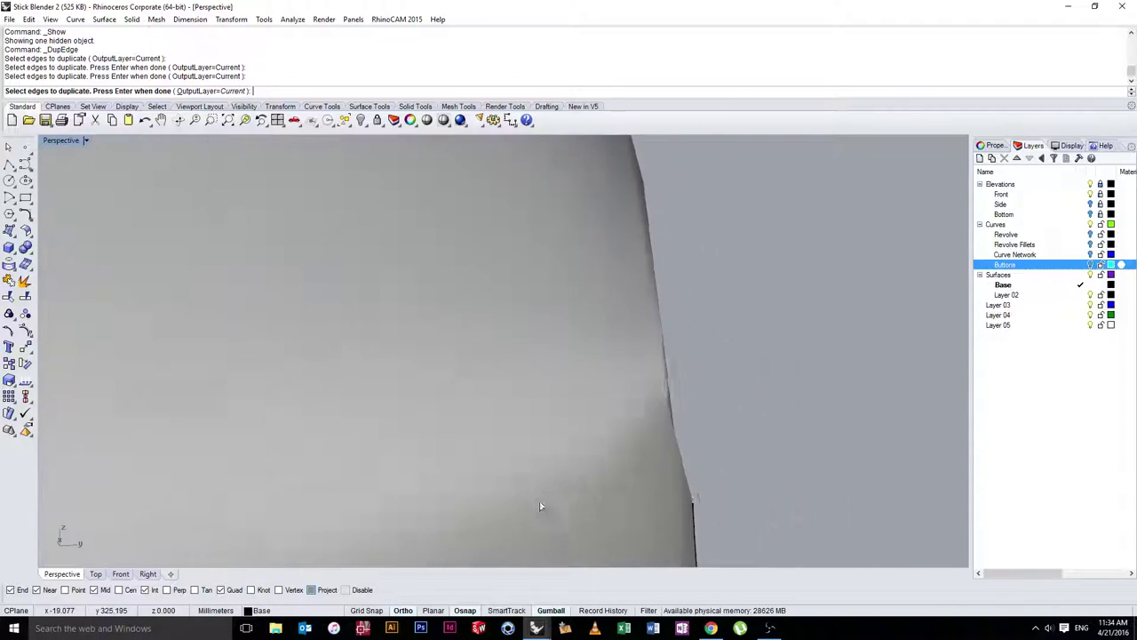
shift+right_drag(604, 489, 487, 185)
right_drag(550, 329, 484, 345)
scroll(483, 344, up, 12)
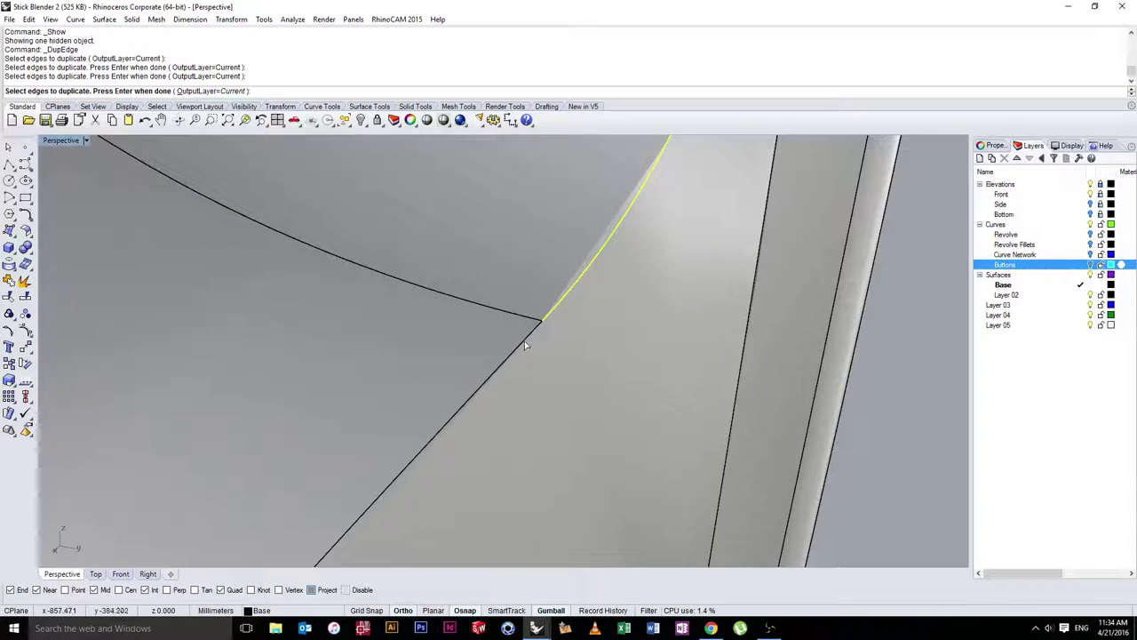
click(524, 345)
scroll(525, 346, down, 15)
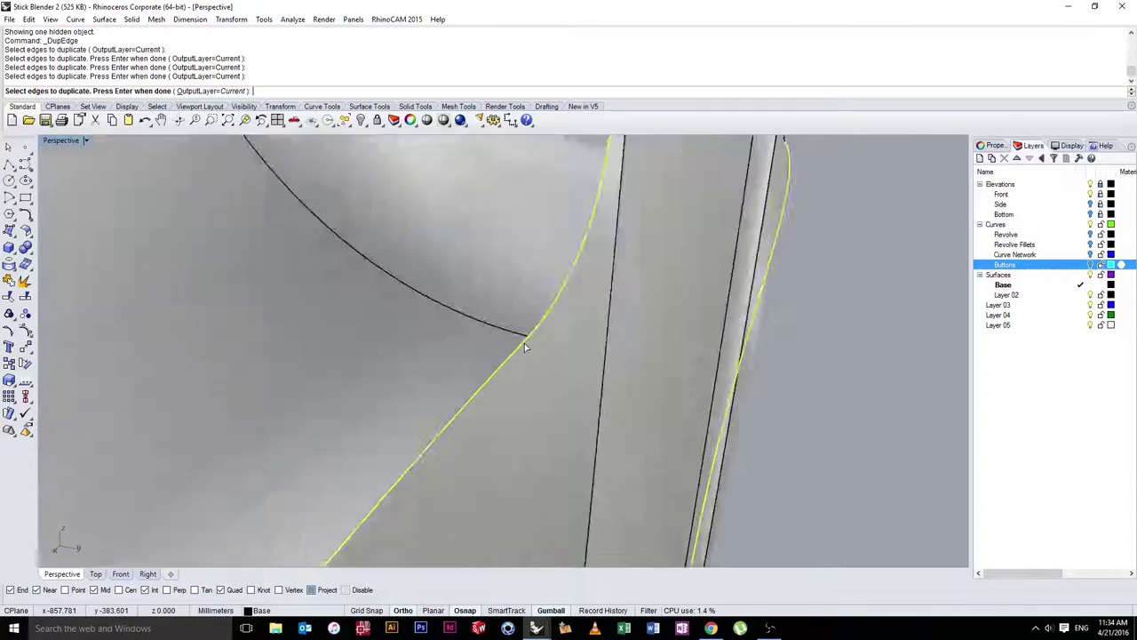
Add the ring groove's right end lower corner edge and straight end edge to the duplicate selection
right_drag(576, 361, 378, 381)
scroll(491, 358, up, 6)
scroll(515, 382, up, 5)
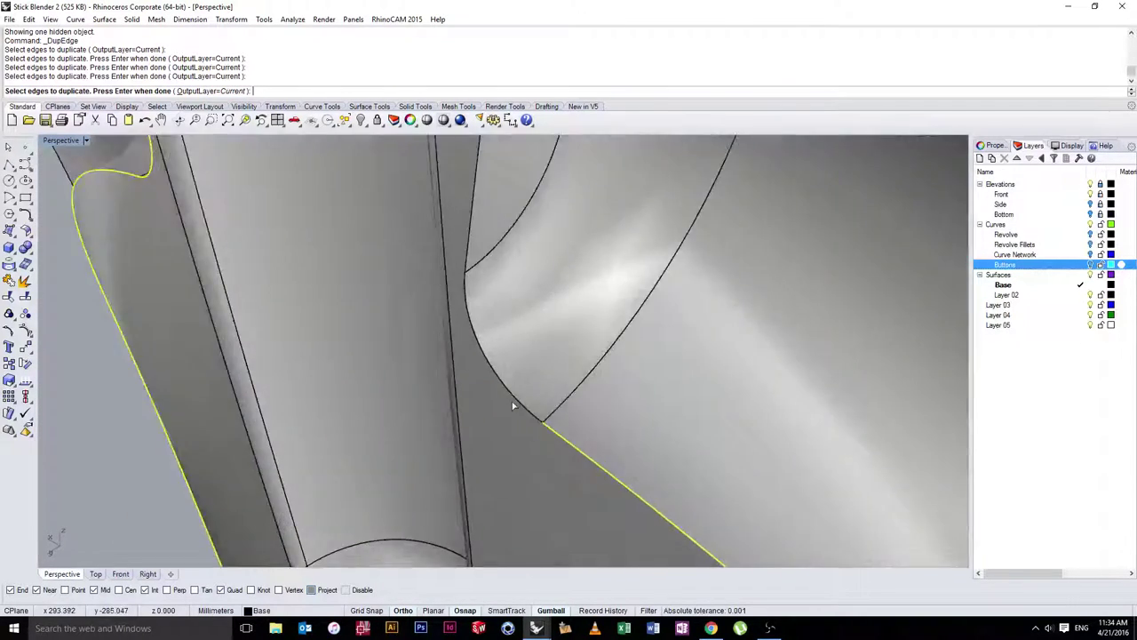
click(543, 411)
scroll(514, 325, down, 5)
right_drag(514, 326, 487, 225)
scroll(488, 226, up, 8)
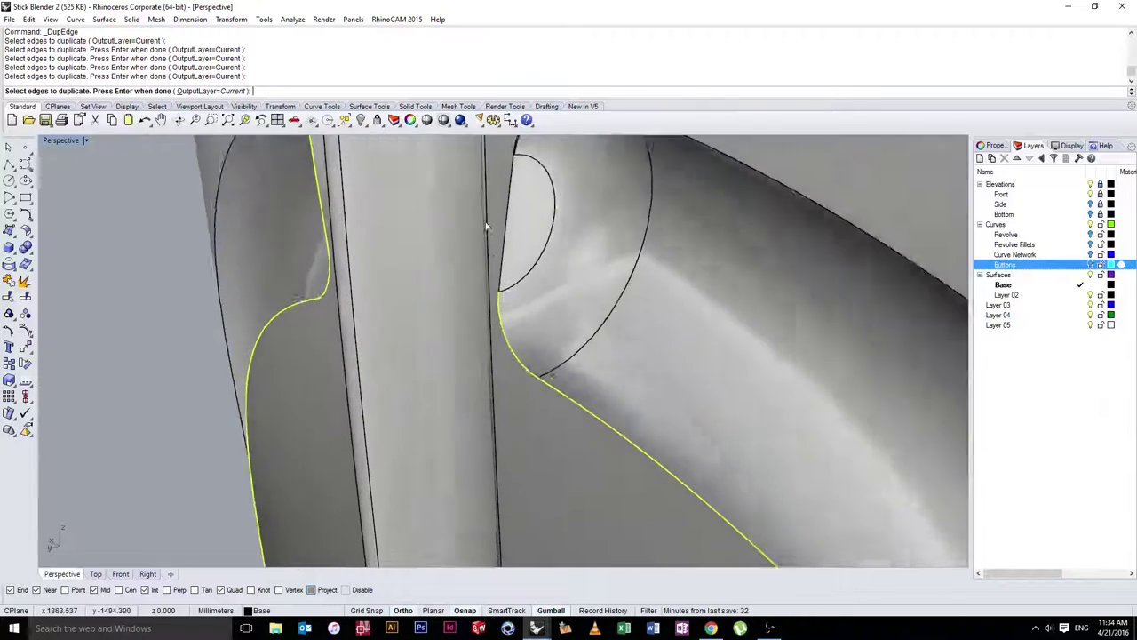
click(523, 233)
Add the right end's upper corner edge and the adjoining outer rim edge to the duplicate selection
scroll(521, 245, down, 9)
right_drag(684, 235, 554, 291)
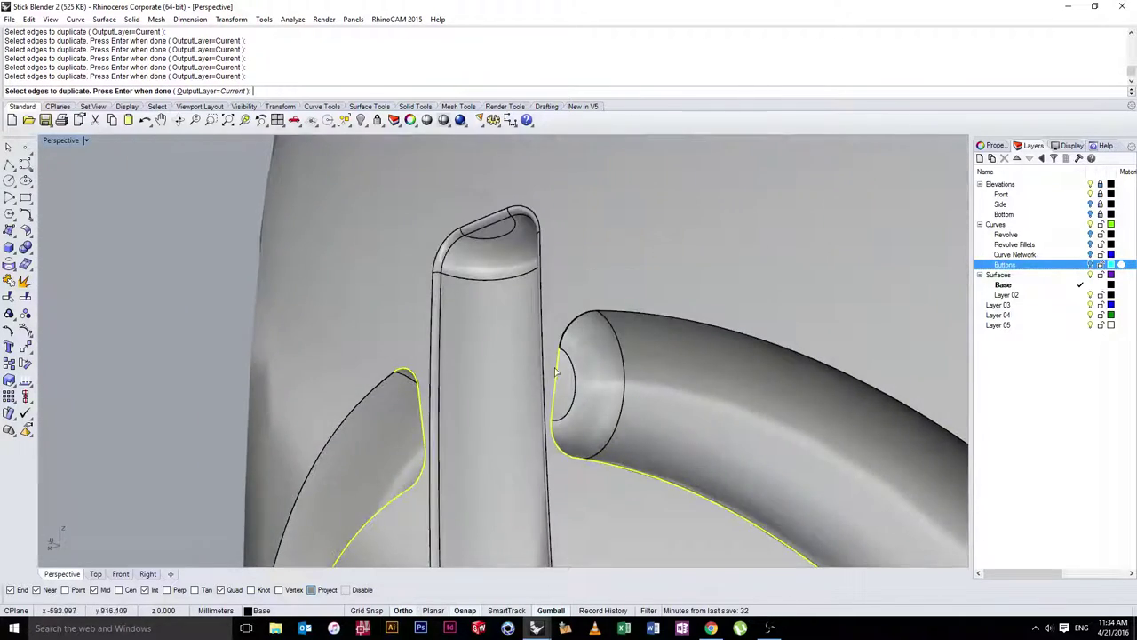
scroll(556, 293, up, 9)
click(554, 415)
right_drag(585, 411, 594, 269)
scroll(604, 284, up, 3)
click(596, 327)
click(636, 353)
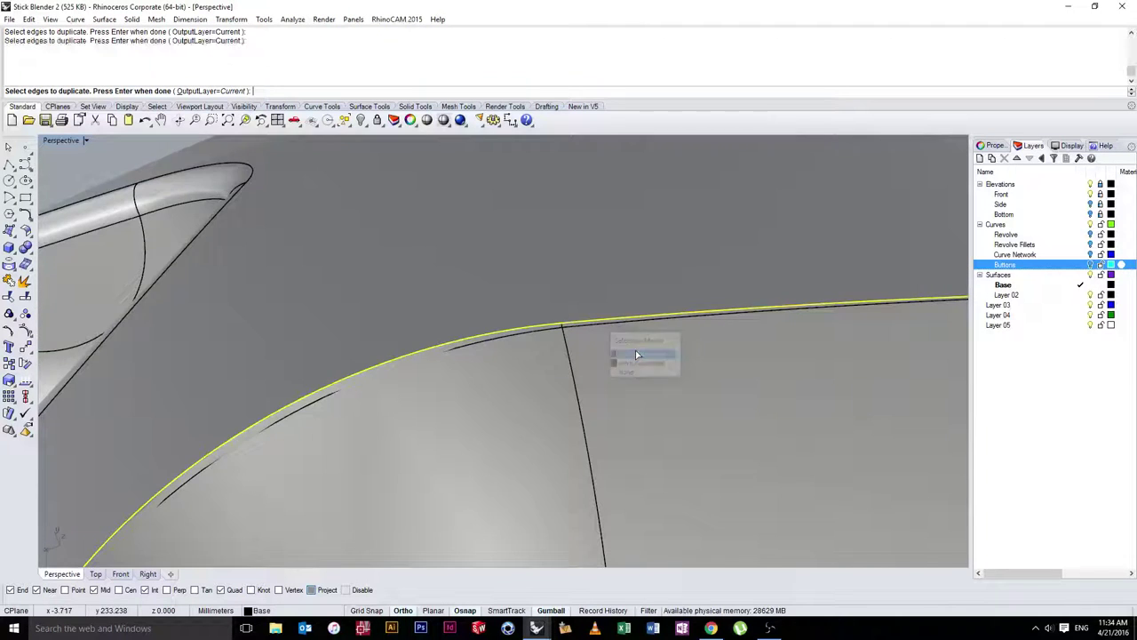
Add the next outer rim edge segment on the ring groove's right side to the duplicate selection
scroll(630, 349, down, 10)
right_drag(630, 349, 610, 360)
scroll(577, 347, up, 9)
scroll(579, 347, up, 12)
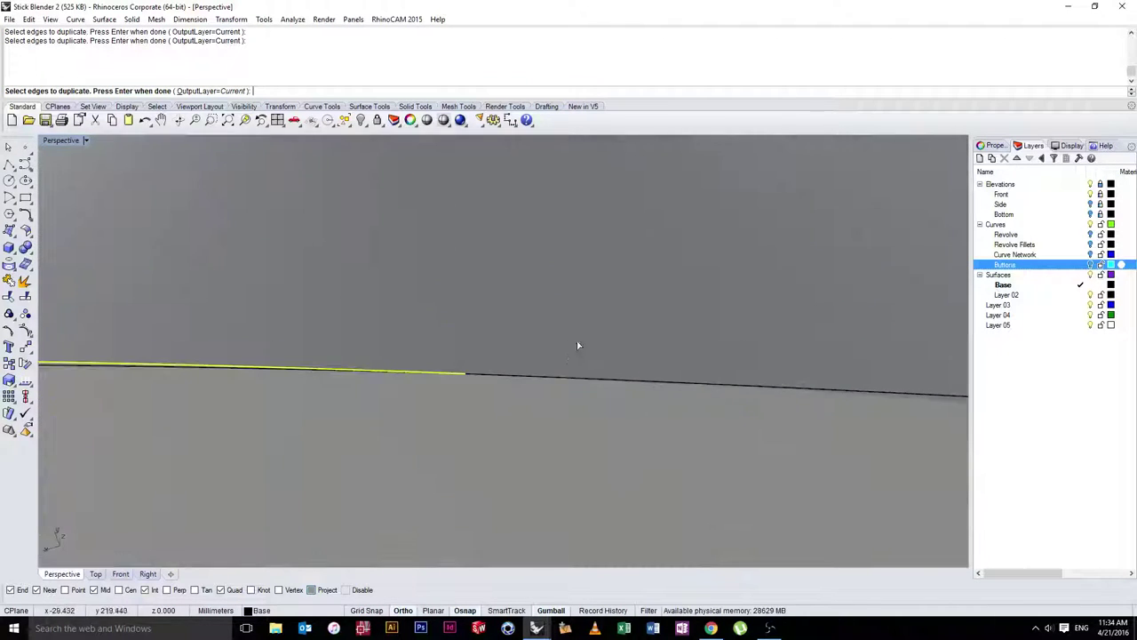
scroll(381, 424, down, 12)
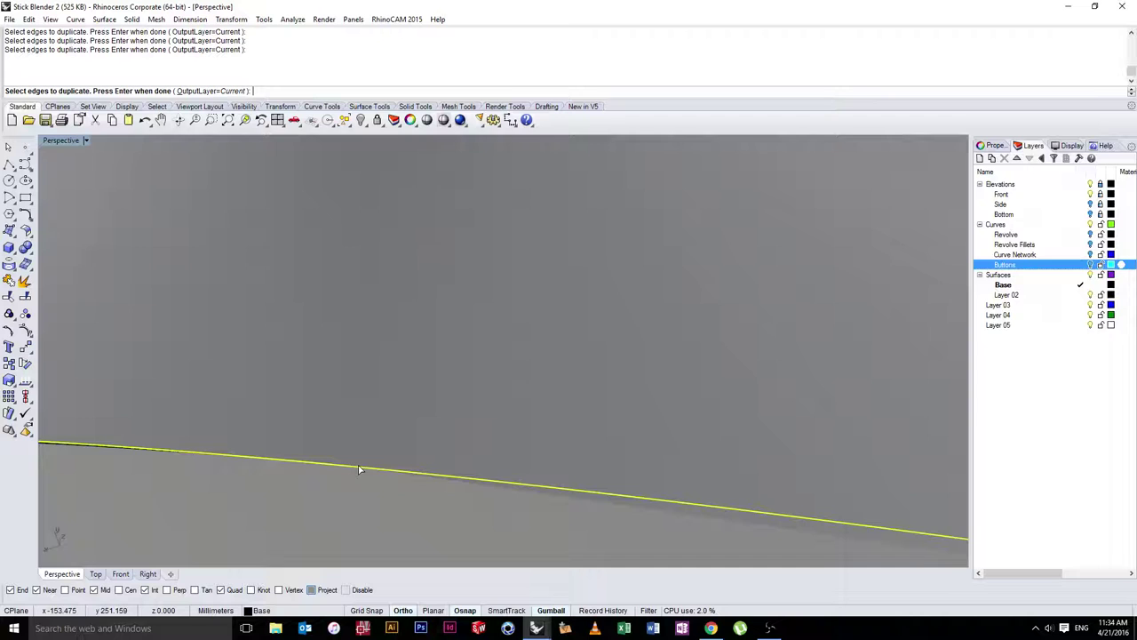
Add the outer rim edge along the bottom of the ring groove to the duplicate selection
scroll(396, 439, down, 14)
shift+right_drag(430, 490, 439, 513)
shift+right_drag(480, 555, 493, 452)
scroll(505, 441, up, 18)
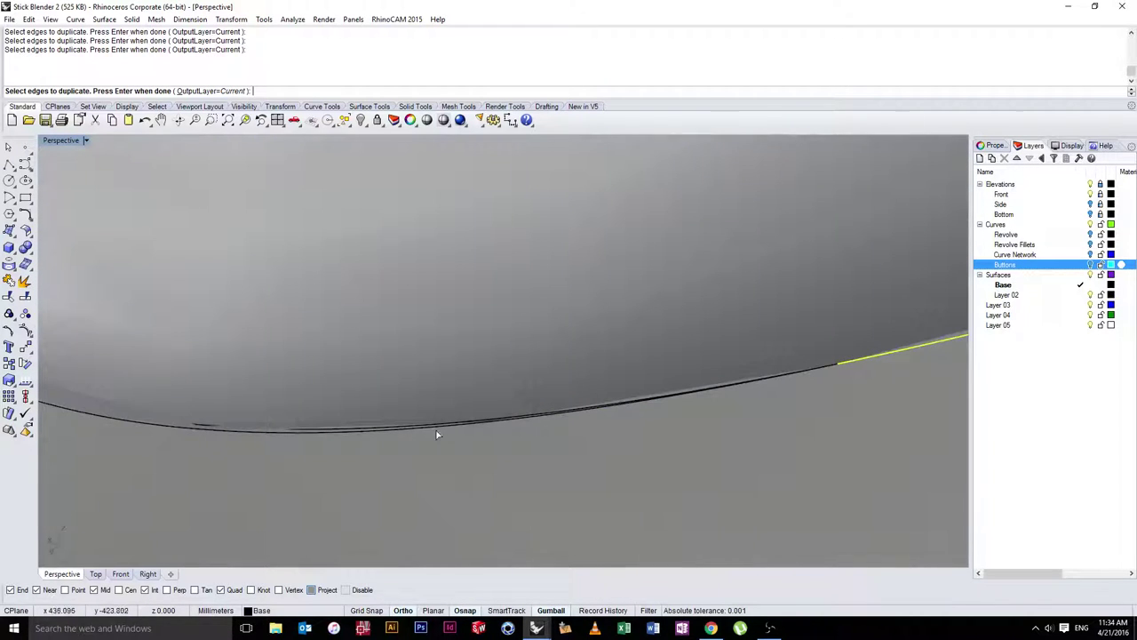
scroll(353, 435, up, 7)
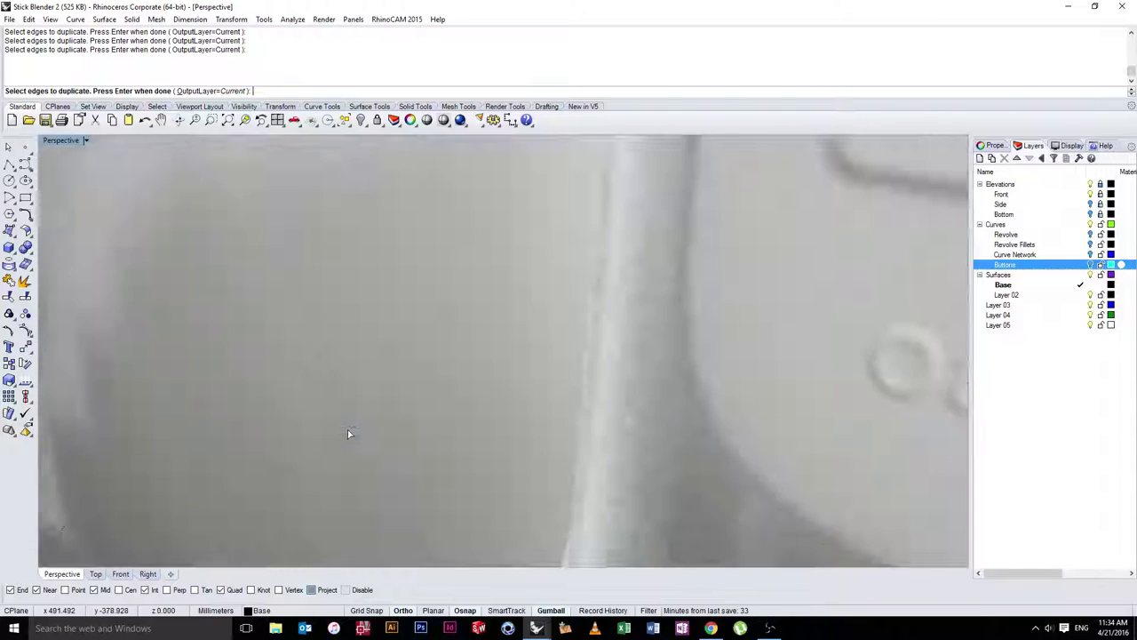
scroll(348, 431, down, 3)
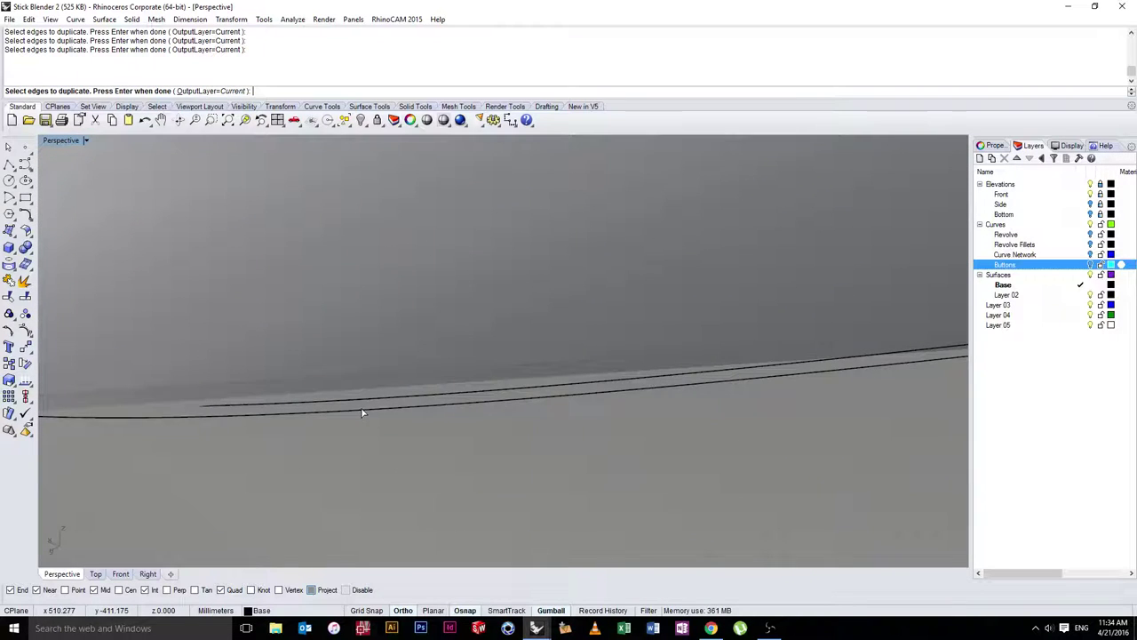
click(361, 411)
Add the left side's outer rim edge and the last short rim edge beside the left end to the selection
scroll(363, 414, down, 10)
right_drag(305, 394, 546, 448)
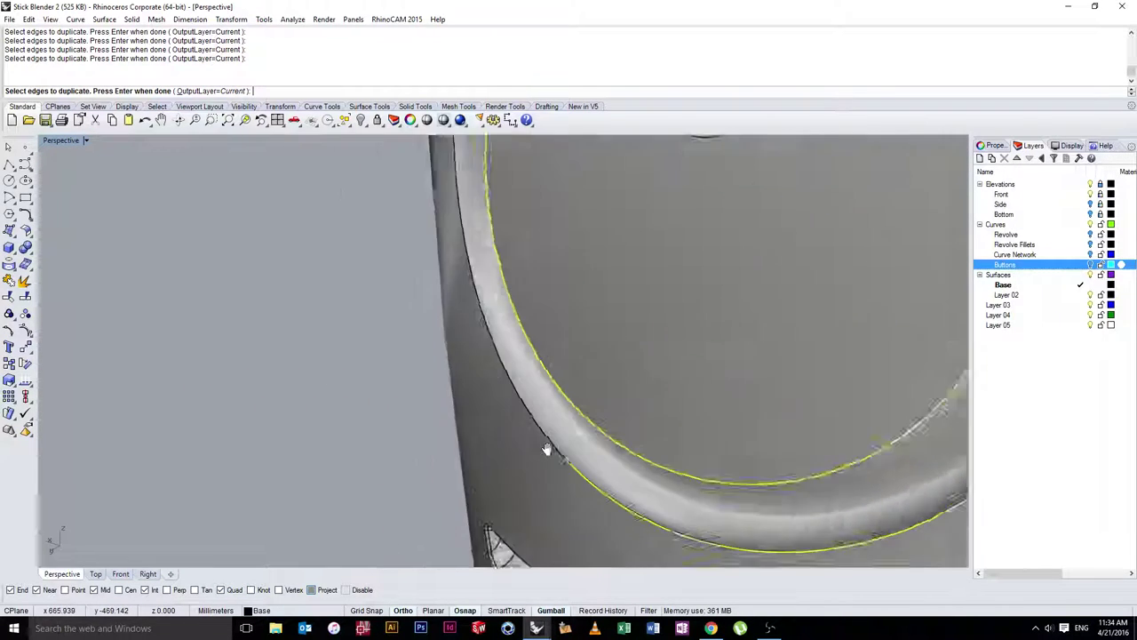
scroll(604, 495, up, 8)
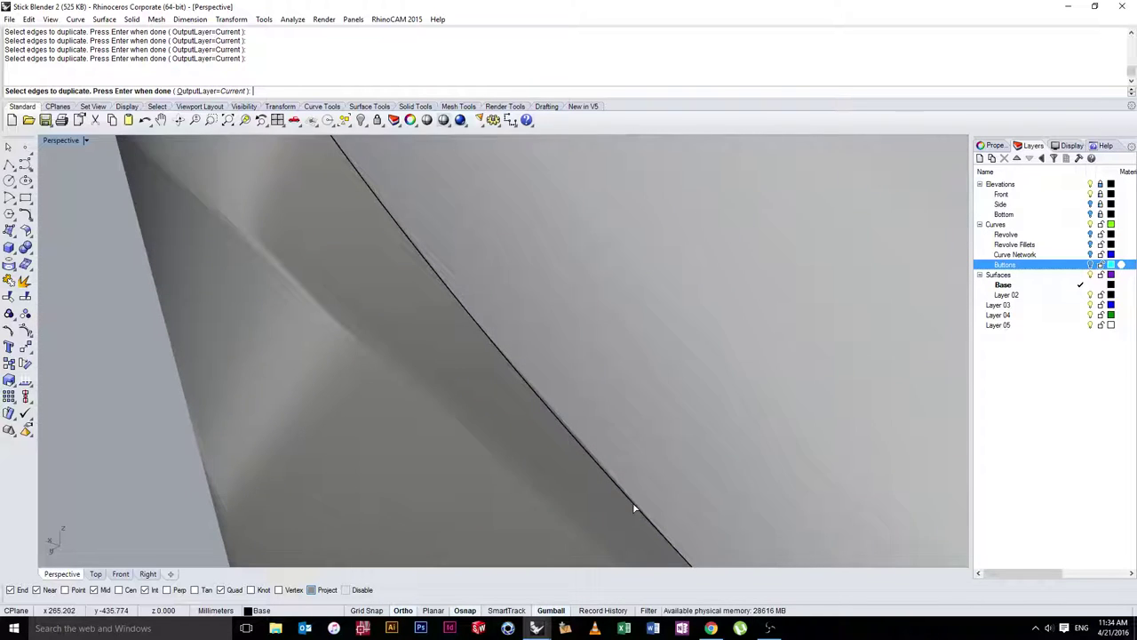
scroll(629, 504, up, 2)
scroll(627, 498, down, 8)
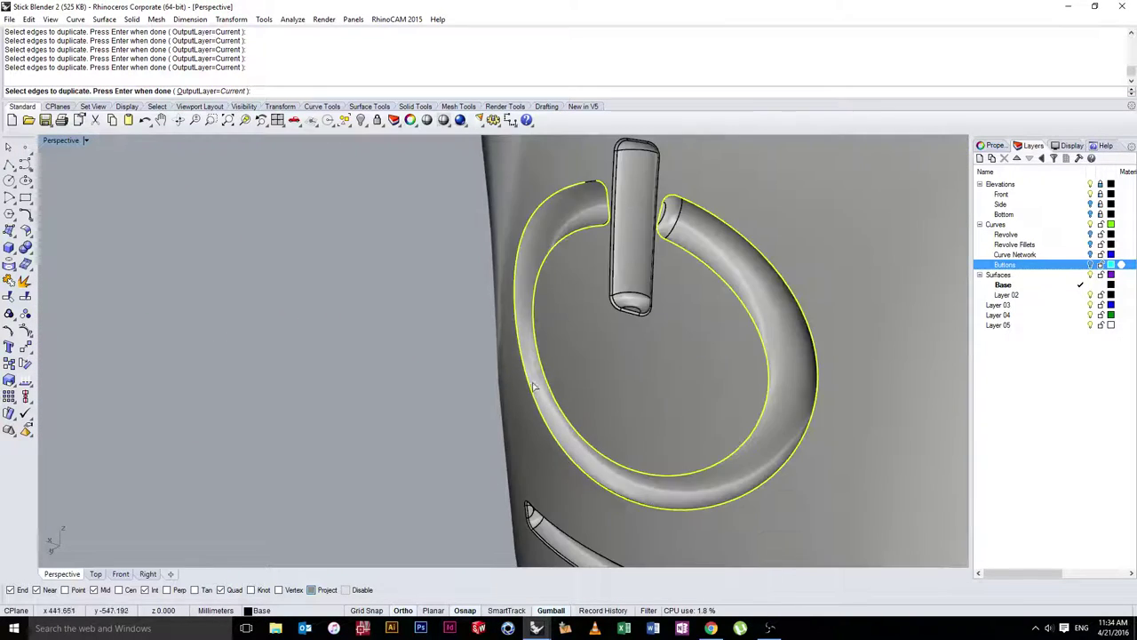
right_drag(533, 387, 566, 289)
scroll(566, 289, up, 8)
scroll(565, 289, up, 8)
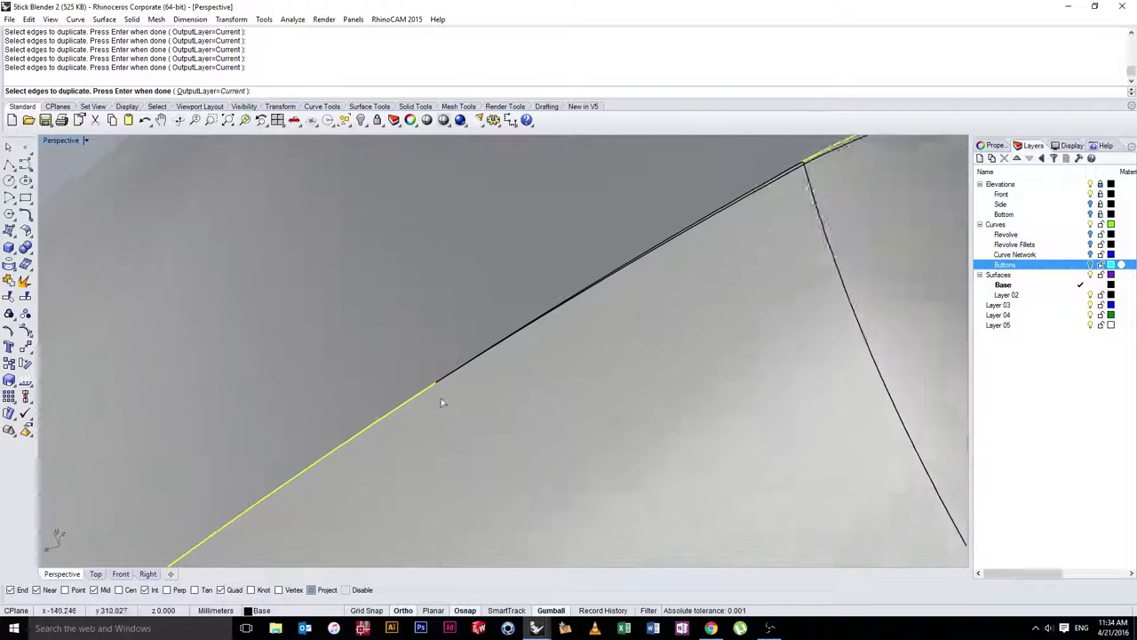
scroll(742, 240, down, 3)
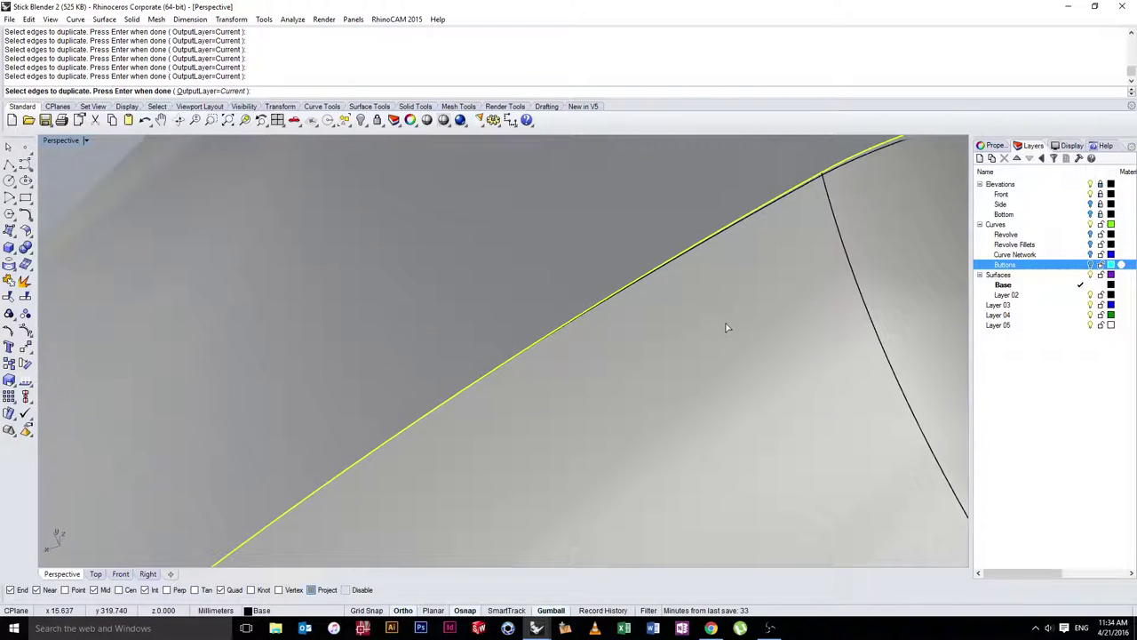
Duplicate the selected rim edges, join the curves into one, and deselect the result
key(Return)
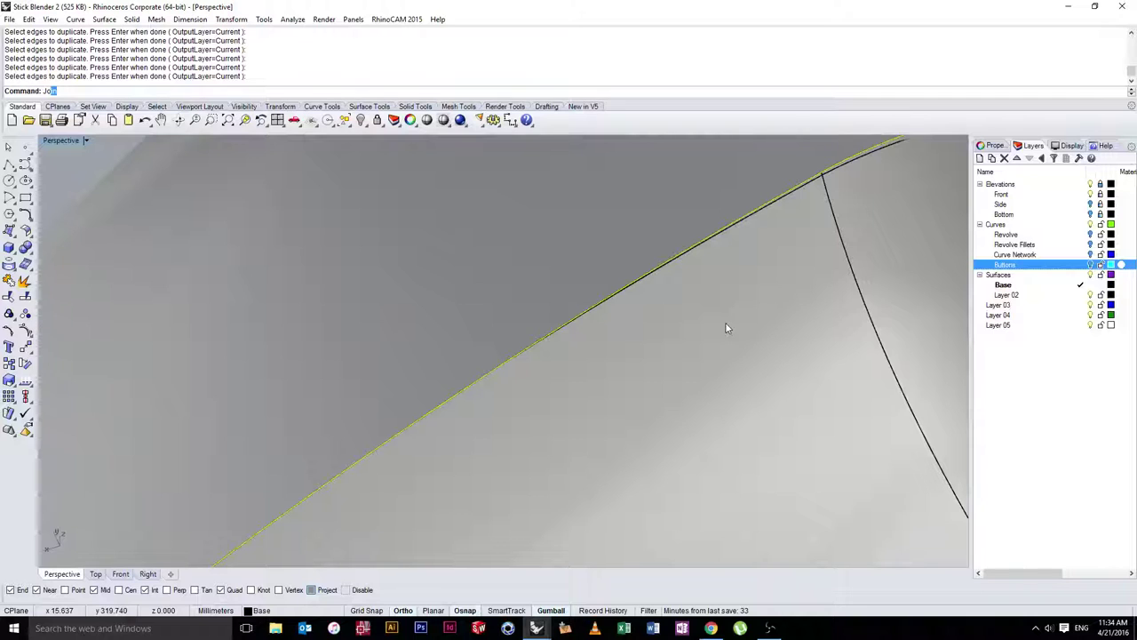
text(Jo)
key(Return)
scroll(363, 225, down, 3)
click(76, 83)
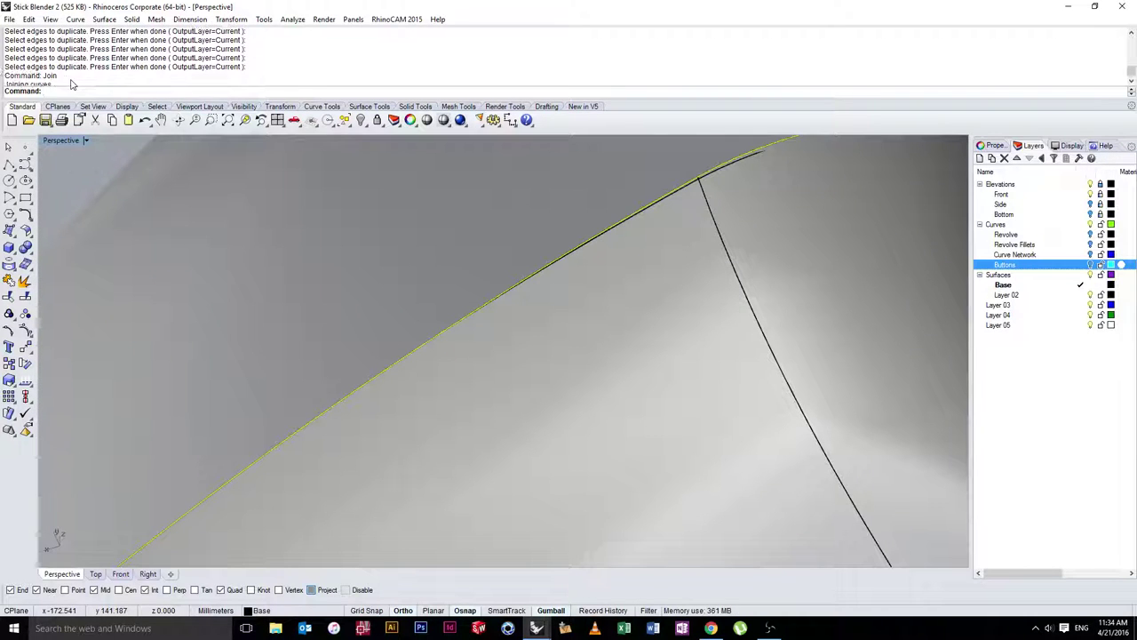
scroll(437, 269, down, 12)
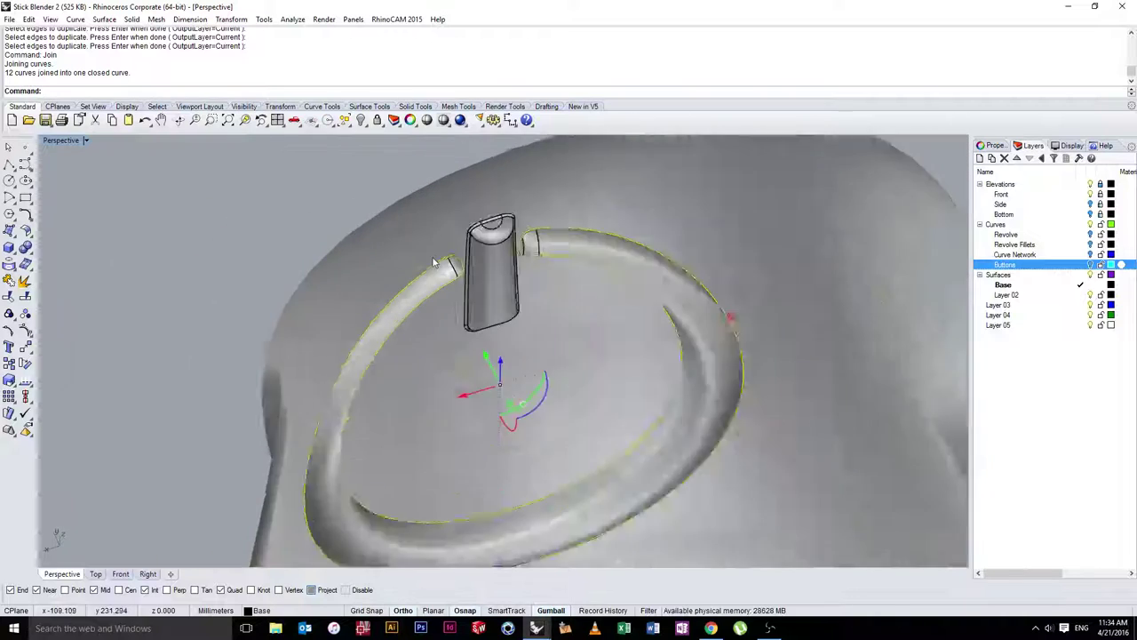
right_drag(436, 263, 460, 398)
click(214, 314)
right_drag(213, 315, 254, 329)
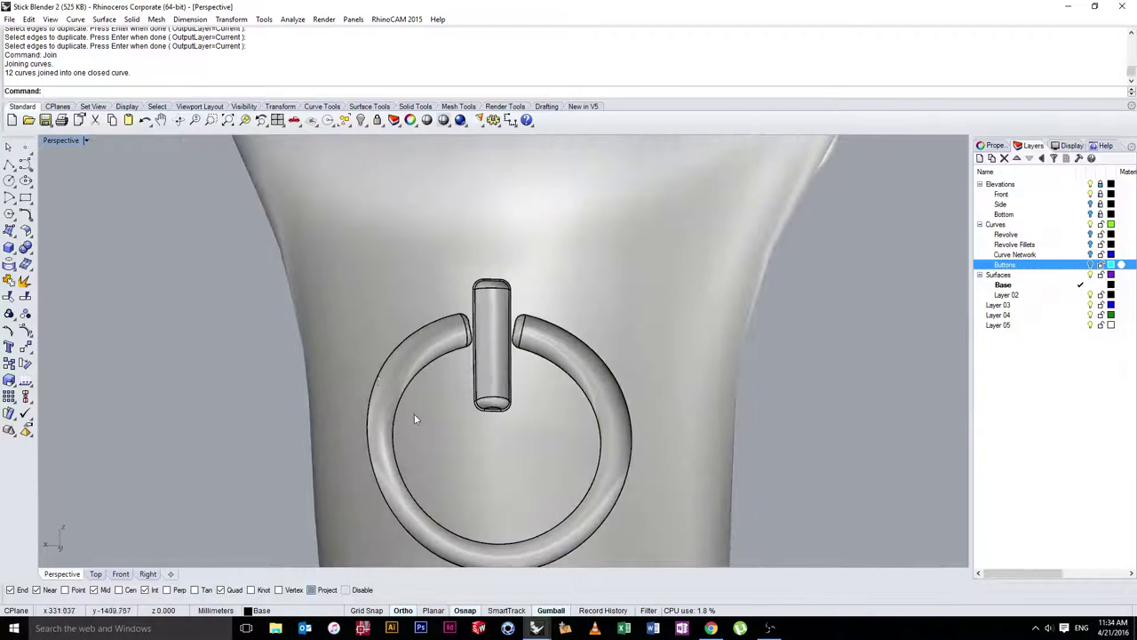
Hide the blender body to check the joined rim curve, and show the body again
click(414, 415)
key(ctrl+h)
right_drag(415, 414, 218, 239)
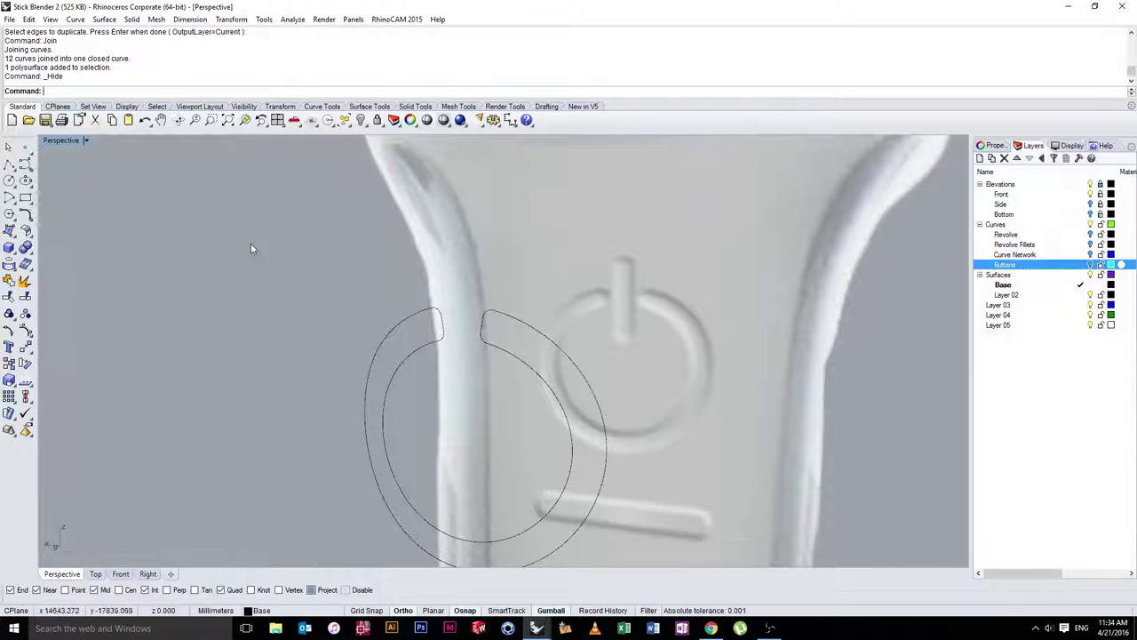
key(ctrl+alt+h)
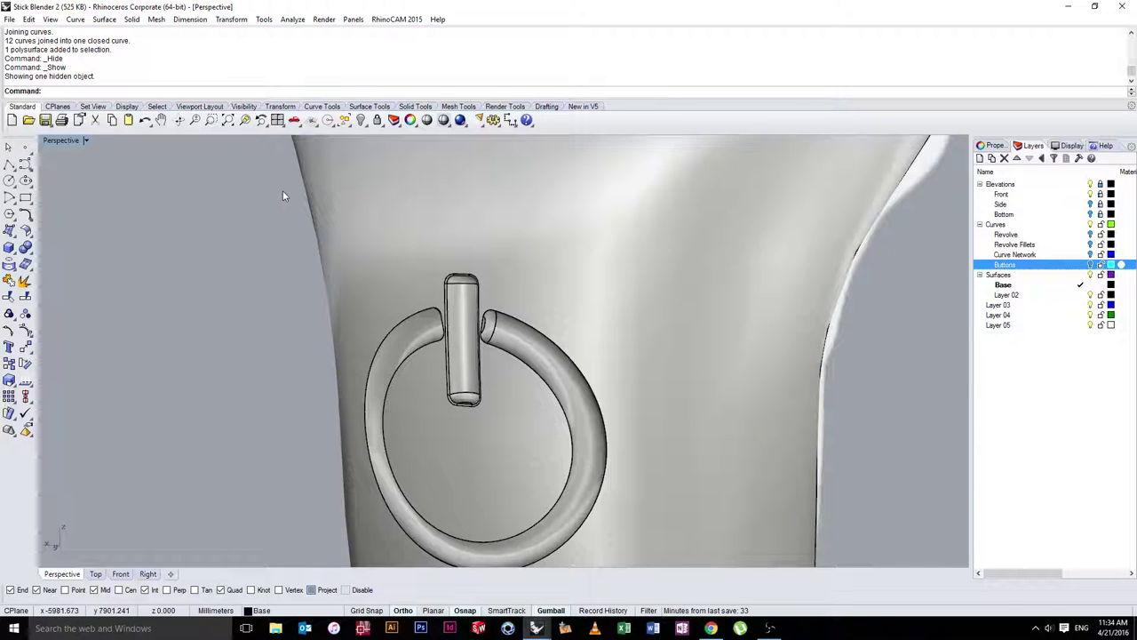
Hide the blender body, leaving the joined ring rim curve on display
key(ctrl+h)
click(441, 209)
key(ctrl+h)
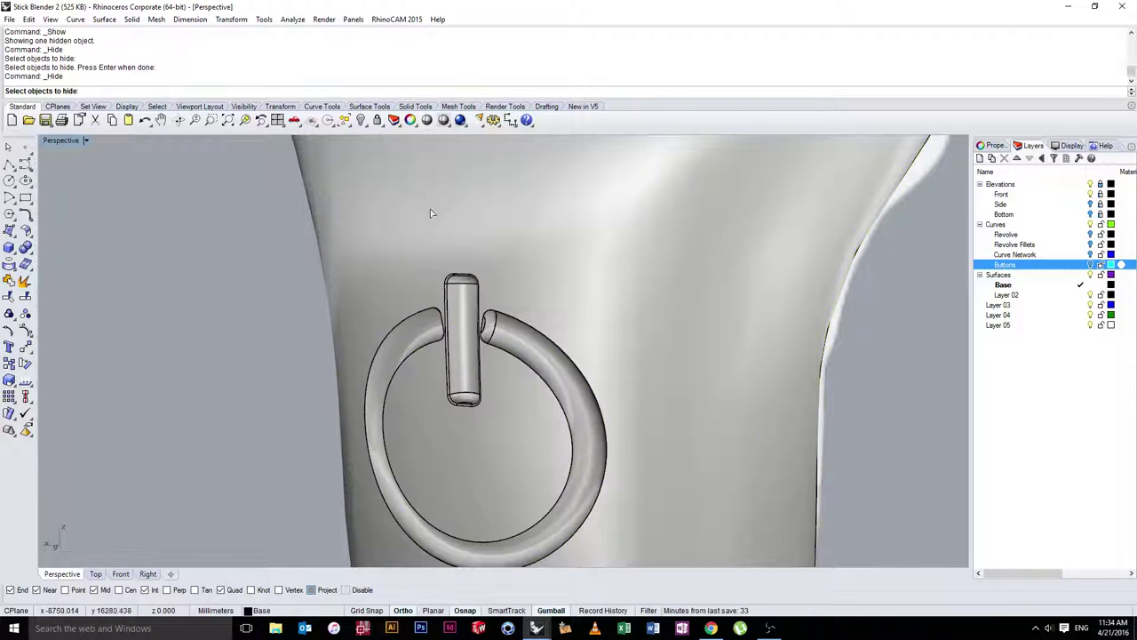
click(466, 246)
key(Return)
key(Return)
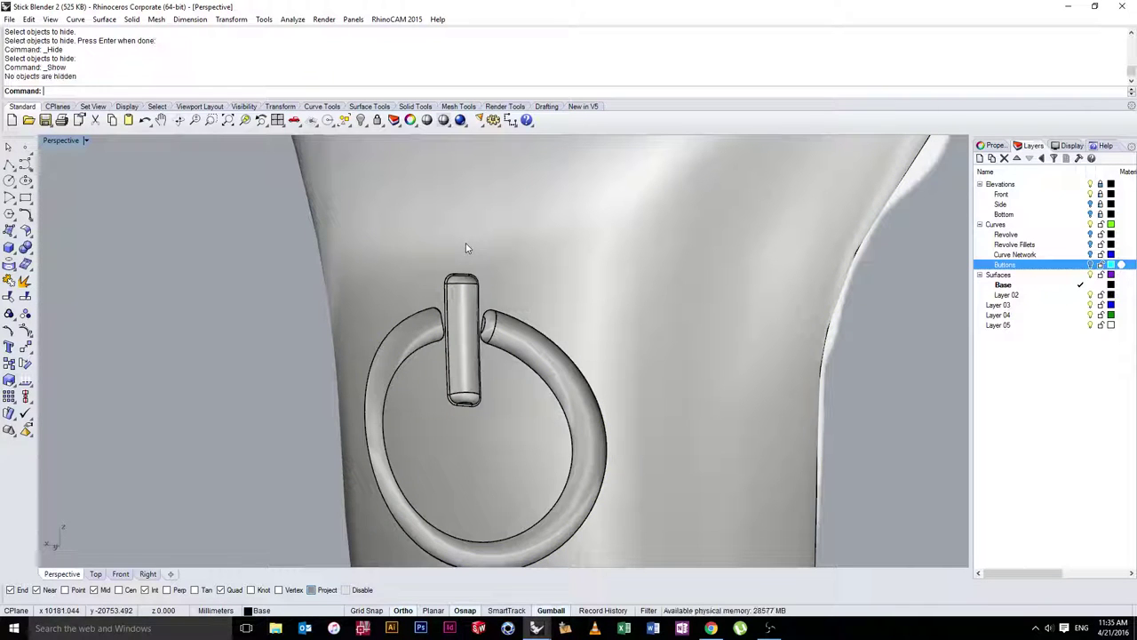
click(436, 278)
key(ctrl+h)
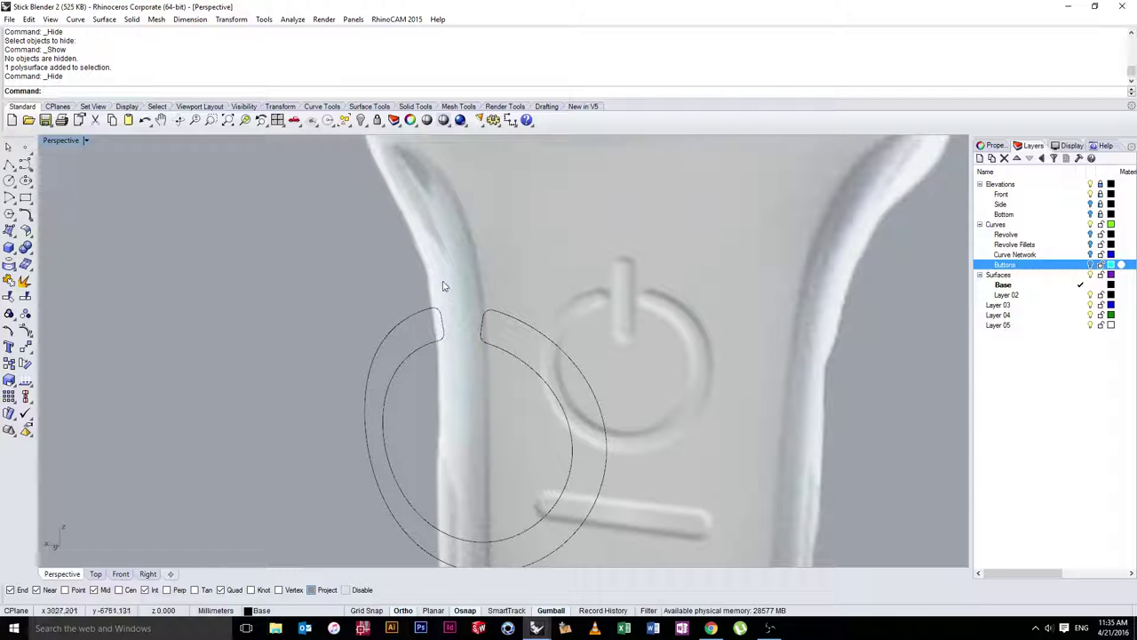
click(104, 21)
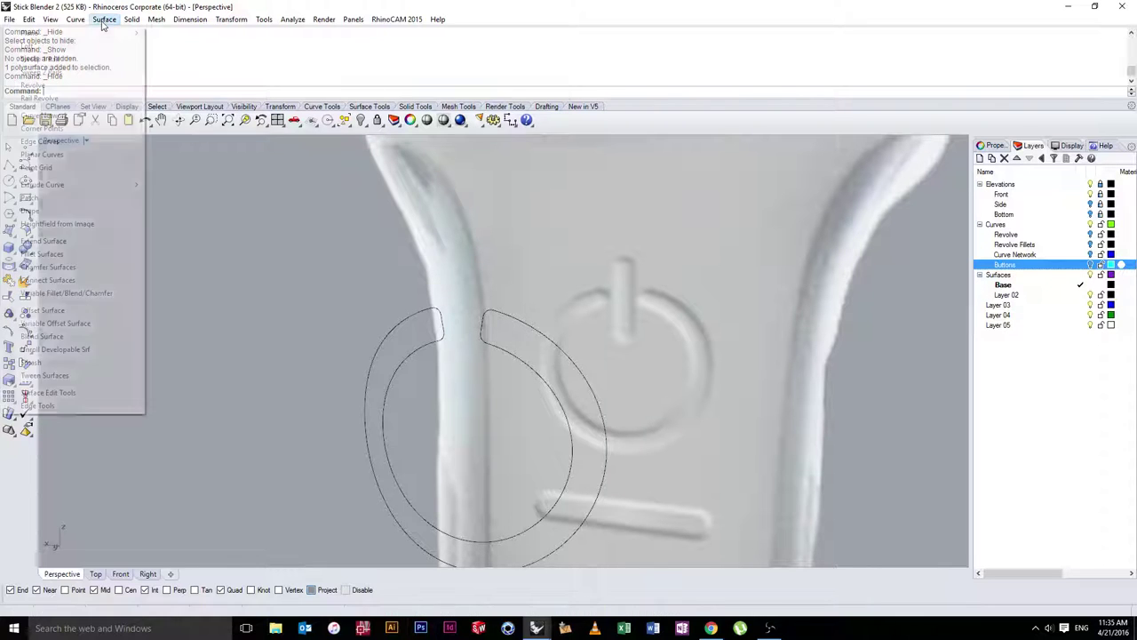
click(52, 193)
click(15, 183)
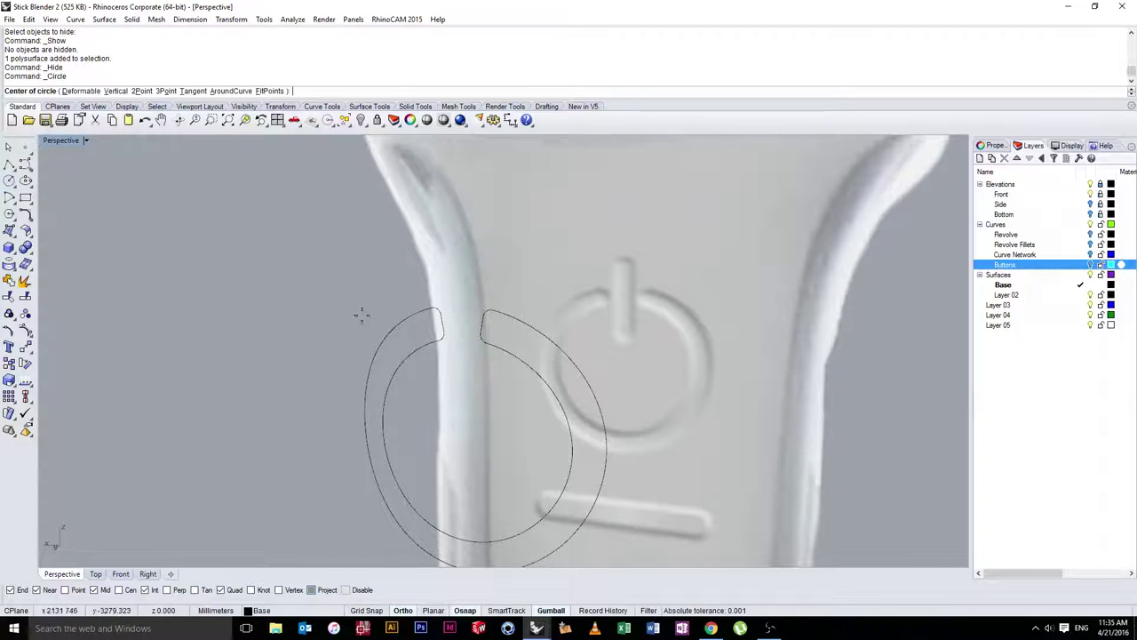
scroll(414, 340, up, 6)
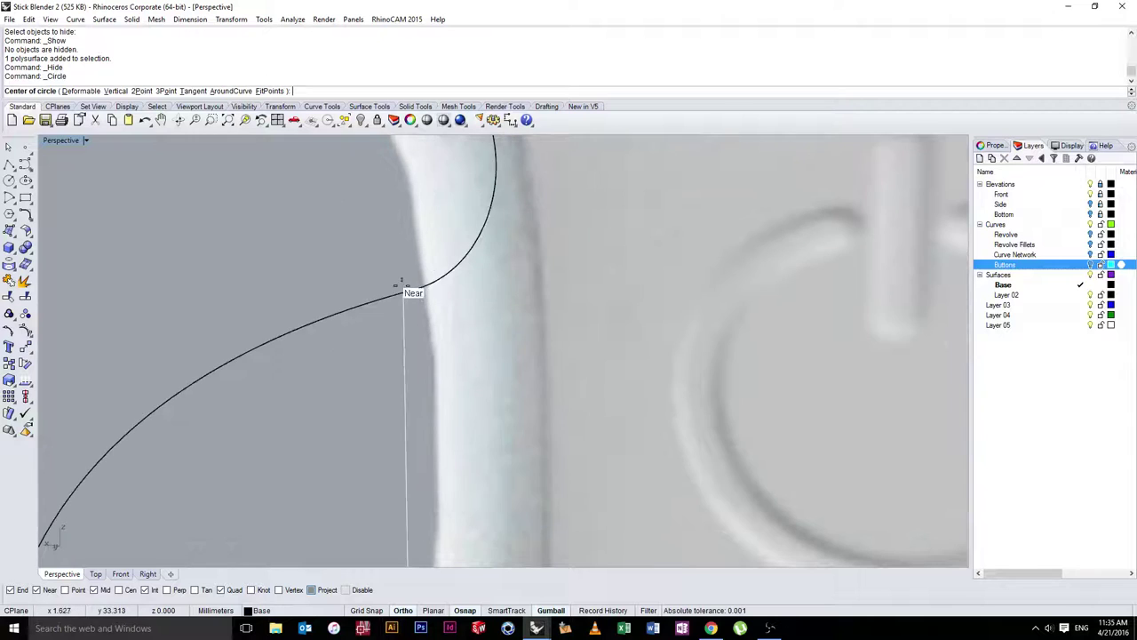
key(Escape)
right_click(393, 297)
click(391, 296)
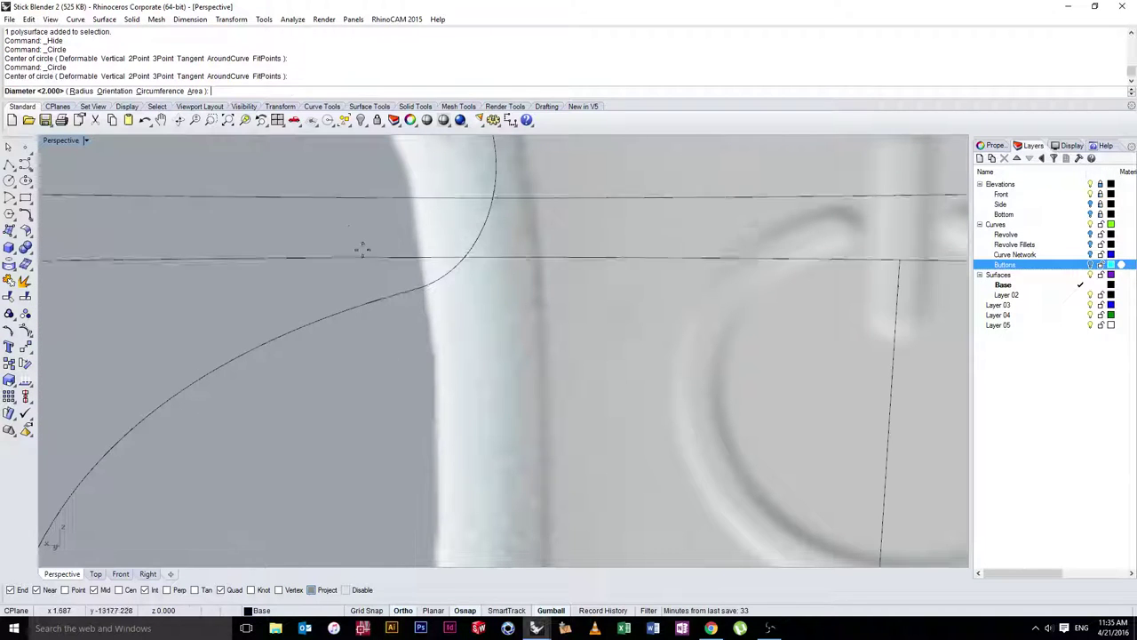
key(Escape)
Draw a 0.8 mm diameter circle around the rim curve near the ring's left end, and undo it
right_click(185, 230)
click(222, 92)
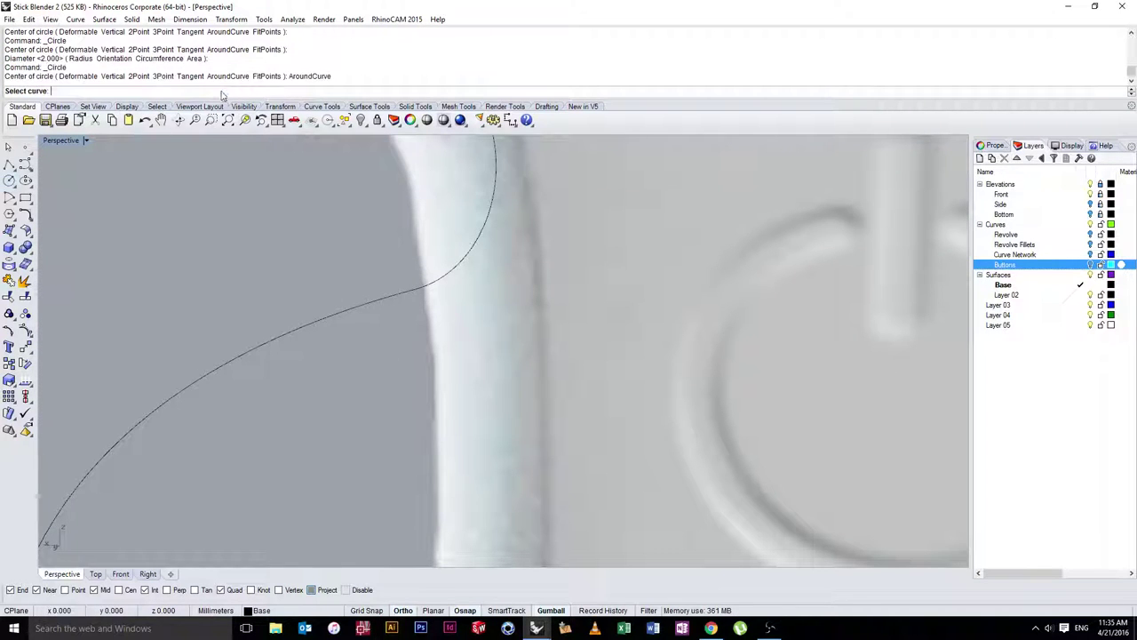
click(355, 297)
click(355, 306)
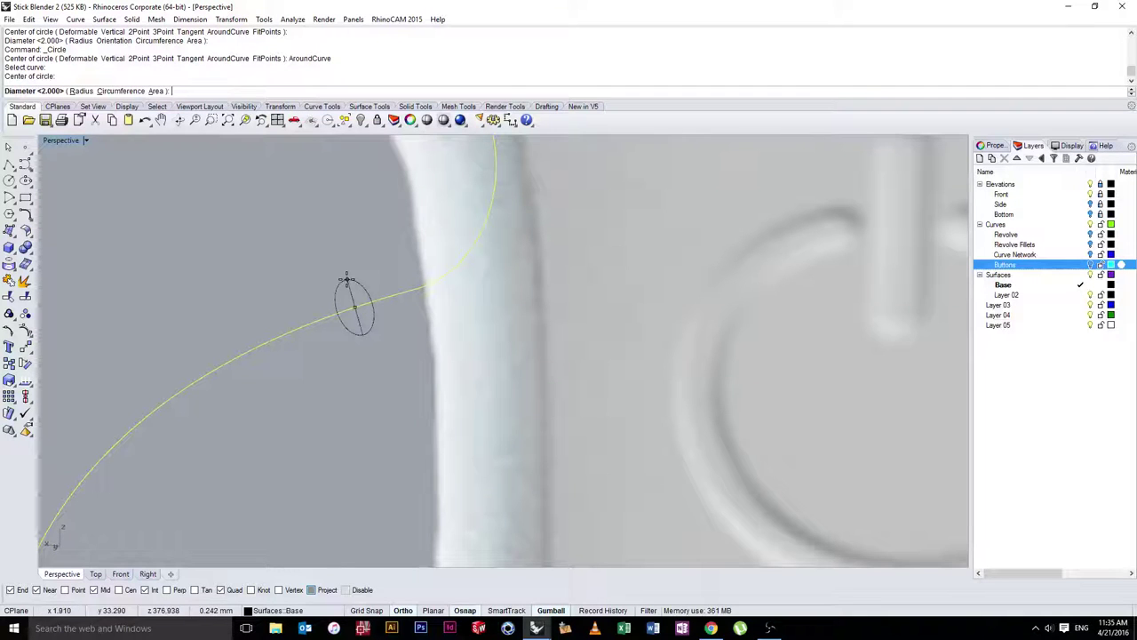
text(.8)
key(Return)
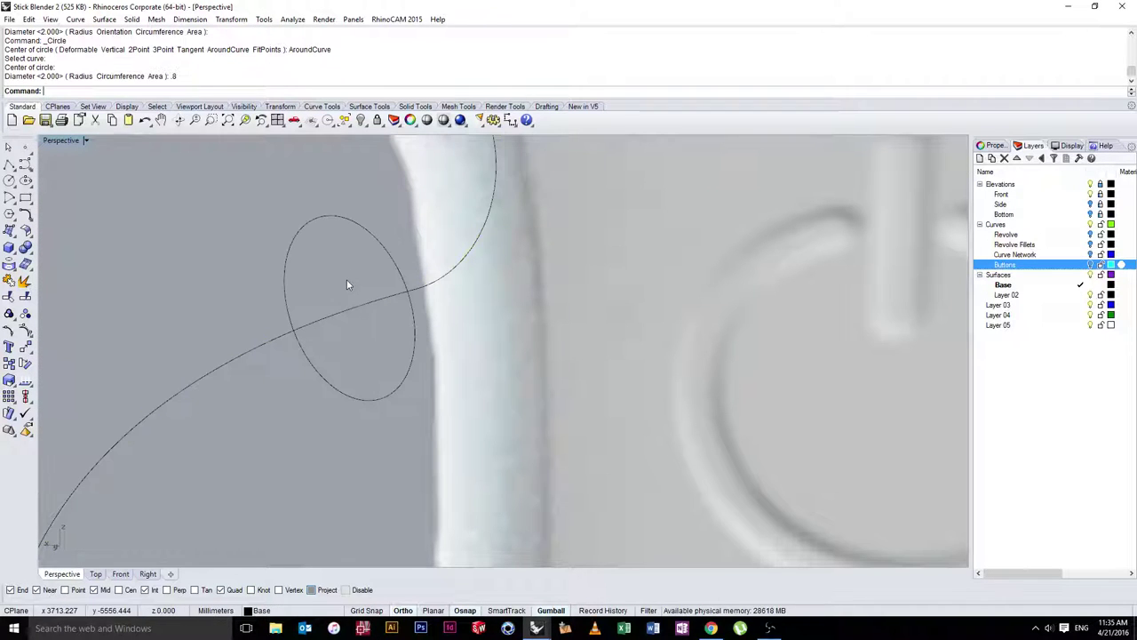
key(ctrl+z)
Draw a circle around the rim curve with a 0.08 mm diameter, centred on the inner rim near the left end
key(Return)
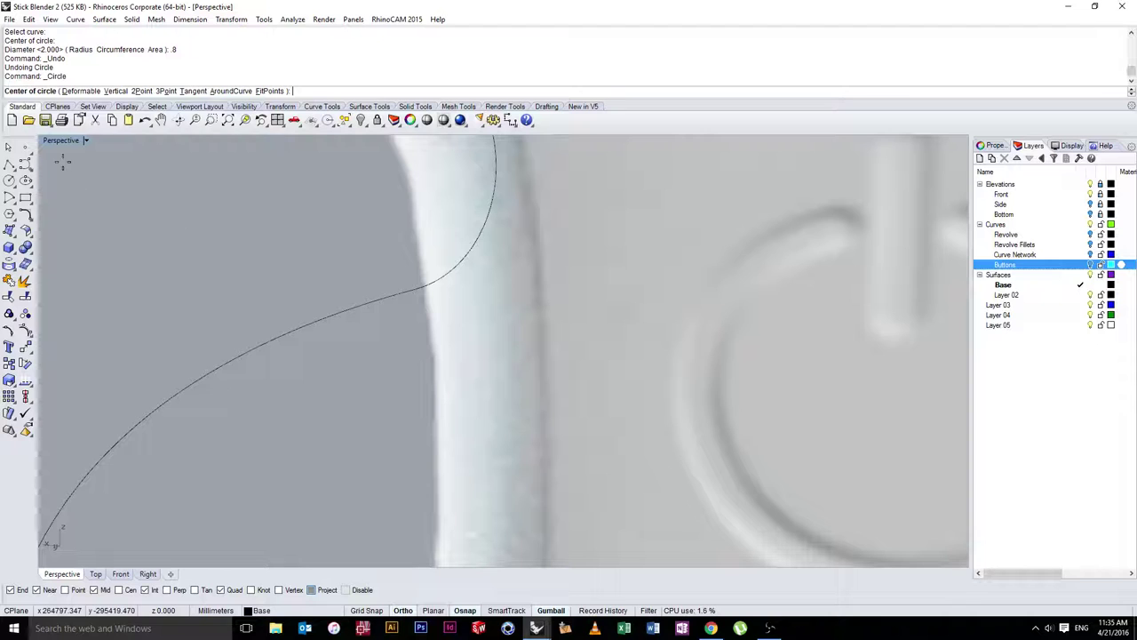
click(230, 91)
click(376, 293)
click(381, 299)
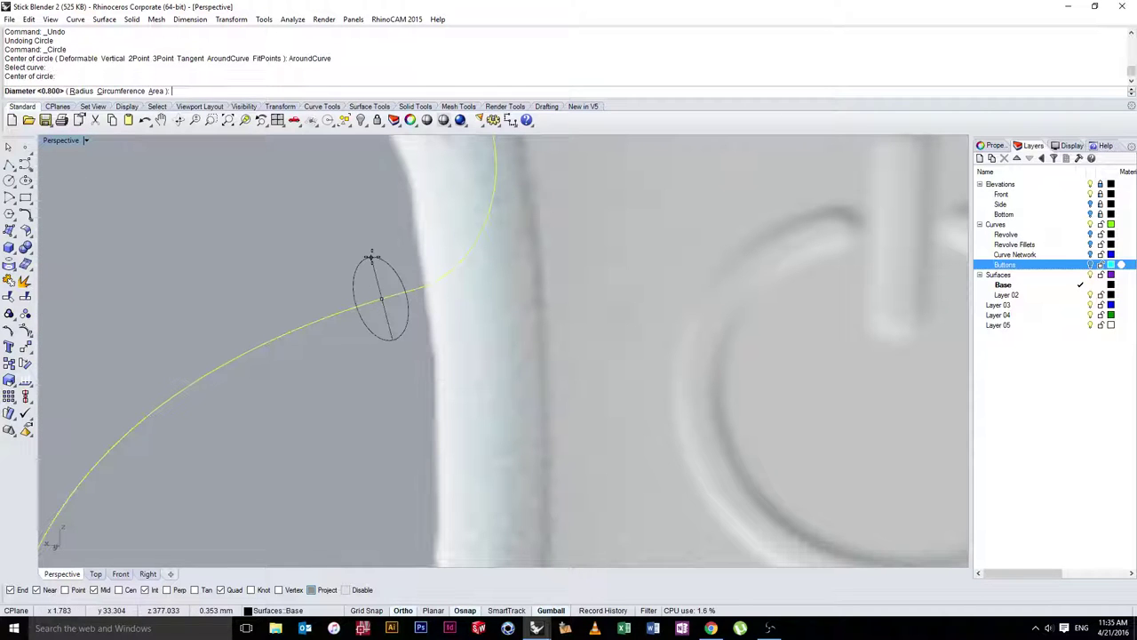
text(.08)
key(Return)
scroll(459, 272, down, 10)
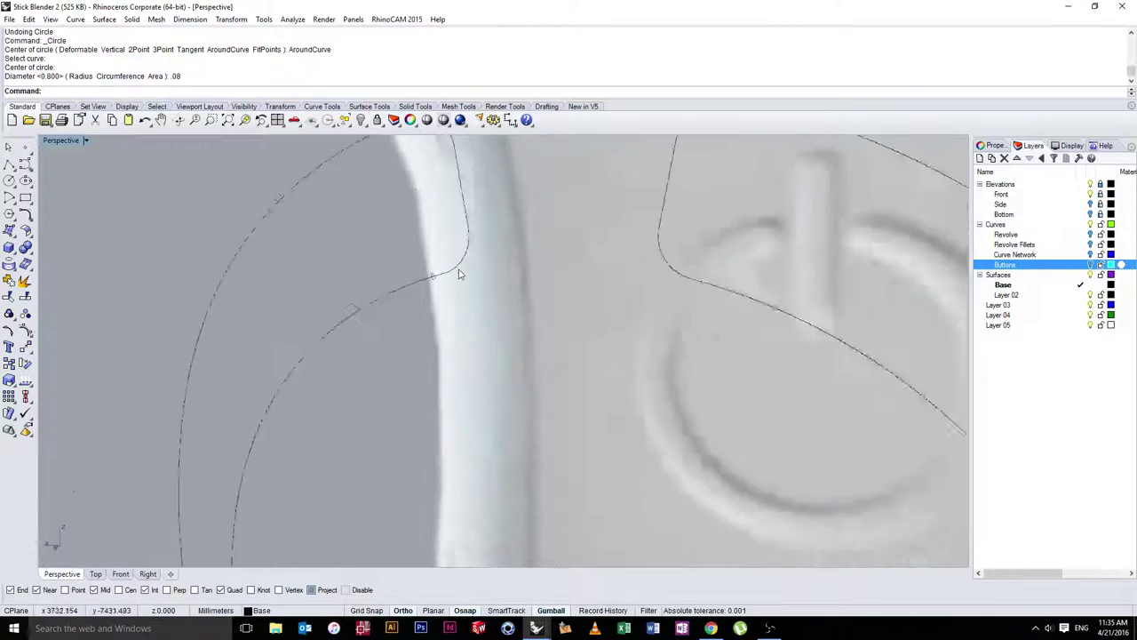
right_drag(486, 281, 533, 286)
scroll(533, 286, up, 6)
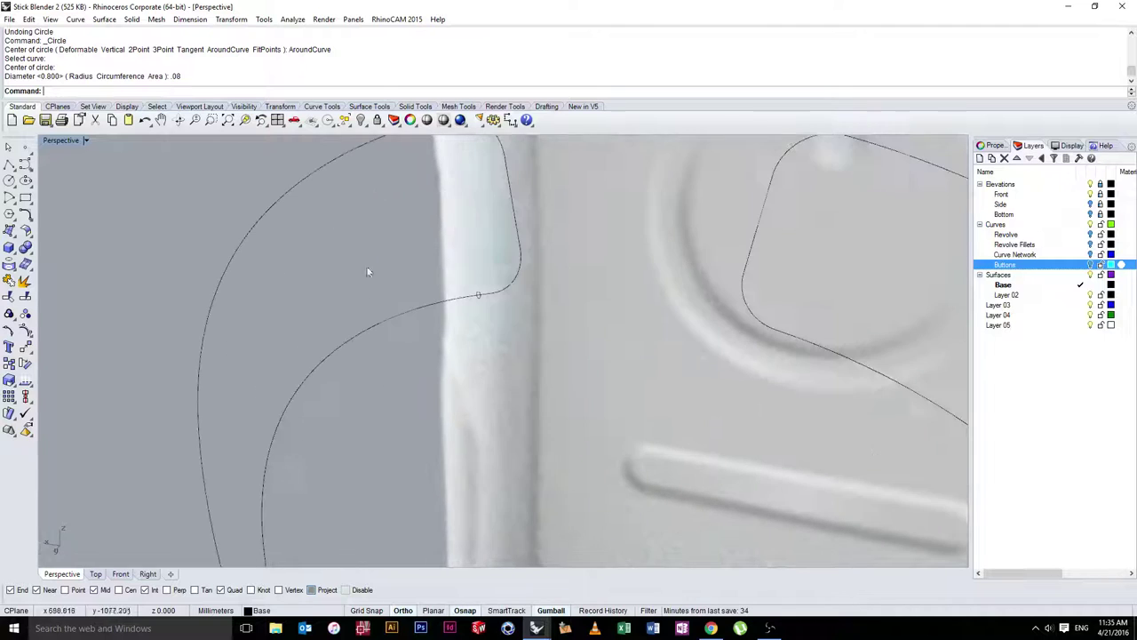
Sweep the small circle along the joined ring rim curve as a single rail, and show the hidden blender body again
click(109, 20)
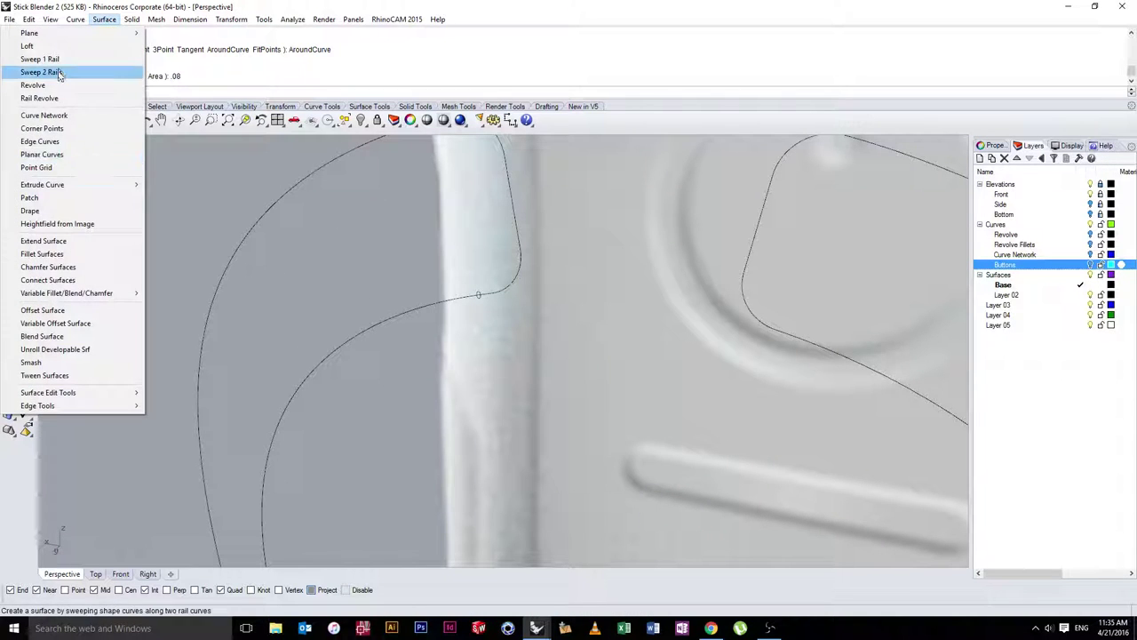
click(40, 59)
click(503, 284)
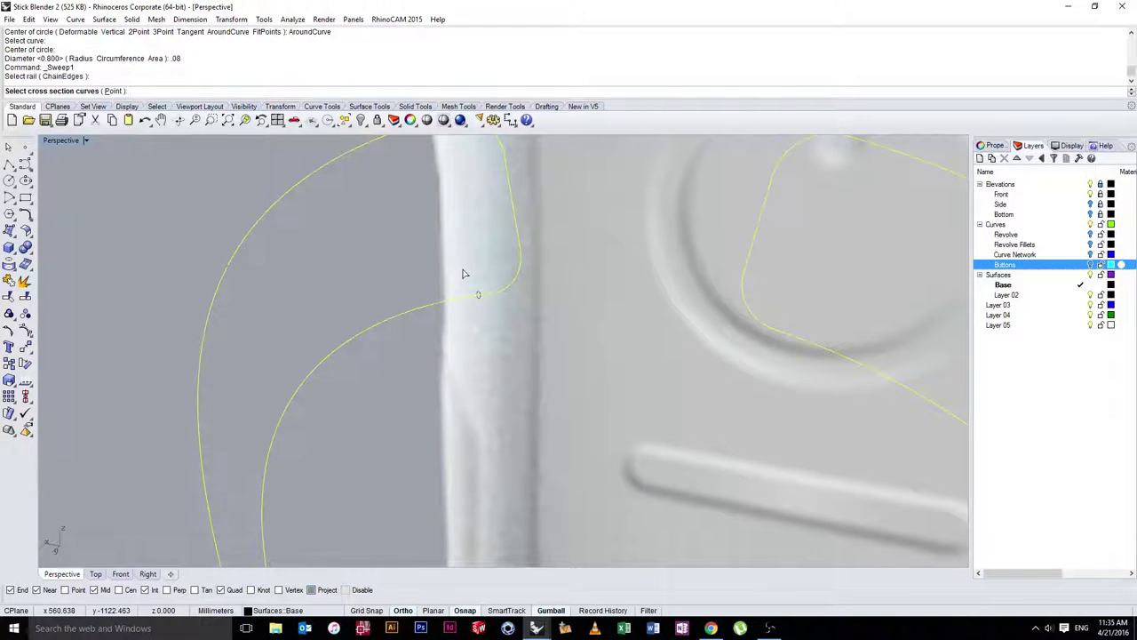
click(479, 295)
key(Return)
key(Return)
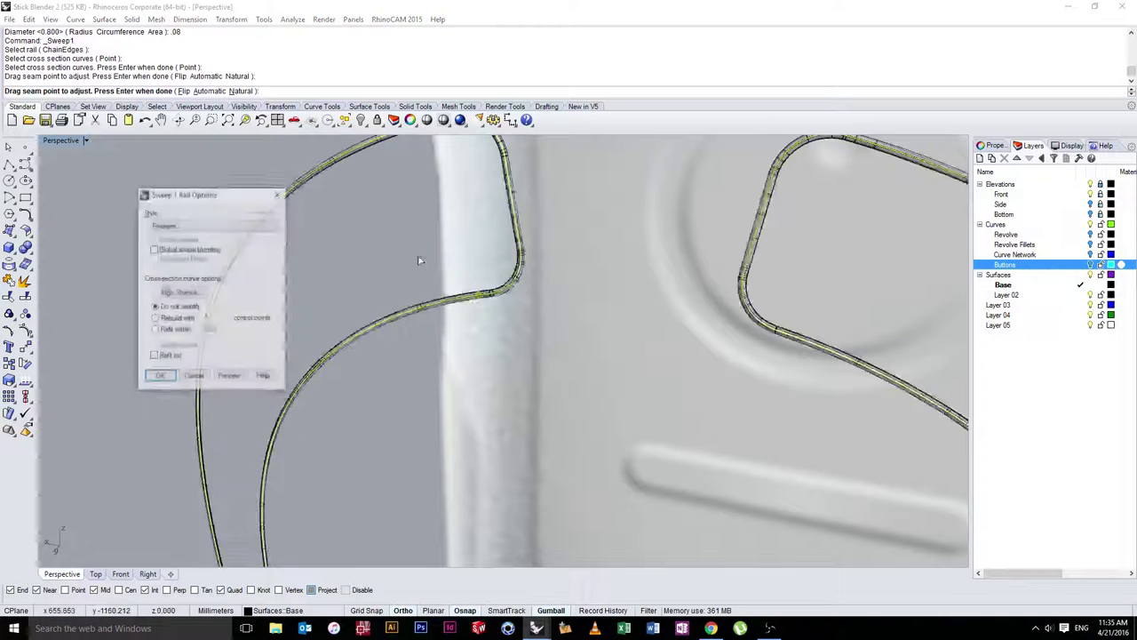
click(160, 376)
key(ctrl+alt+h)
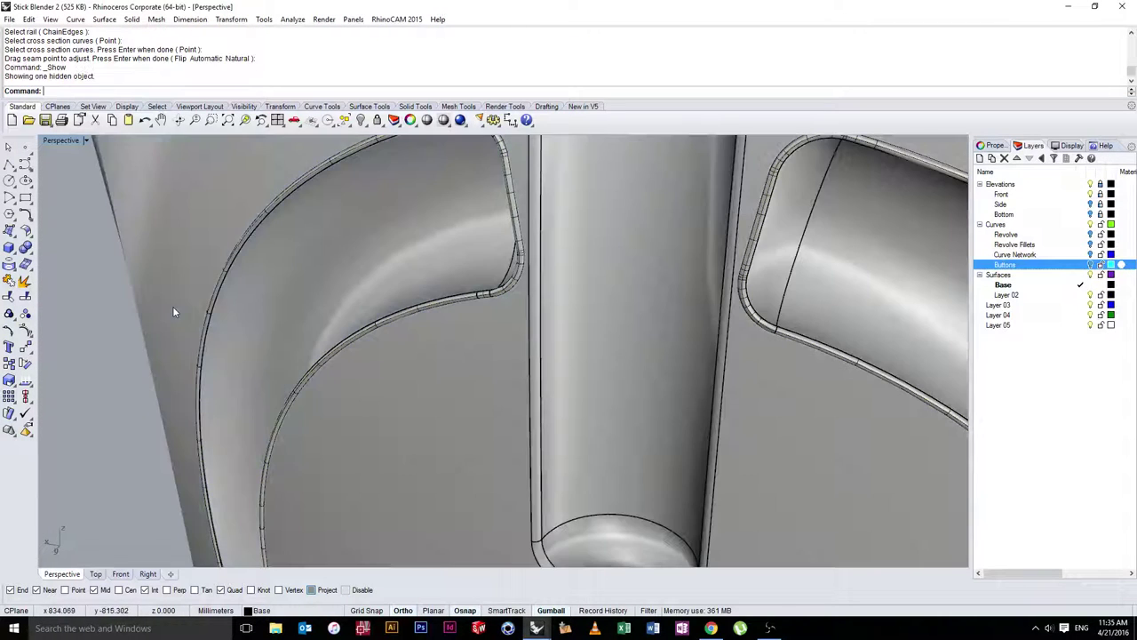
Examine the swept pipe along the power symbol's ring groove rim up close and from several angles
right_drag(254, 287, 296, 277)
double_click(59, 142)
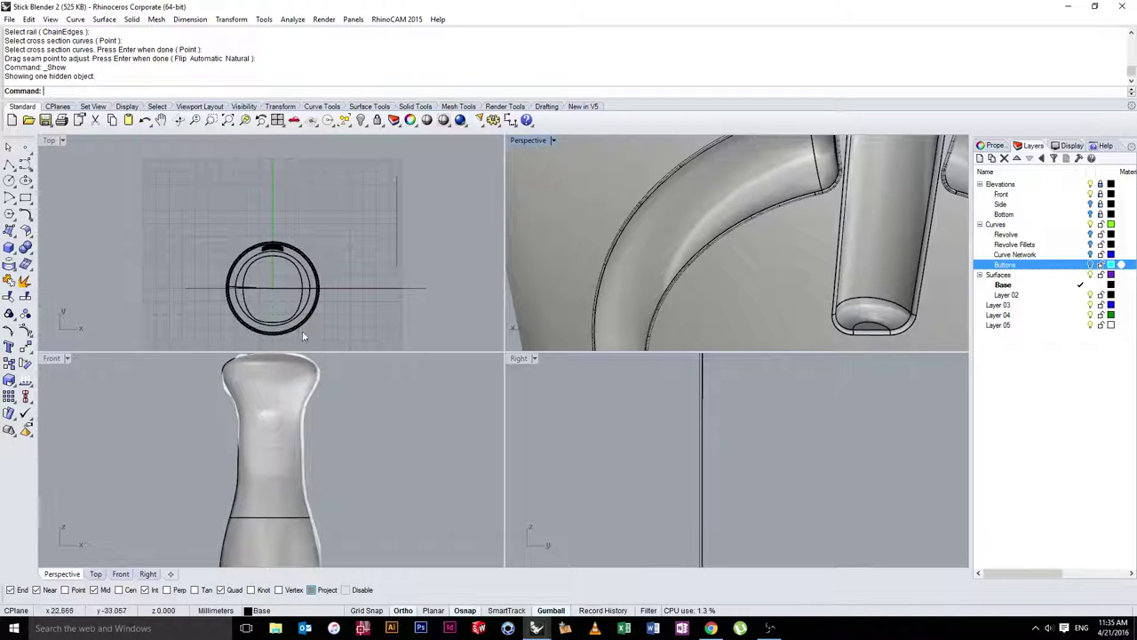
right_drag(773, 229, 703, 274)
double_click(535, 141)
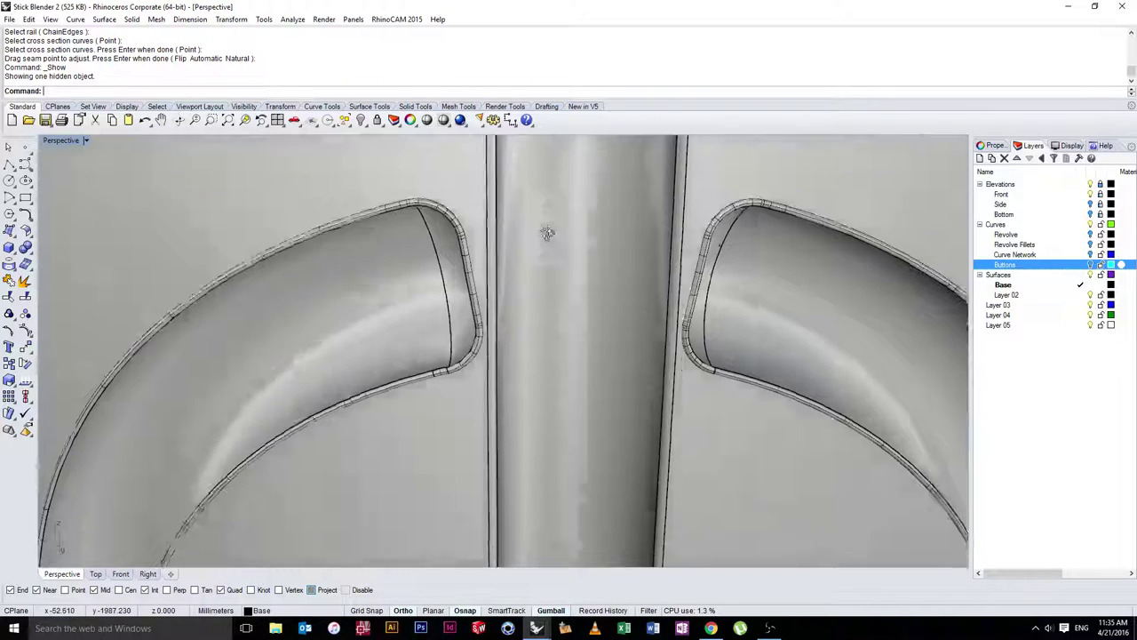
right_drag(546, 234, 562, 214)
scroll(562, 214, up, 6)
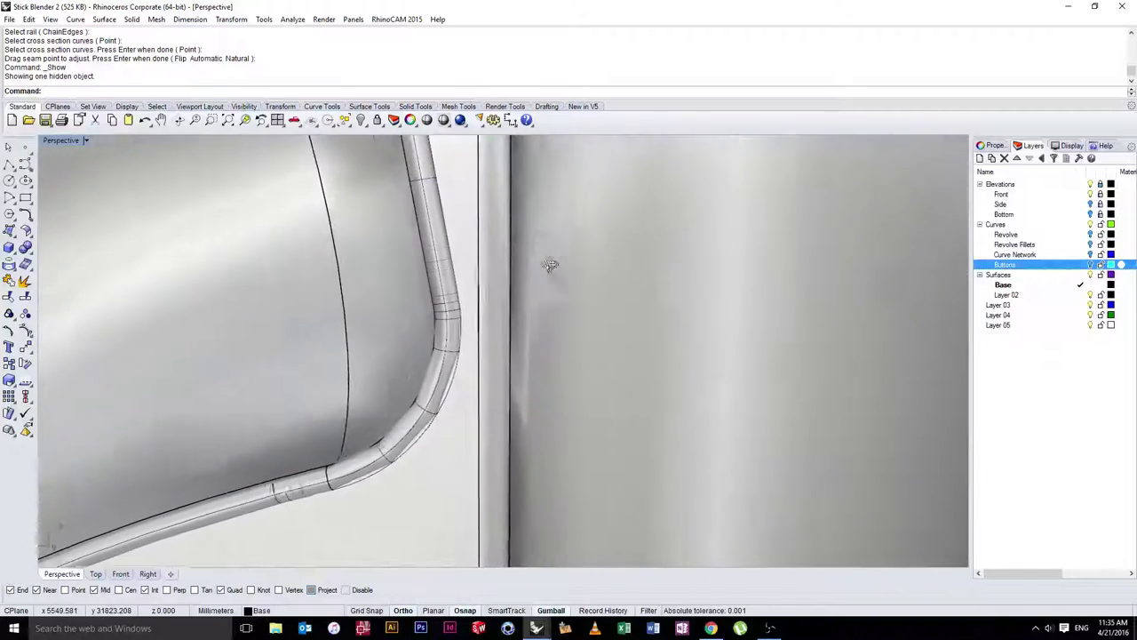
scroll(522, 277, down, 8)
right_drag(521, 277, 517, 327)
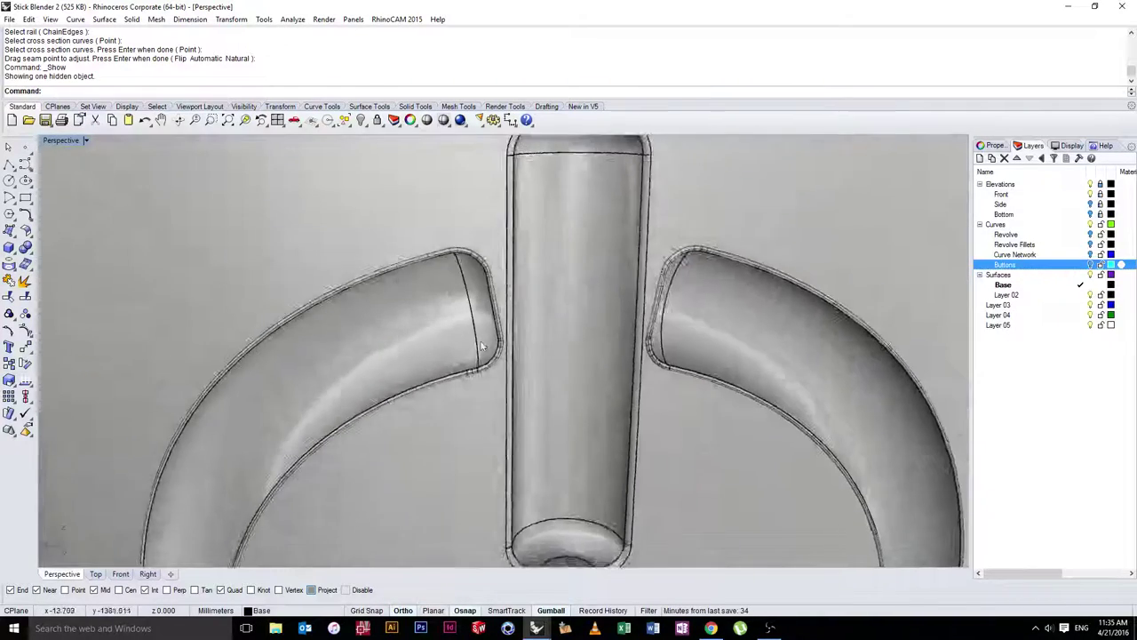
scroll(500, 329, up, 8)
scroll(576, 344, down, 4)
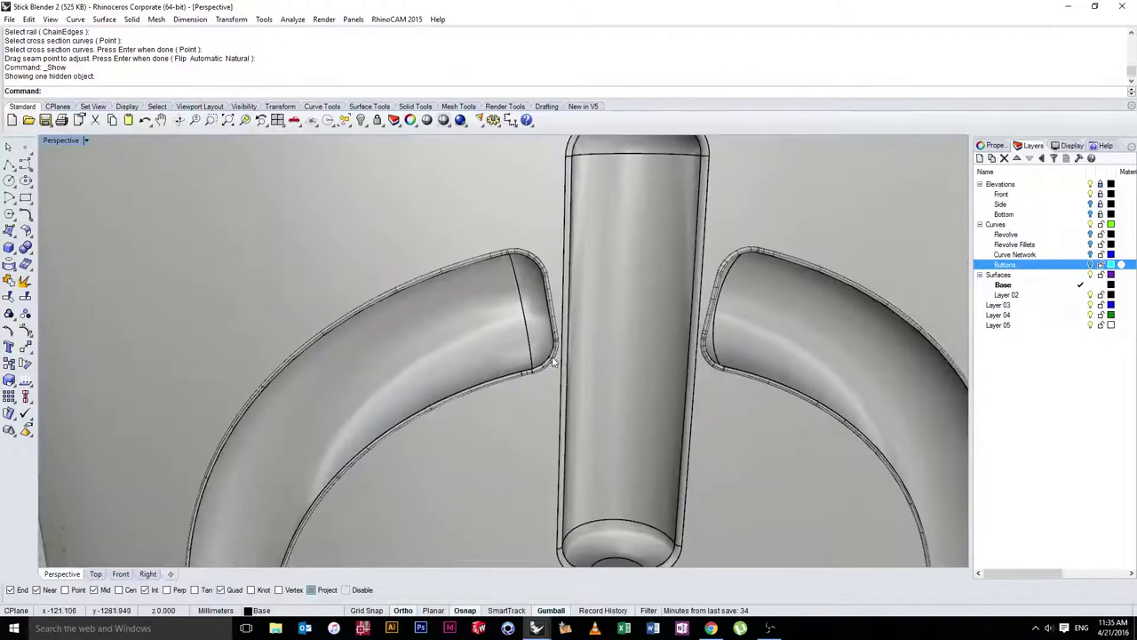
scroll(554, 365, down, 4)
right_drag(554, 364, 553, 293)
scroll(554, 293, up, 6)
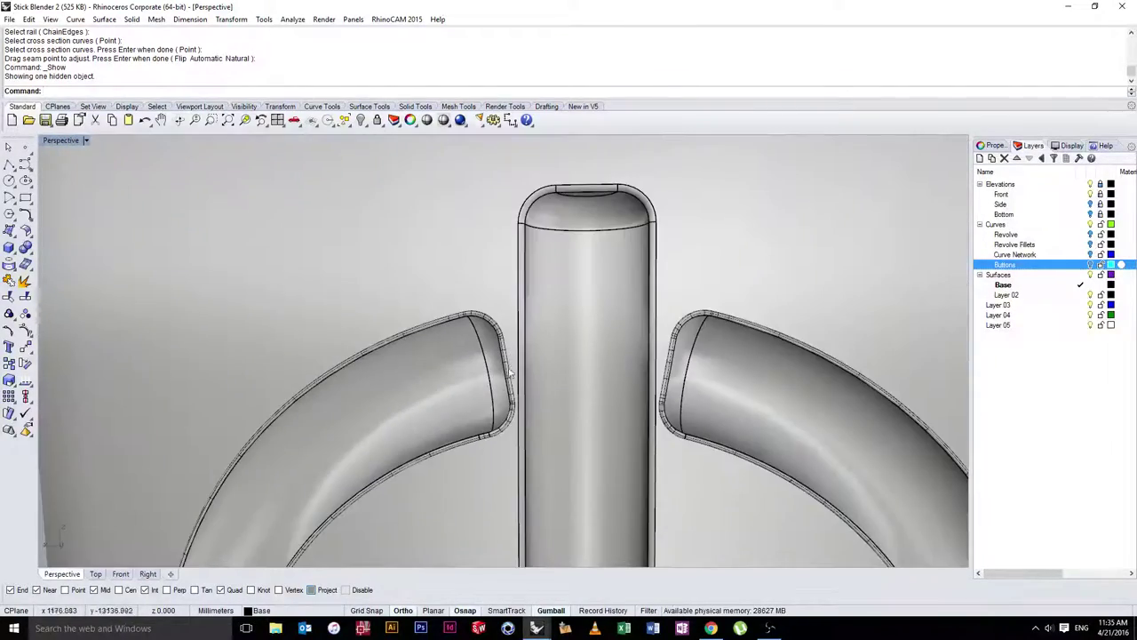
right_drag(514, 365, 633, 303)
scroll(648, 320, up, 6)
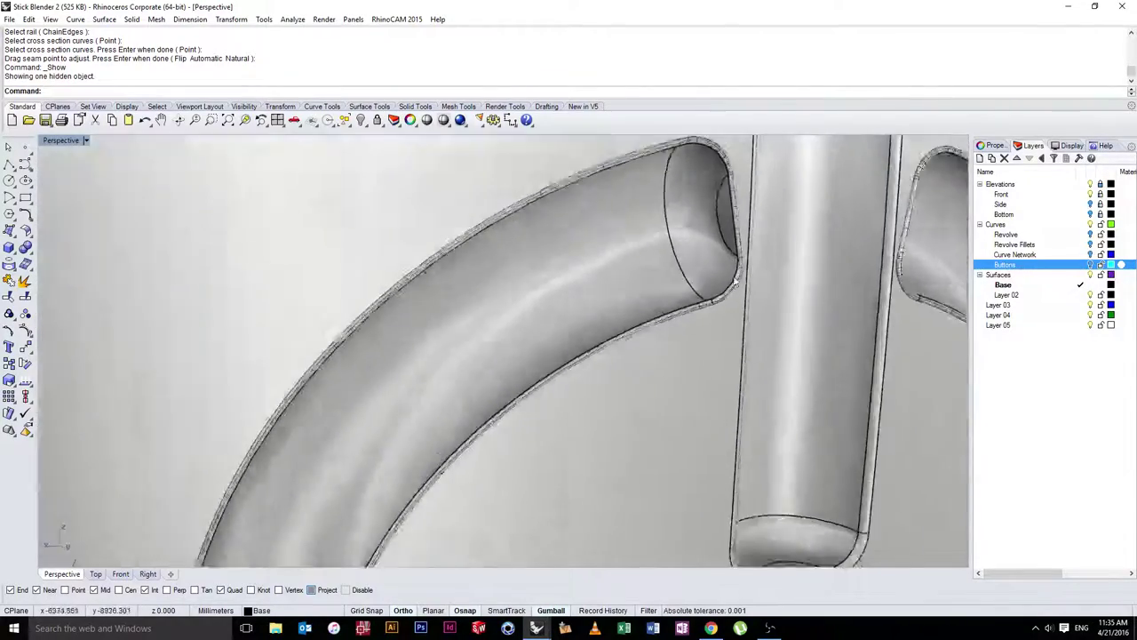
scroll(636, 327, down, 2)
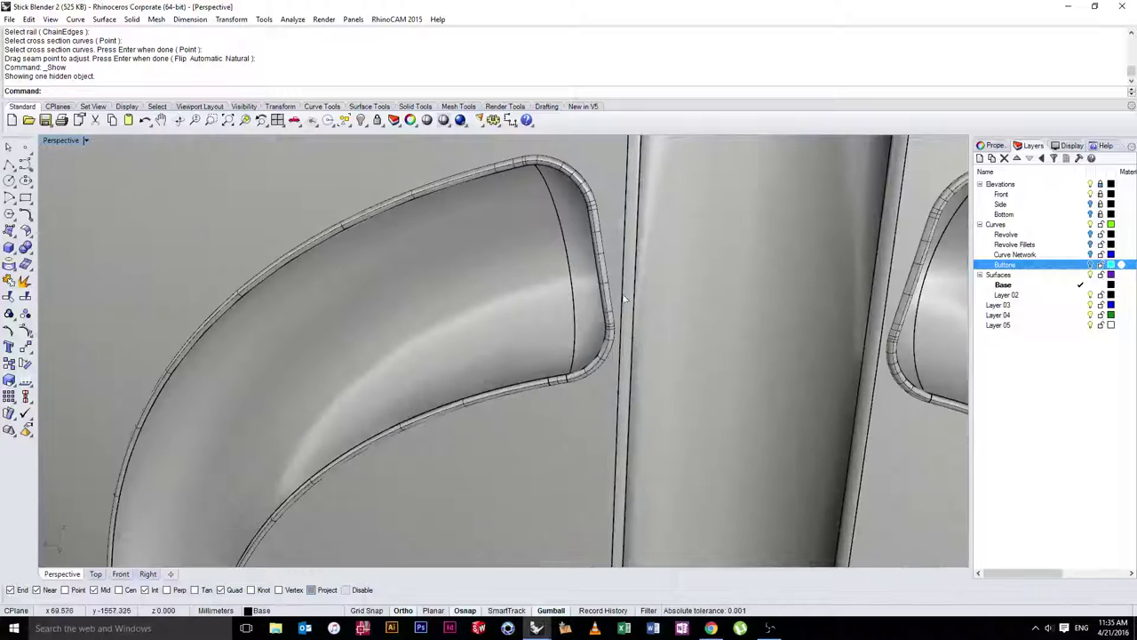
right_drag(625, 299, 622, 238)
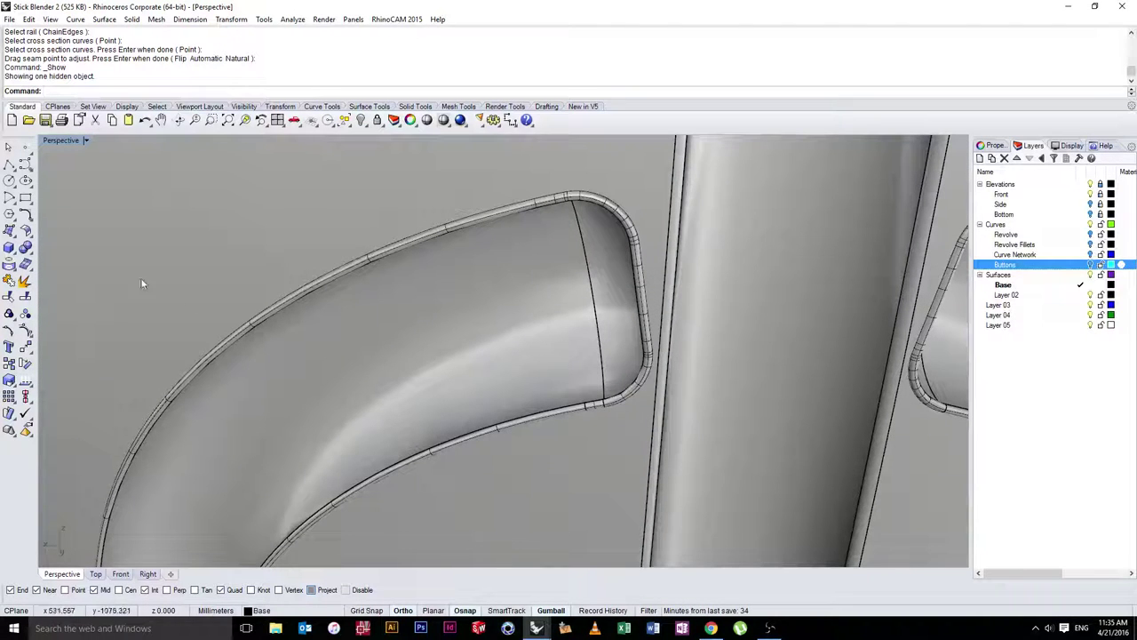
Split the blender body using the swept pipe around the ring groove's rim as the cutting object
text(split)
key(Return)
click(287, 197)
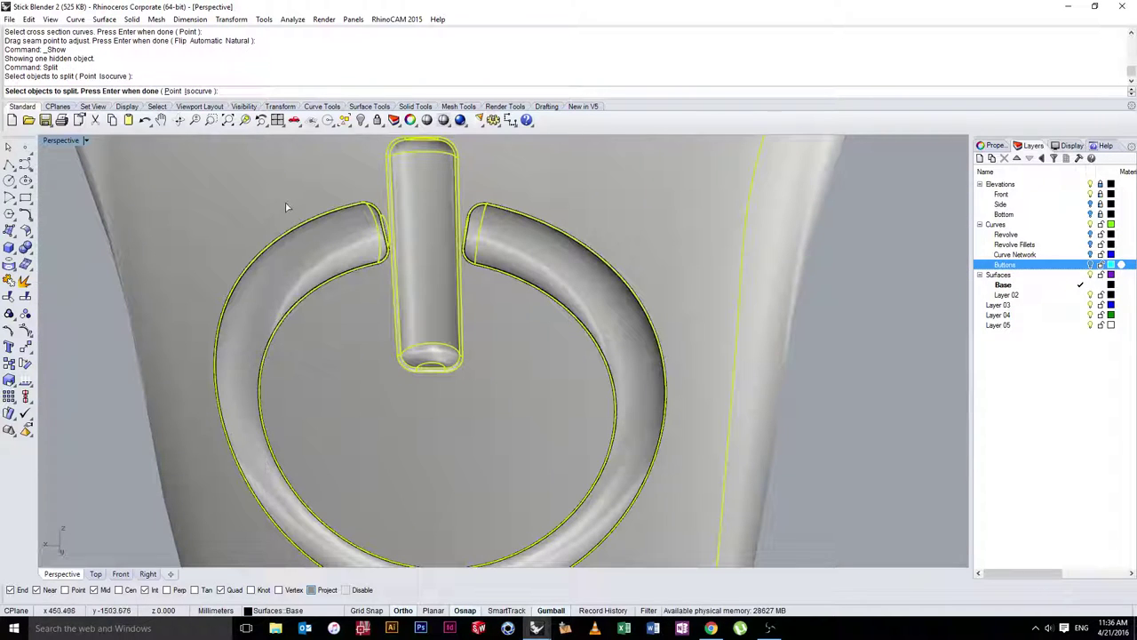
key(Return)
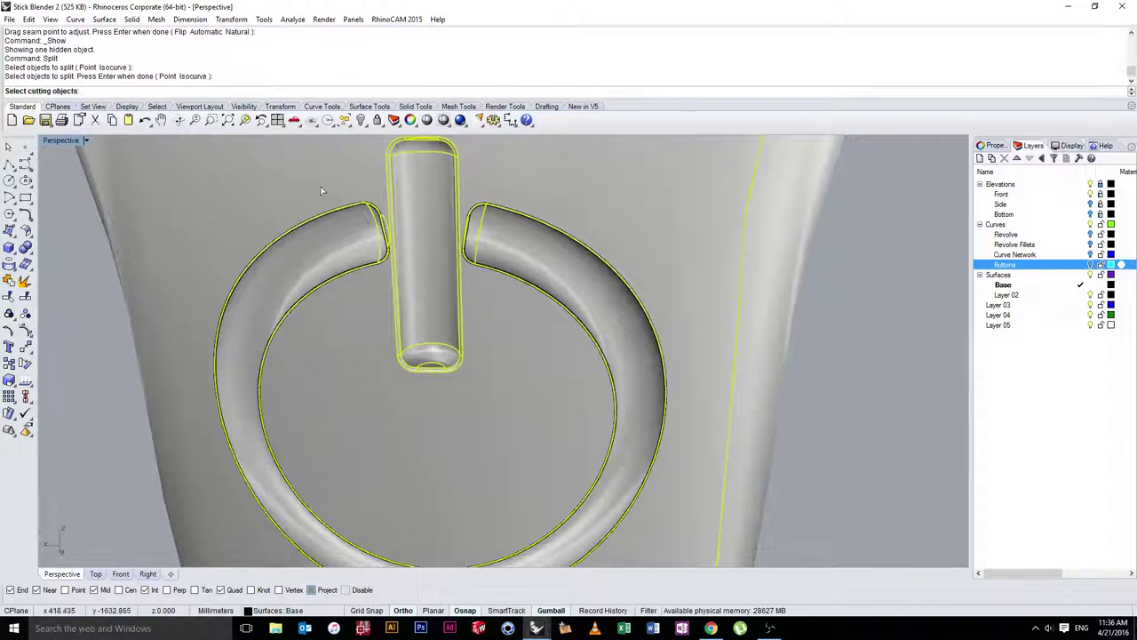
scroll(321, 190, up, 10)
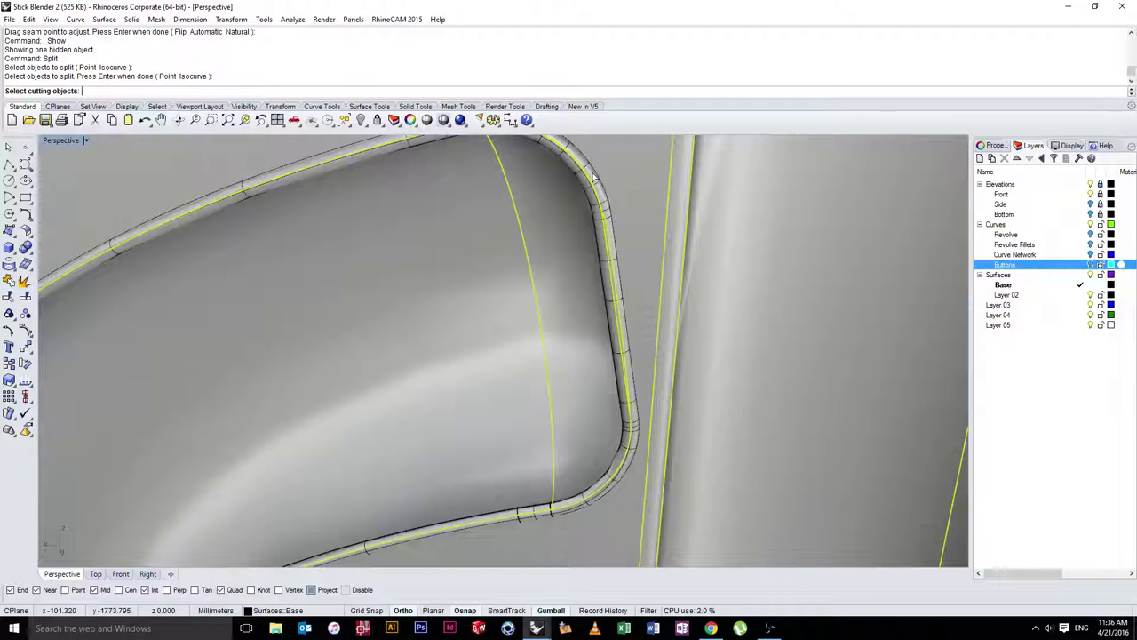
click(591, 186)
key(Return)
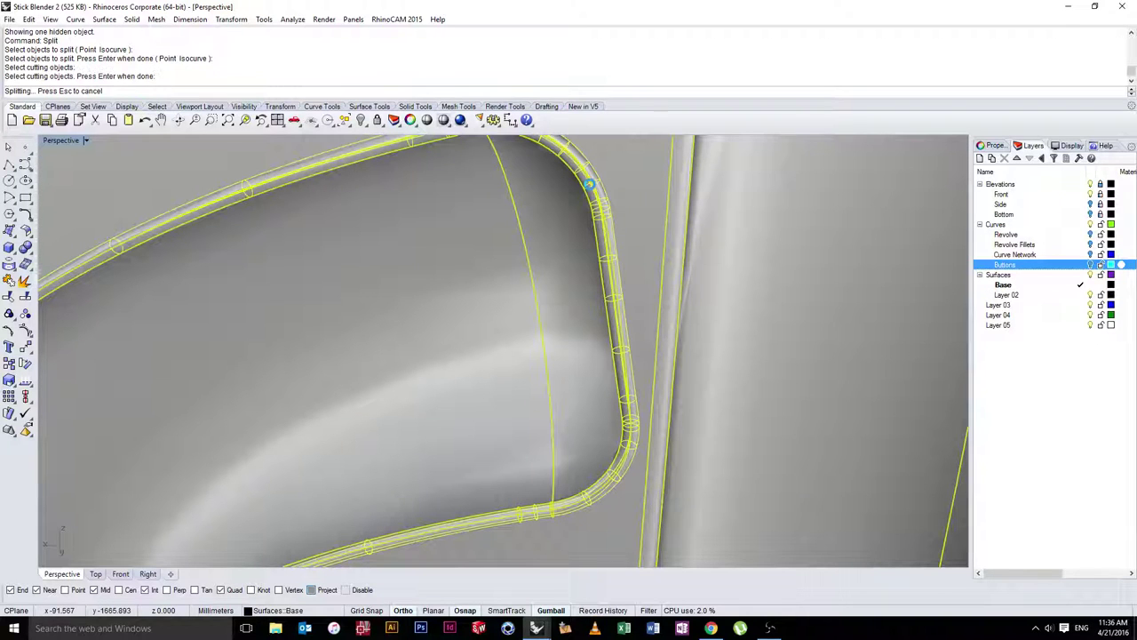
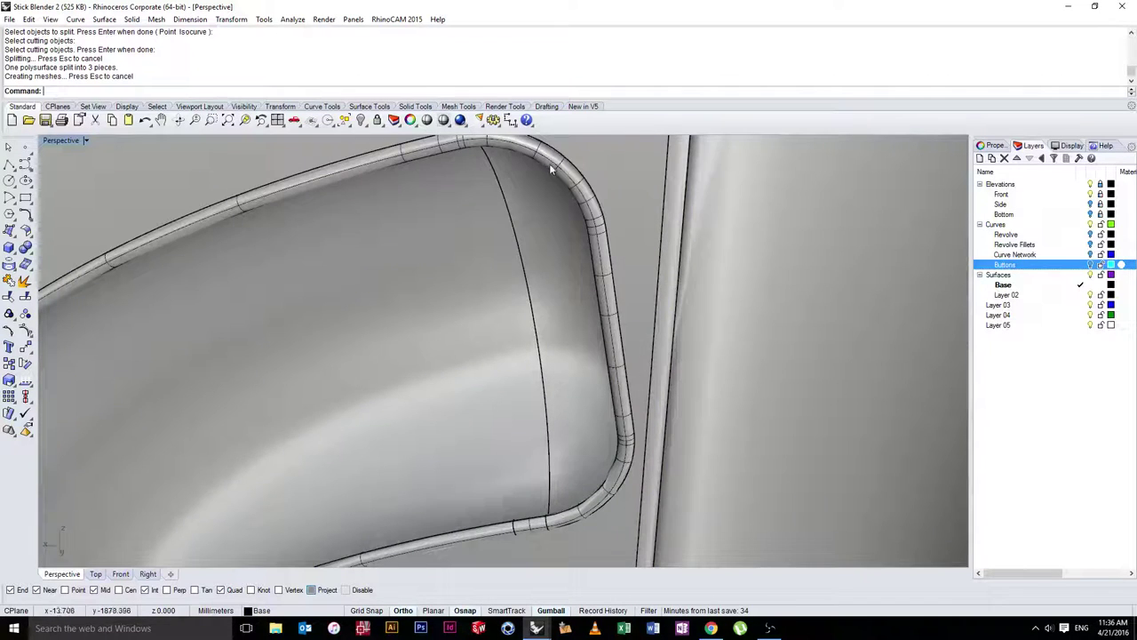
Delete the swept pipe polysurface from the ring groove's rim
right_drag(549, 167, 520, 206)
scroll(336, 215, up, 5)
click(332, 216)
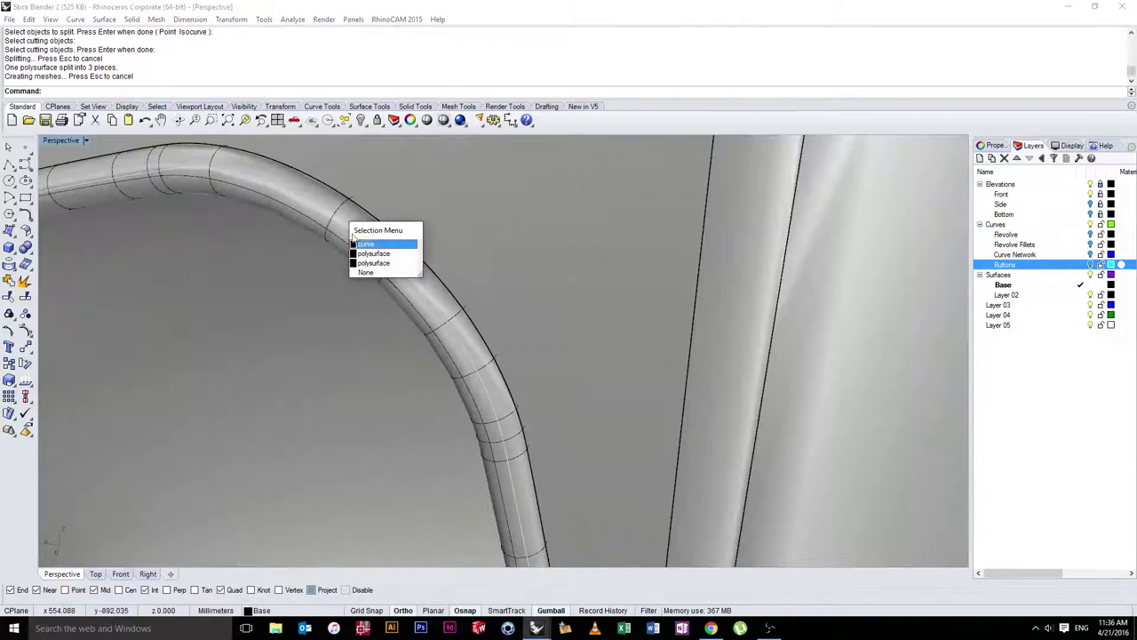
click(364, 255)
key(Delete)
Delete the narrow strip cut from the blender body along the ring groove's rim
scroll(397, 256, down, 6)
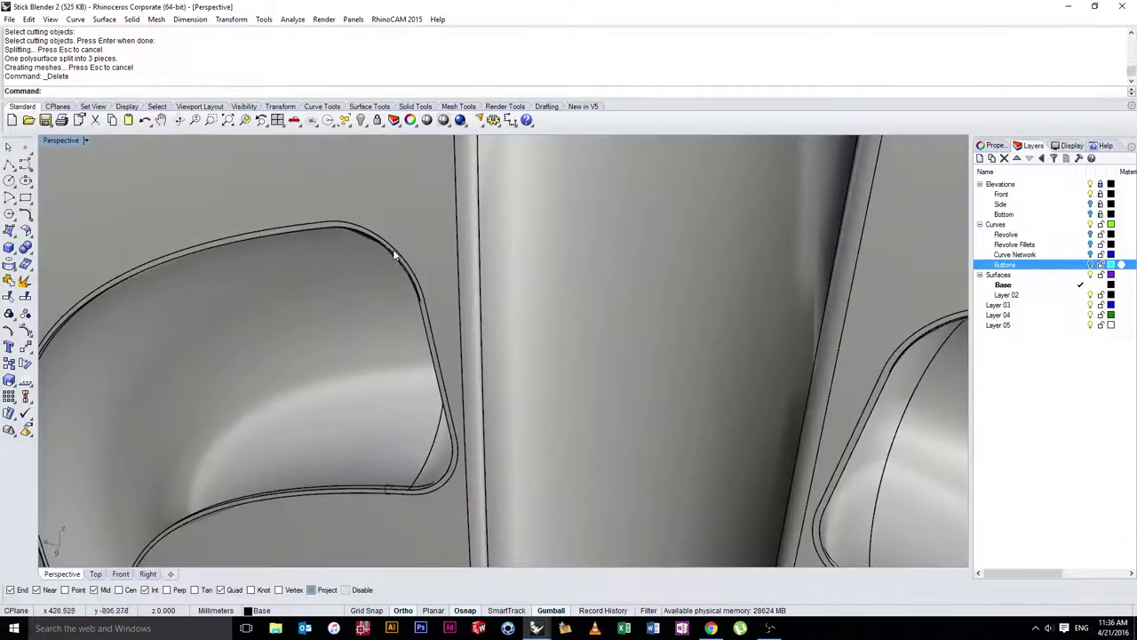
right_drag(394, 254, 591, 374)
scroll(611, 395, up, 8)
scroll(686, 446, up, 4)
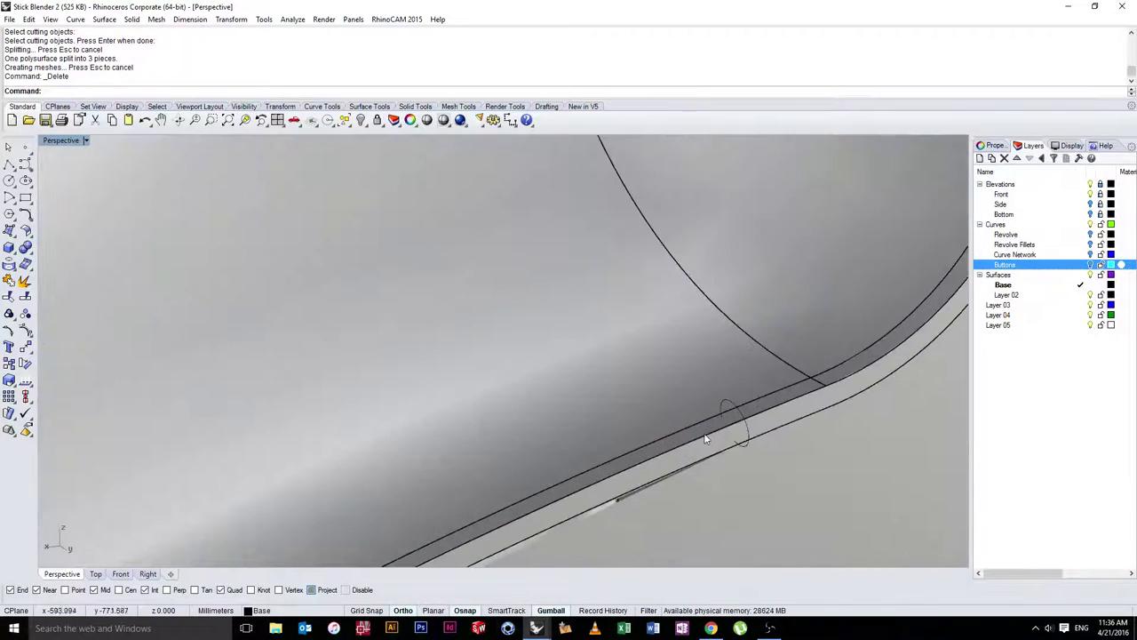
click(705, 439)
click(730, 470)
scroll(688, 434, down, 5)
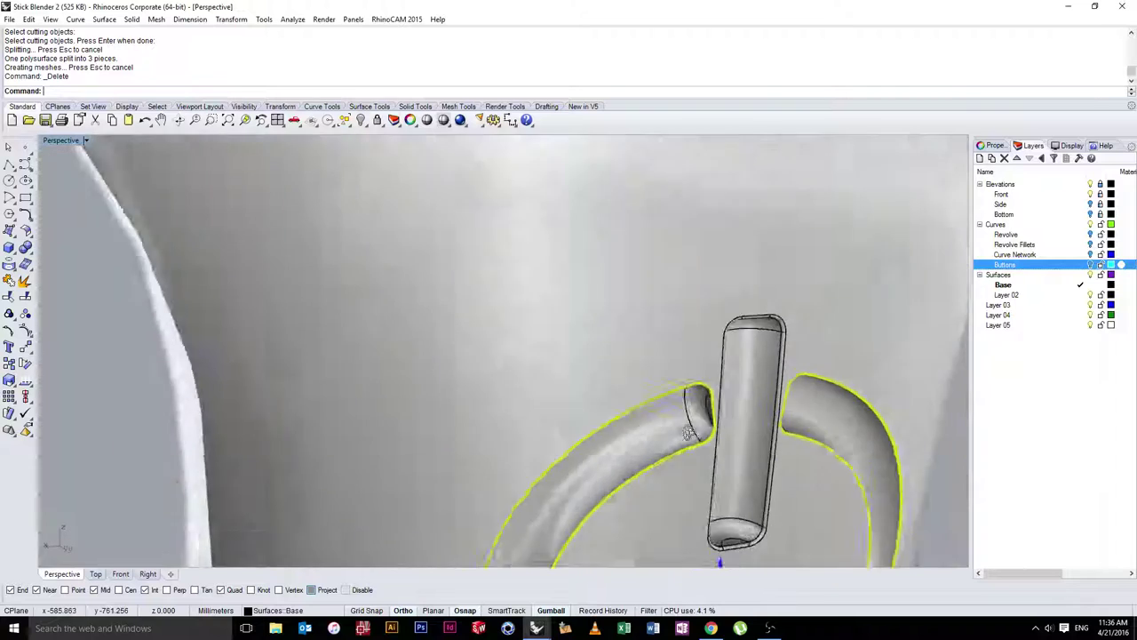
right_drag(689, 433, 457, 460)
key(Delete)
Hide the joined rim curve that runs through the gap around the ring groove
scroll(457, 461, up, 10)
right_click(500, 467)
click(540, 373)
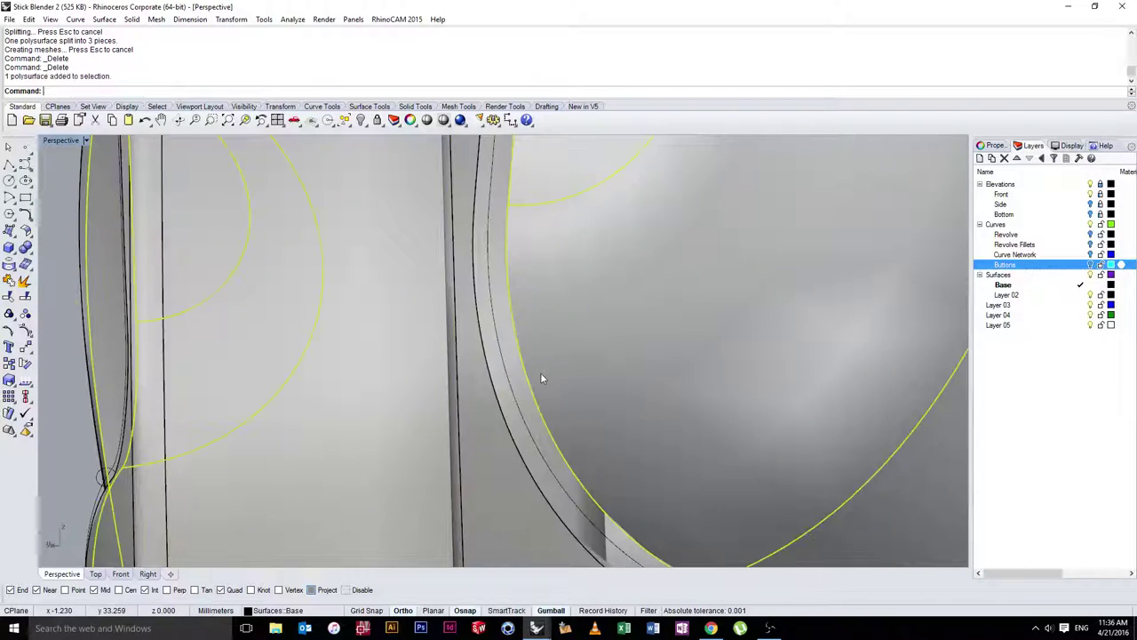
scroll(541, 377, down, 5)
click(536, 388)
key(ctrl+h)
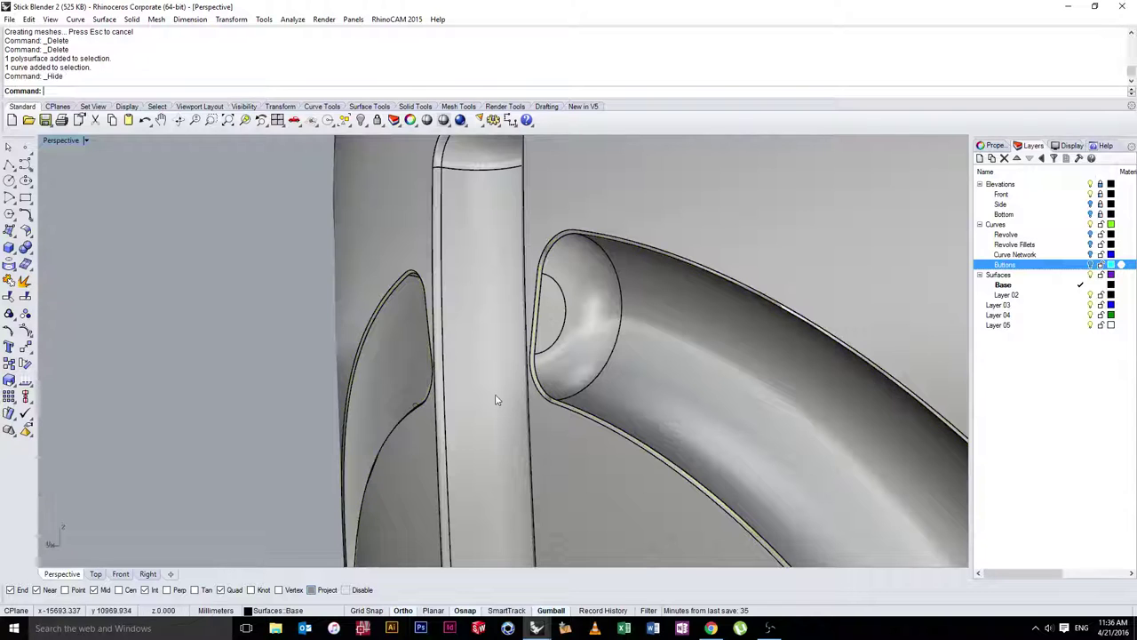
Hide the small profile circle near the ring groove's left end
right_drag(497, 399, 436, 437)
scroll(556, 474, up, 5)
click(555, 474)
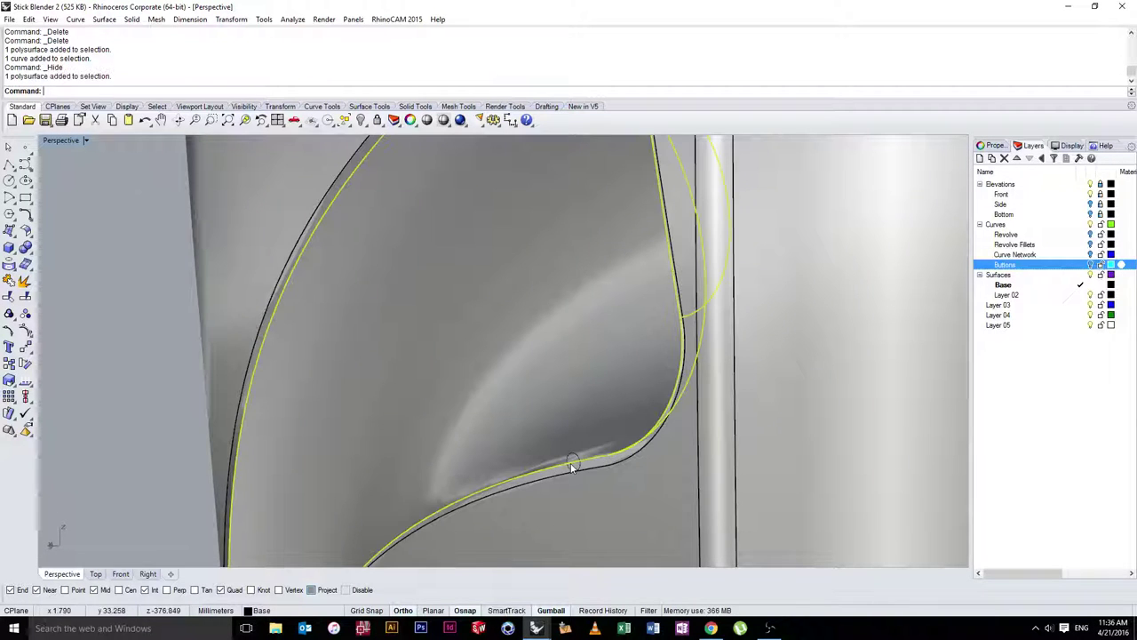
click(567, 471)
key(ctrl+h)
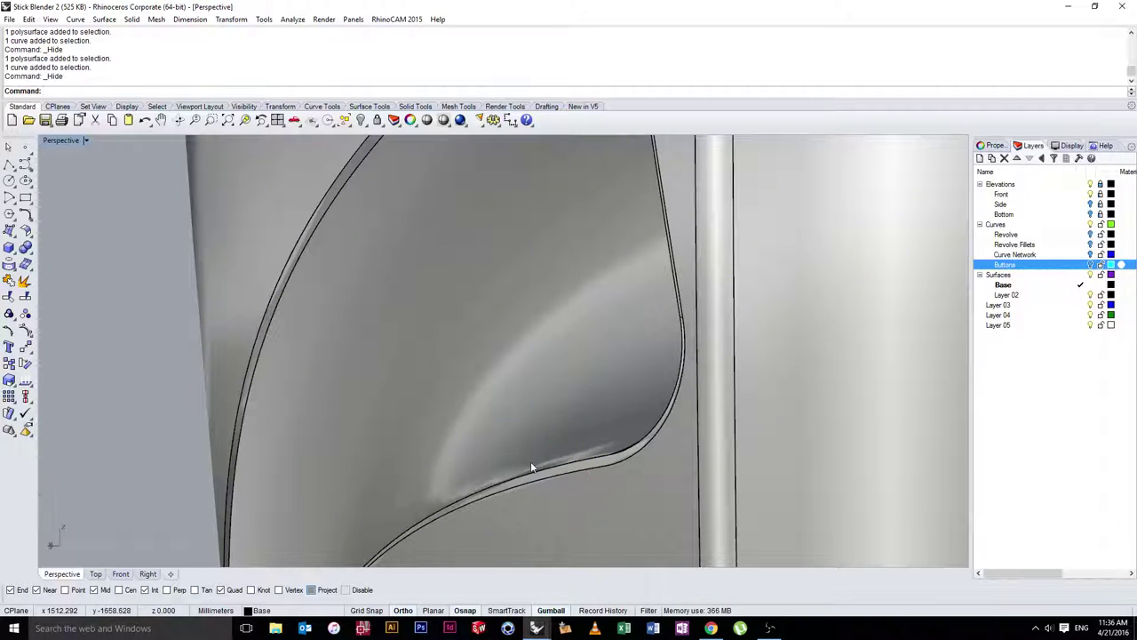
Start a surface blend between the two edge chains bounding the gap around the ring groove and accept their seam points
right_drag(530, 466, 851, 407)
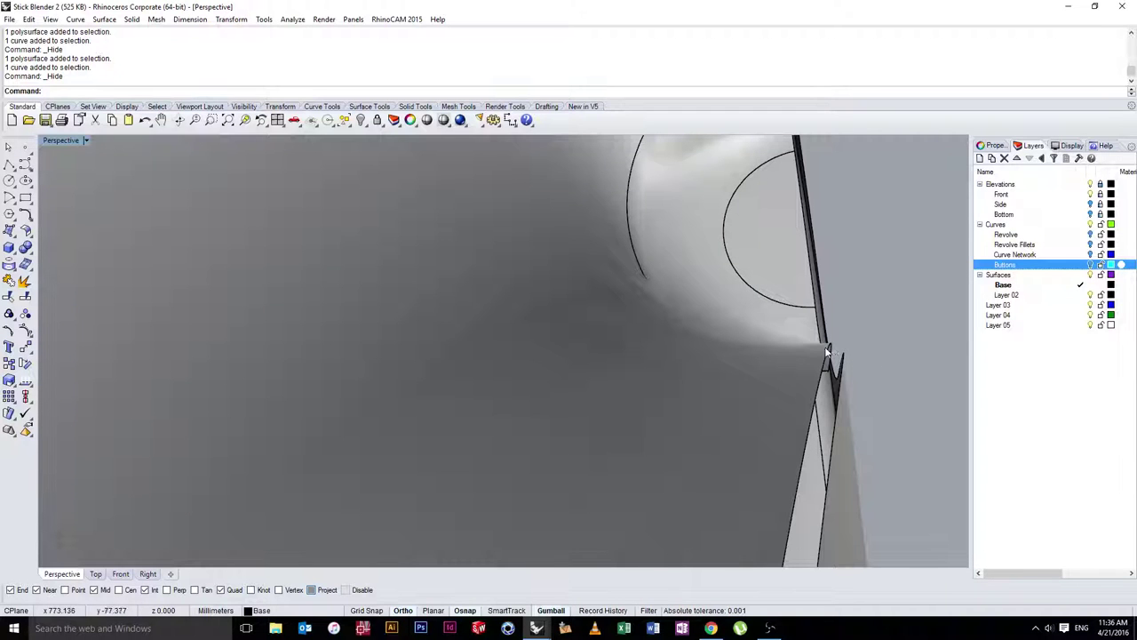
right_drag(840, 369, 705, 412)
scroll(705, 412, up, 5)
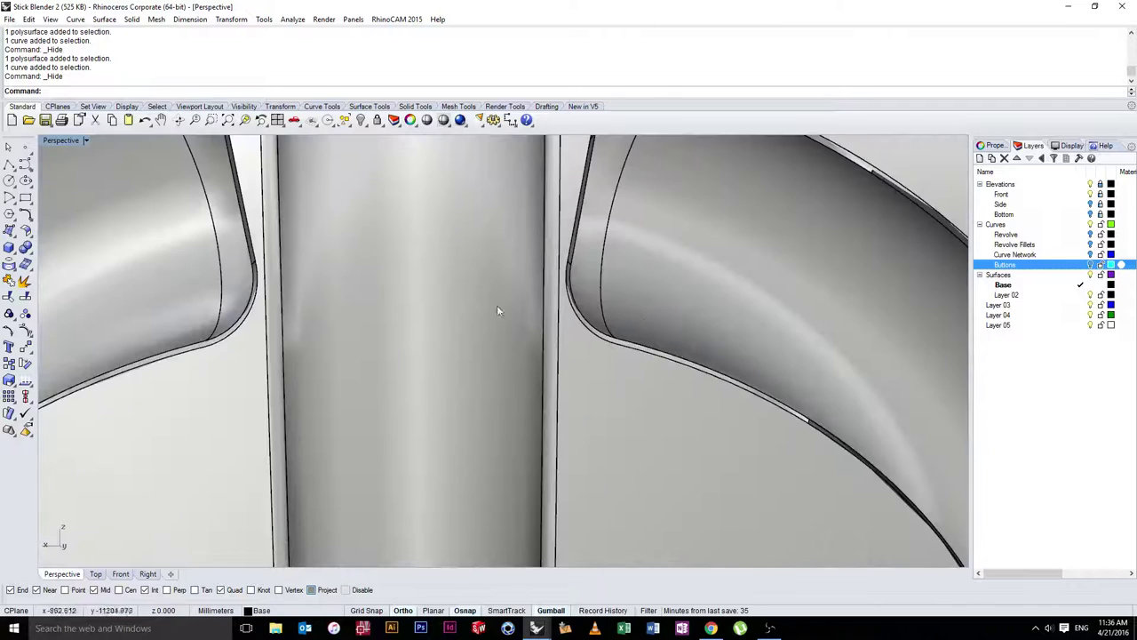
click(107, 20)
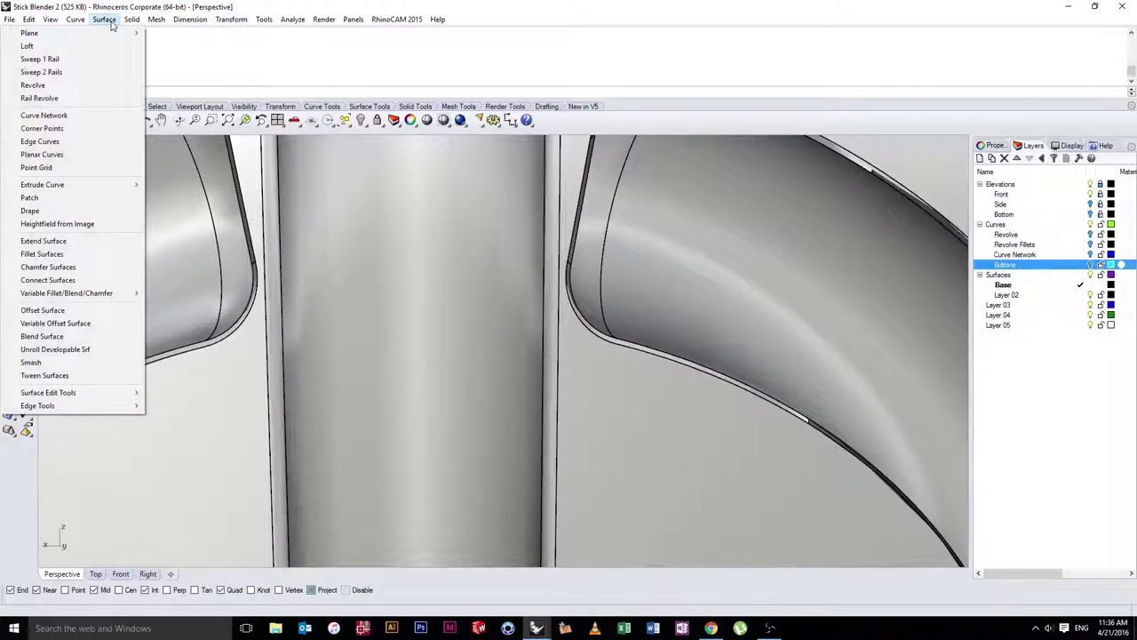
click(122, 336)
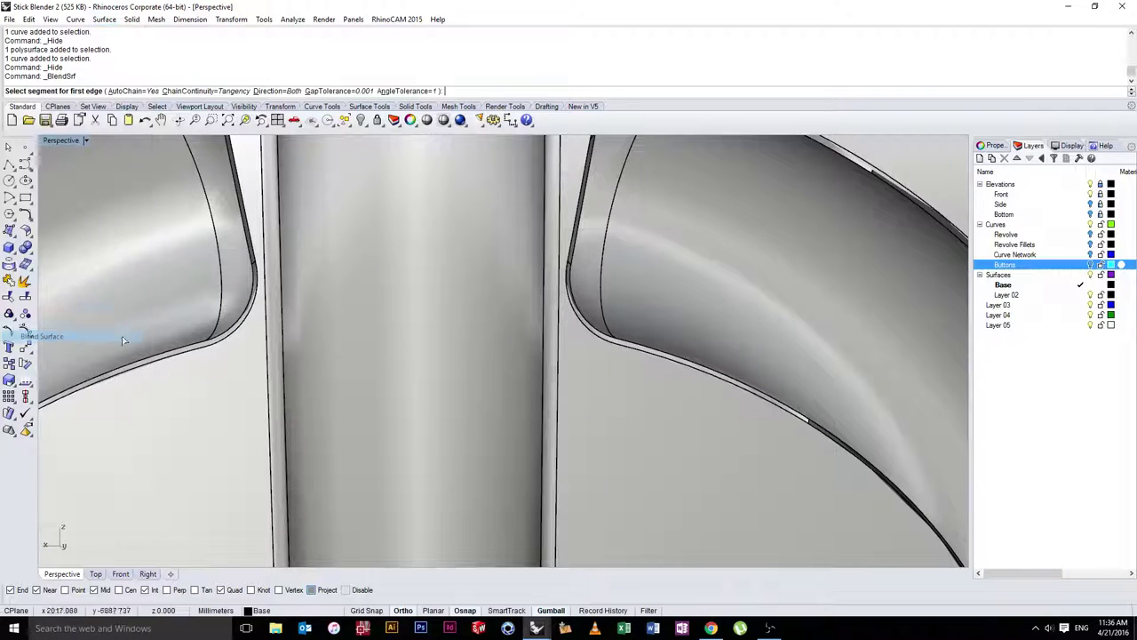
click(589, 339)
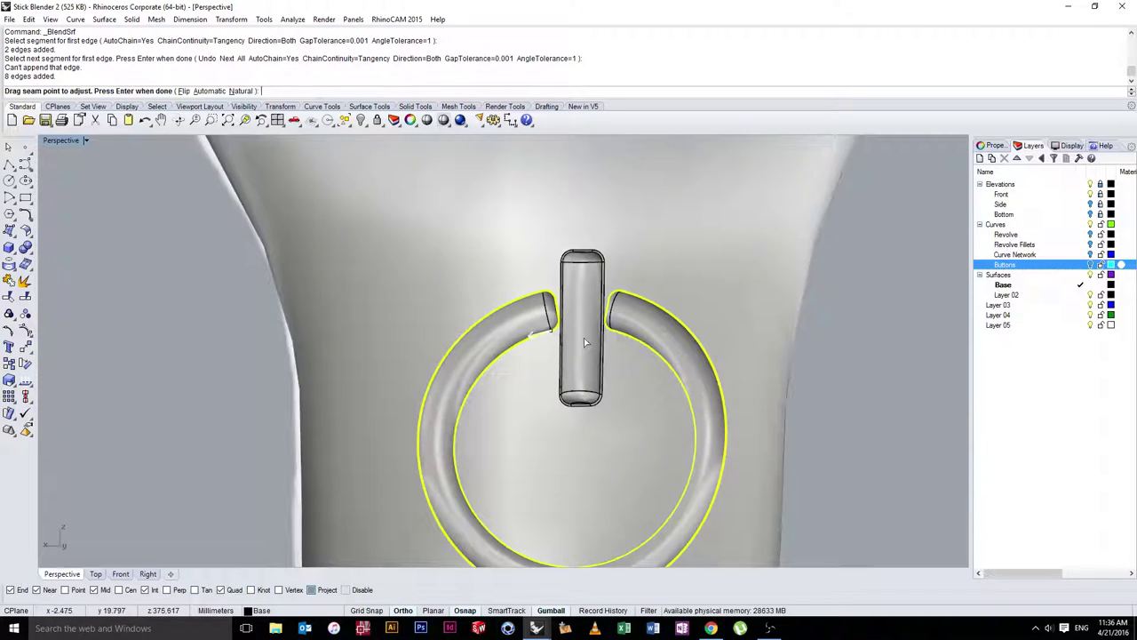
right_drag(584, 337, 351, 276)
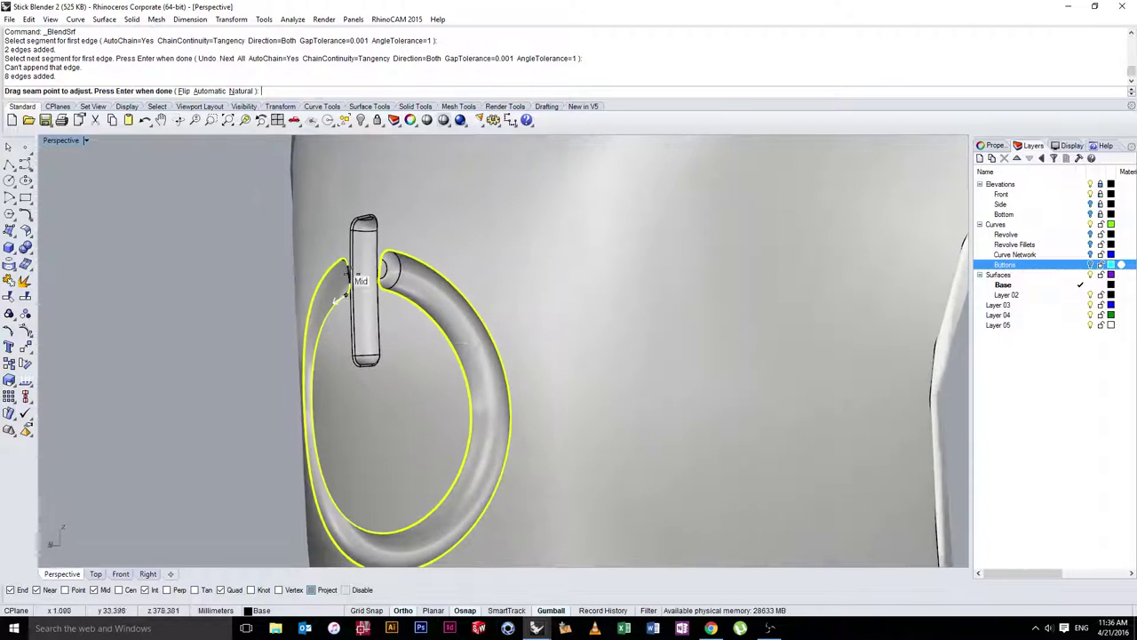
scroll(388, 312, up, 6)
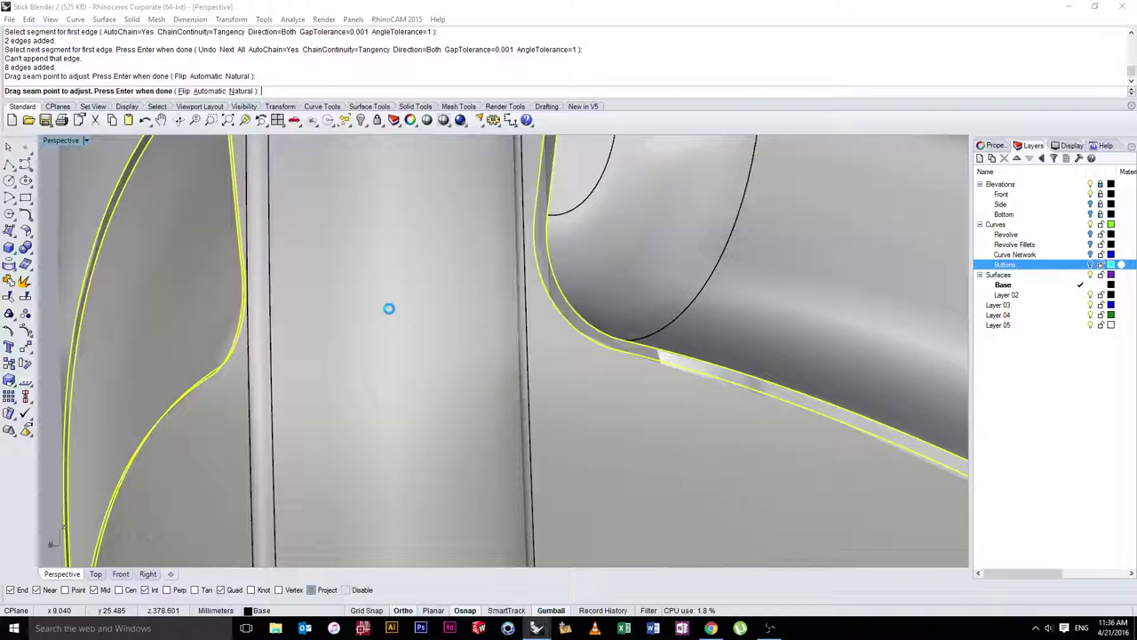
key(Return)
Create the ring groove's rim blend with curvature continuity on both edges, blend values of 1.0 and same height
scroll(611, 322, down, 7)
right_drag(614, 325, 504, 333)
scroll(504, 333, up, 8)
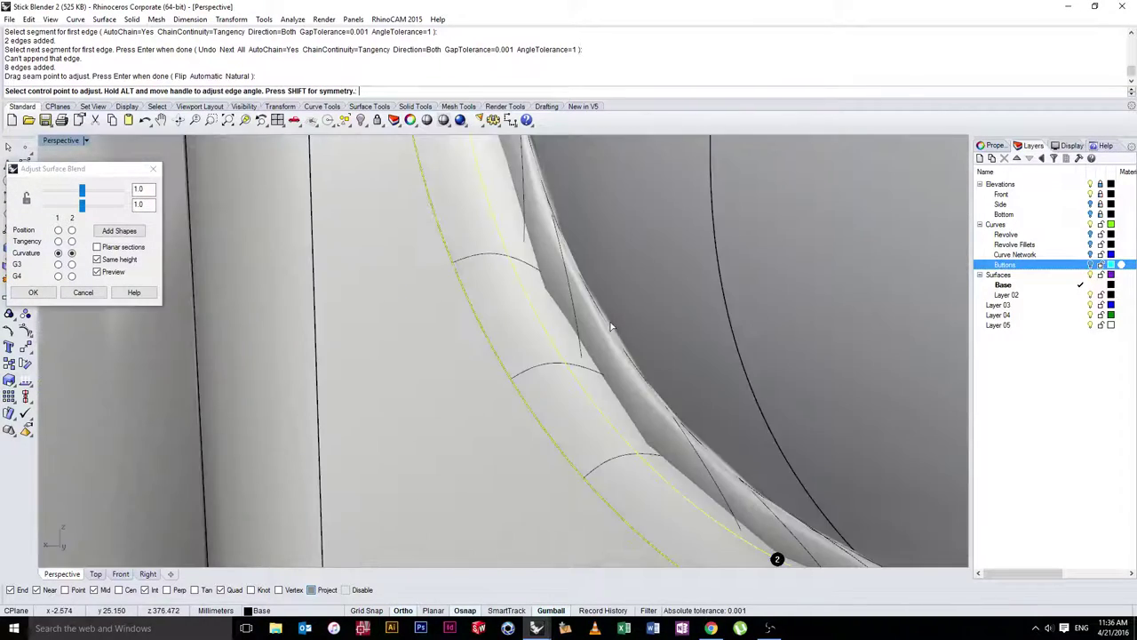
scroll(467, 318, down, 10)
scroll(467, 318, down, 3)
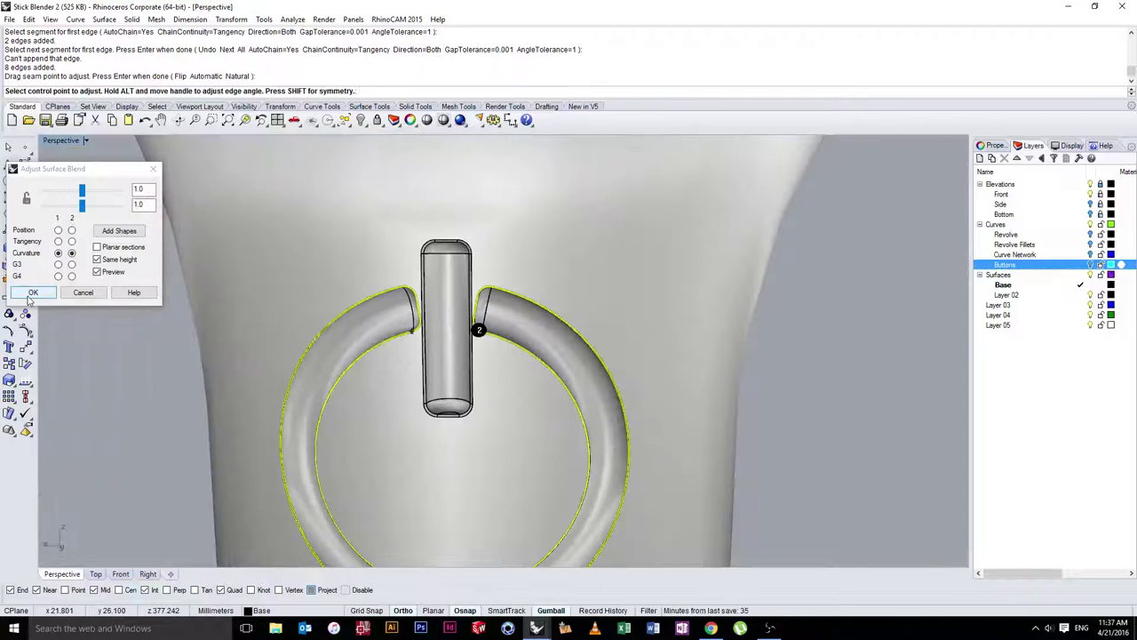
click(32, 294)
key(Return)
Set the perspective view to Rendered display and examine the power symbol and bar grooves on the blender body
scroll(417, 346, up, 5)
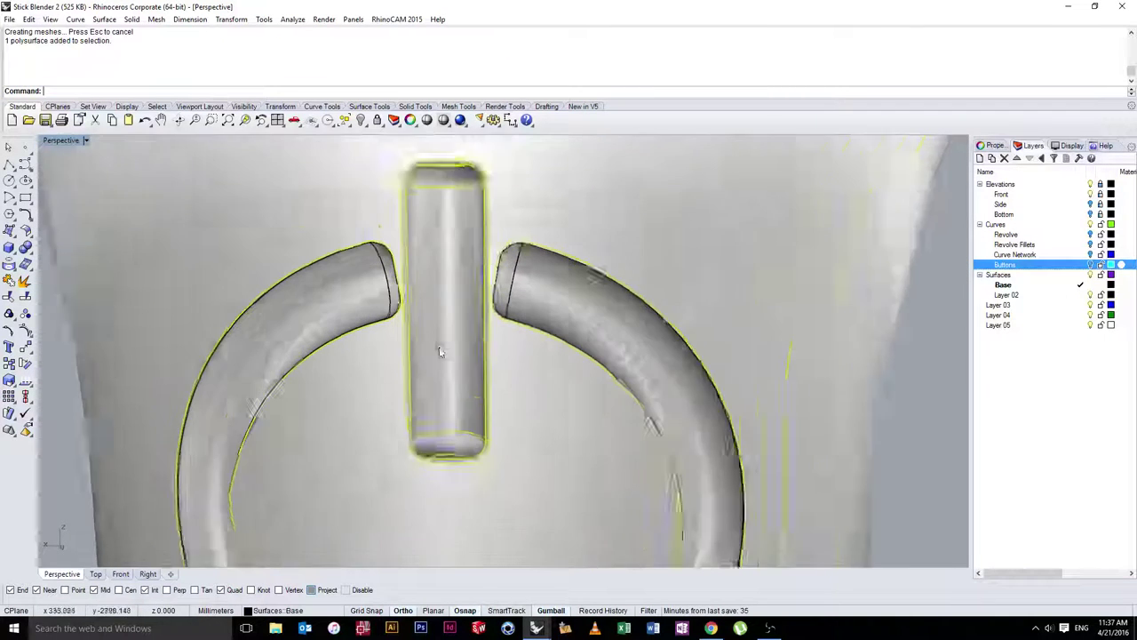
click(87, 140)
click(84, 196)
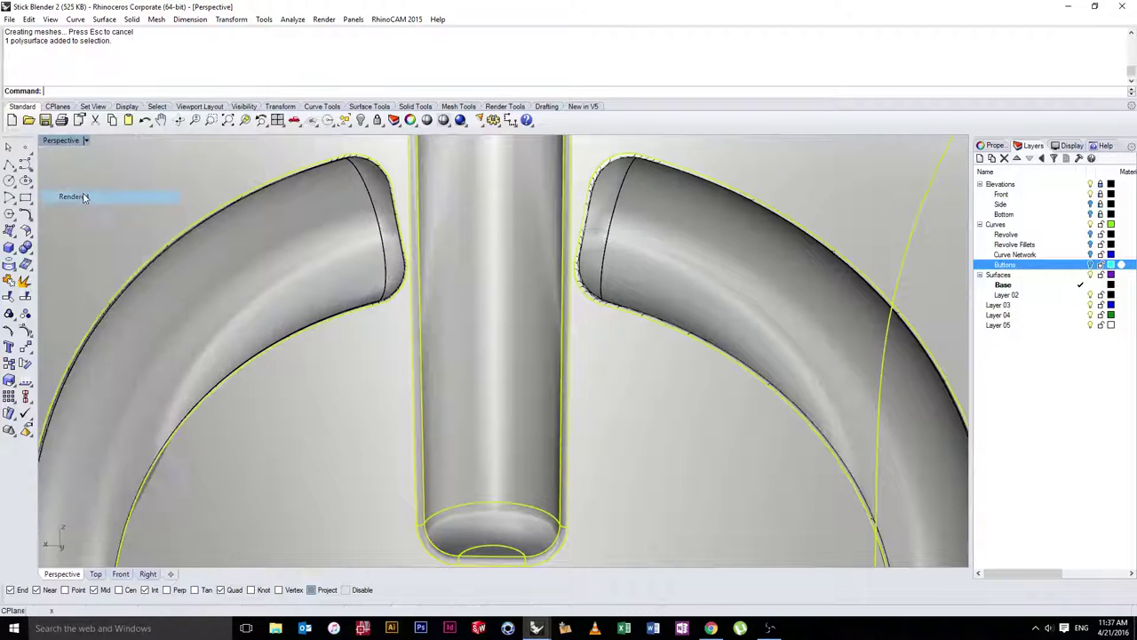
scroll(343, 269, down, 7)
right_drag(742, 330, 622, 267)
scroll(601, 282, down, 10)
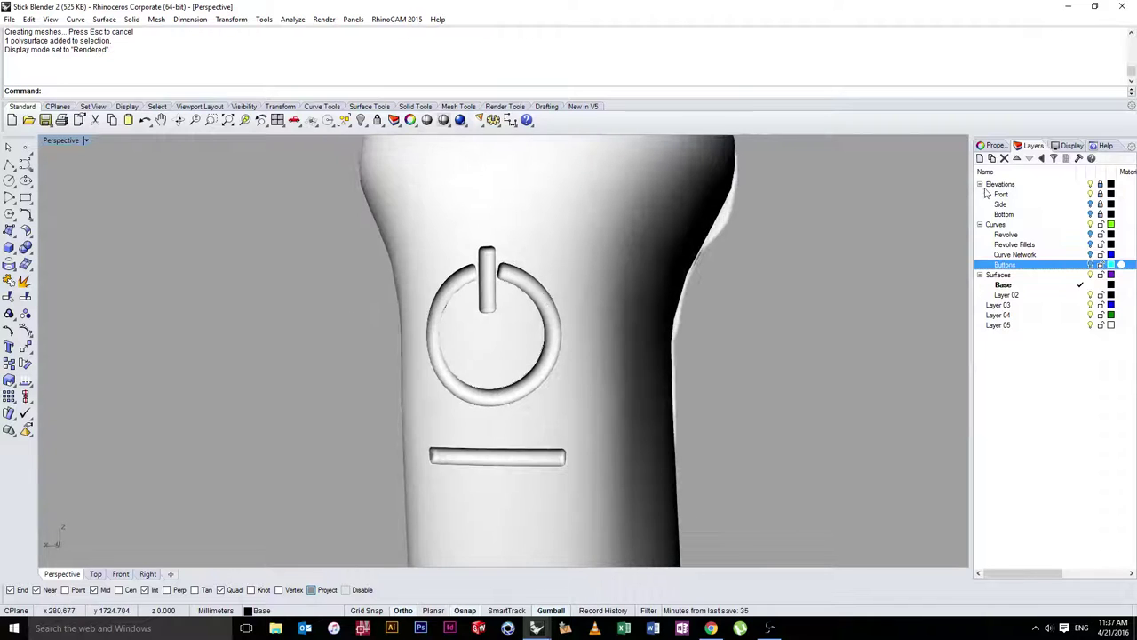
right_drag(587, 307, 741, 307)
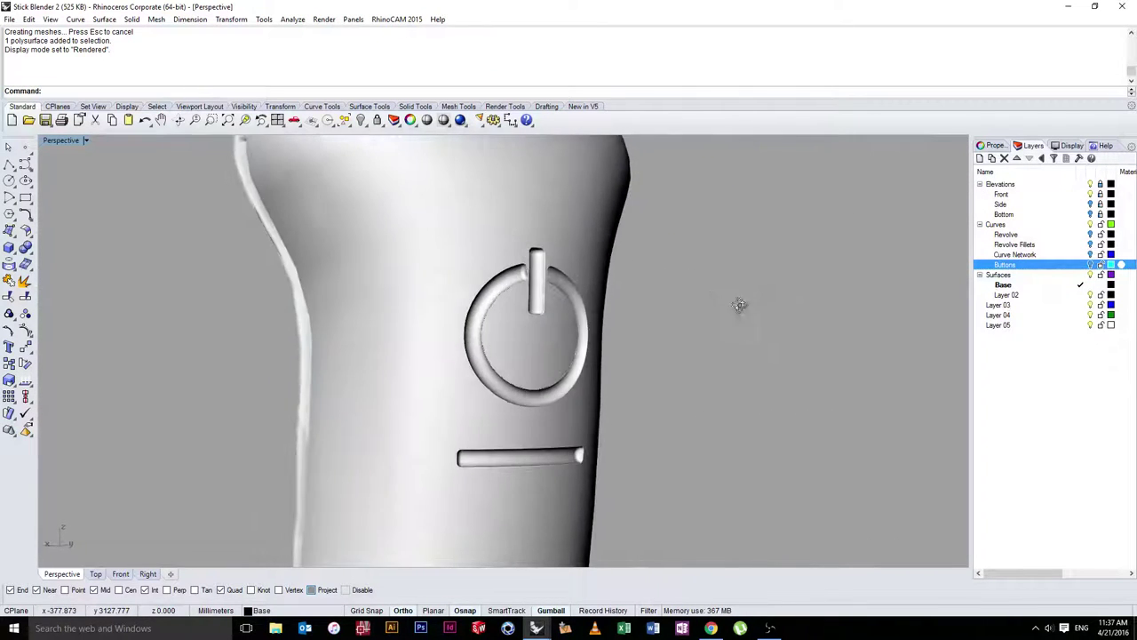
Turn off the Elevations layer group, make Surfaces the current layer and turn off its Base sublayer
click(1090, 184)
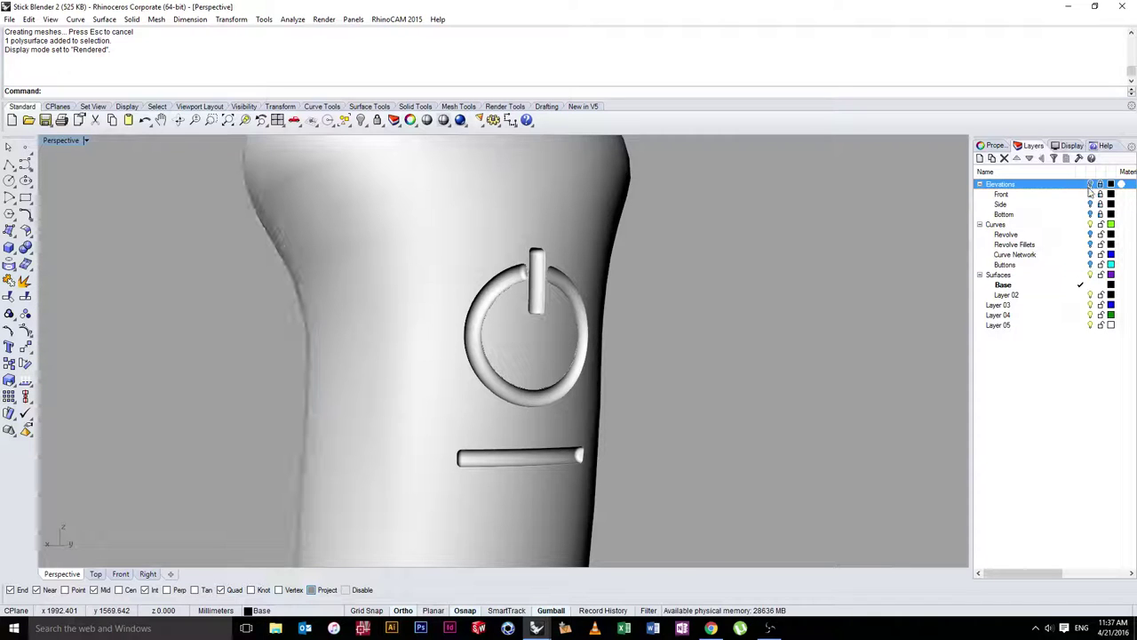
click(1081, 274)
click(1090, 284)
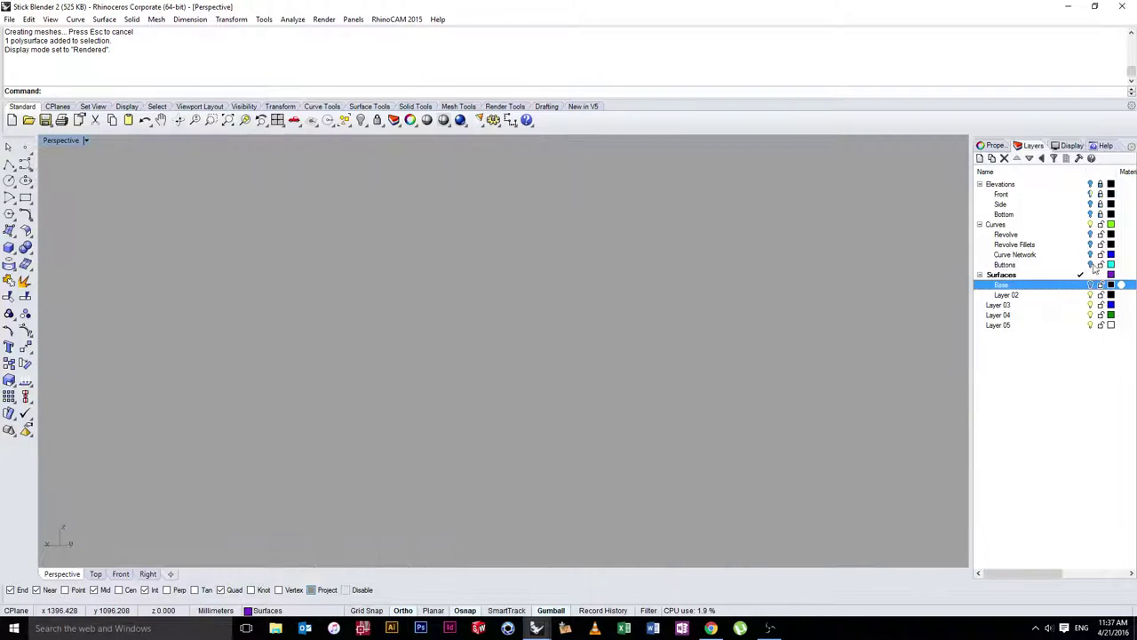
Show the Front elevation and examine the power symbol, bar and TURBO lettering in the reference image
click(1091, 194)
click(1091, 184)
click(1091, 194)
right_drag(766, 258, 606, 308)
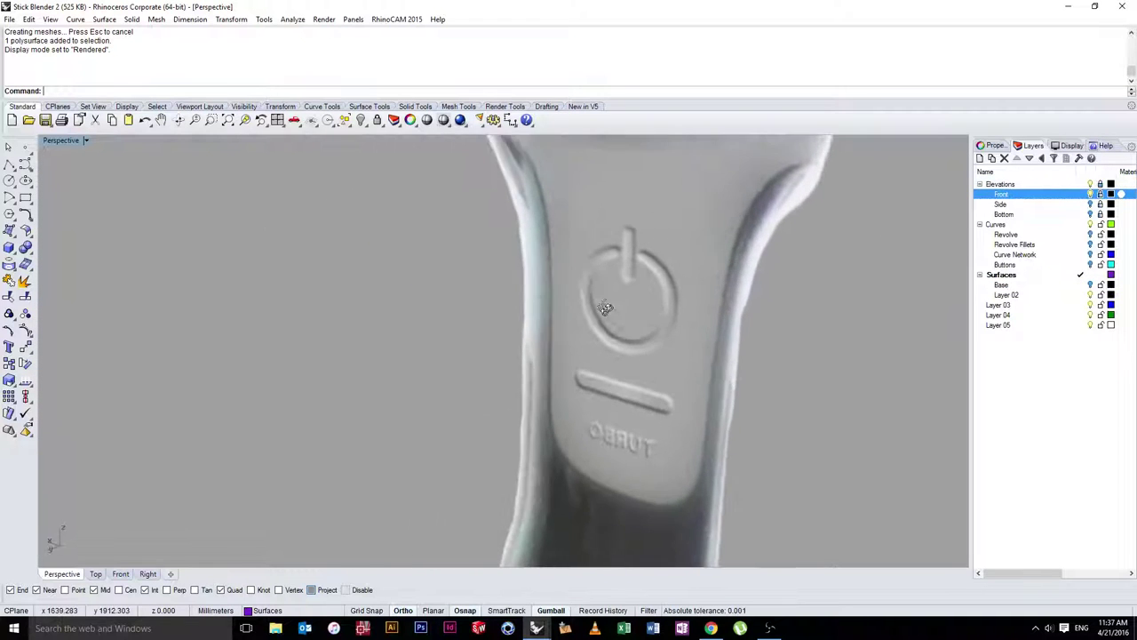
scroll(649, 398, up, 6)
scroll(650, 397, up, 2)
scroll(612, 355, down, 2)
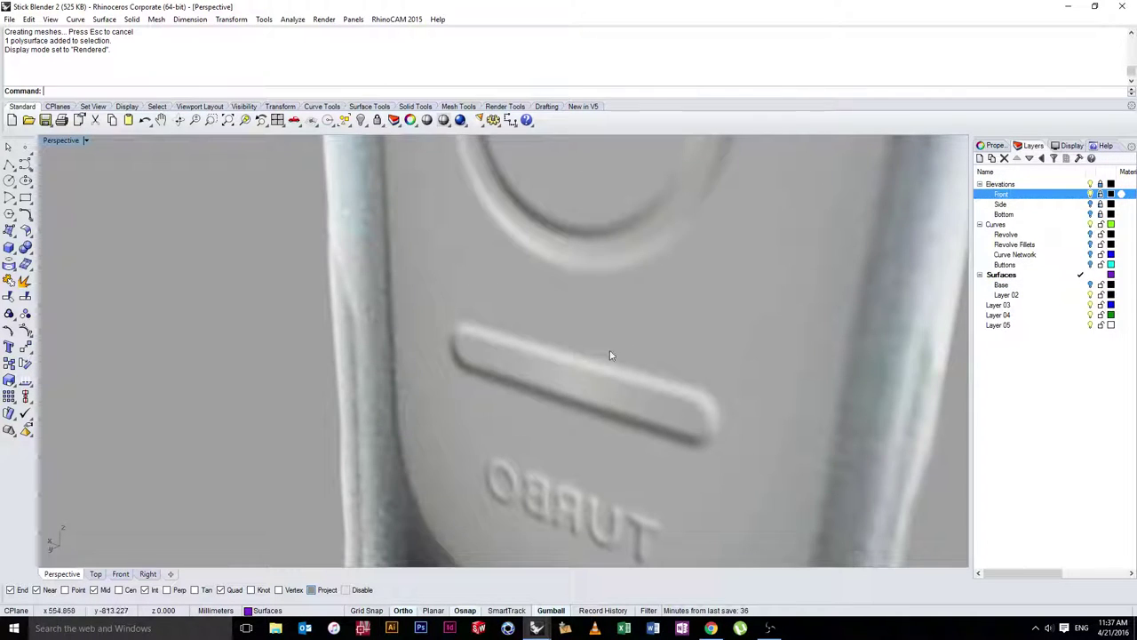
scroll(594, 356, down, 3)
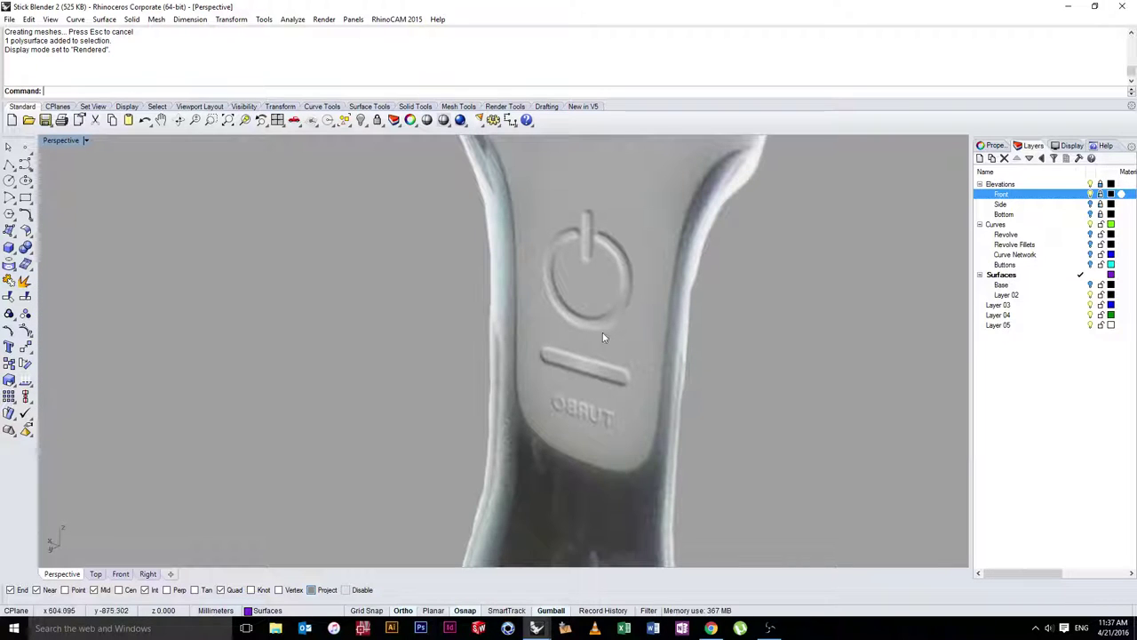
Turn on the Side, Bottom, Base and Buttons layers and show all hidden objects
key(ctrl+alt+h)
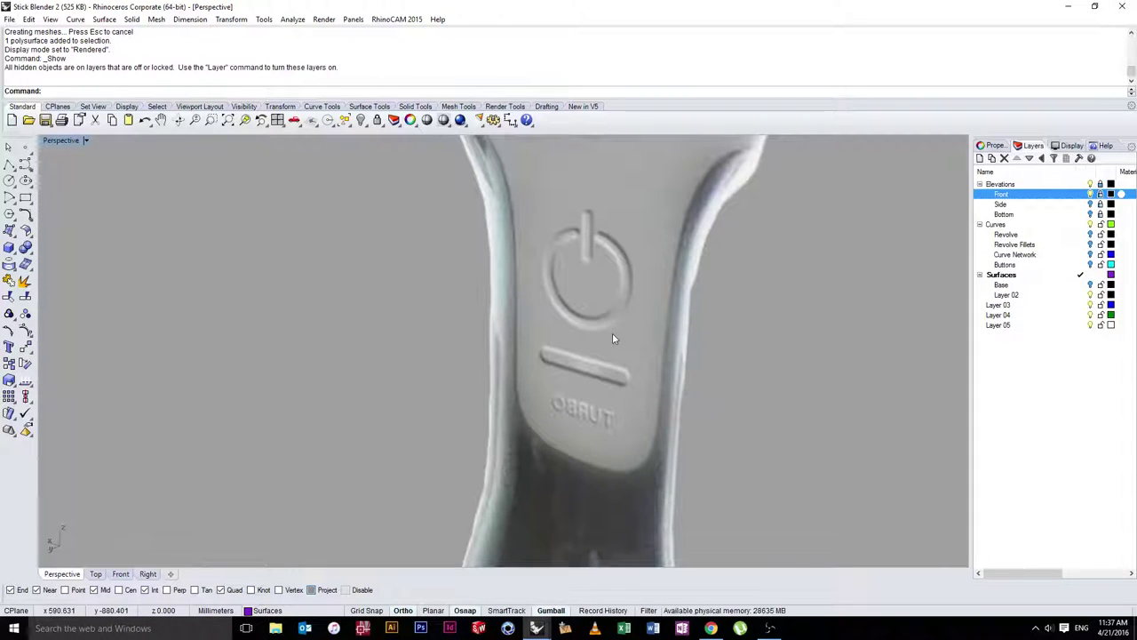
click(1090, 204)
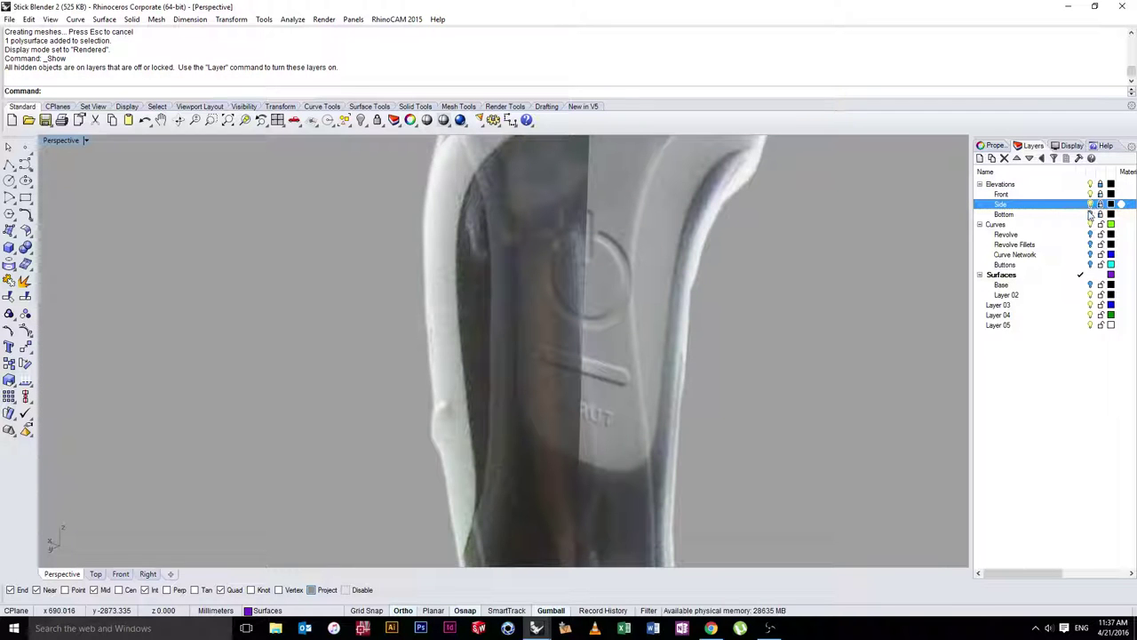
click(1090, 214)
right_drag(637, 291, 670, 281)
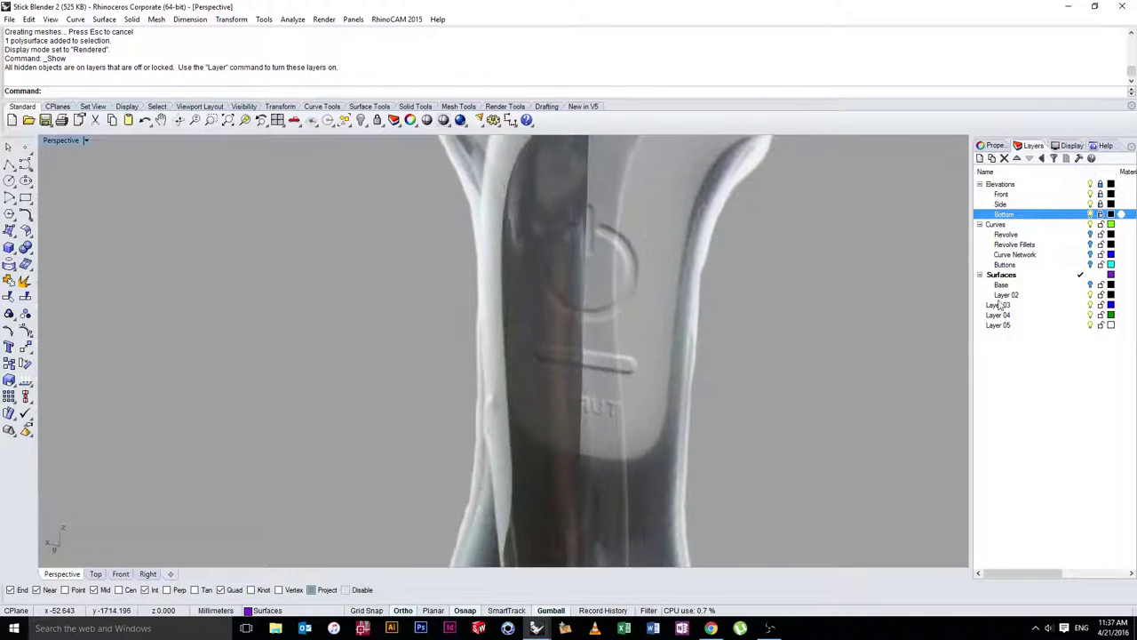
click(1091, 285)
key(Return)
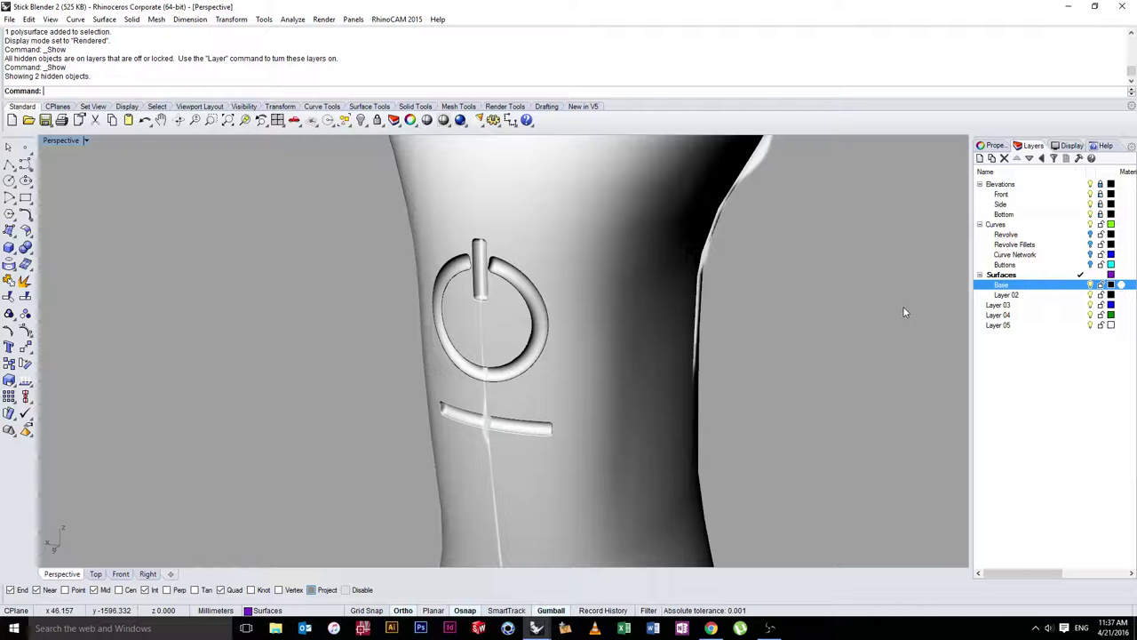
click(1092, 265)
Set the perspective view to Shaded display for working on the horizontal bar groove below the ring
right_drag(671, 325, 561, 327)
scroll(429, 398, up, 12)
right_drag(444, 362, 451, 357)
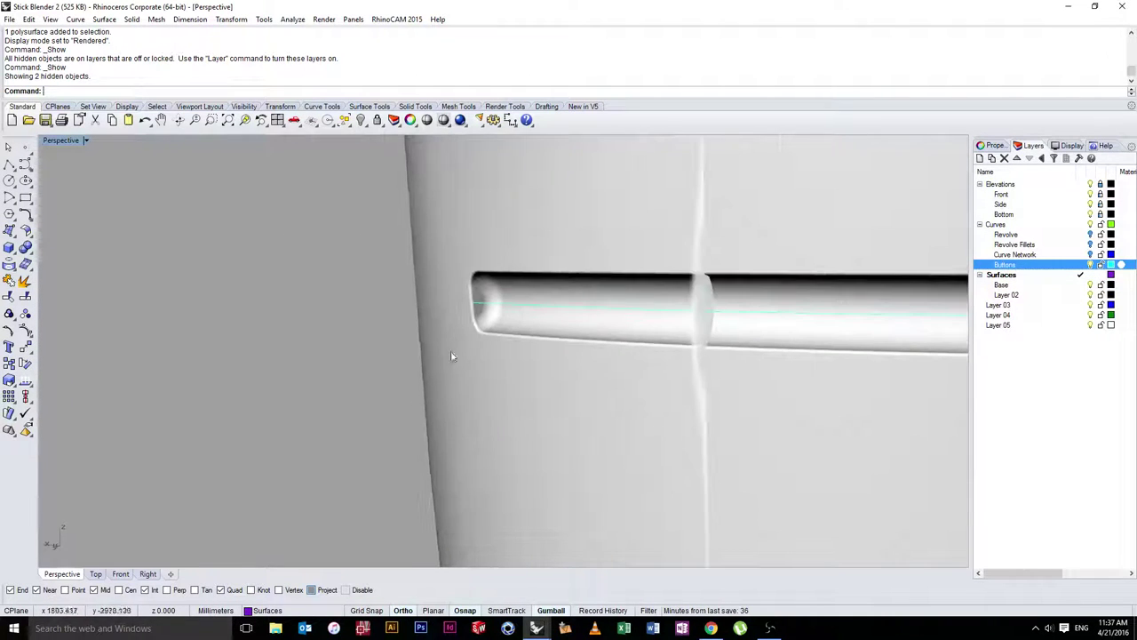
double_click(51, 141)
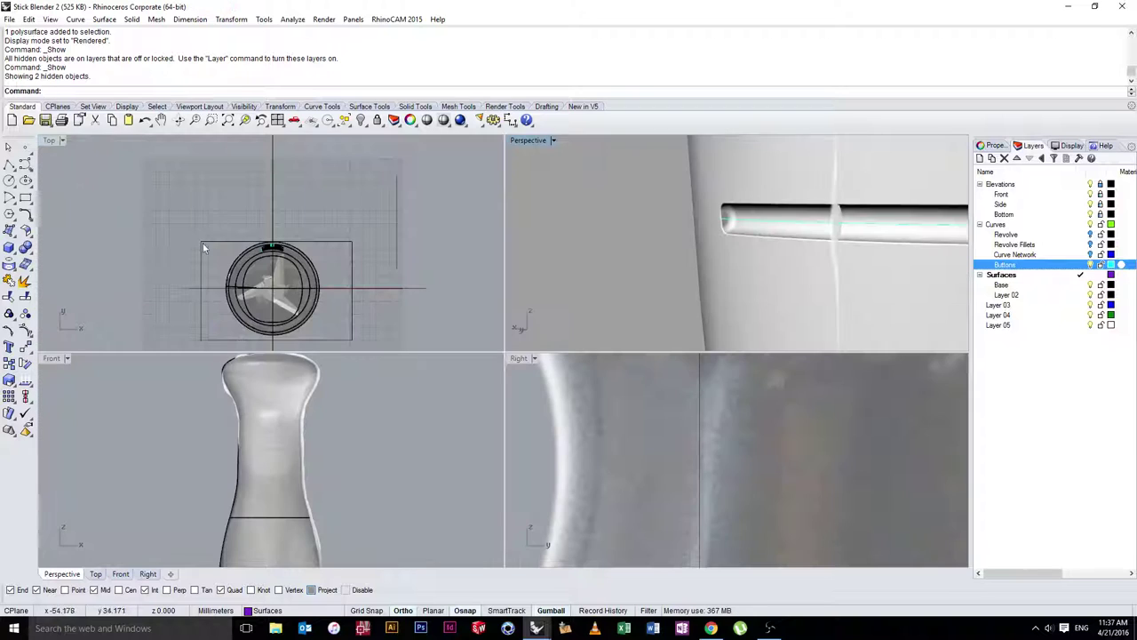
double_click(536, 142)
right_drag(530, 149, 501, 311)
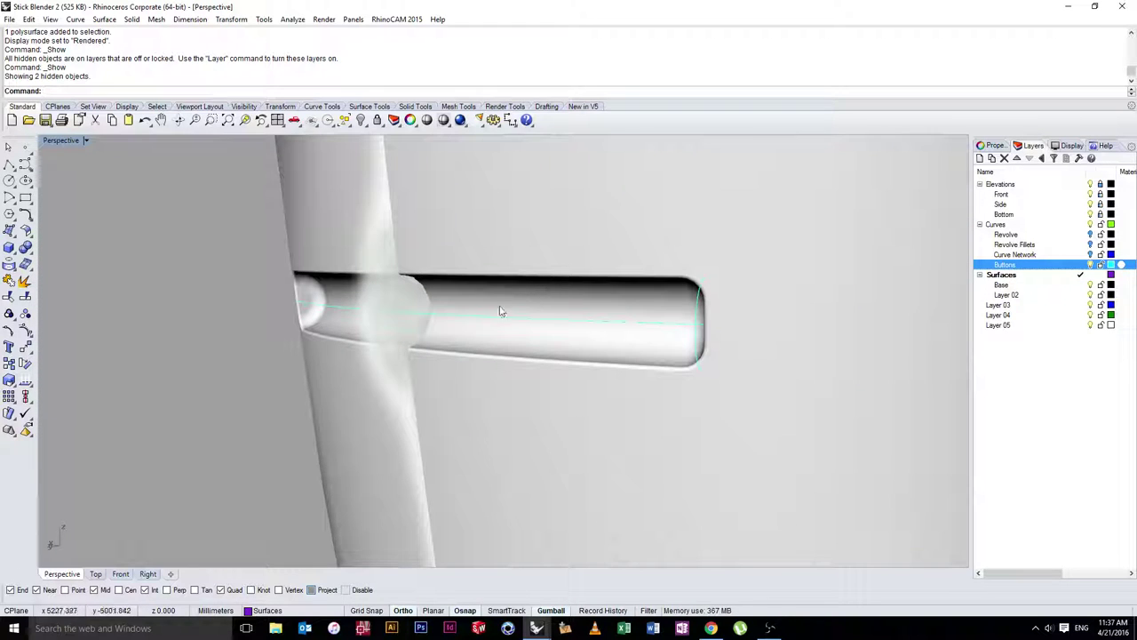
click(61, 141)
click(69, 182)
scroll(380, 284, up, 3)
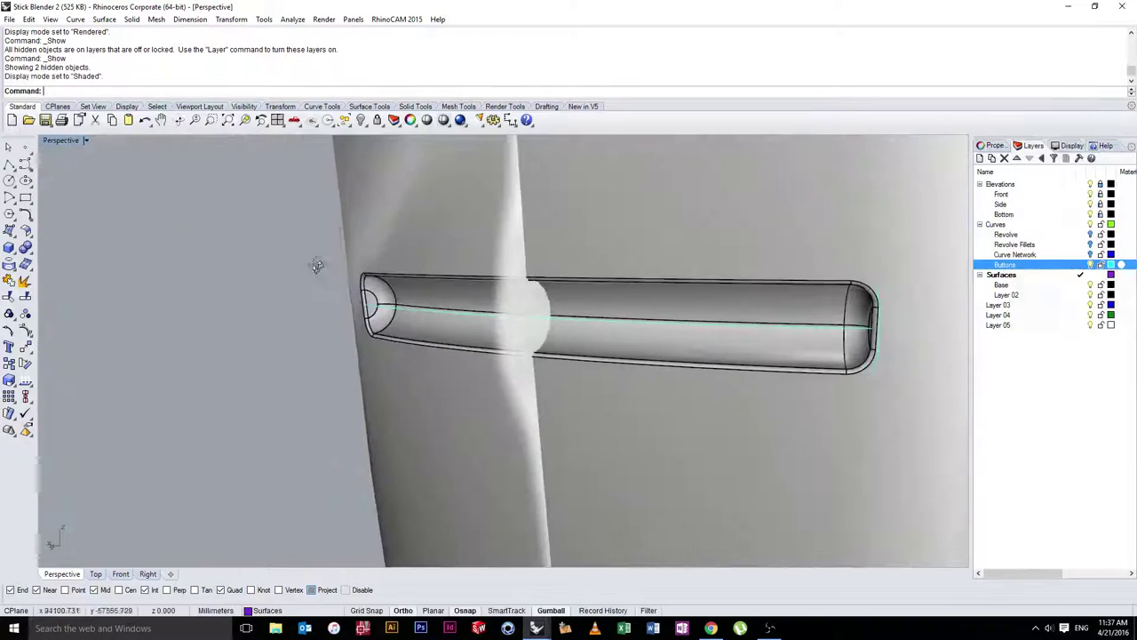
Delete the channel, left end cap and adjoining rim surfaces of the horizontal bar groove
scroll(373, 307, up, 2)
click(370, 316)
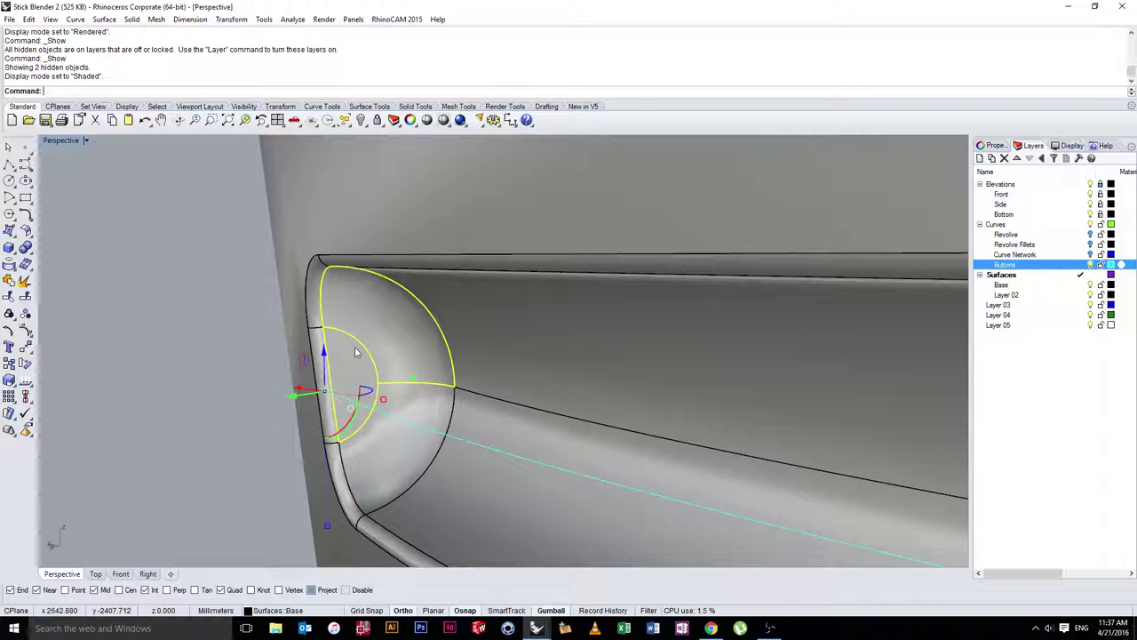
shift+click(320, 355)
shift+click(313, 311)
shift+click(348, 263)
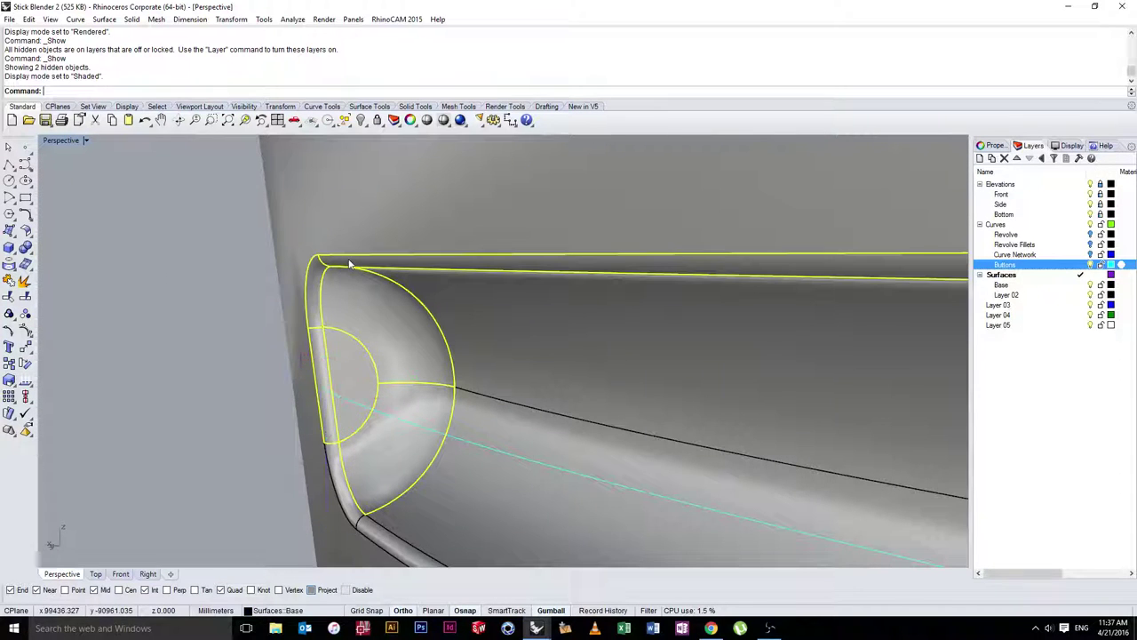
shift+click(501, 358)
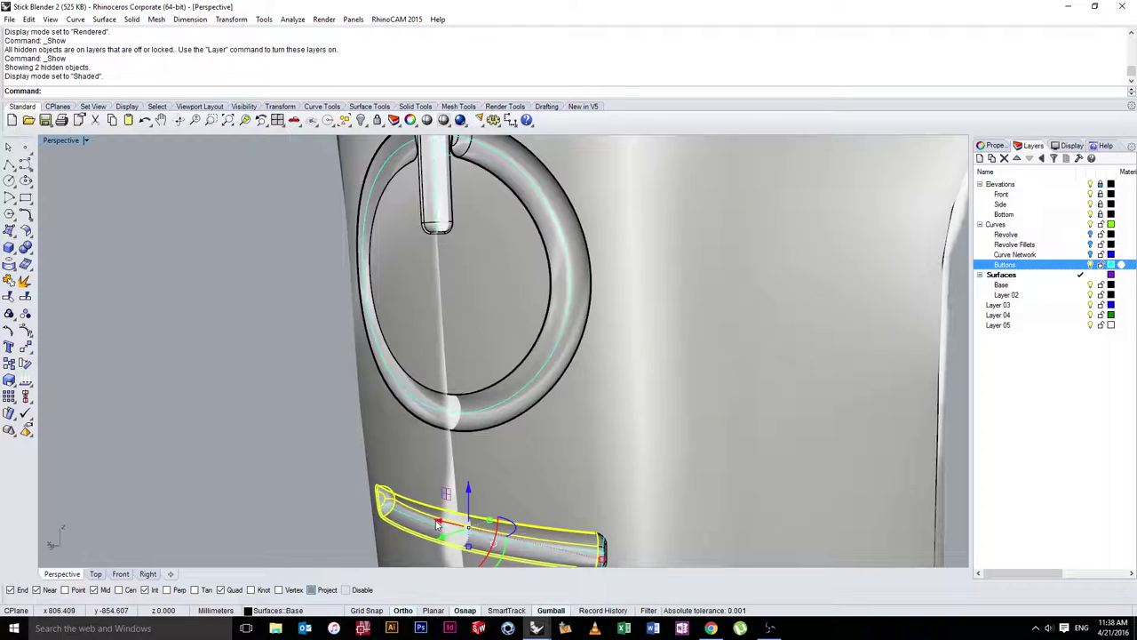
key(Delete)
Delete the leftover rim blend piece at the rounded corner of the bar groove's left end
right_drag(437, 525, 640, 507)
scroll(404, 472, up, 5)
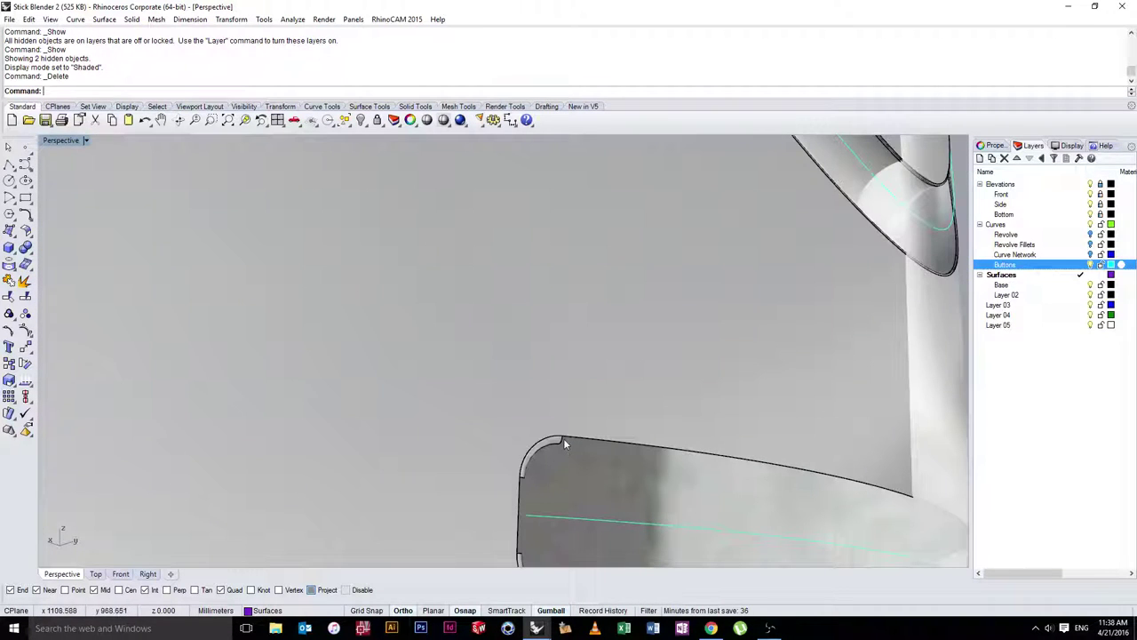
scroll(560, 457, up, 4)
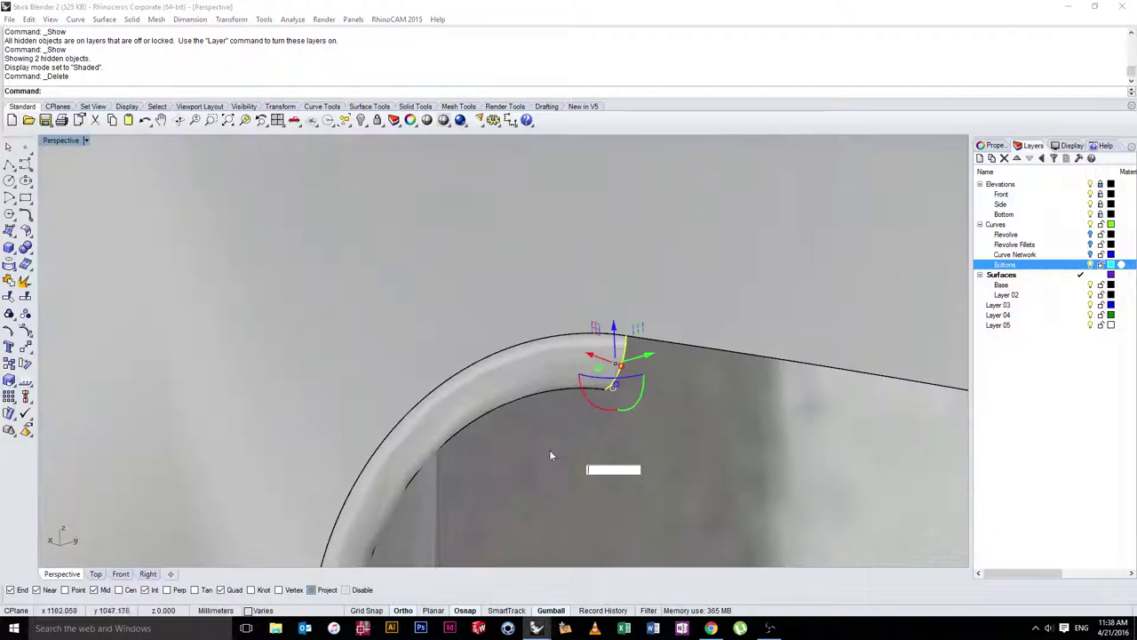
click(525, 380)
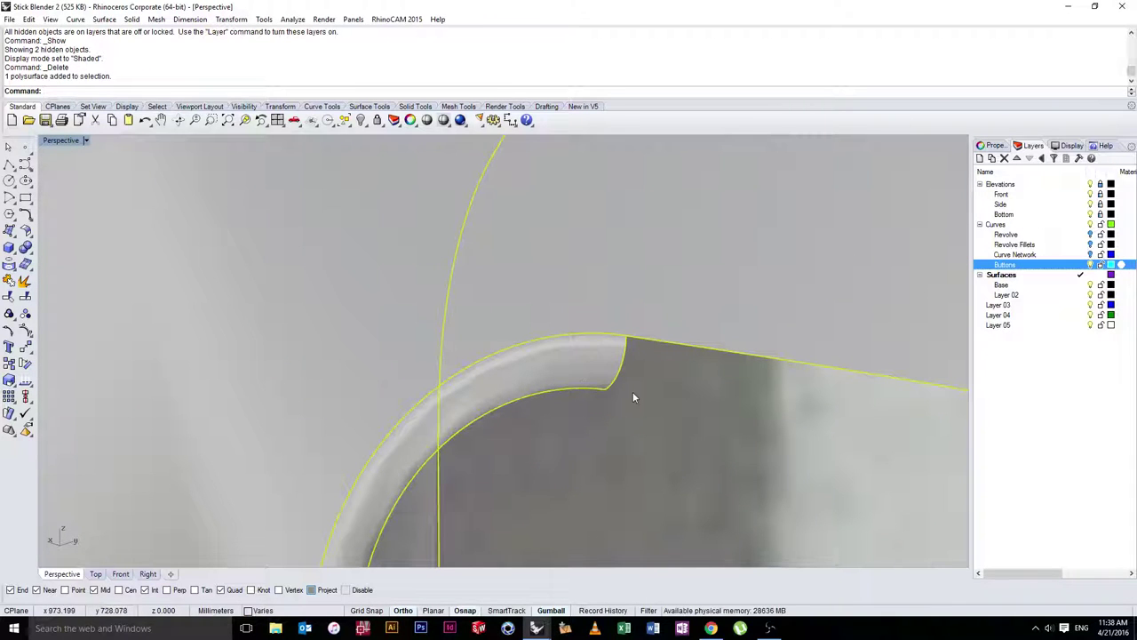
click(569, 362)
right_drag(569, 362, 289, 418)
key(Delete)
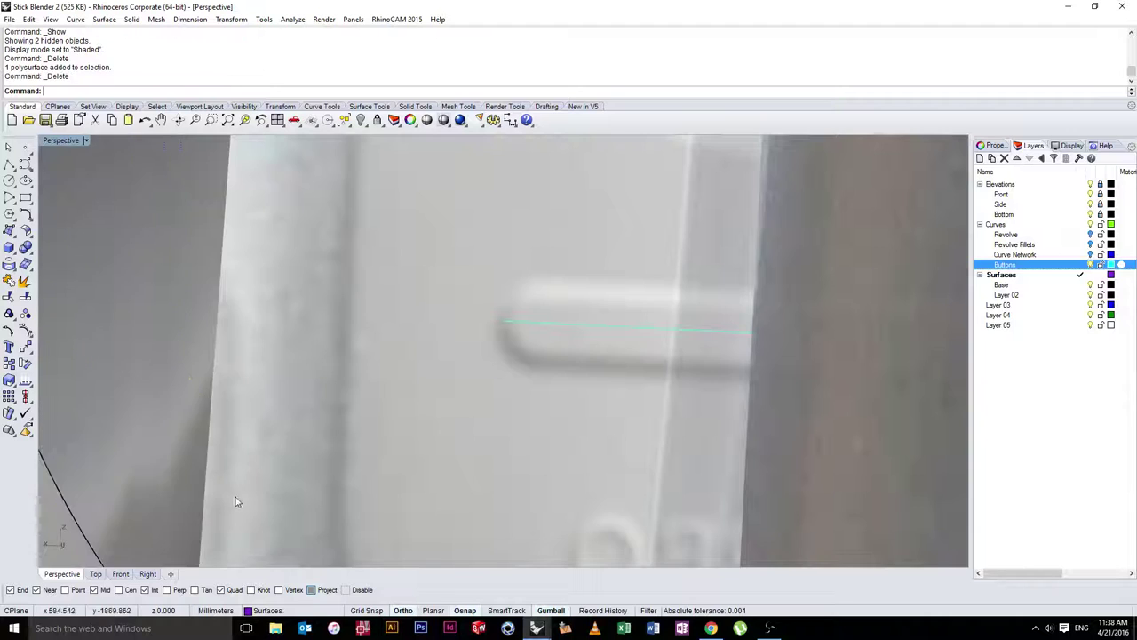
Delete the remaining end cap and rim blend surfaces at the opposite end of the bar groove
scroll(232, 497, down, 6)
scroll(389, 444, up, 5)
scroll(388, 444, up, 5)
click(592, 381)
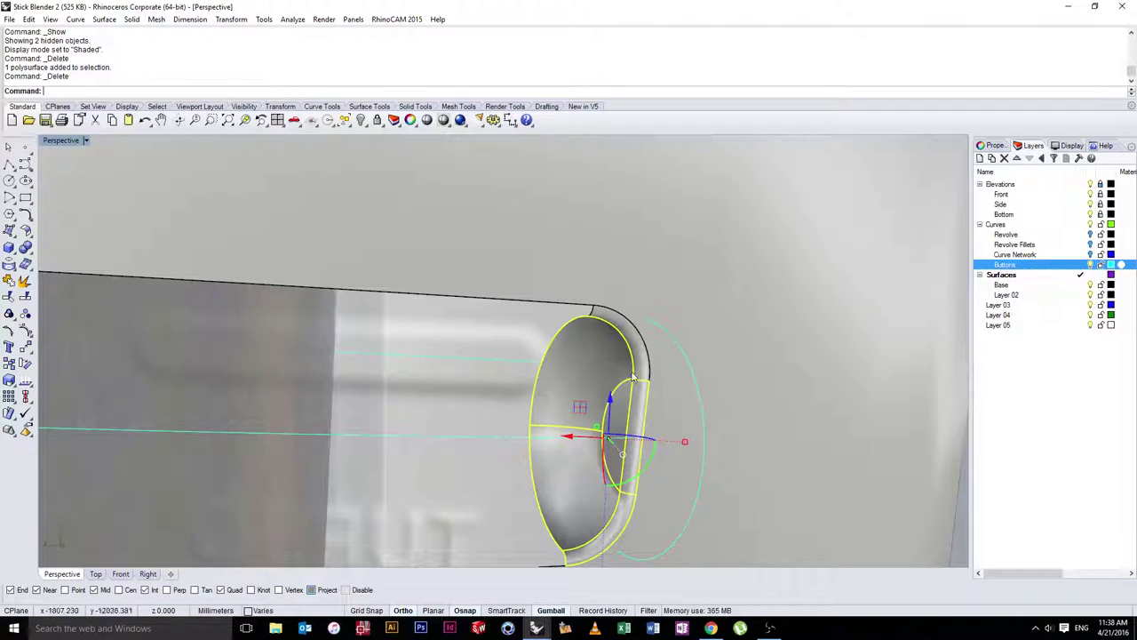
key(Delete)
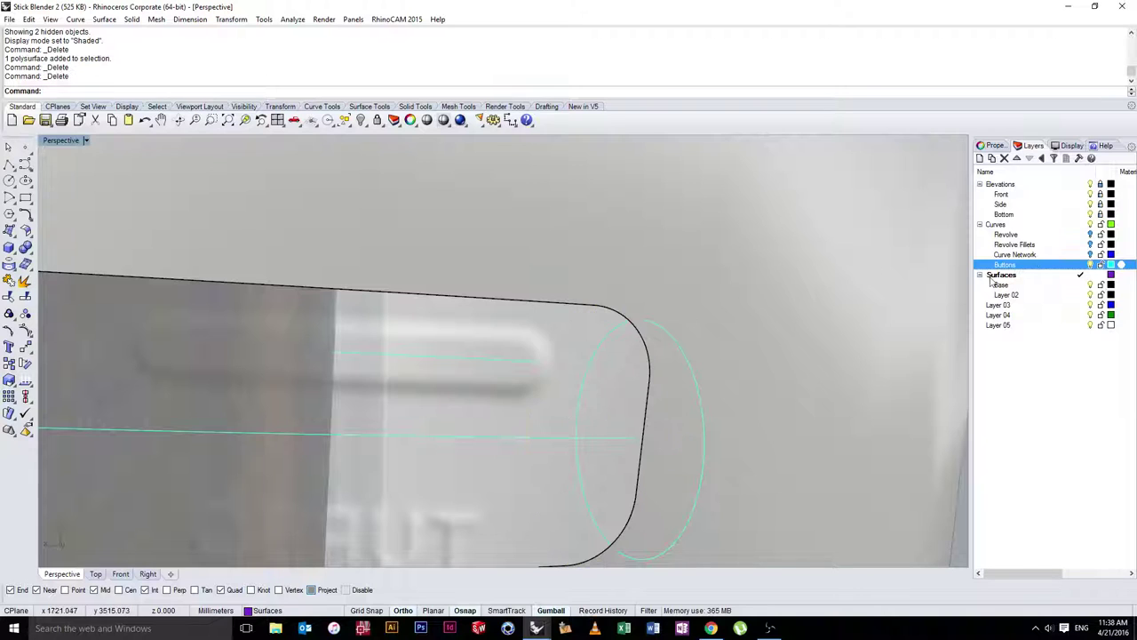
Untrim the bar-shaped opening below the ring to restore the blender body surface
scroll(601, 380, down, 3)
scroll(488, 368, down, 4)
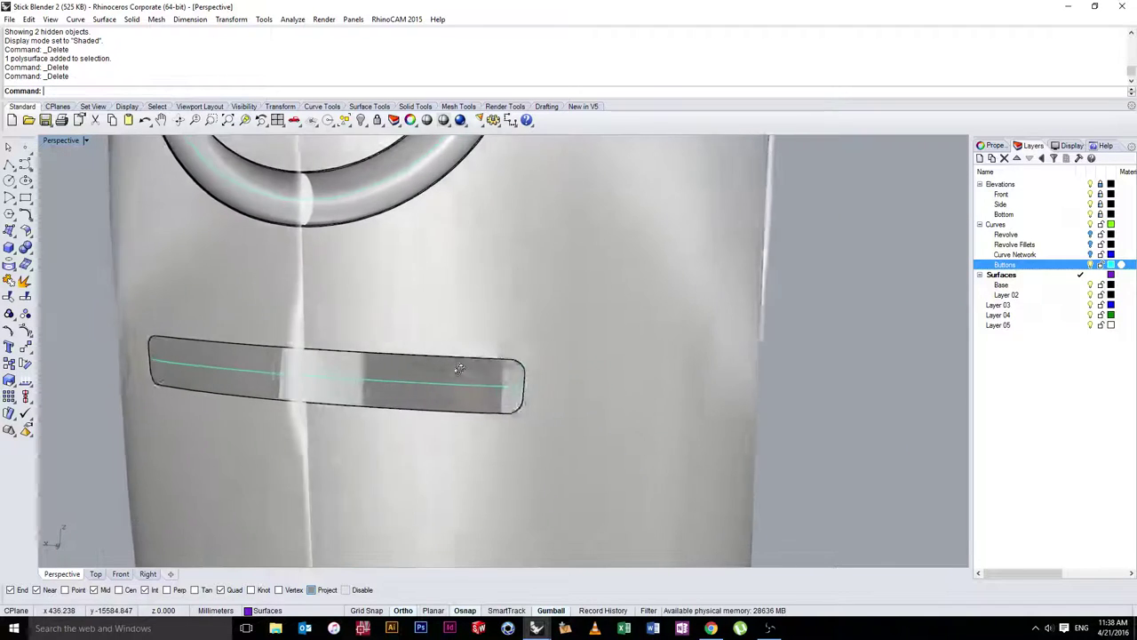
text(Untrim)
key(Return)
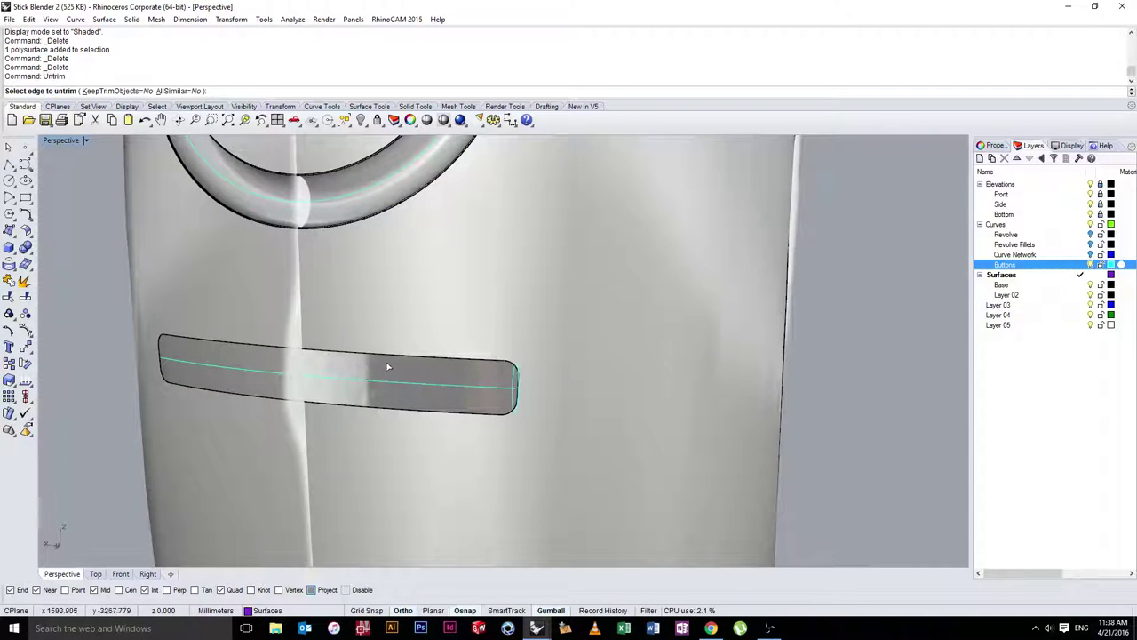
click(387, 366)
scroll(373, 391, down, 4)
scroll(325, 421, up, 2)
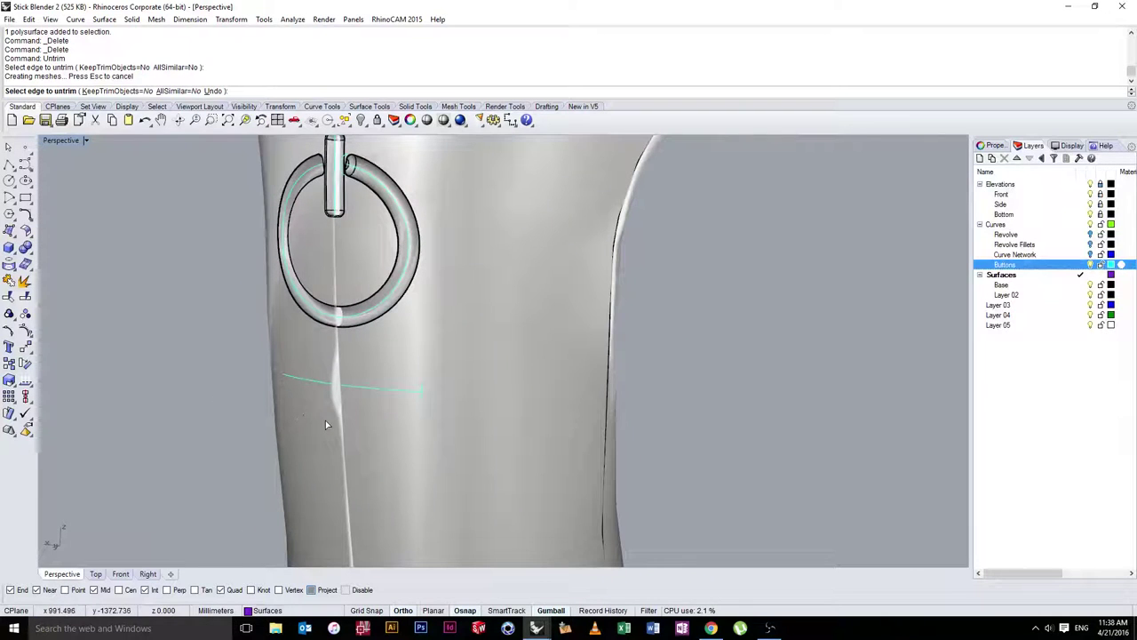
right_drag(323, 436, 292, 415)
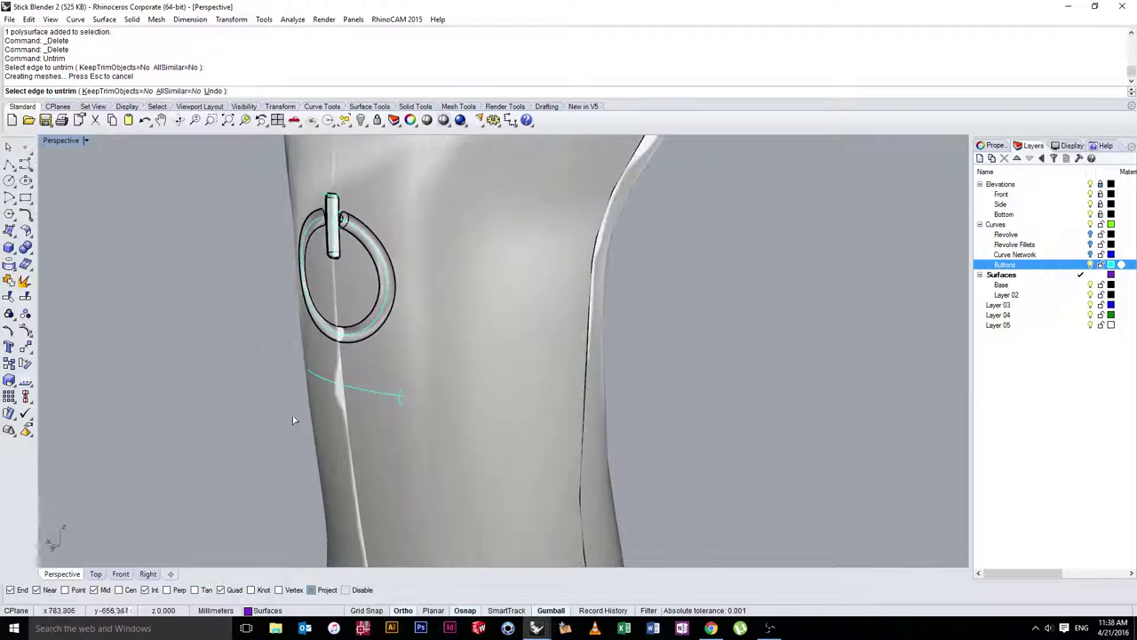
right_click(289, 416)
Sweep the circular profile along the curved bar line below the ring using Sweep 1 Rail
click(104, 19)
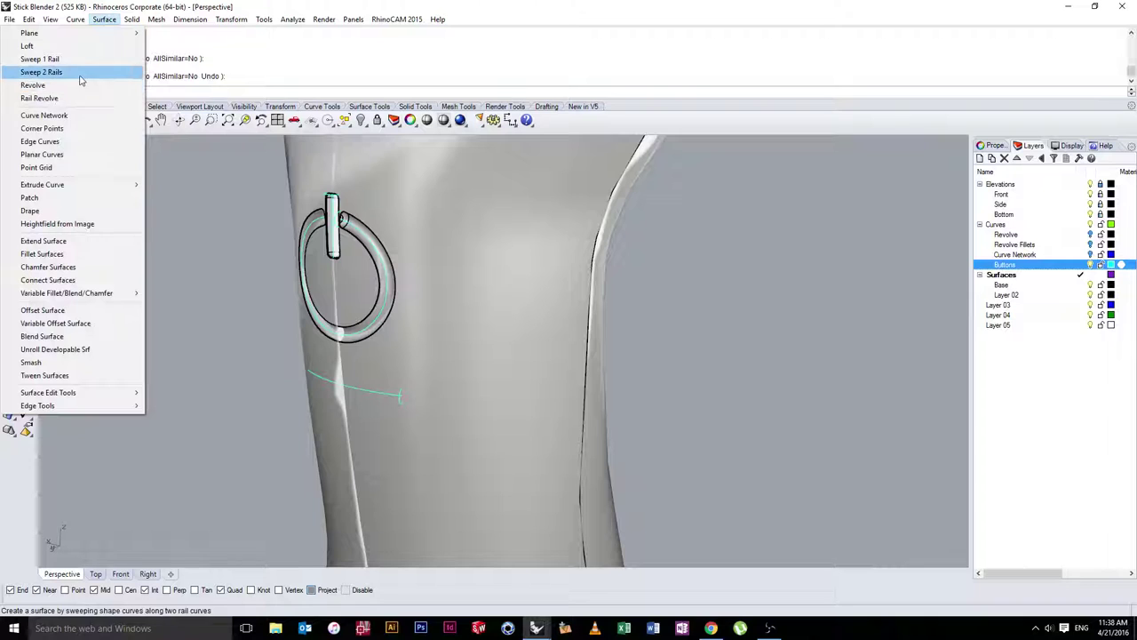
click(55, 56)
scroll(396, 411, up, 3)
click(394, 350)
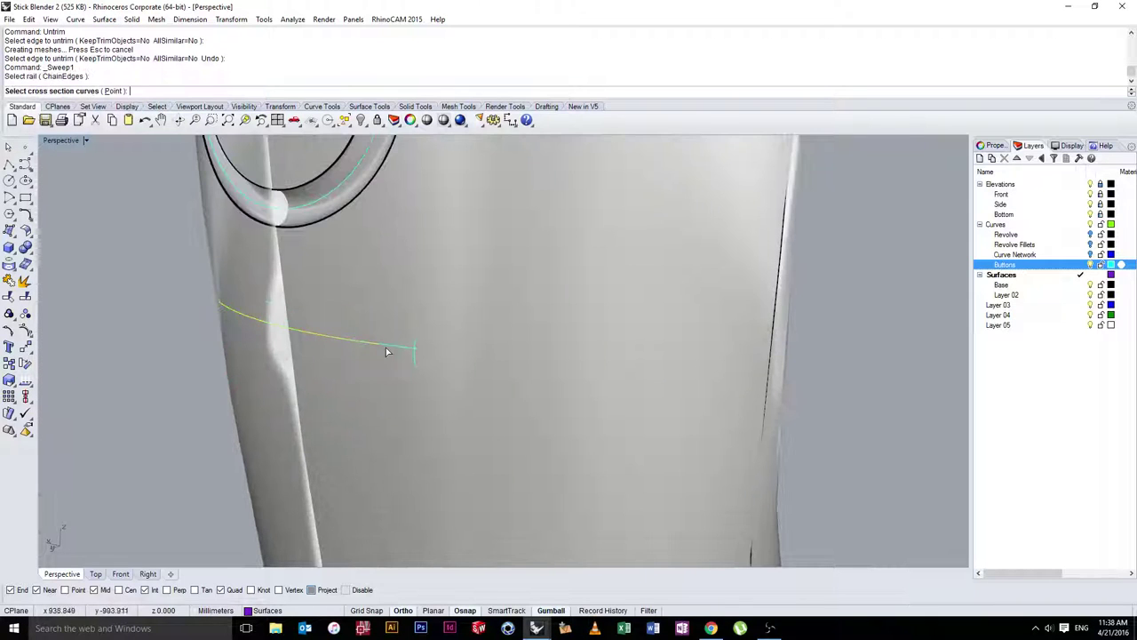
click(414, 347)
key(Return)
key(Return)
click(160, 374)
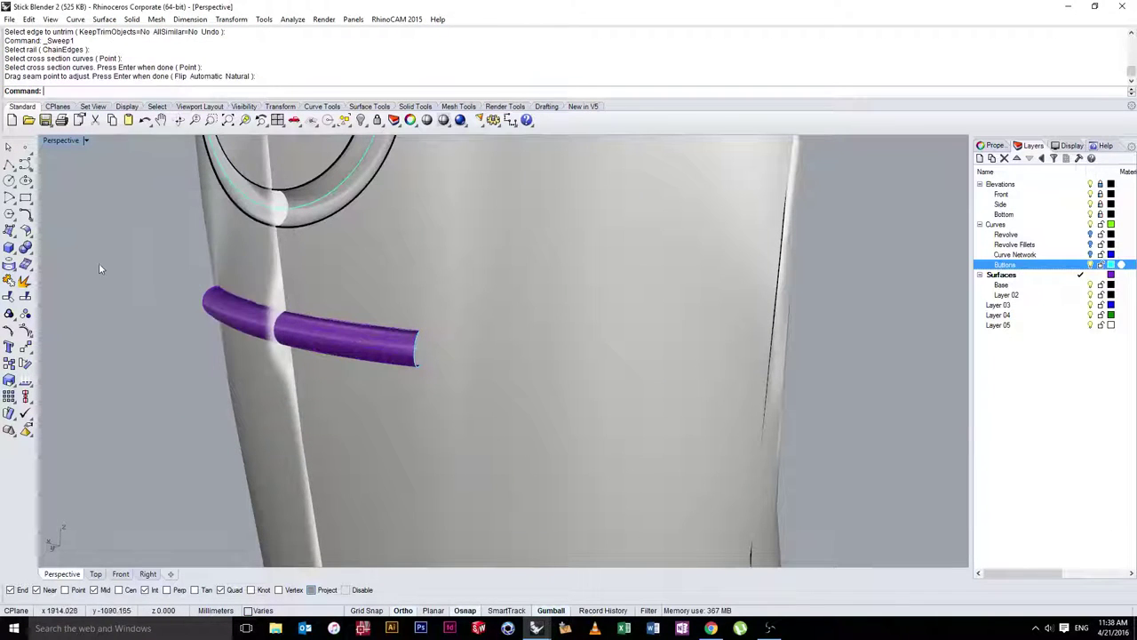
click(359, 360)
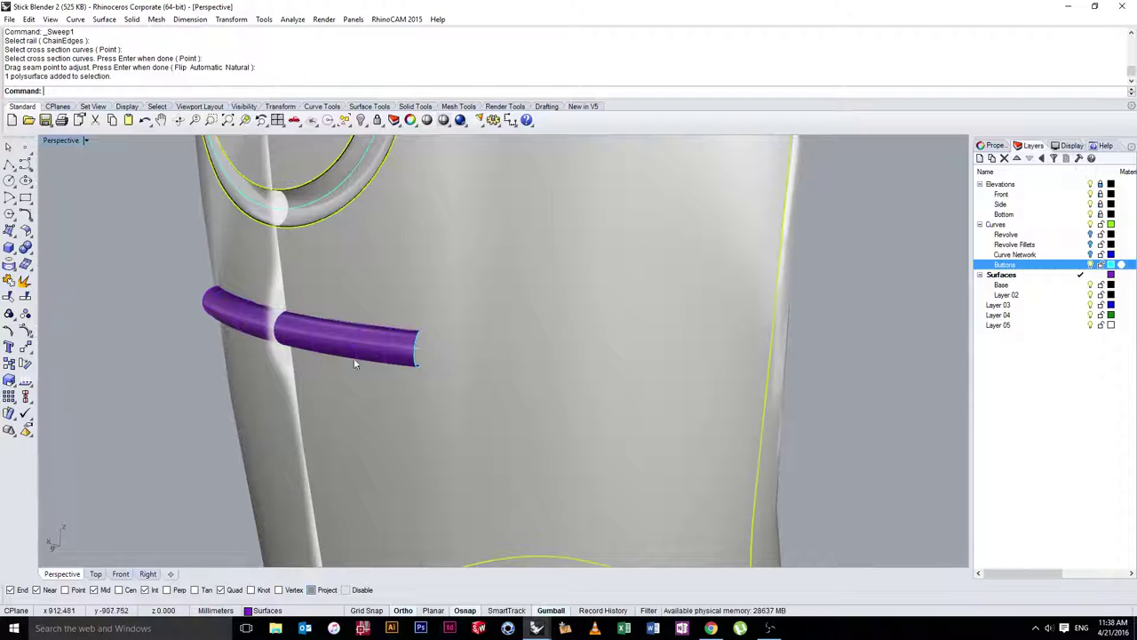
click(430, 350)
right_click(999, 264)
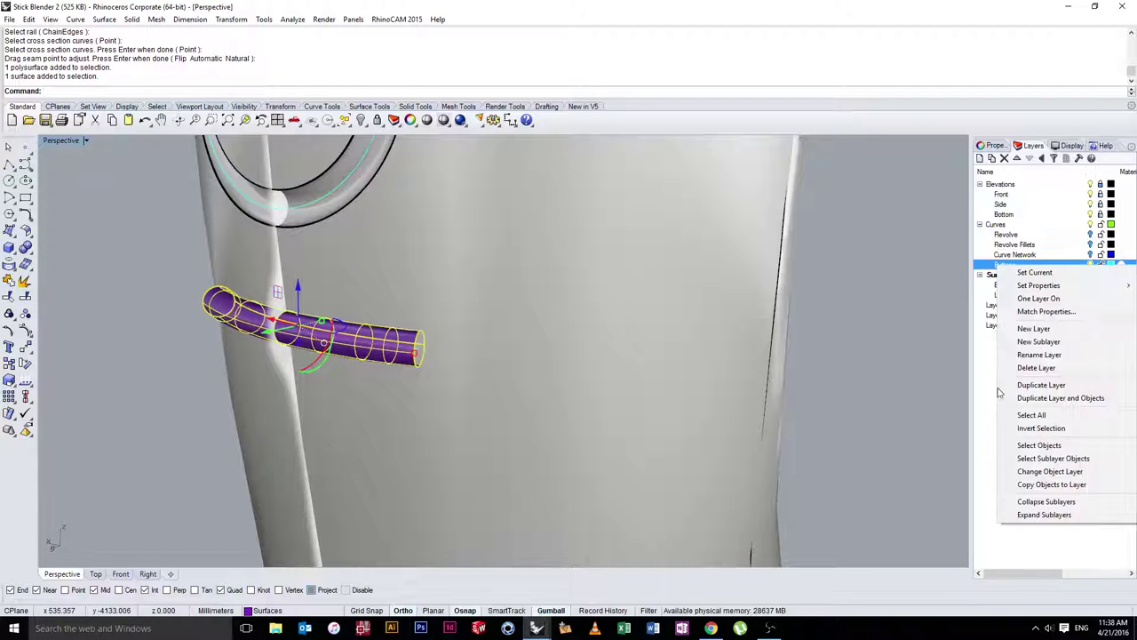
click(1038, 460)
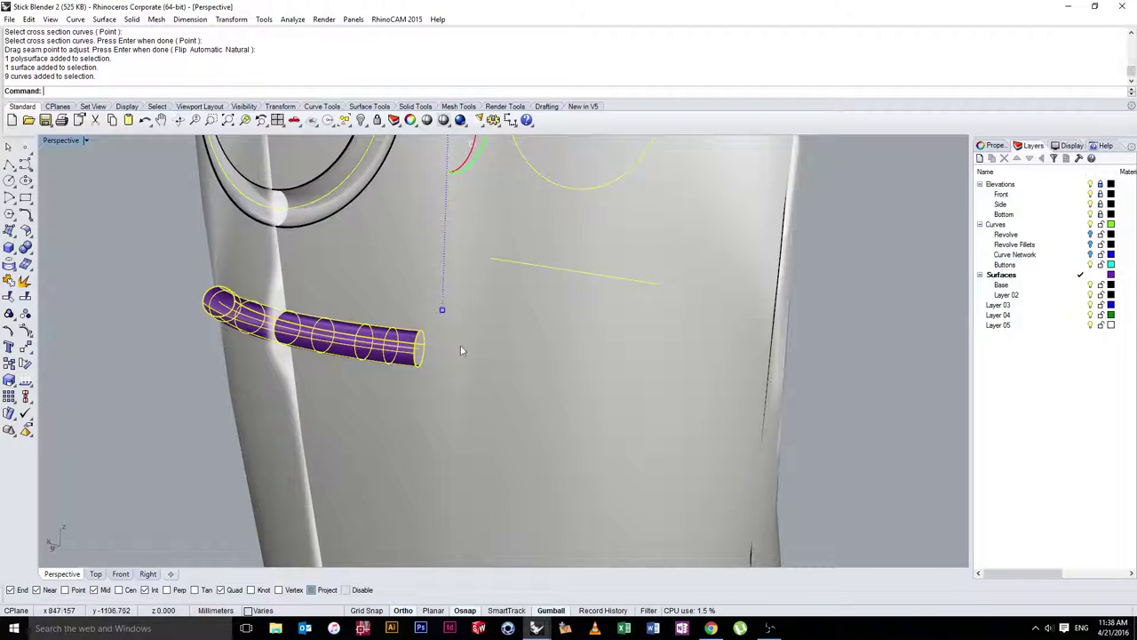
key(ctrl+z)
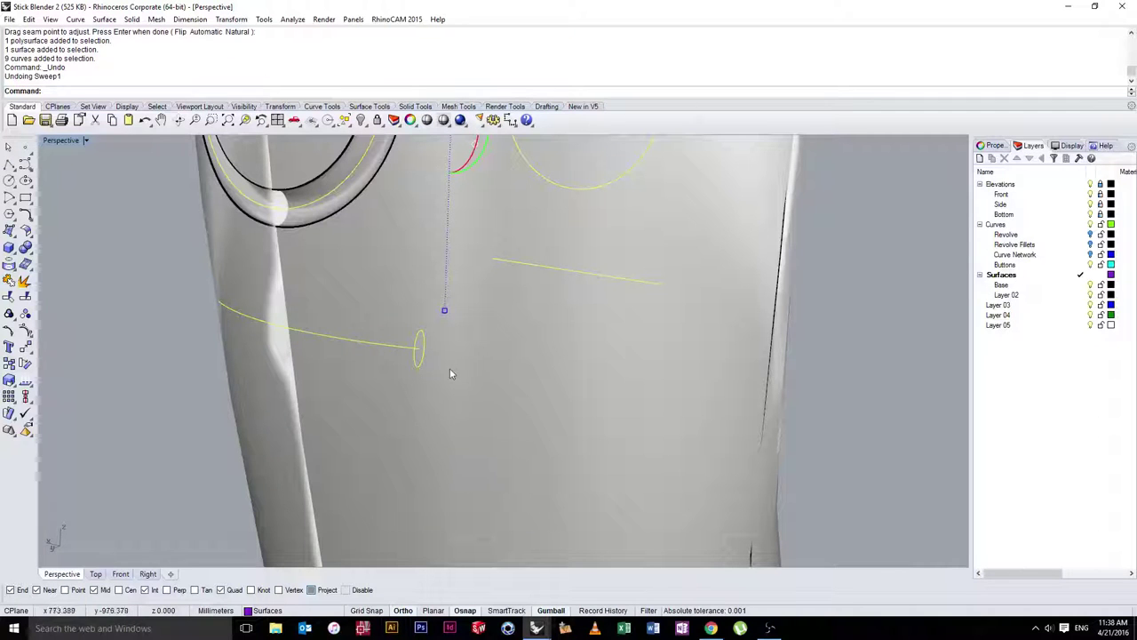
key(ctrl+y)
click(847, 302)
Move the swept tube to the Buttons layer and cap both of its open ends
click(395, 336)
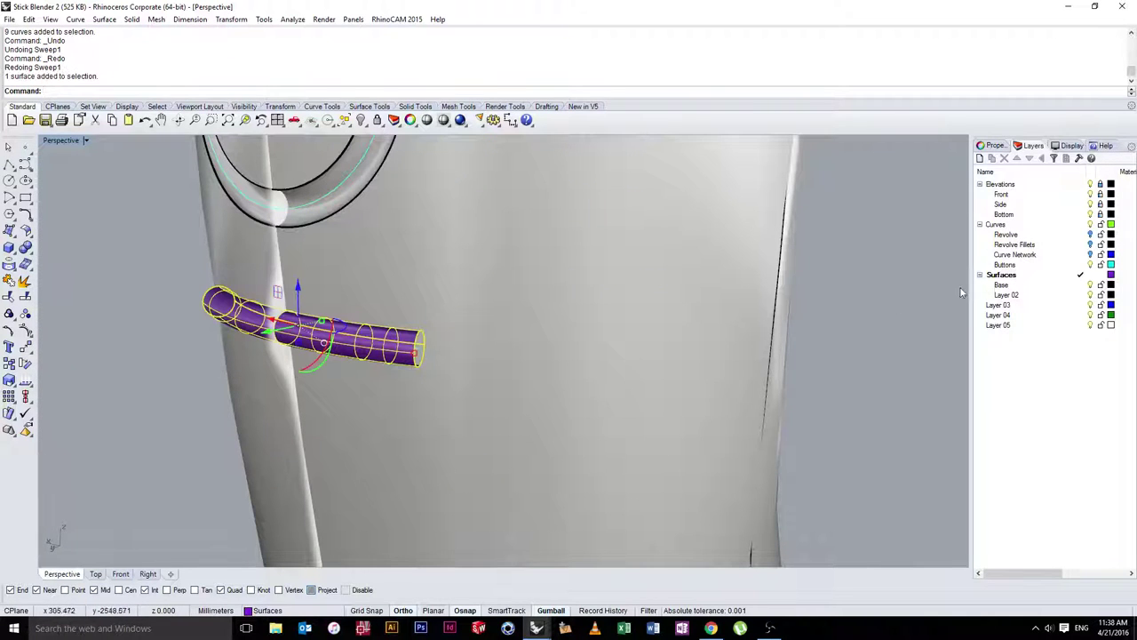
right_click(1004, 265)
click(1041, 470)
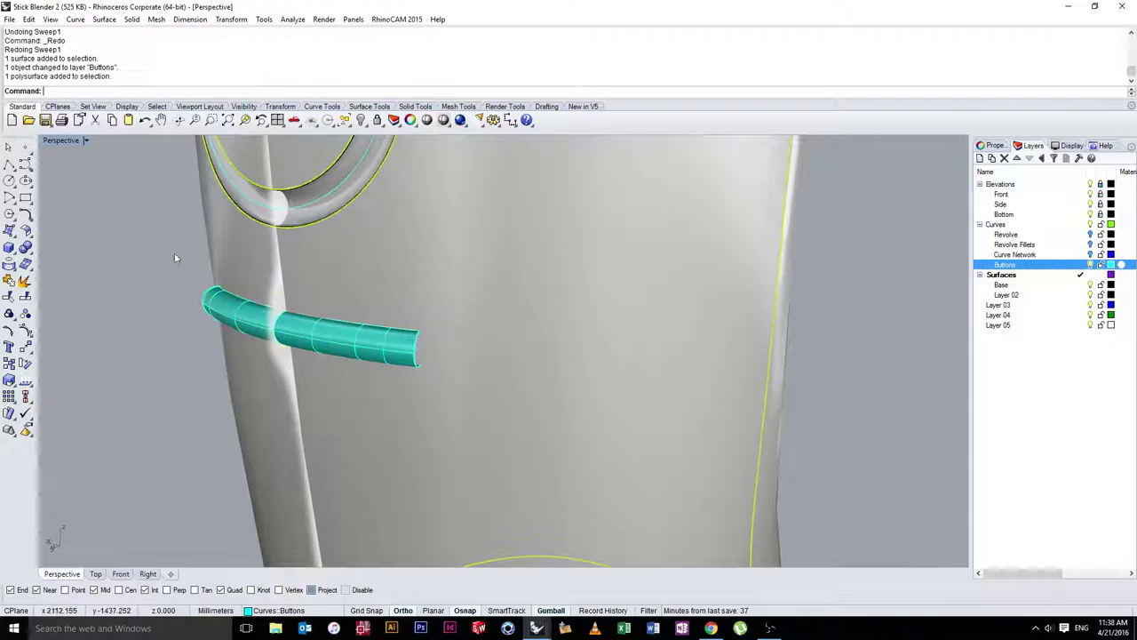
click(311, 331)
text(cap)
key(Return)
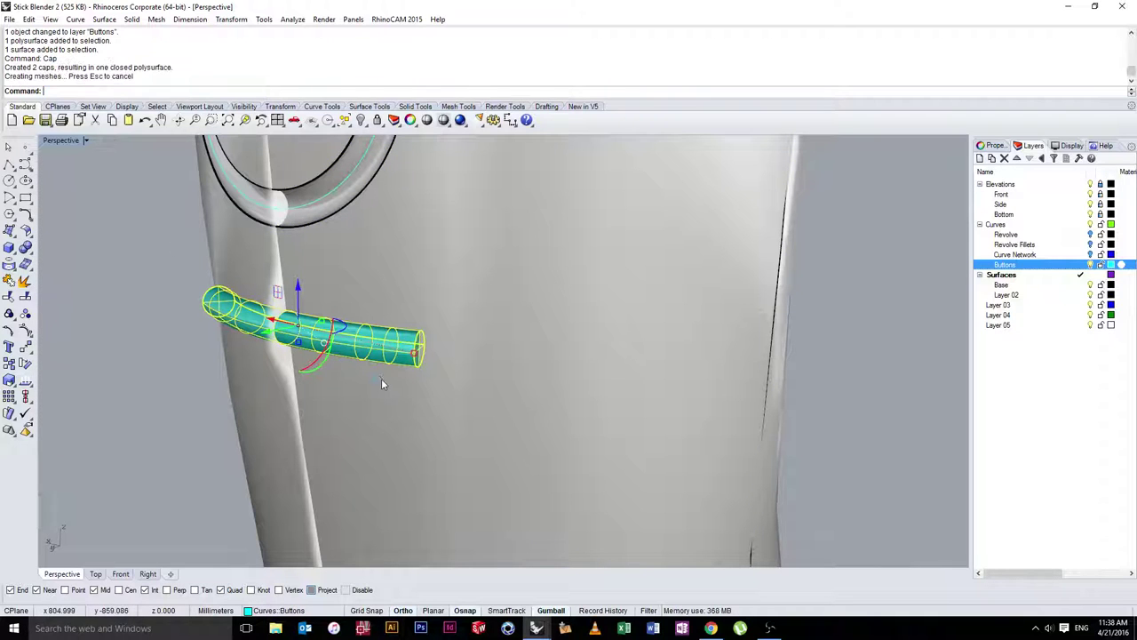
Fillet the circular end edges of the capped bar with a radius of 0.5
click(134, 20)
mouse_move(133, 310)
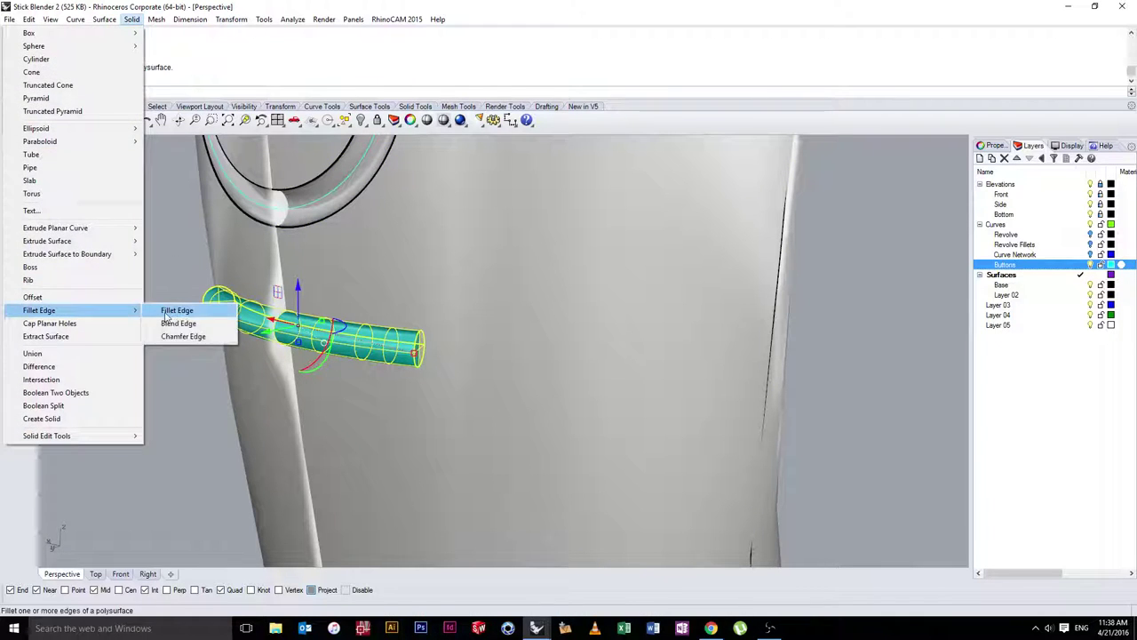
click(177, 308)
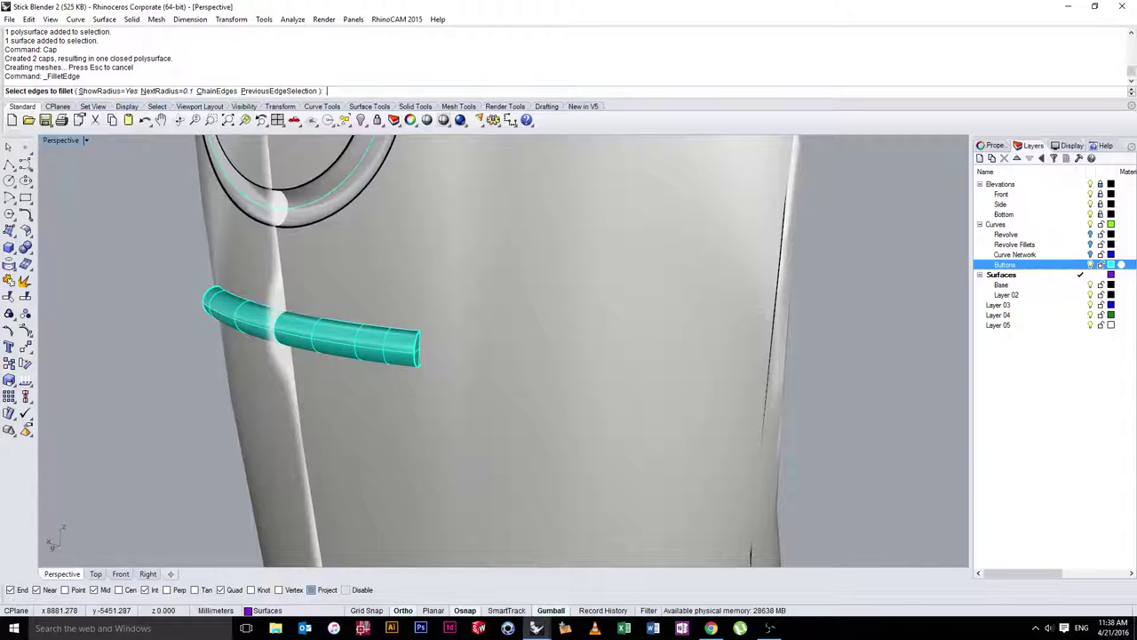
text(.5)
key(Return)
scroll(382, 279, up, 3)
click(433, 386)
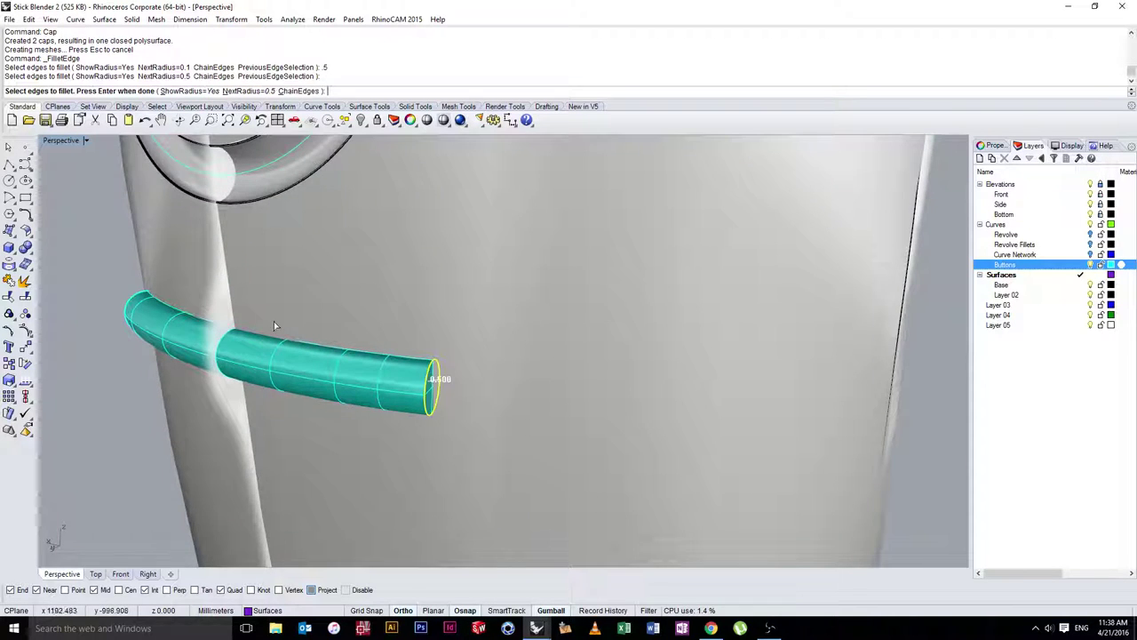
right_drag(273, 325, 258, 432)
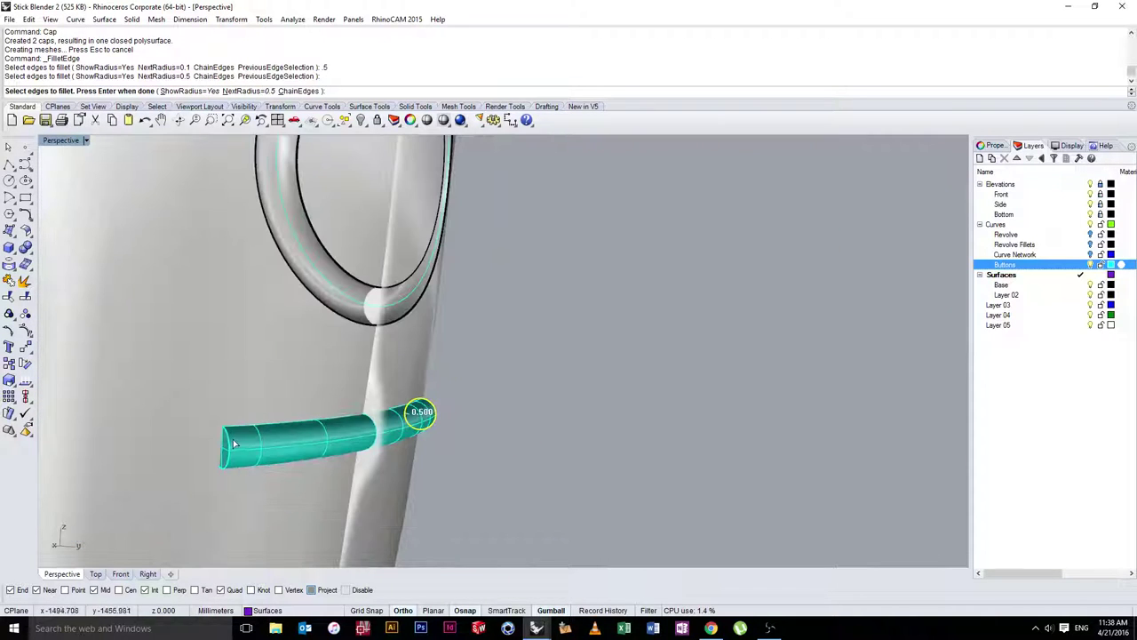
key(Return)
key(Return)
Check the rounded bar in Ghosted display and set the perspective view to Rendered display
right_drag(499, 352, 330, 383)
scroll(457, 385, up, 7)
click(85, 140)
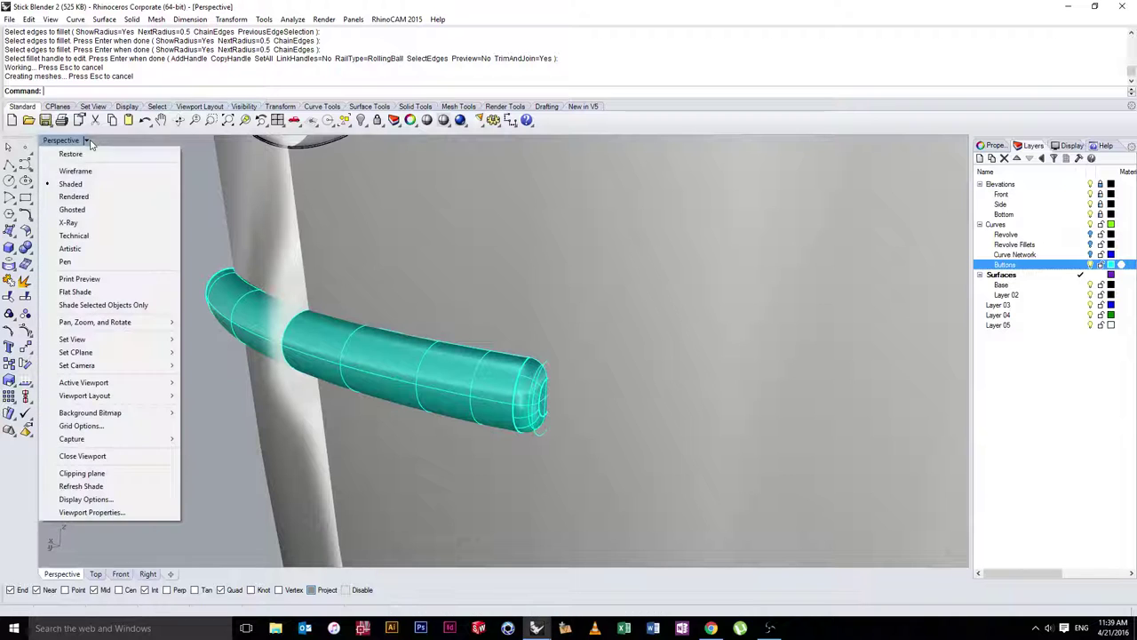
click(80, 210)
right_drag(177, 271, 269, 328)
click(86, 141)
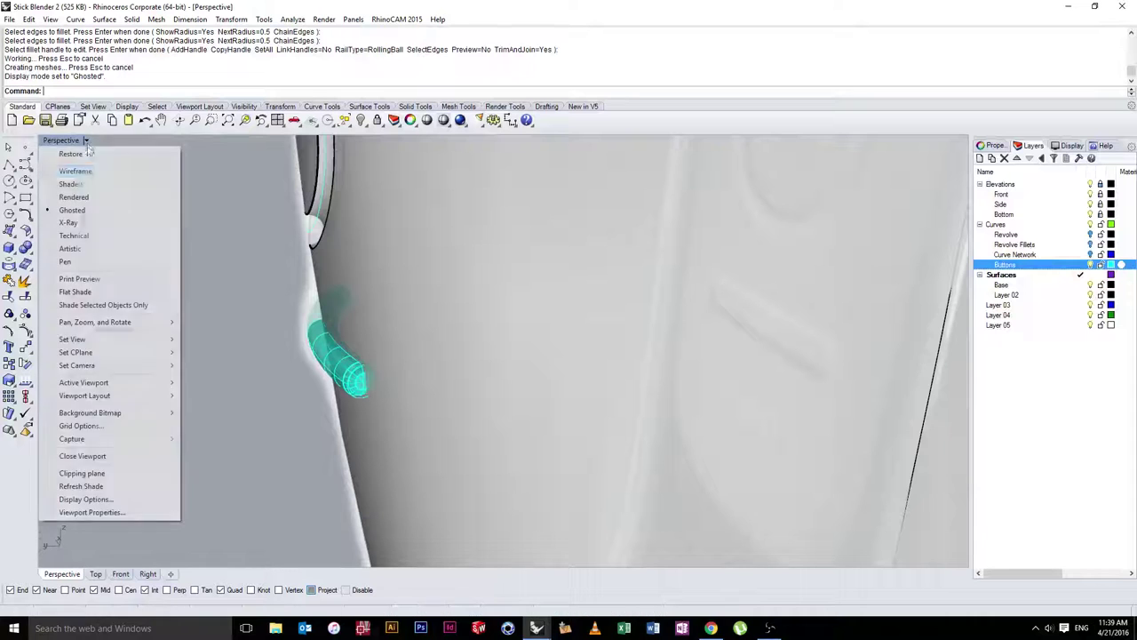
click(80, 199)
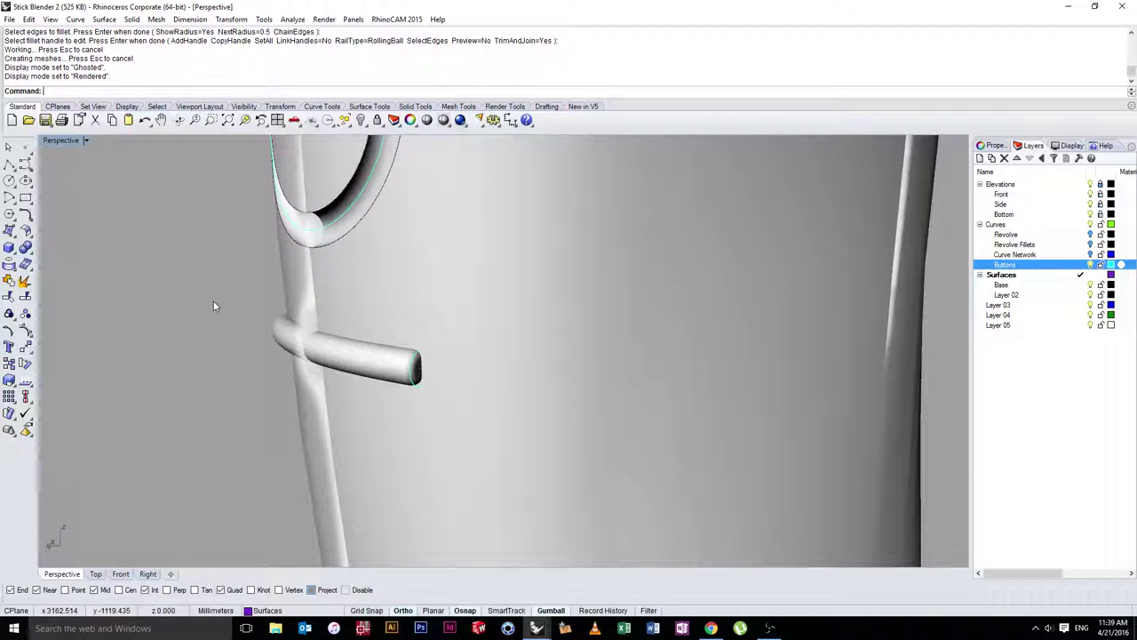
right_drag(213, 306, 154, 318)
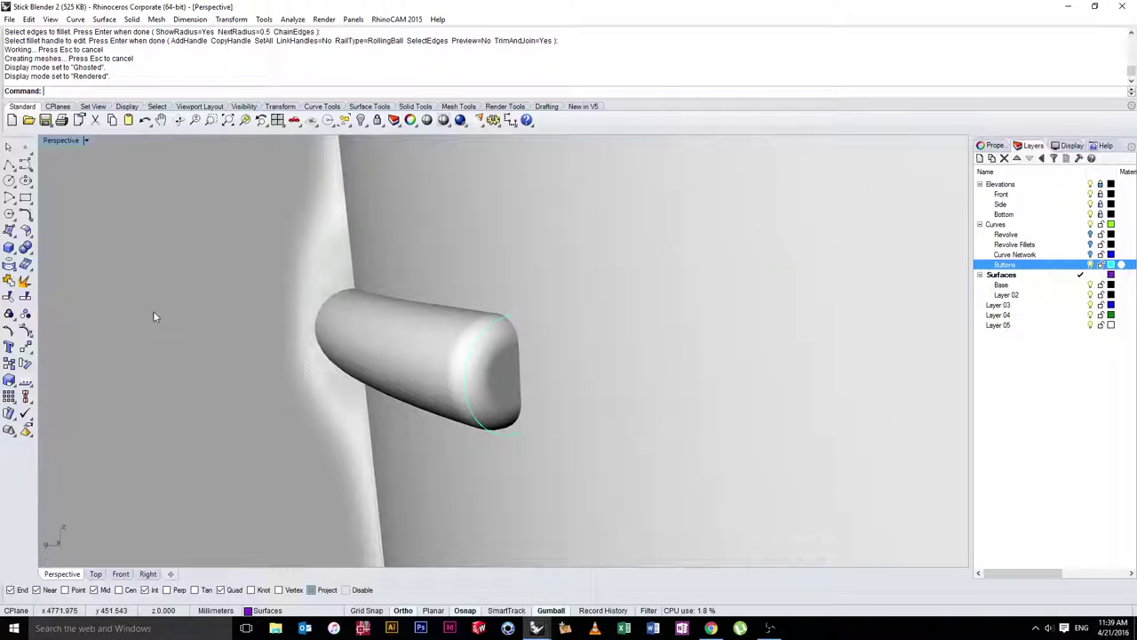
Boolean union the rounded bar with the blender body and inspect the join from inside and outside
click(25, 250)
click(353, 328)
click(275, 268)
key(Return)
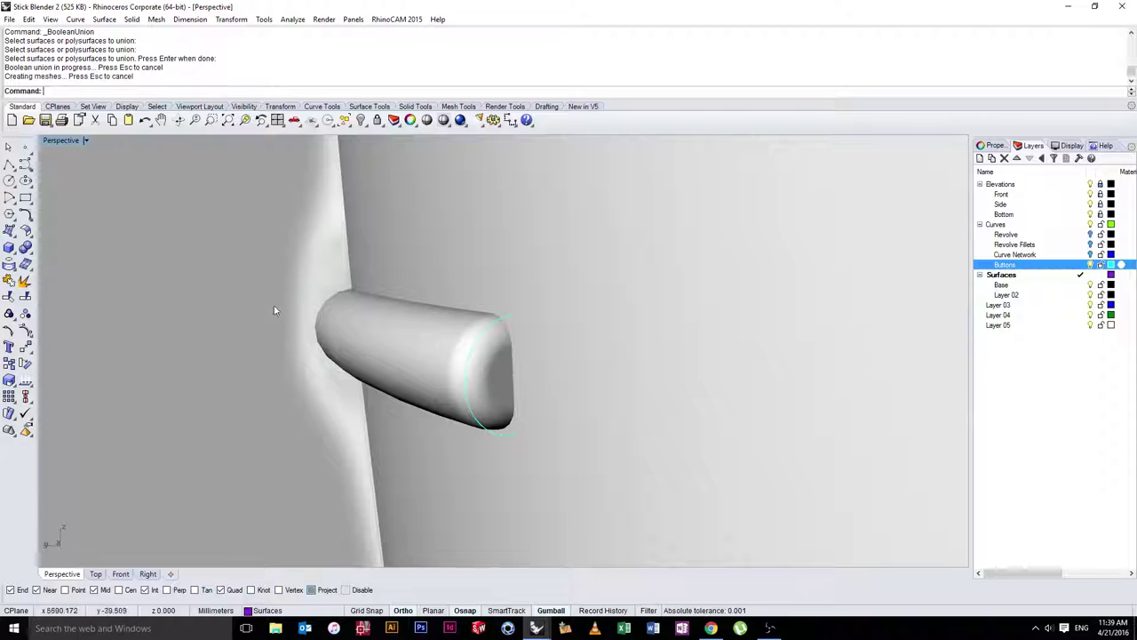
right_drag(275, 310, 343, 356)
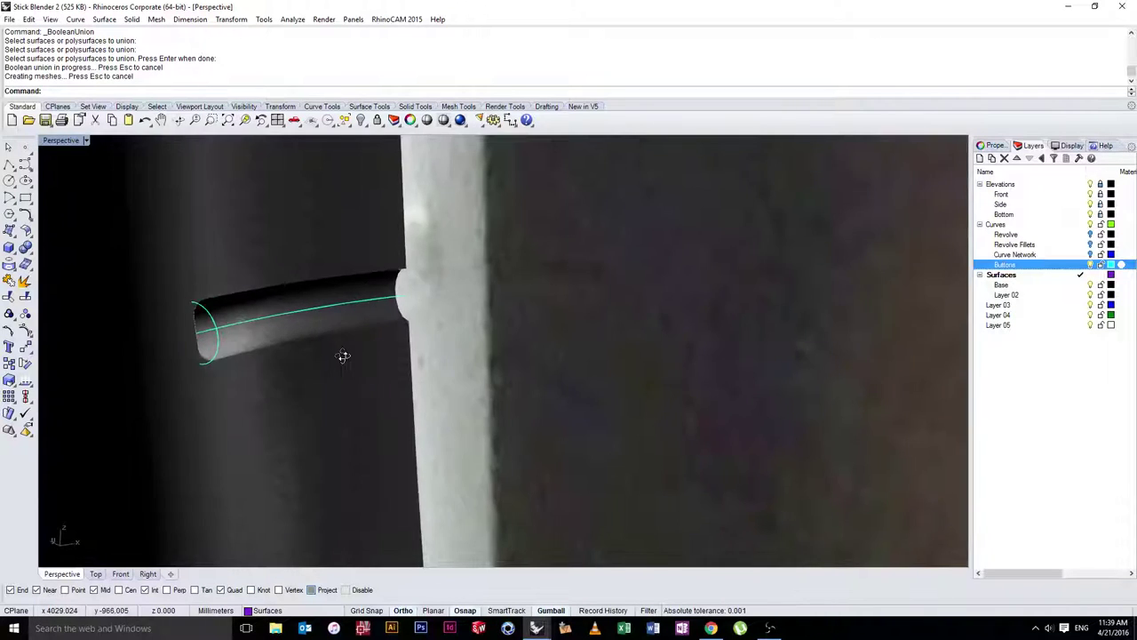
scroll(258, 338, up, 5)
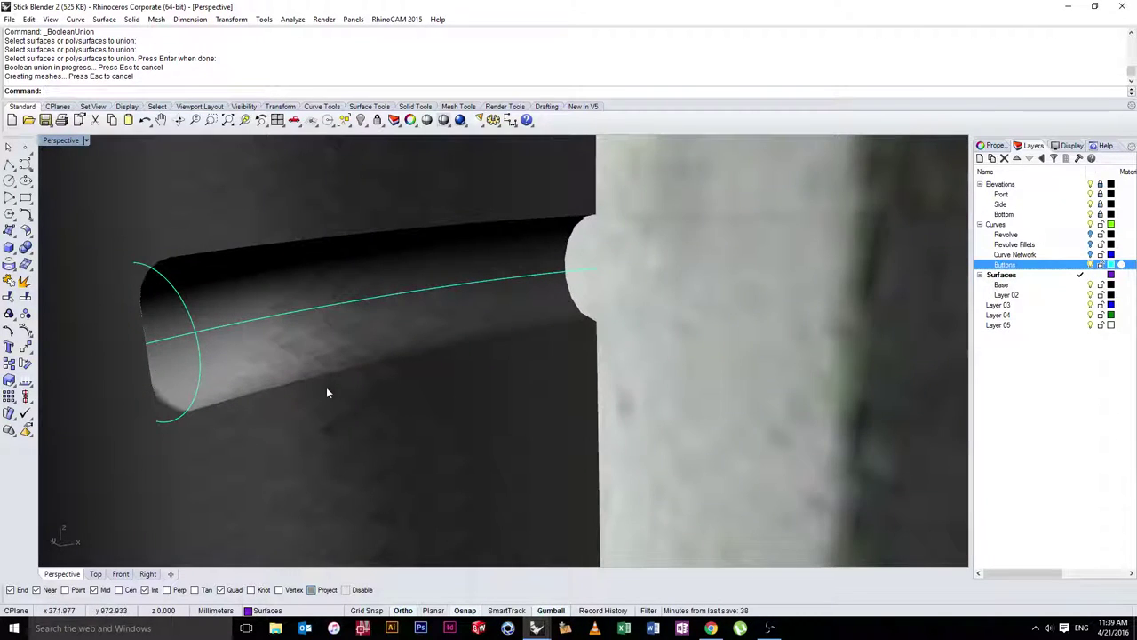
scroll(327, 393, up, 3)
right_drag(249, 394, 486, 407)
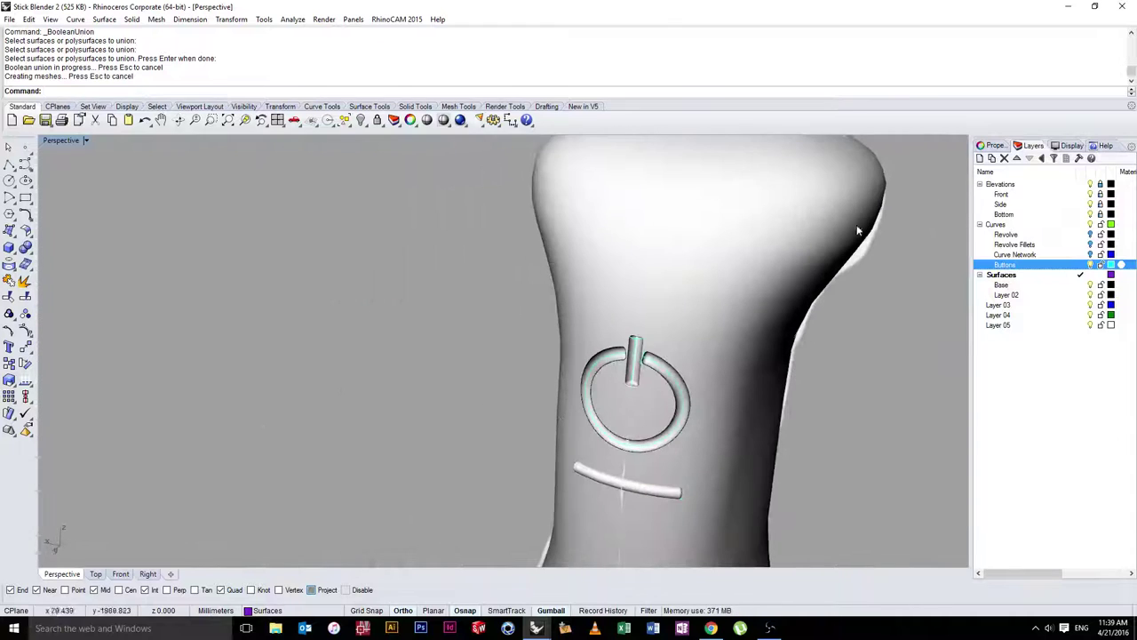
Hide the Elevations reference layers and toggle the Buttons layer to check which objects it holds
click(1021, 185)
scroll(655, 285, up, 5)
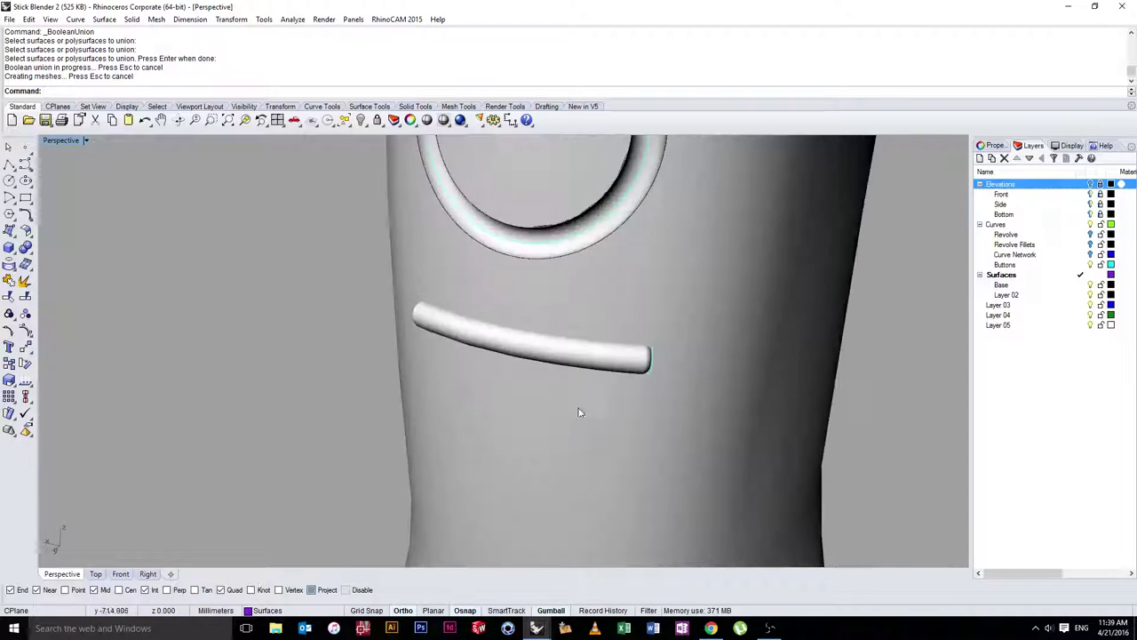
click(1081, 266)
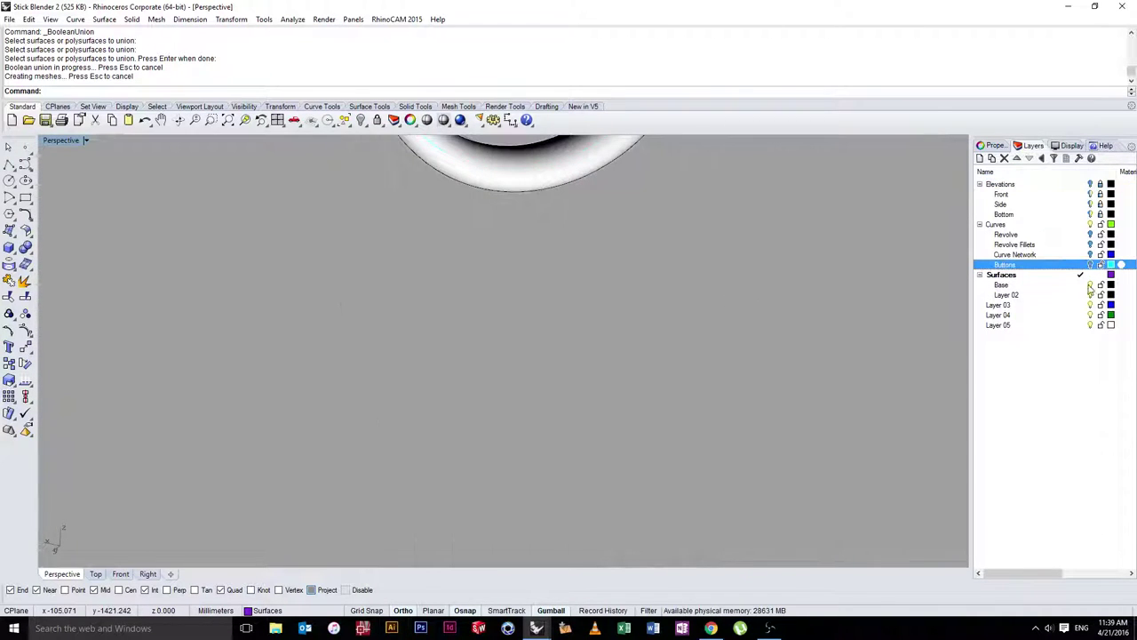
click(1091, 265)
Move the unioned blender body to the Base layer and hide the Buttons layer
click(748, 258)
right_click(998, 284)
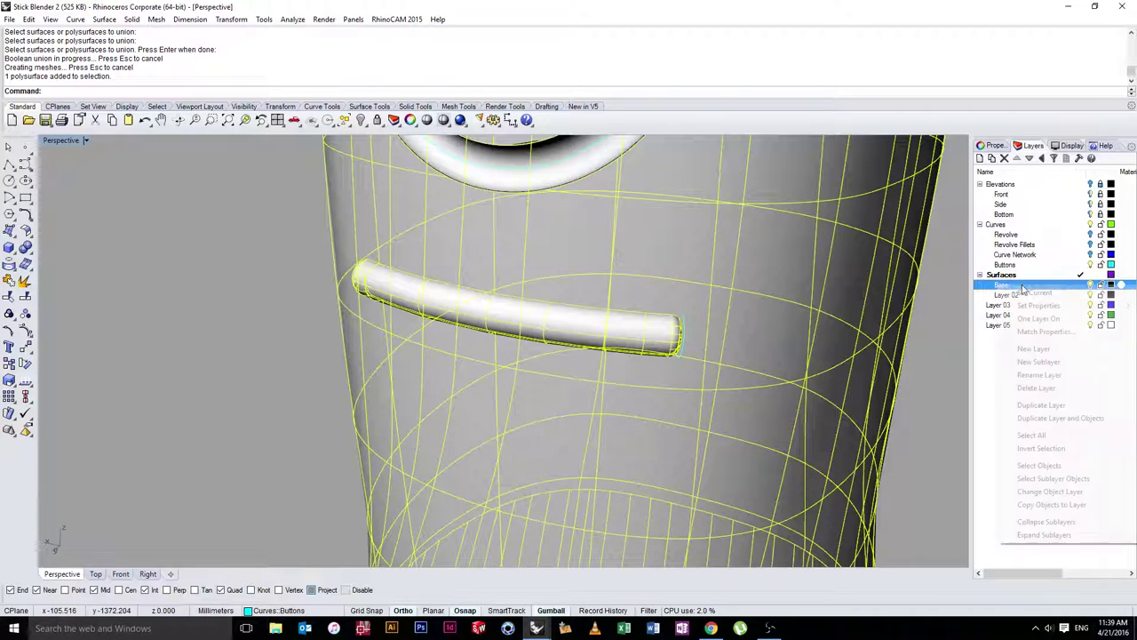
click(1050, 491)
click(1081, 264)
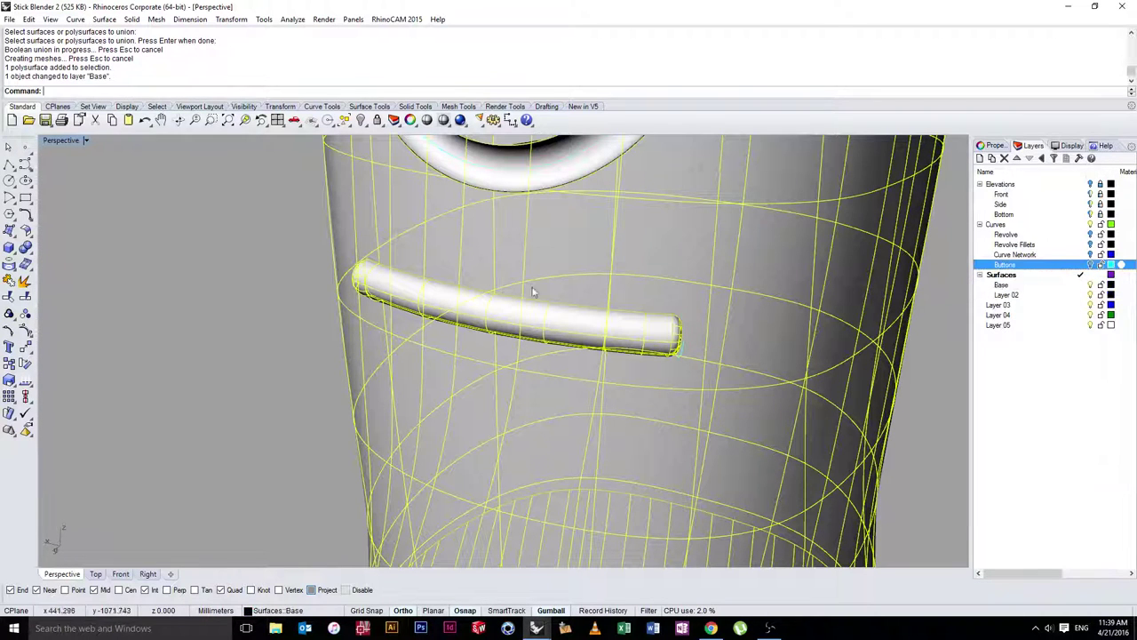
click(287, 312)
right_drag(287, 312, 738, 400)
Fillet the chained edges where the raised bar meets the blender body with a 0.3 radius
click(134, 19)
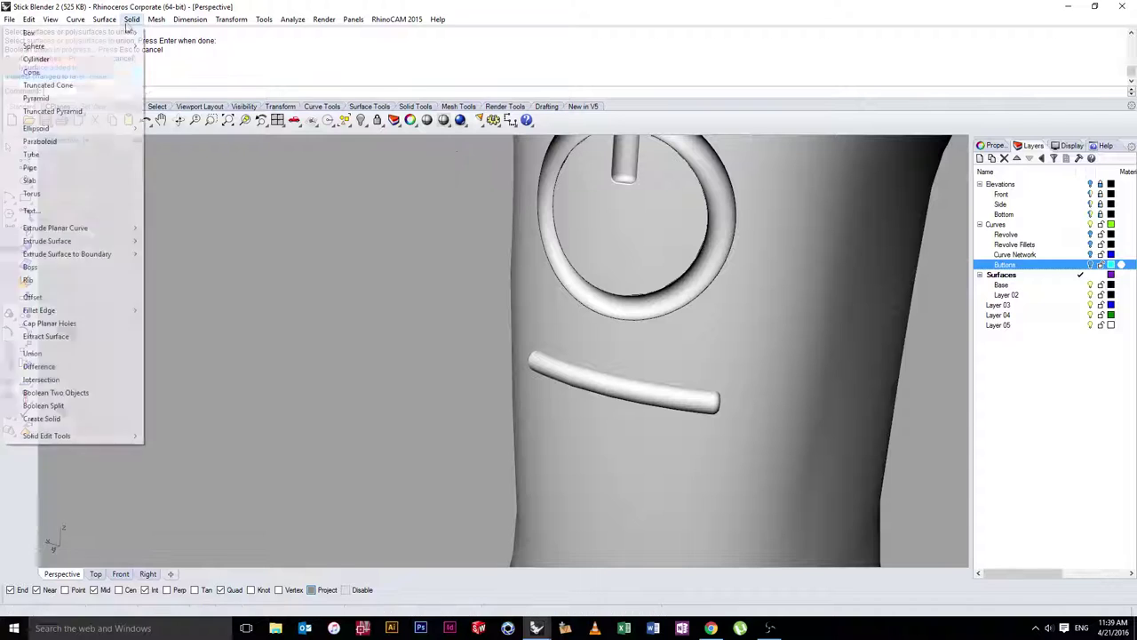
mouse_move(101, 317)
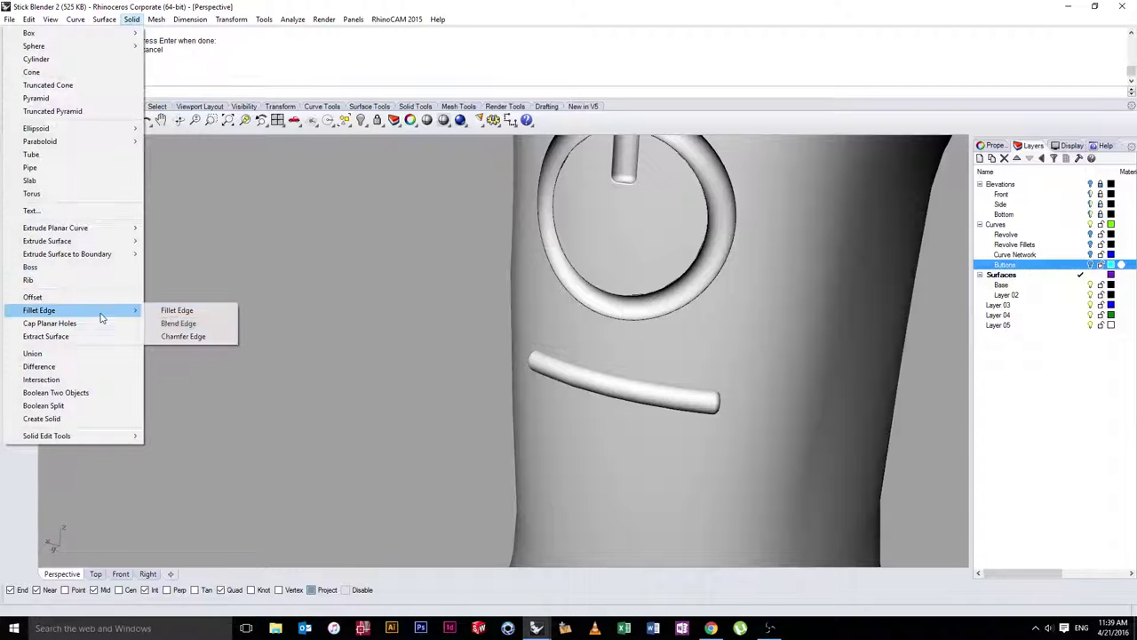
click(177, 311)
scroll(698, 374, up, 5)
right_drag(658, 407, 632, 411)
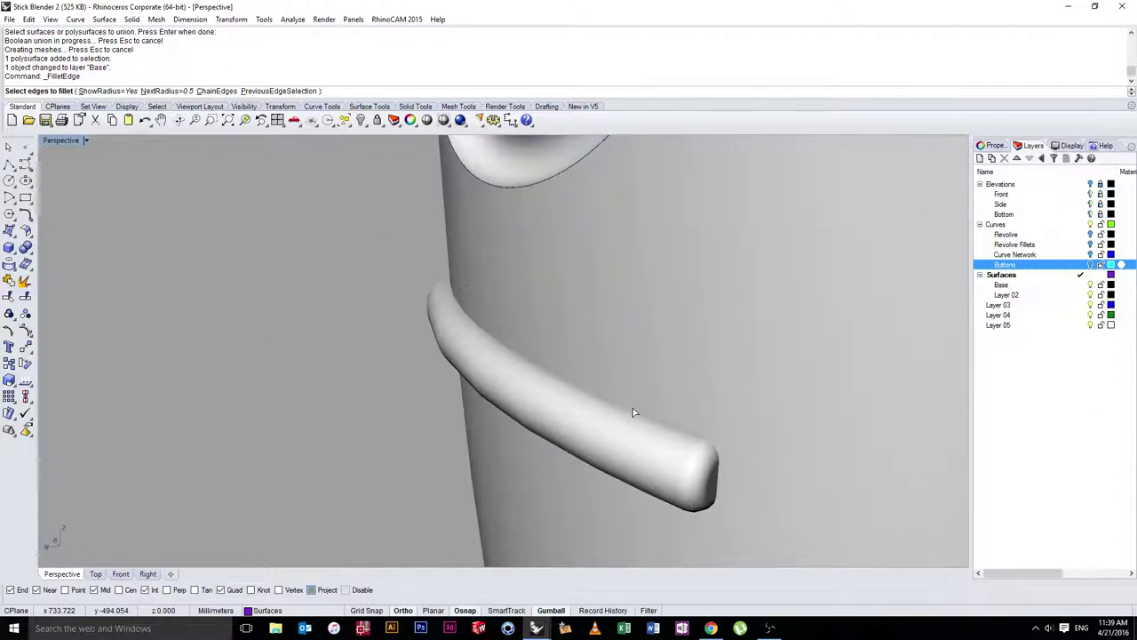
text(.)
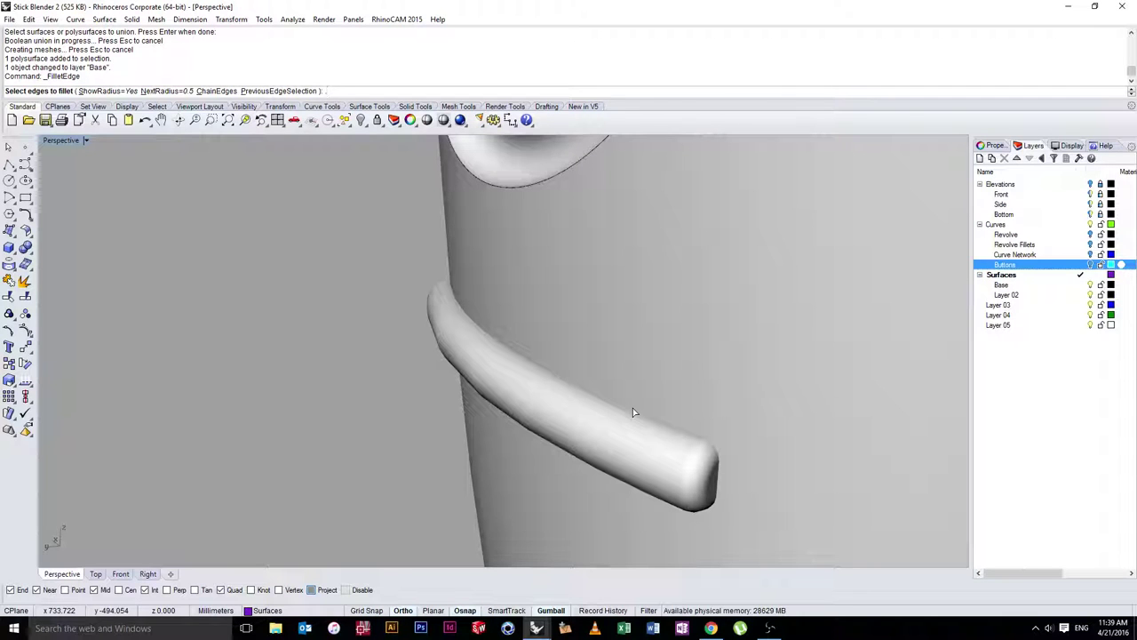
text(3)
key(Return)
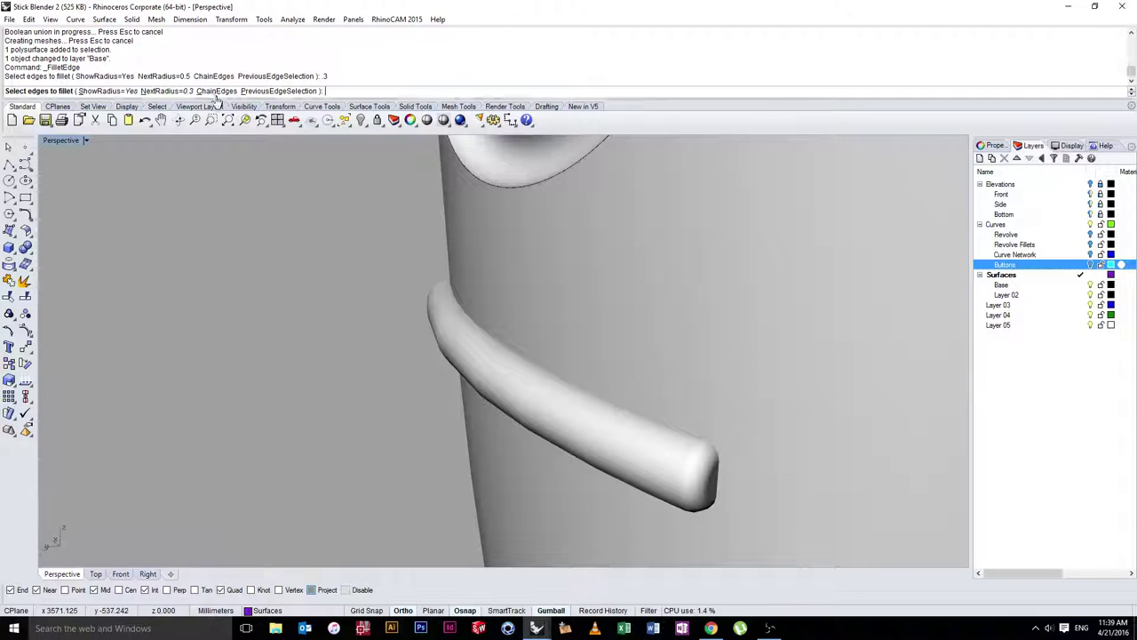
click(216, 91)
click(491, 340)
key(Return)
key(Return)
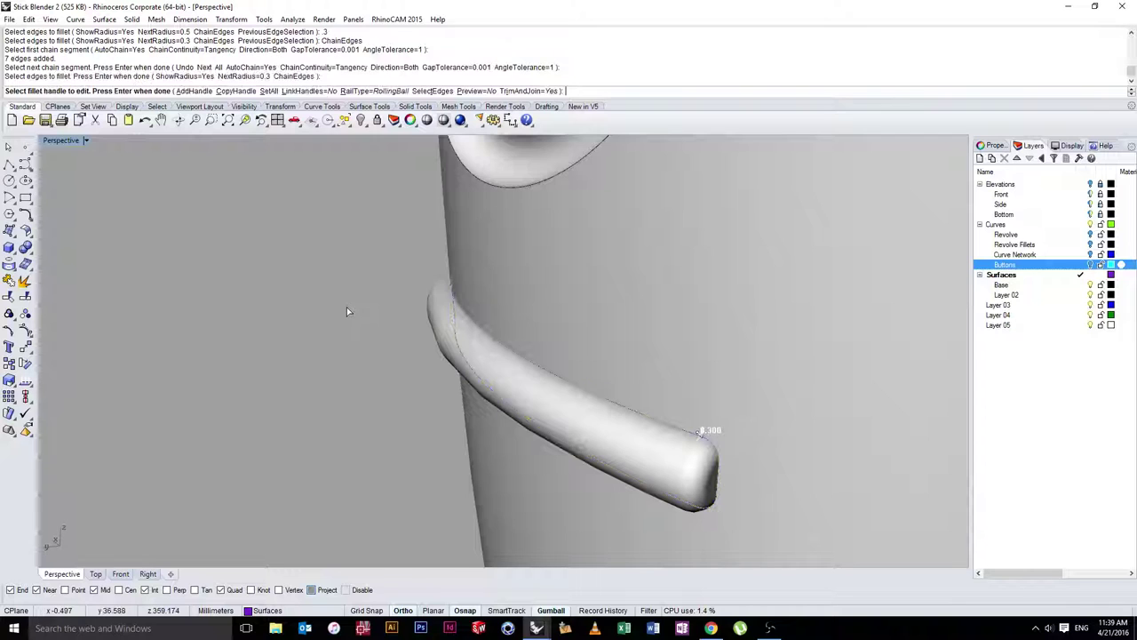
key(Return)
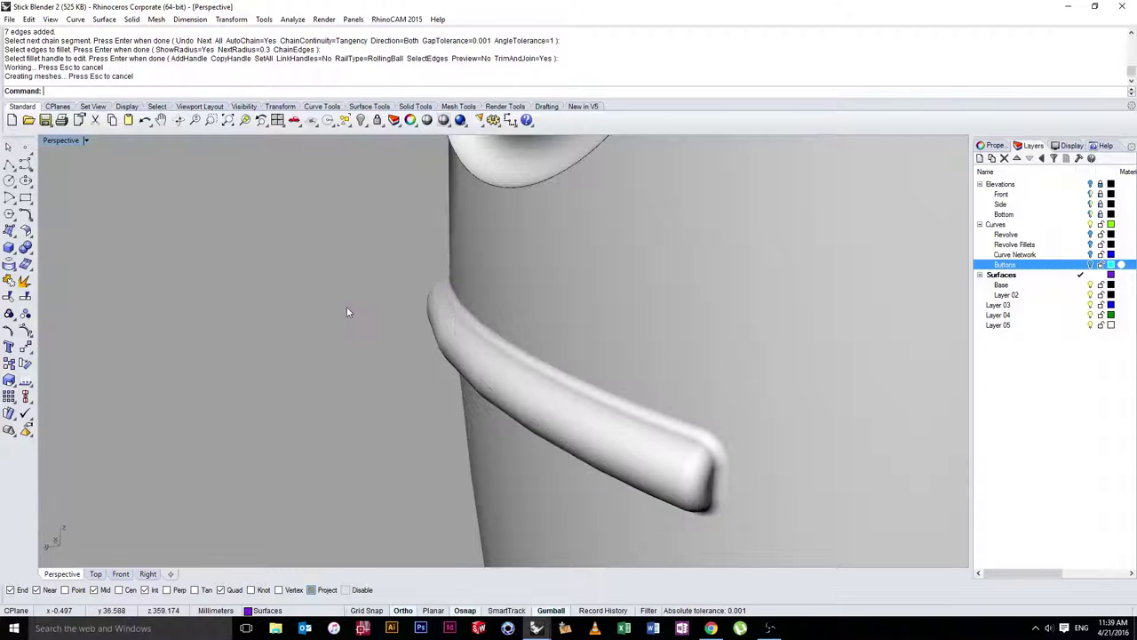
Set the perspective view to Shaded display and clear the selection
right_drag(347, 310, 533, 295)
scroll(533, 295, down, 3)
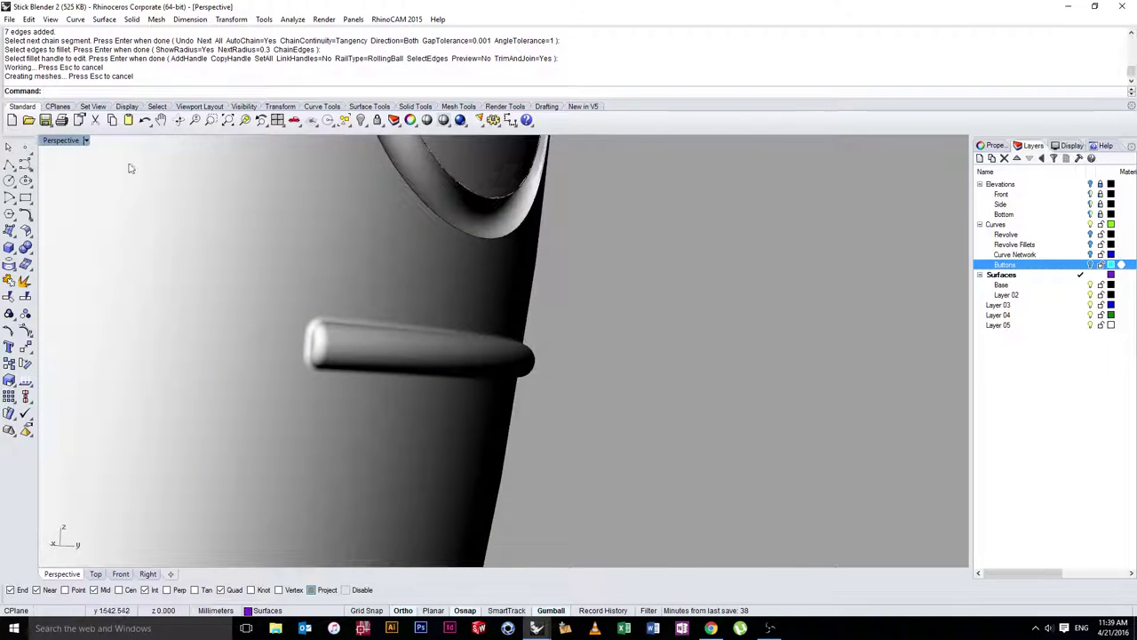
key(ctrl+a)
click(86, 142)
click(73, 184)
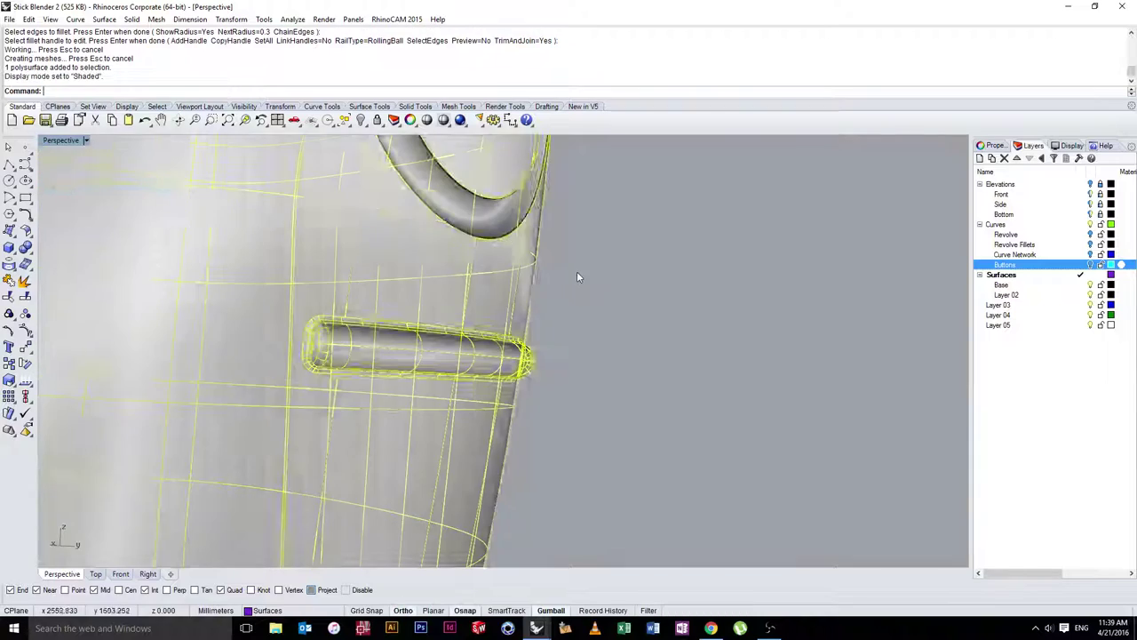
click(577, 272)
Turn off surface isocurve visibility for the blender body and deselect it
mouse_move(578, 272)
right_down()
mouse_move(563, 302)
mouse_move(466, 337)
right_up()
scroll(488, 331, down, 2)
scroll(494, 341, down, 10)
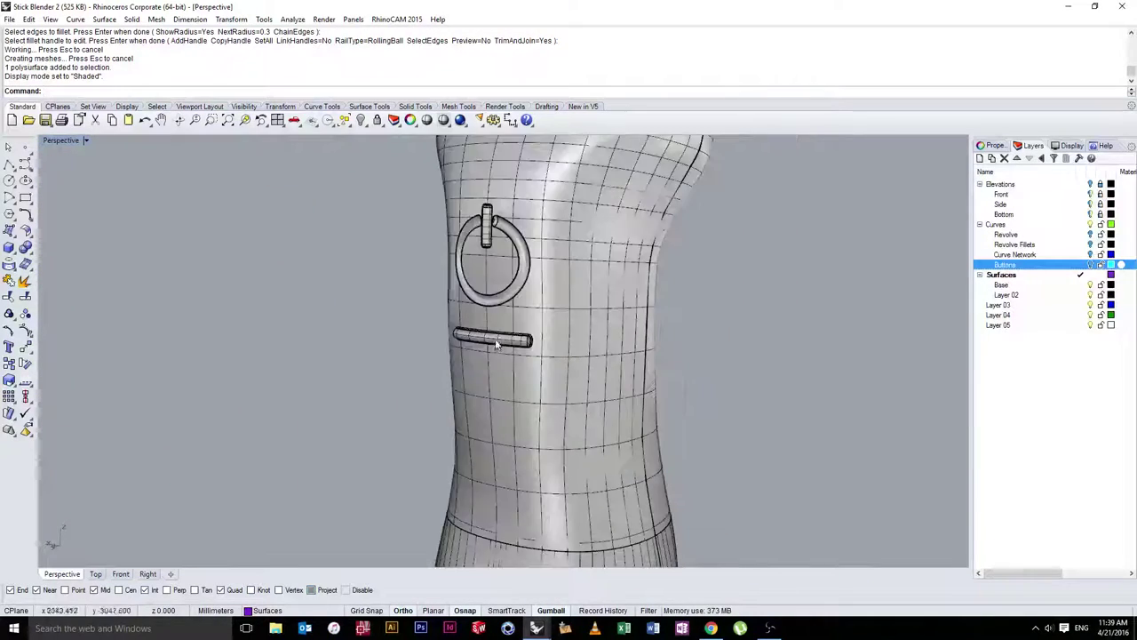
click(543, 362)
click(993, 146)
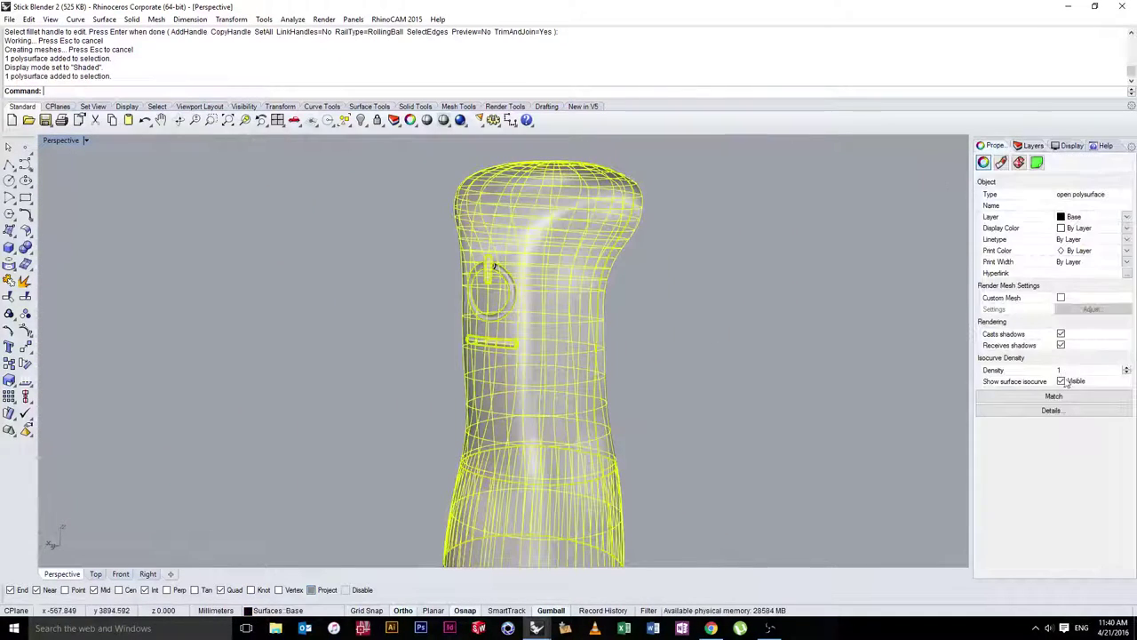
click(1061, 380)
click(851, 343)
Examine the filleted edges of the power symbol and the raised bar up close and from several angles
scroll(622, 333, down, 5)
right_drag(530, 358, 502, 328)
scroll(591, 336, up, 10)
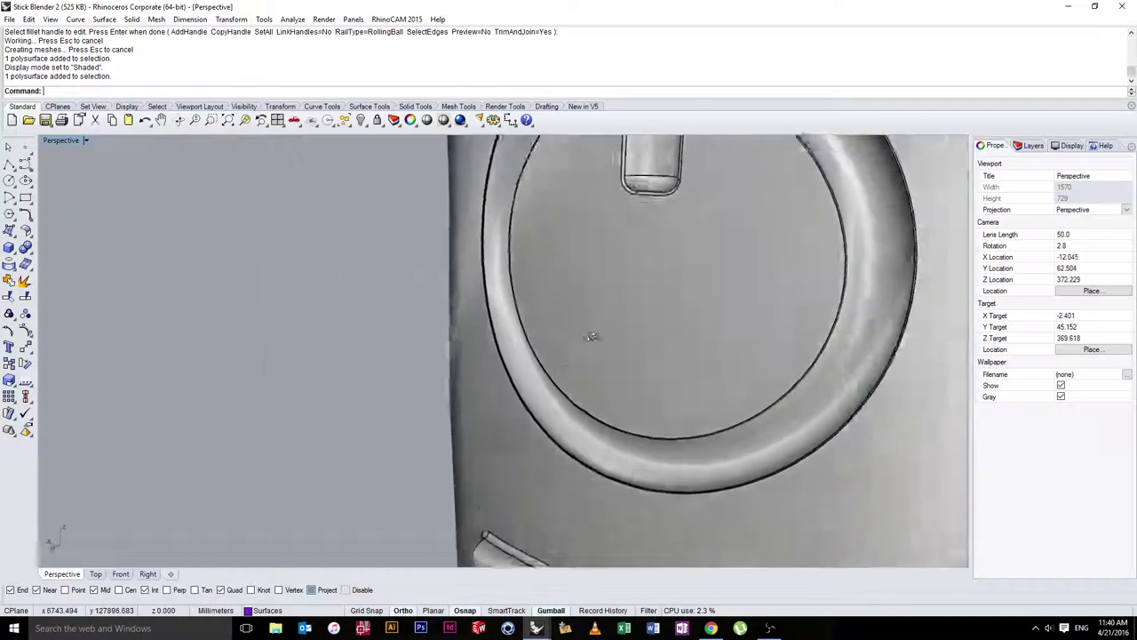
mouse_move(591, 336)
right_down()
mouse_move(646, 437)
mouse_move(644, 537)
right_up()
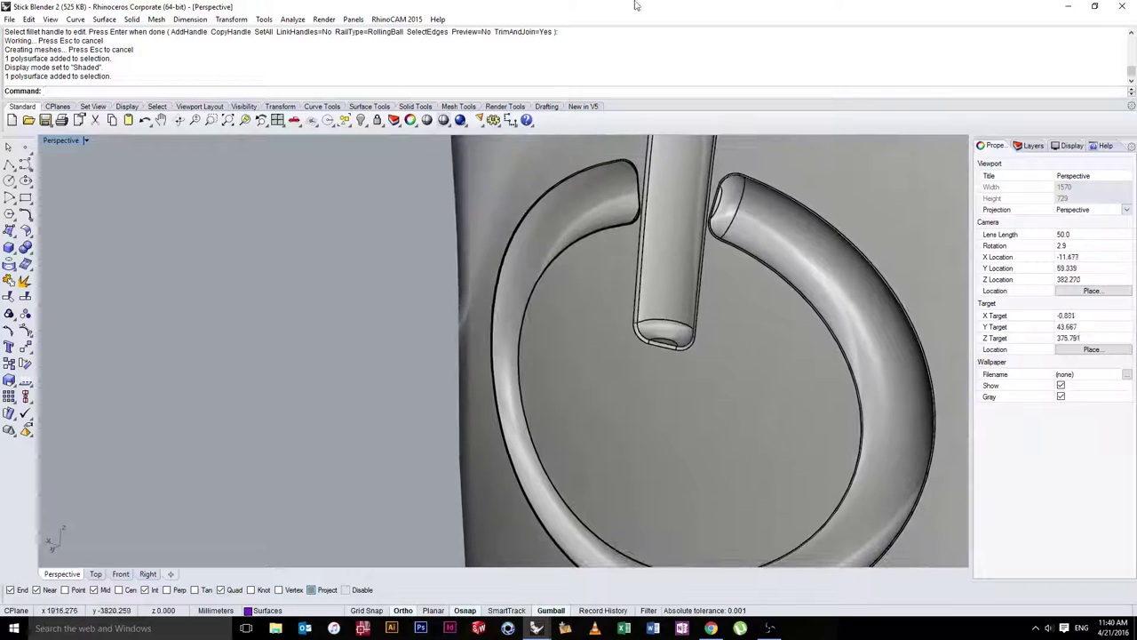
shift+right_drag(650, 203, 632, 320)
scroll(632, 322, up, 5)
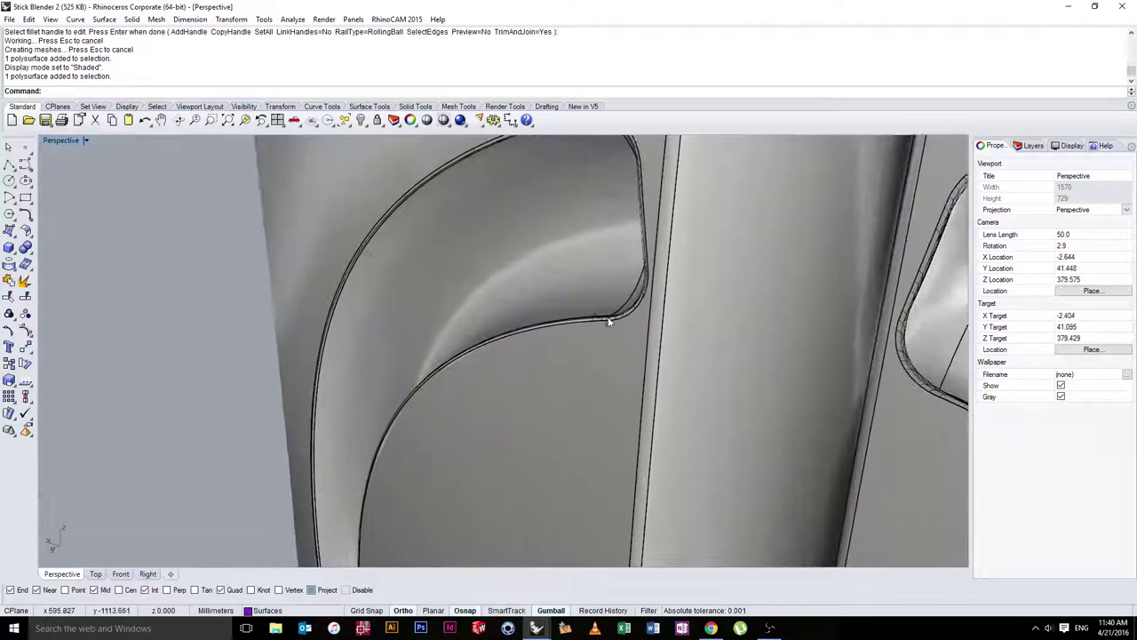
scroll(651, 330, down, 8)
right_drag(749, 352, 731, 166)
scroll(803, 338, down, 4)
right_drag(682, 260, 700, 305)
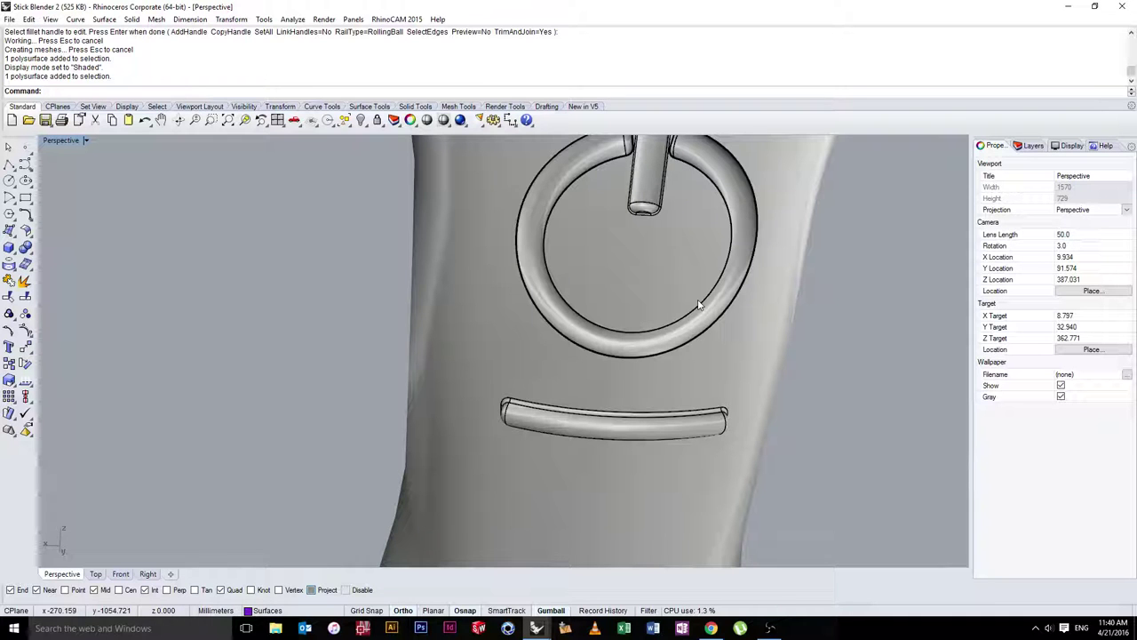
right_drag(708, 303, 482, 308)
scroll(488, 307, down, 2)
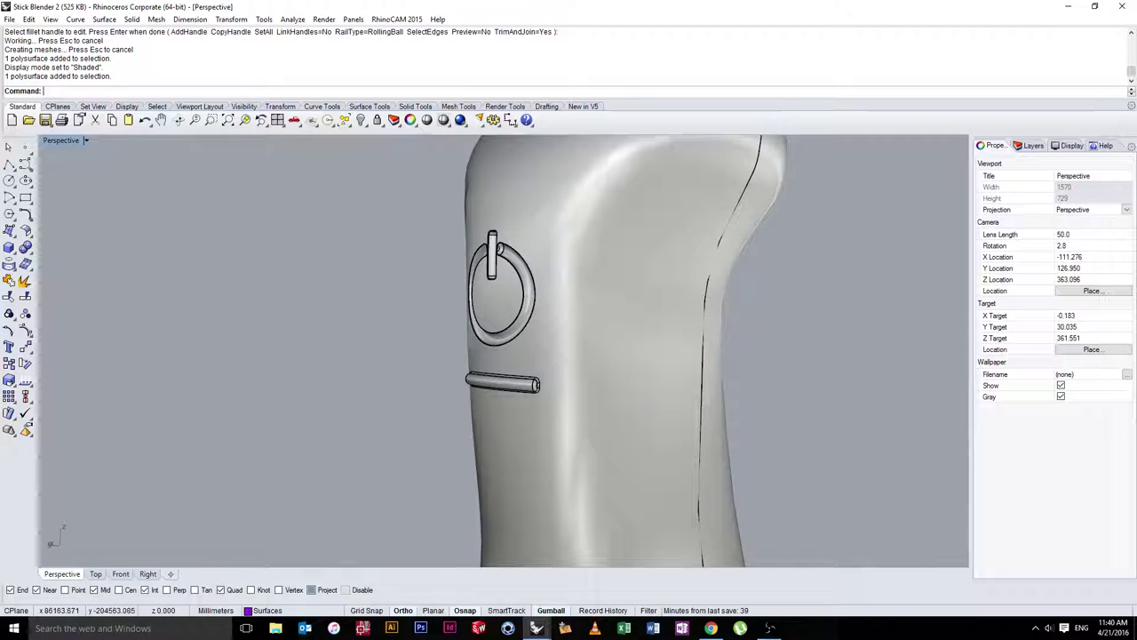